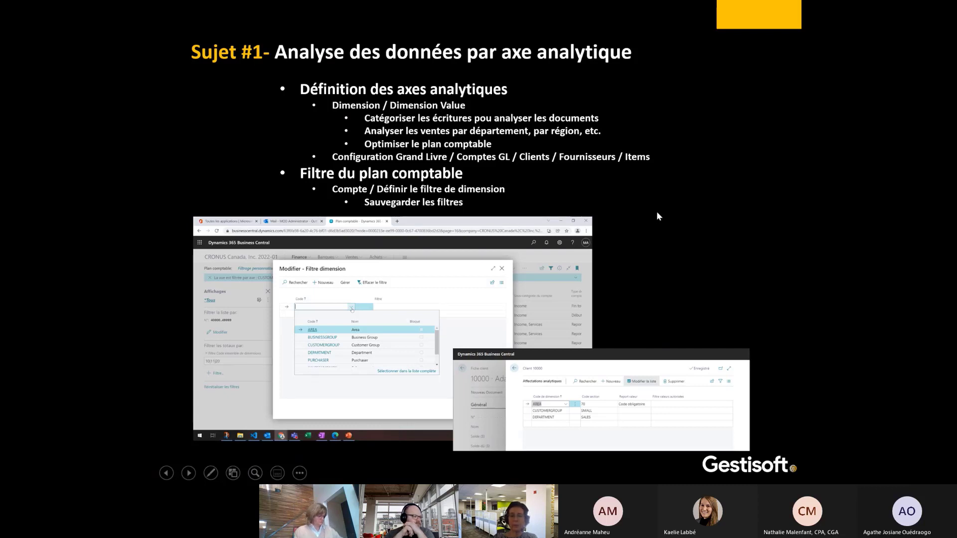
click(692, 213)
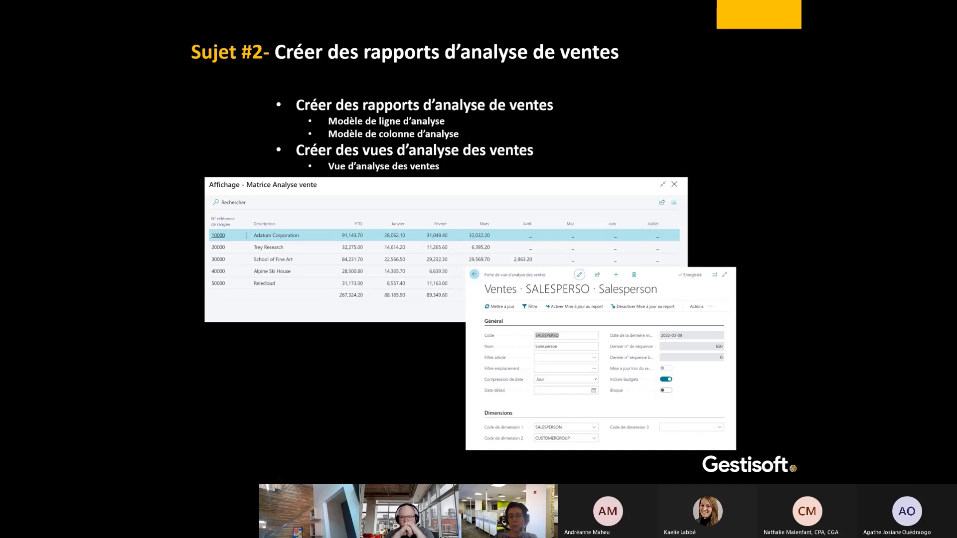
click(751, 142)
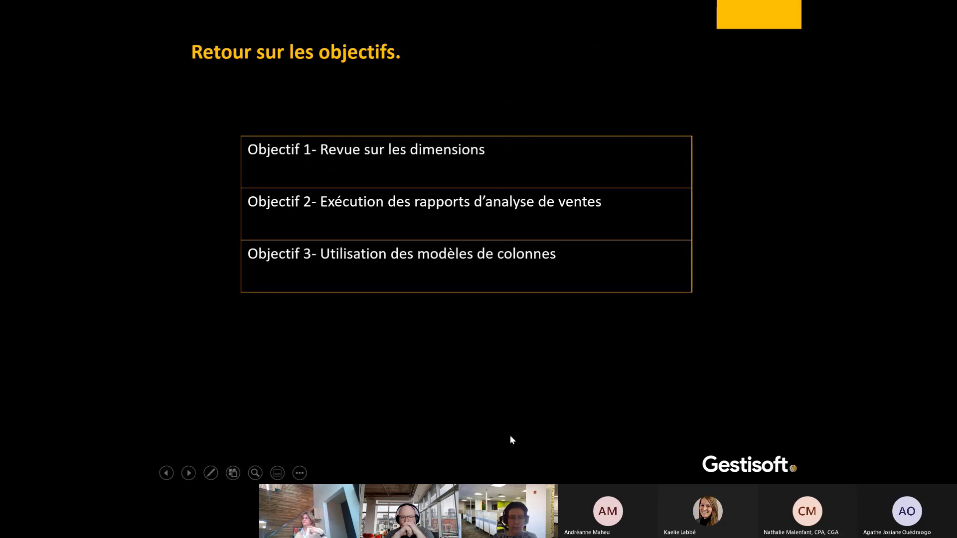
Switch from the presentation to the Business Central browser window and open the finance Dimensions list.
key(super)
mouse_move(237, 472)
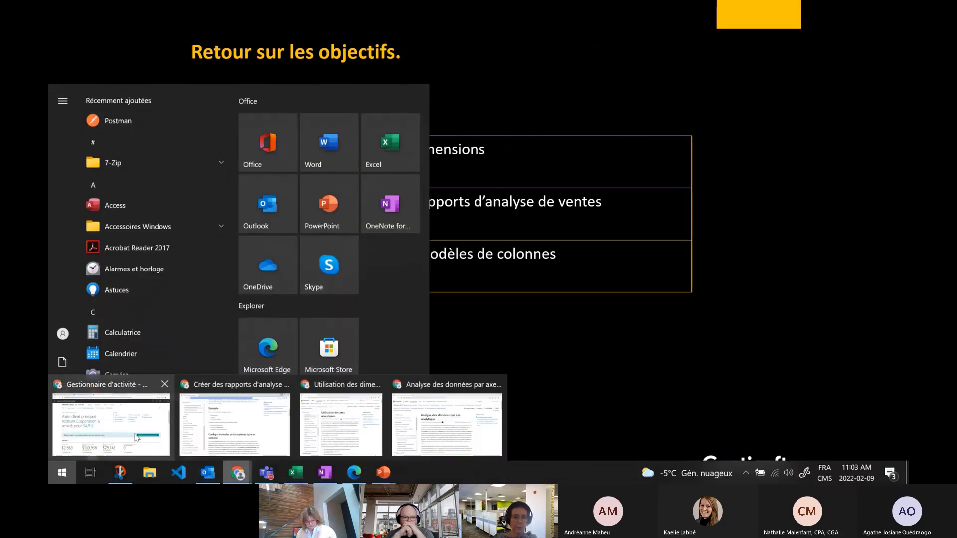
click(133, 436)
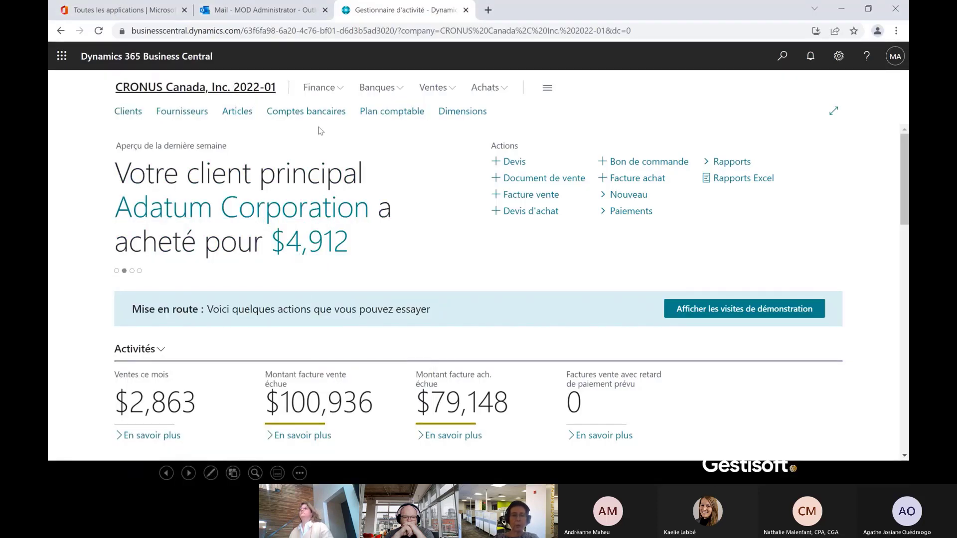
click(319, 88)
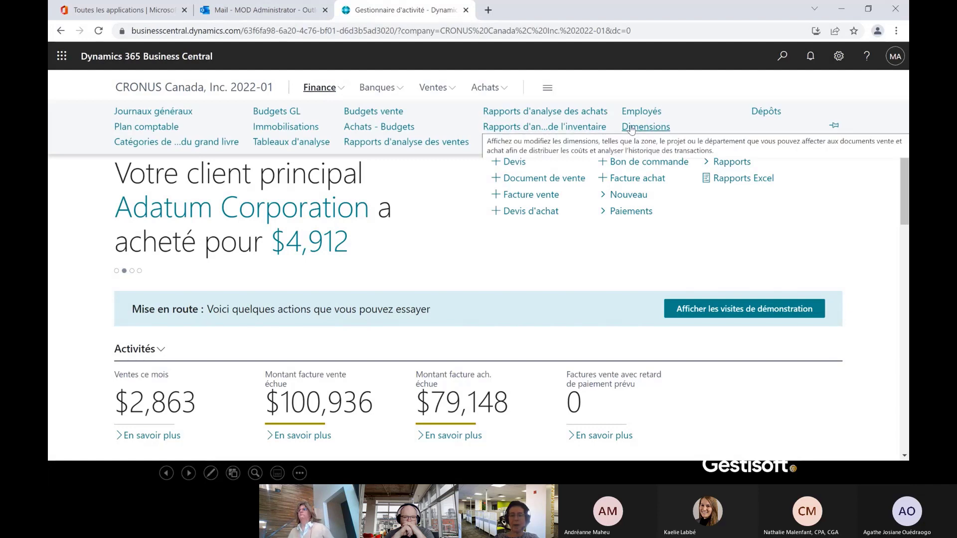
click(647, 128)
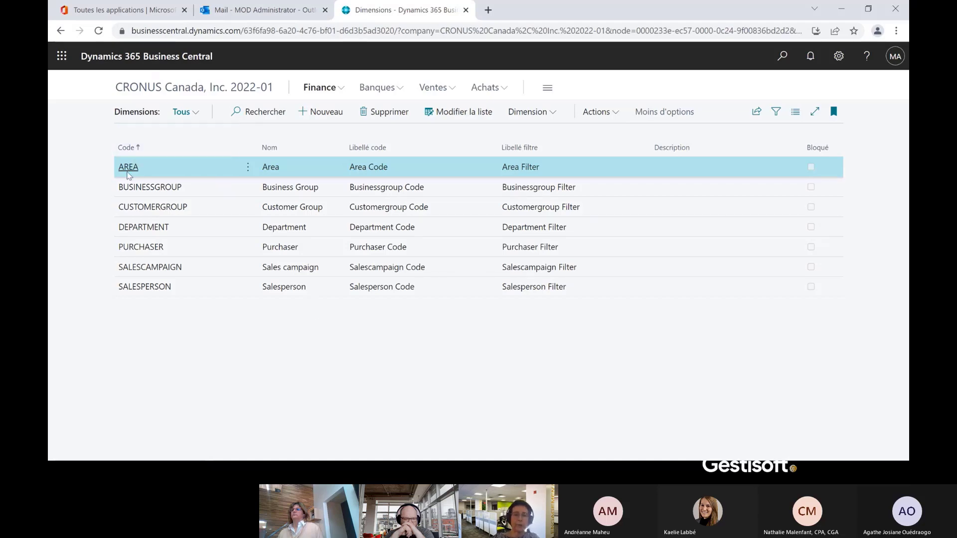
View the dimension values defined for the AREA dimension, then return to the Dimensions list.
click(526, 113)
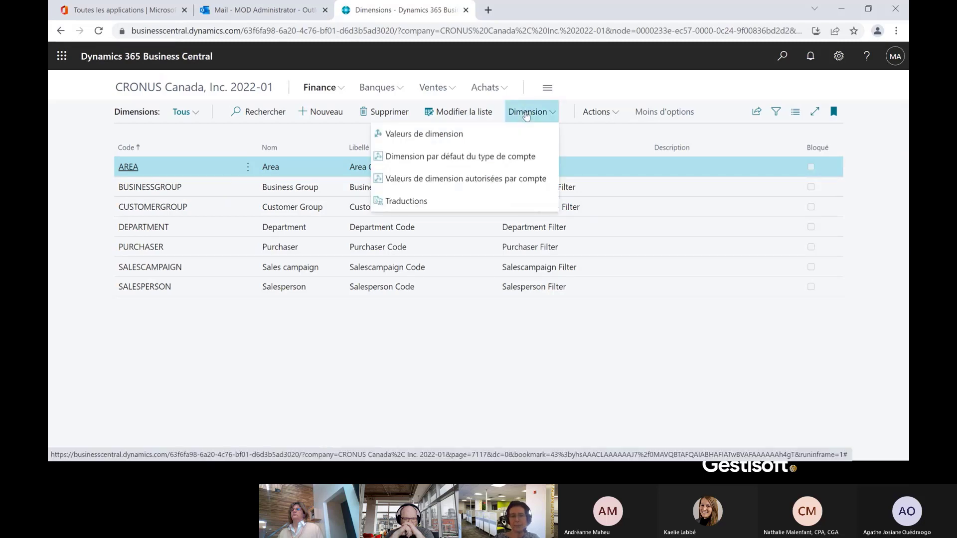
click(334, 381)
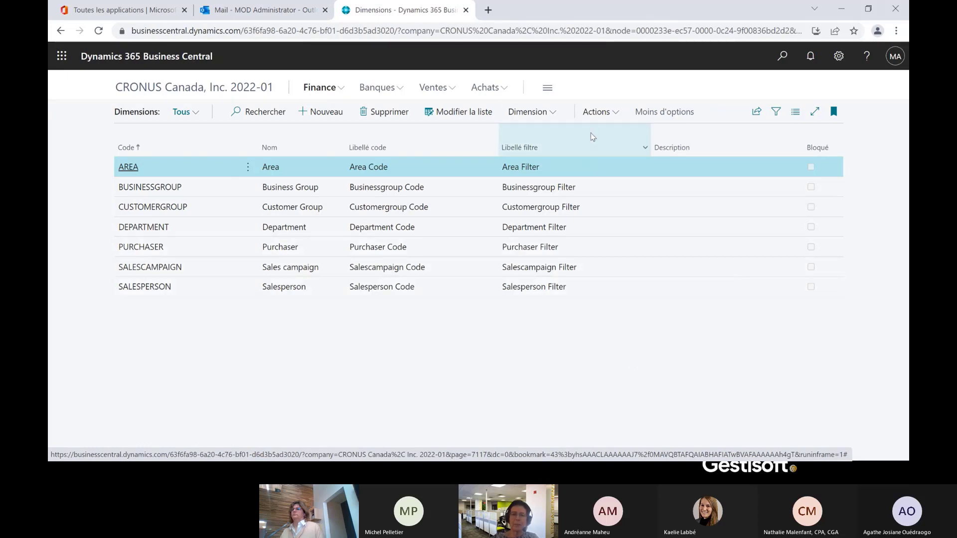
click(524, 112)
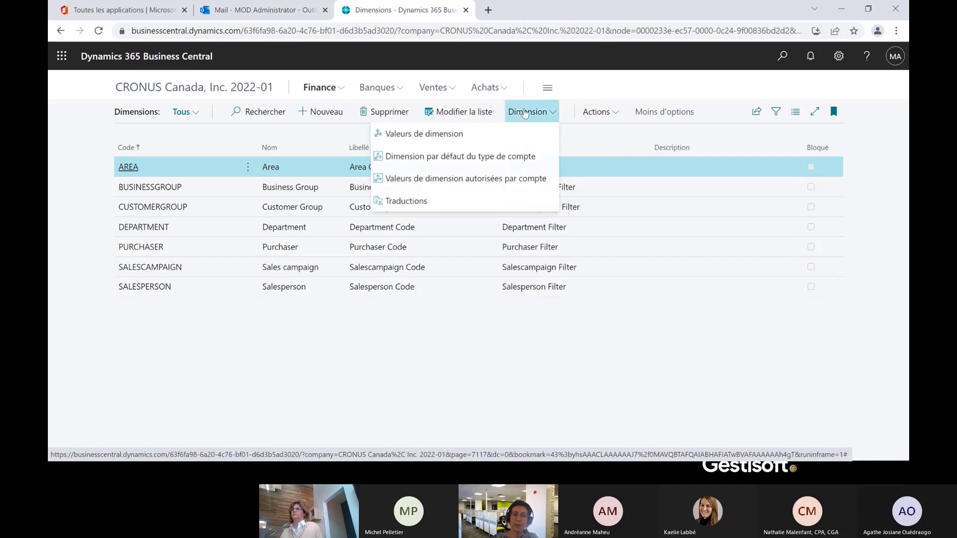
click(437, 142)
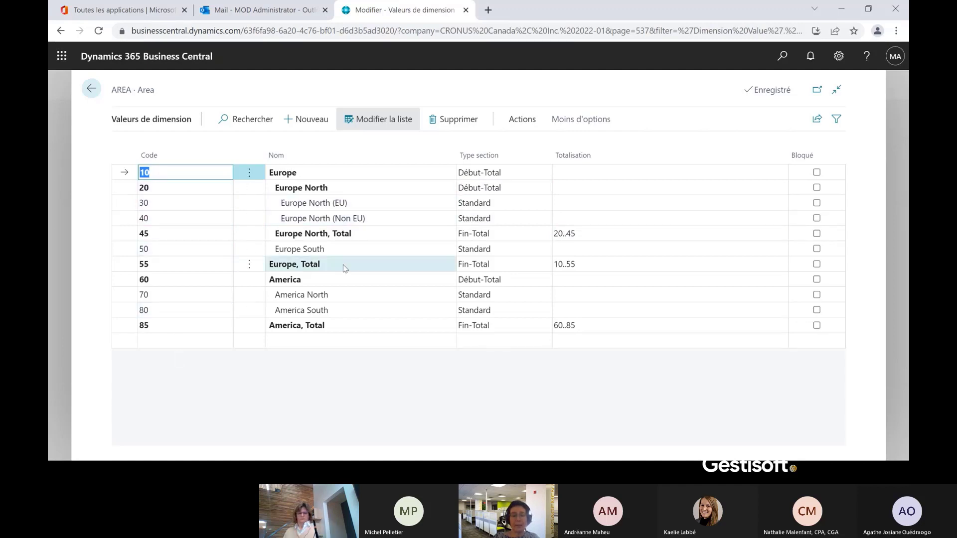
click(91, 88)
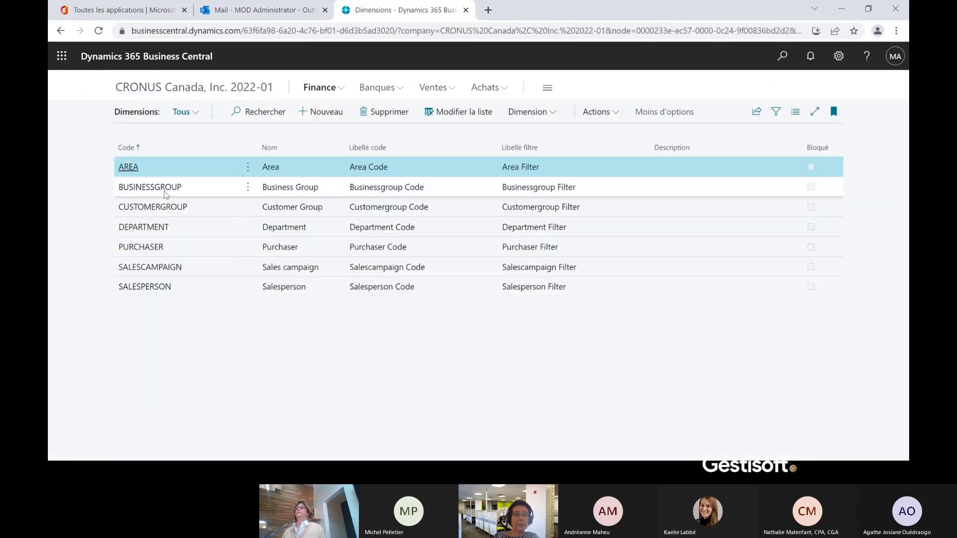
View the dimension values defined for the BUSINESSGROUP dimension and go back to the Dimensions list.
click(165, 193)
click(541, 115)
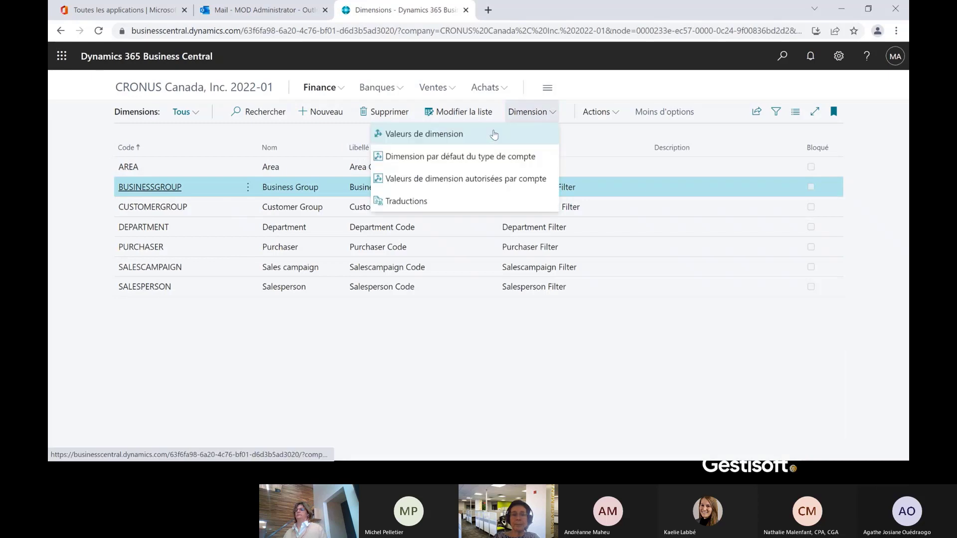
click(431, 132)
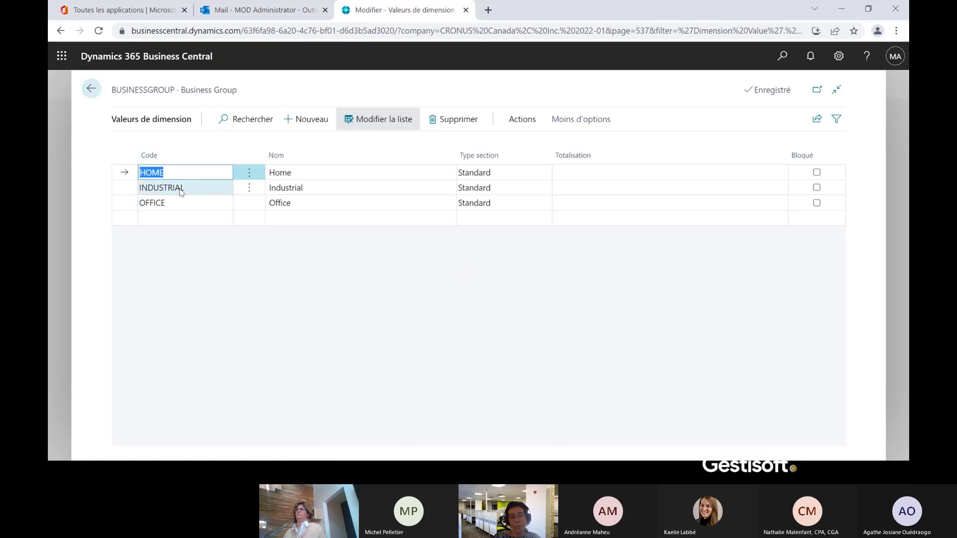
click(90, 90)
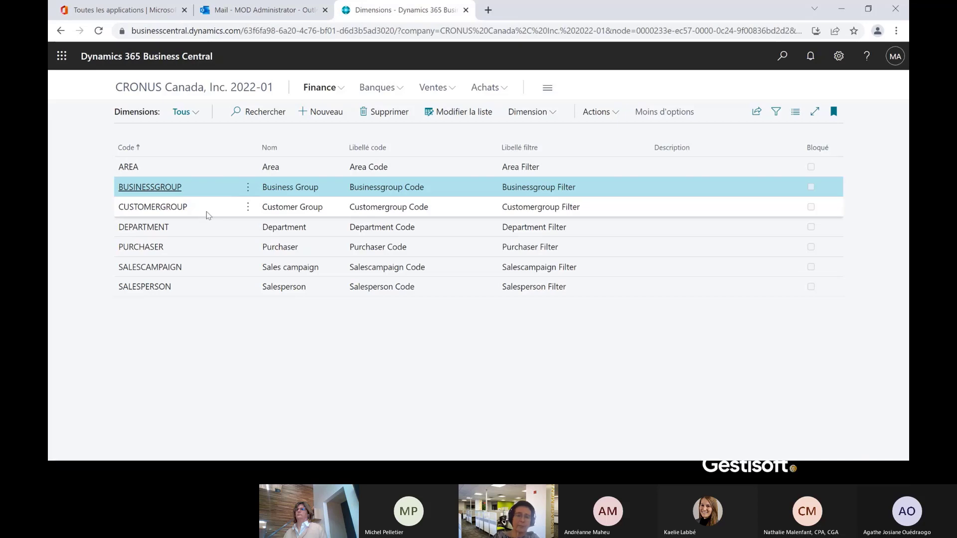
Review the dimension values of the CUSTOMERGROUP dimension and close them to return to the Dimensions list.
click(169, 211)
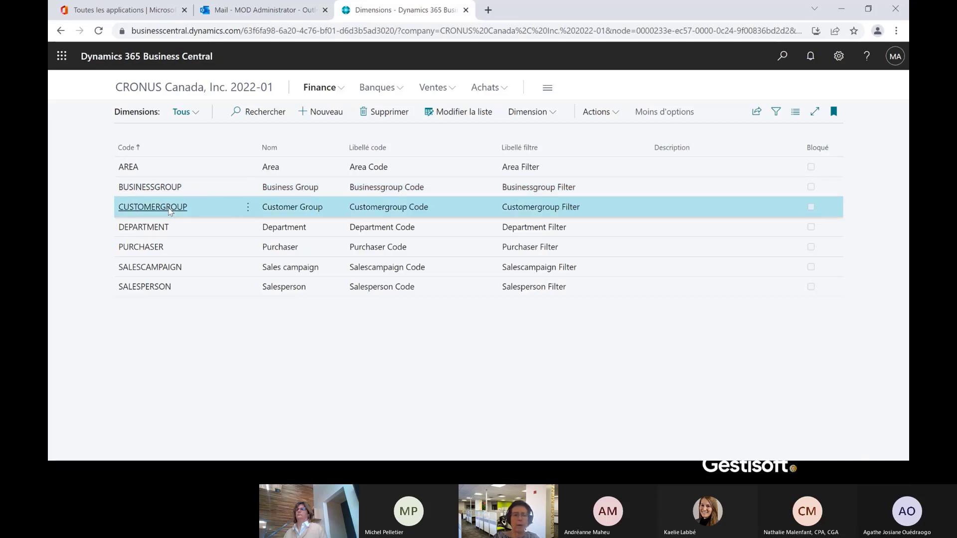
click(528, 112)
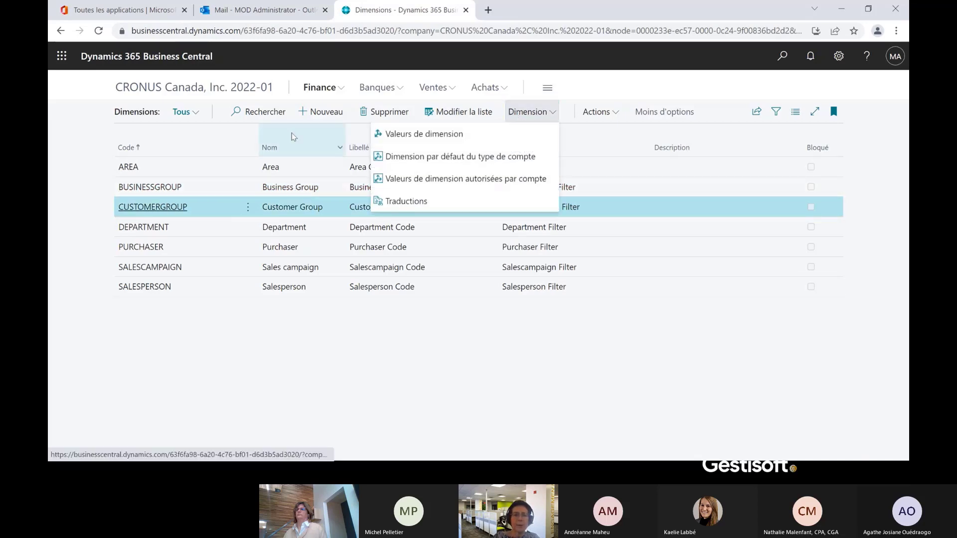
click(426, 132)
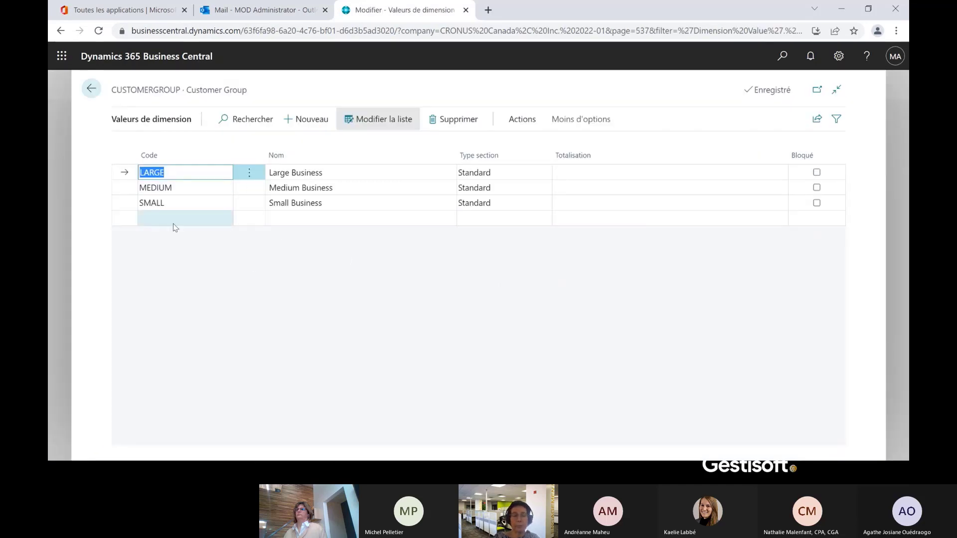
click(89, 88)
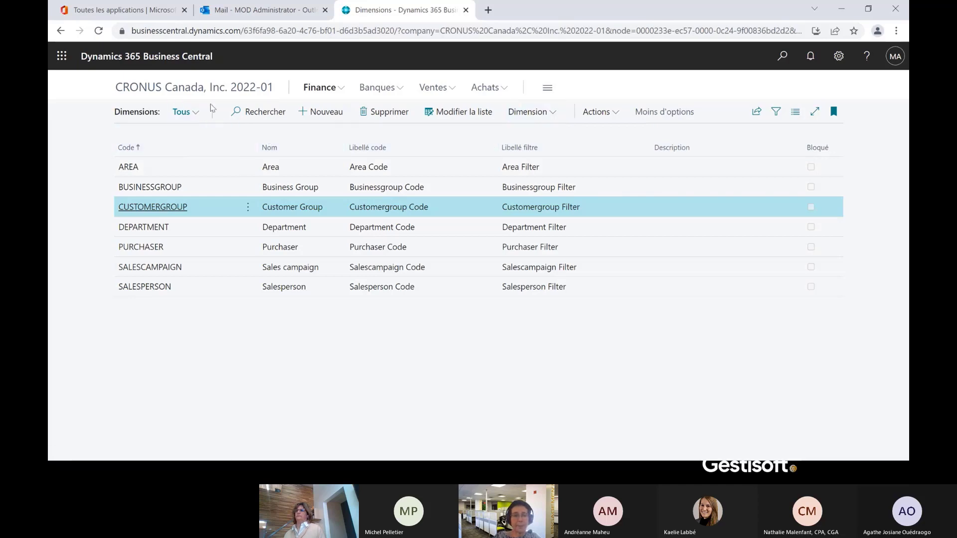
Open the chart of accounts (Plan comptable) from the home page and remove its existing N° filter.
click(227, 88)
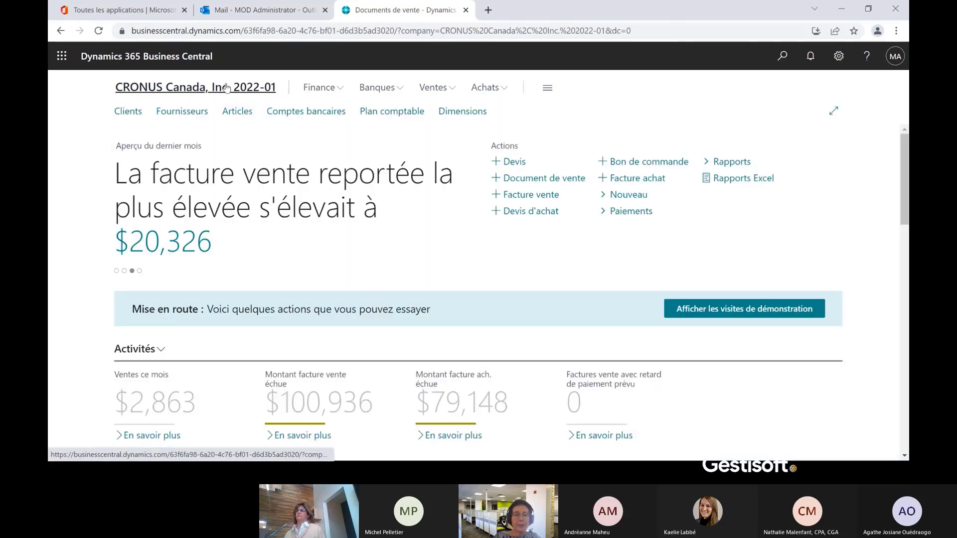
click(318, 88)
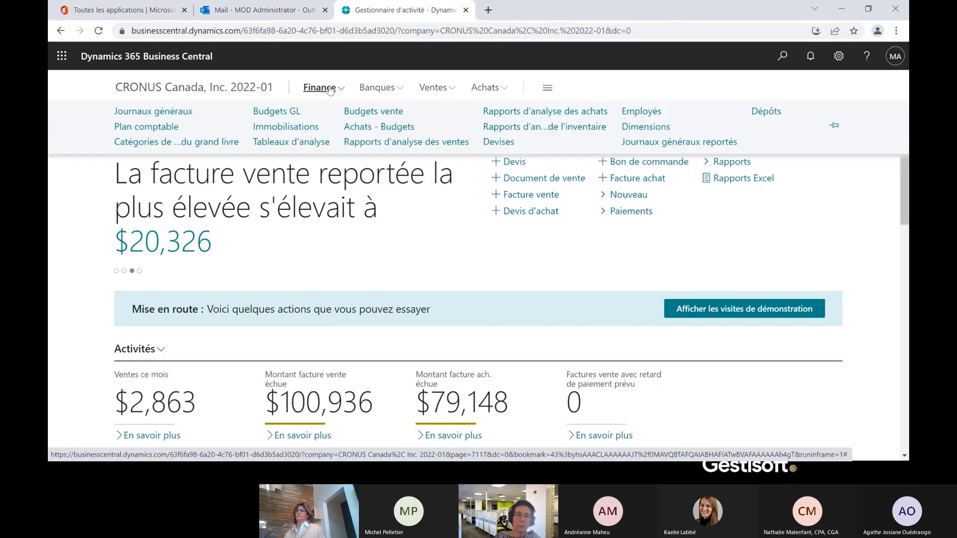
click(165, 127)
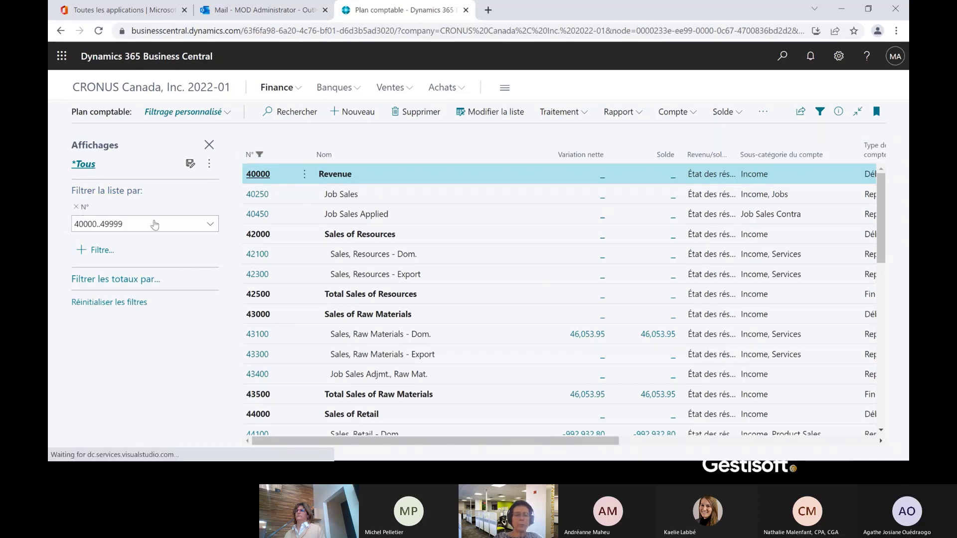
click(78, 207)
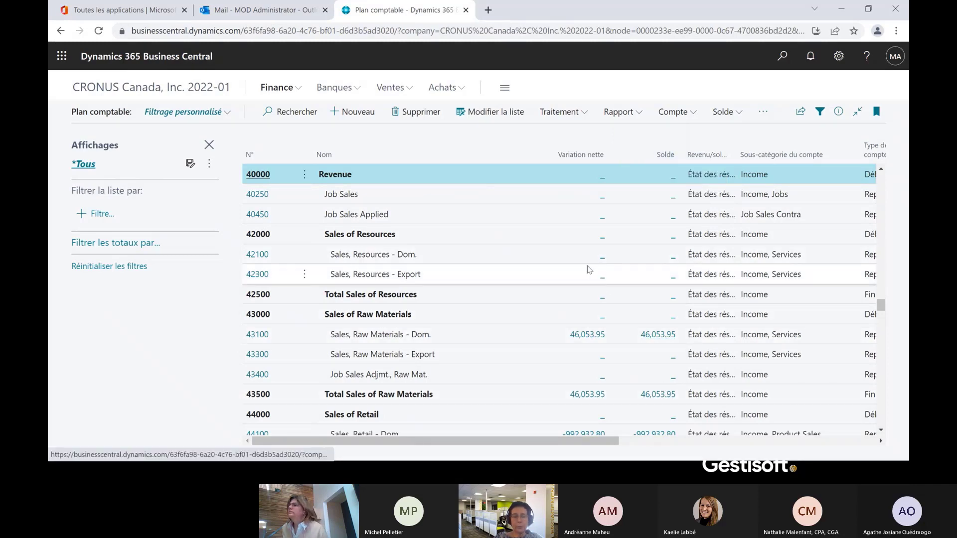
Filter the chart of accounts on the N° field with the range 40000..49999.
click(103, 217)
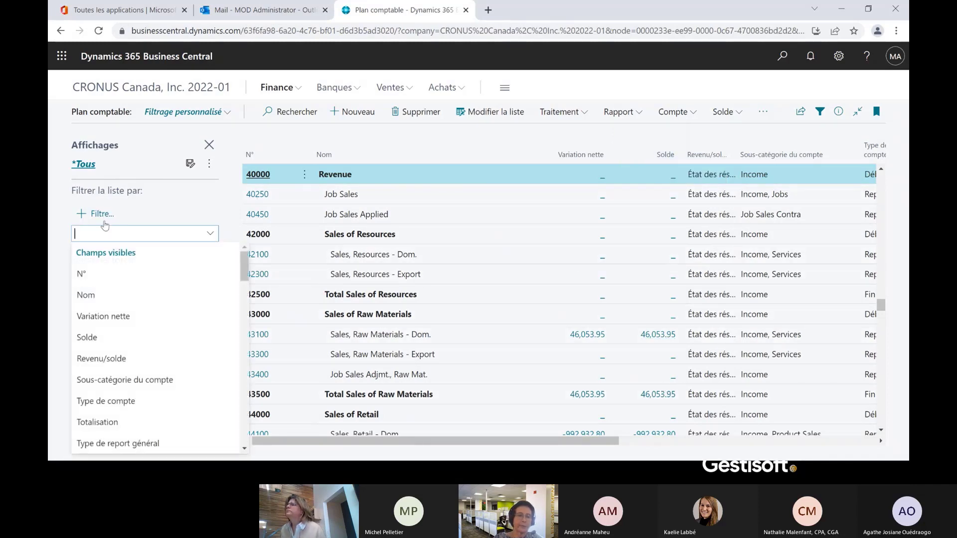
click(81, 273)
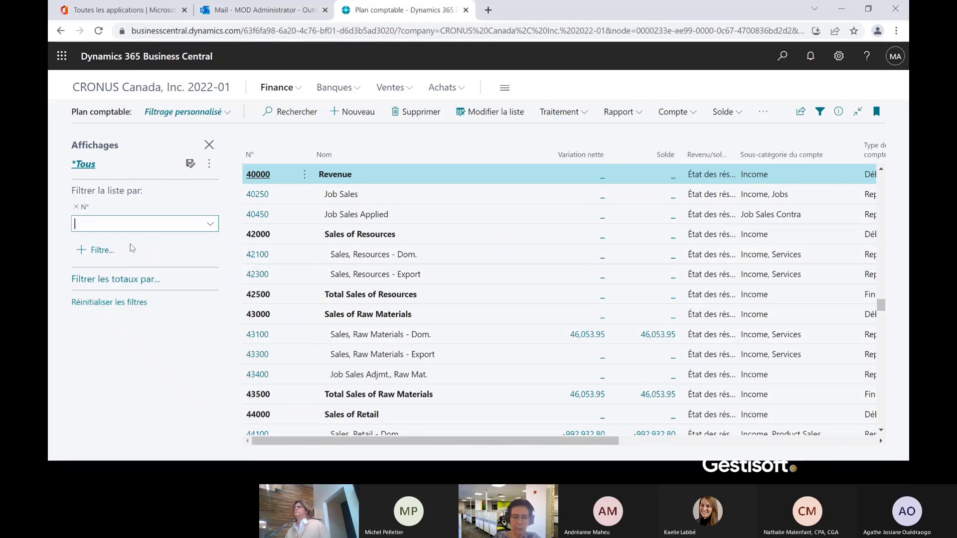
text(40000)
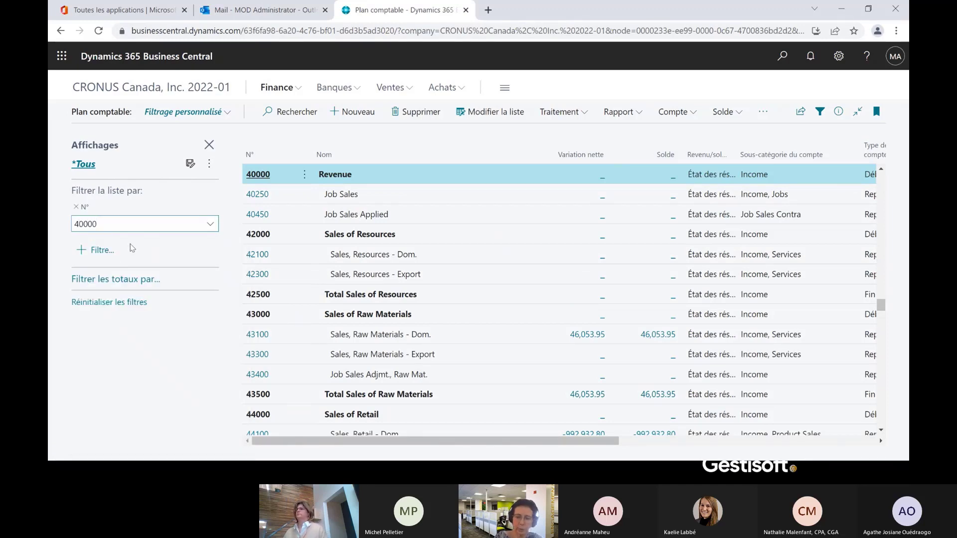
text(..49999)
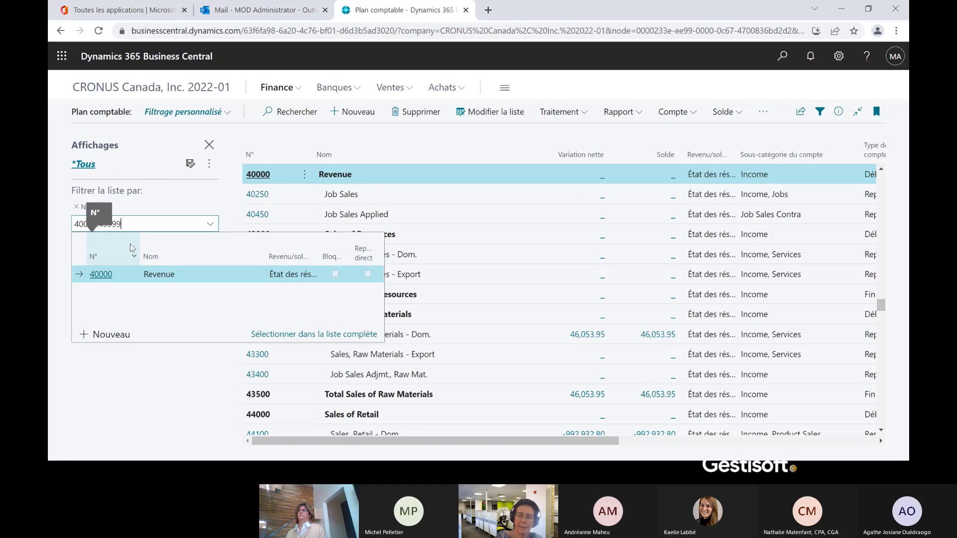
key(Return)
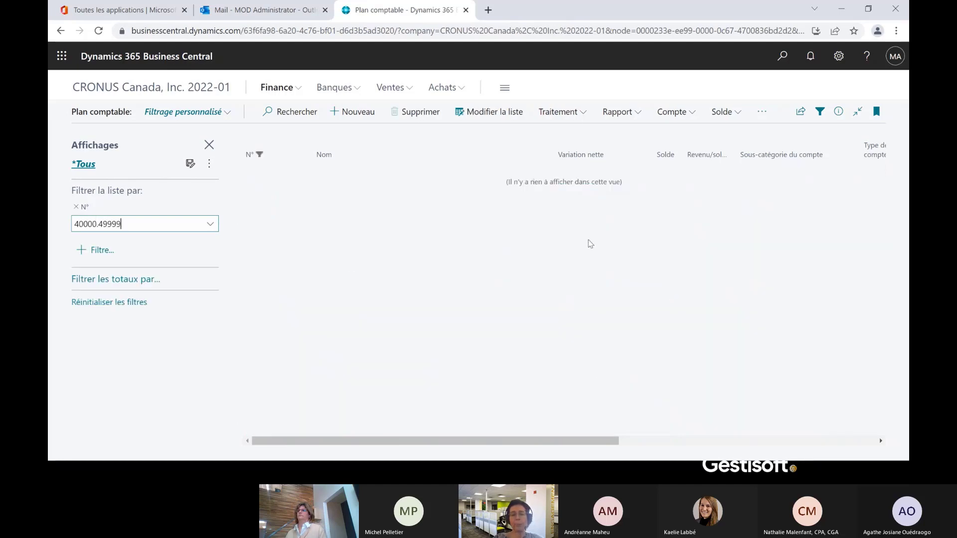
click(124, 228)
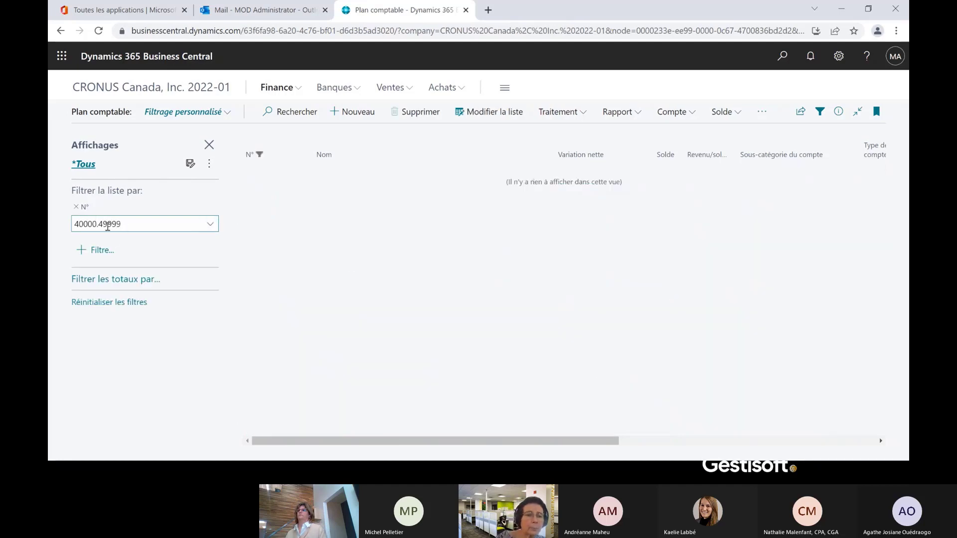
click(98, 224)
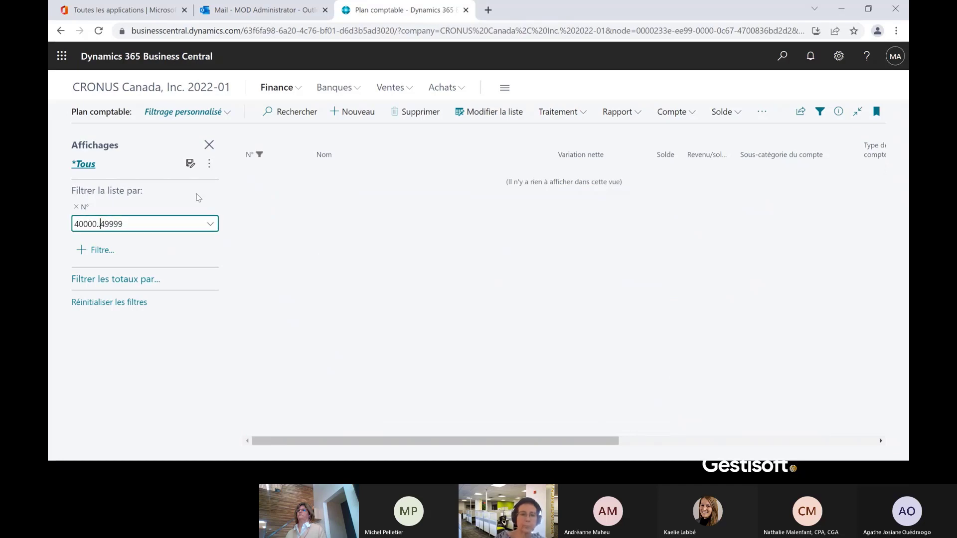
key(Return)
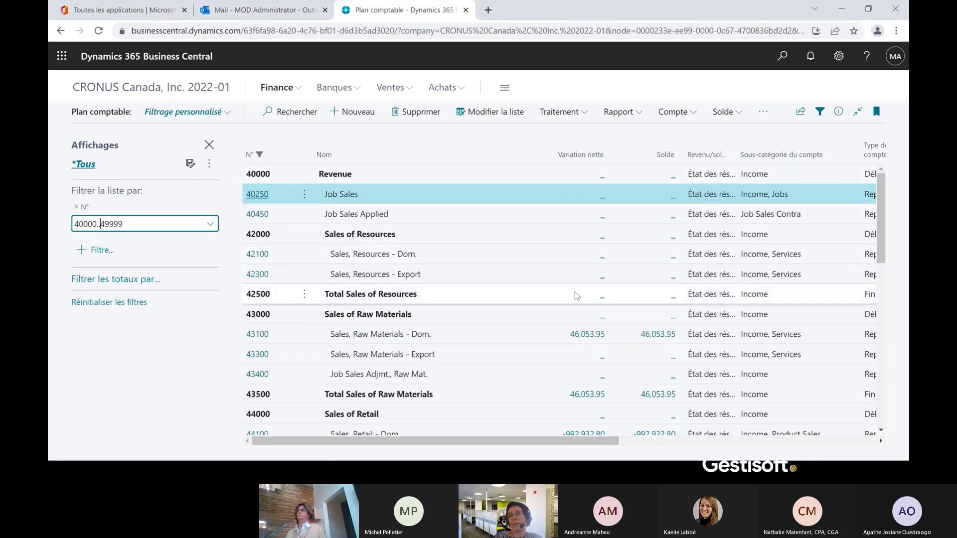
Examine the general ledger entries behind the net change of account 44100 Sales, Retail - Dom., then return to the chart of accounts.
scroll(576, 309, down, 1)
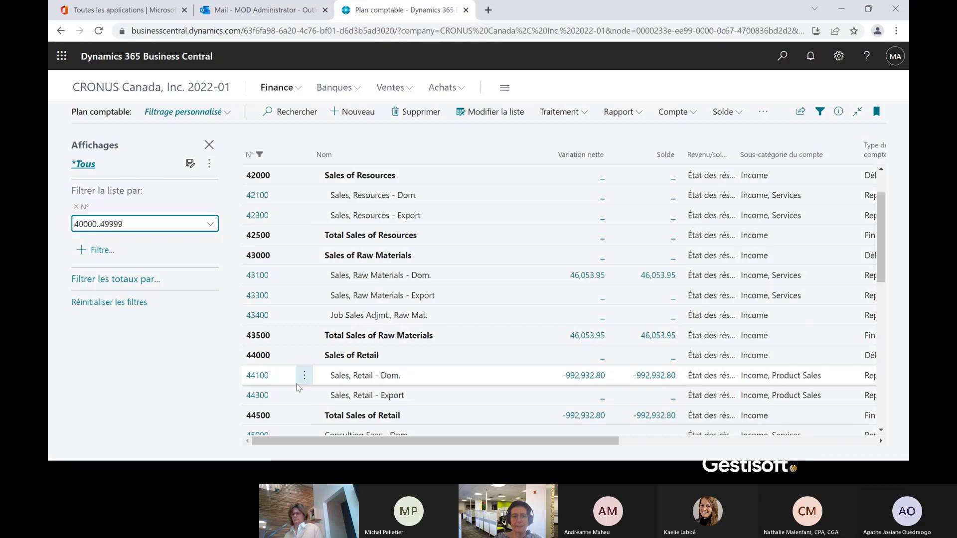
click(578, 376)
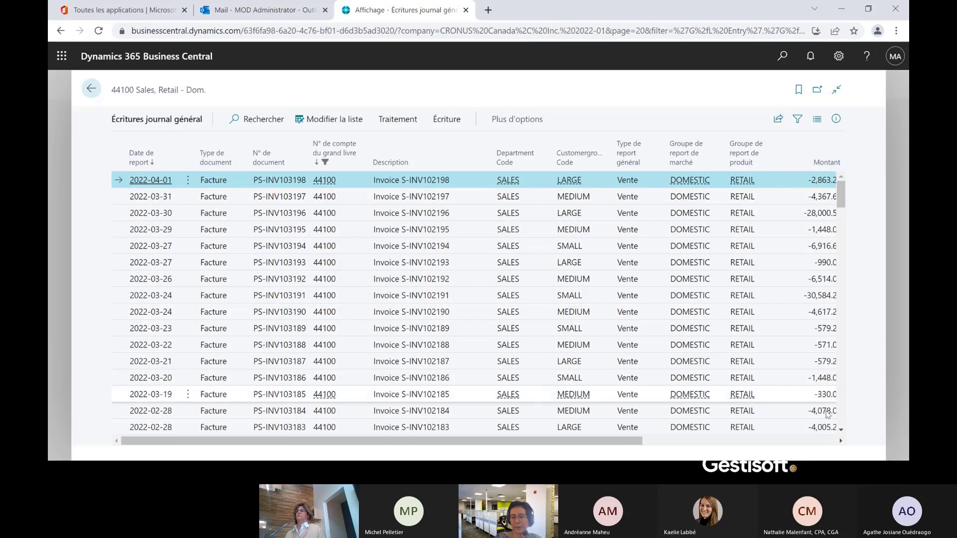
click(91, 88)
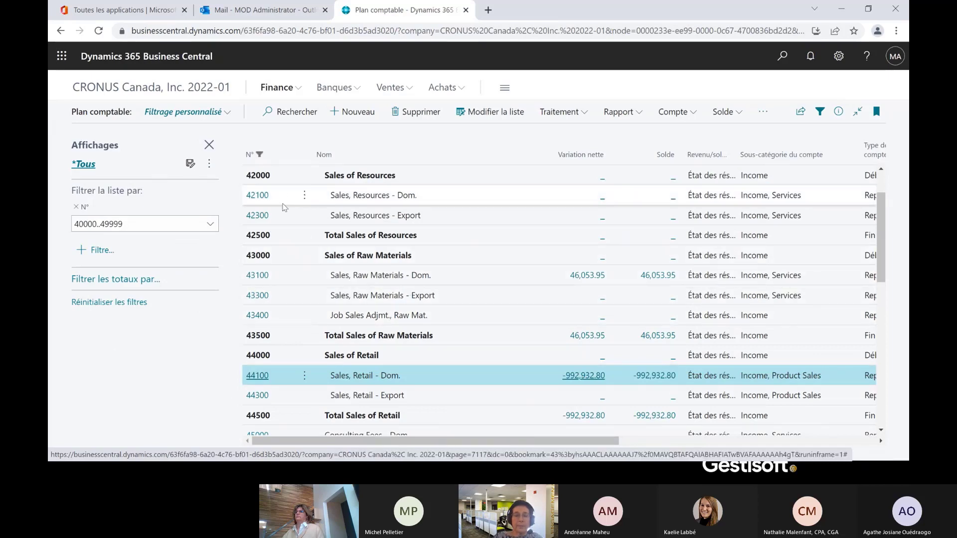
Open the Clients list from the sales area.
click(398, 88)
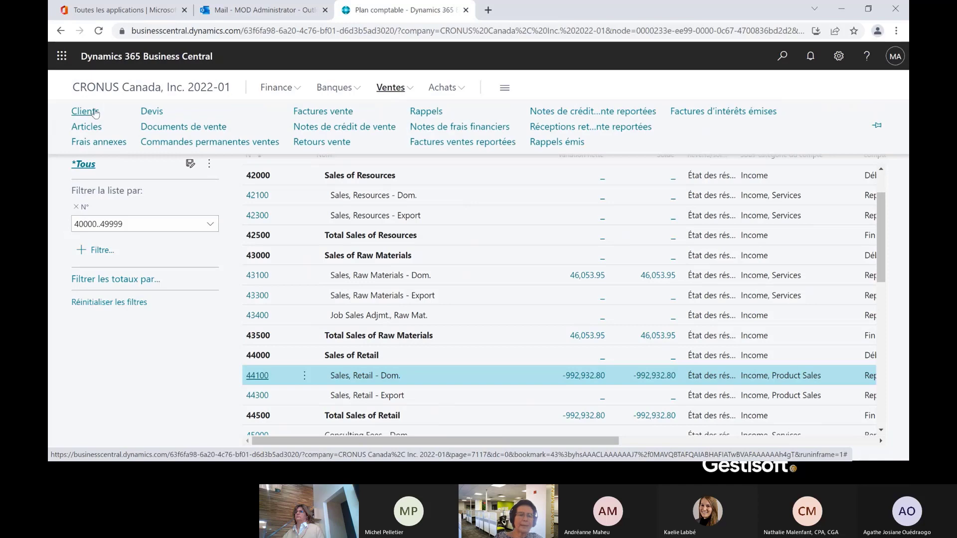
click(85, 112)
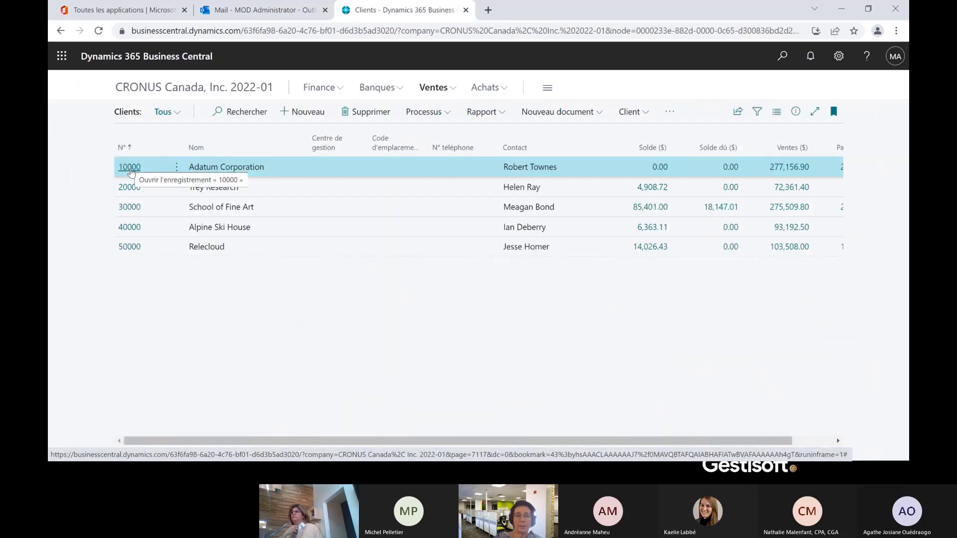
Examine the default dimensions of customer Adatum Corporation and the Report valeur options for AREA, then return to the customer card.
click(130, 170)
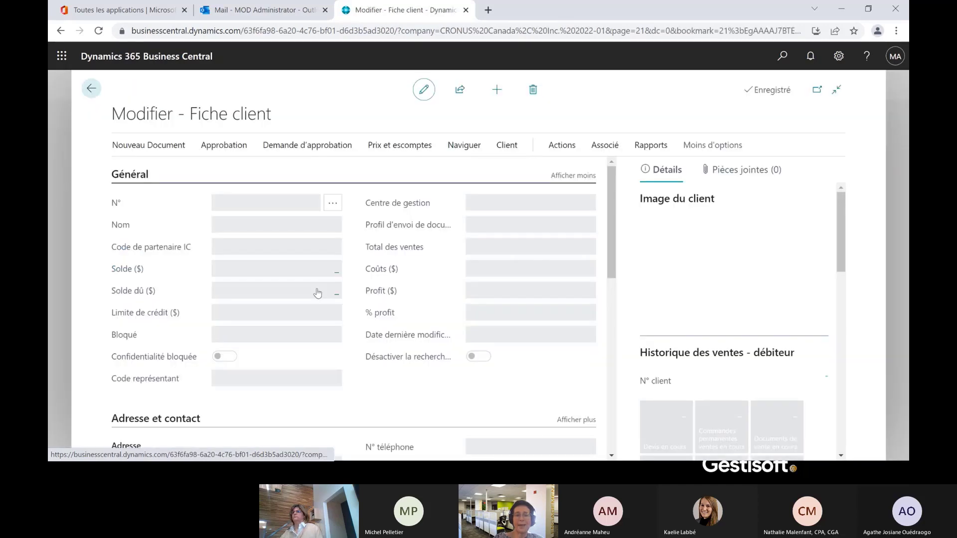
click(506, 146)
click(136, 169)
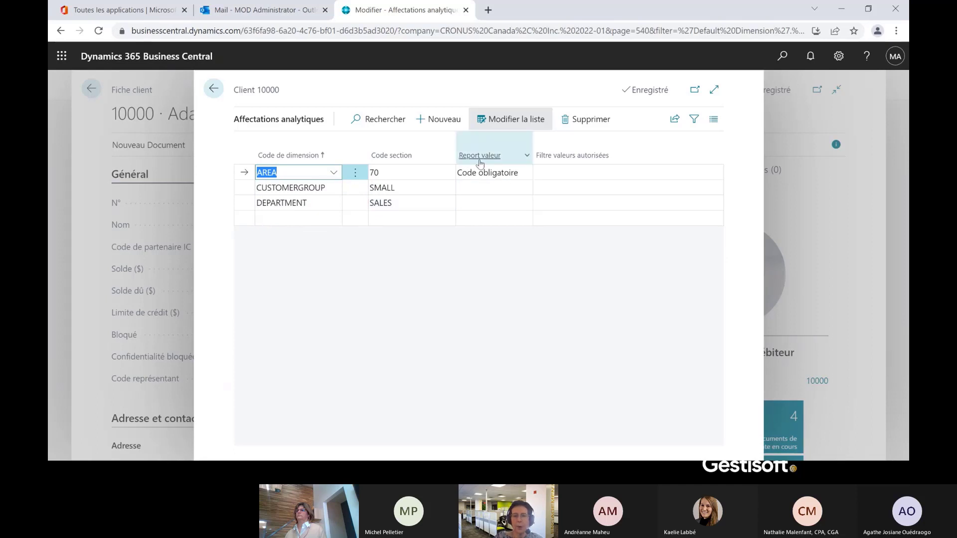
click(518, 178)
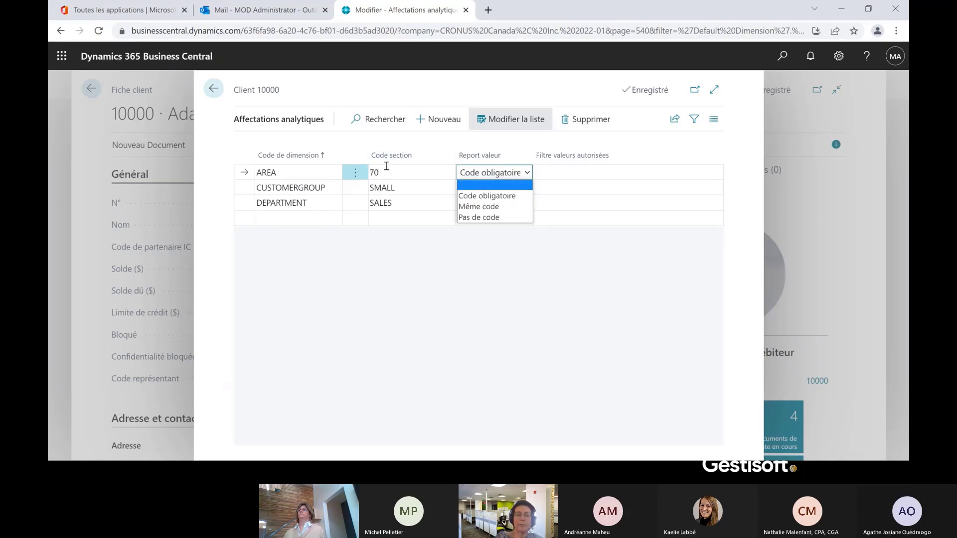
click(447, 278)
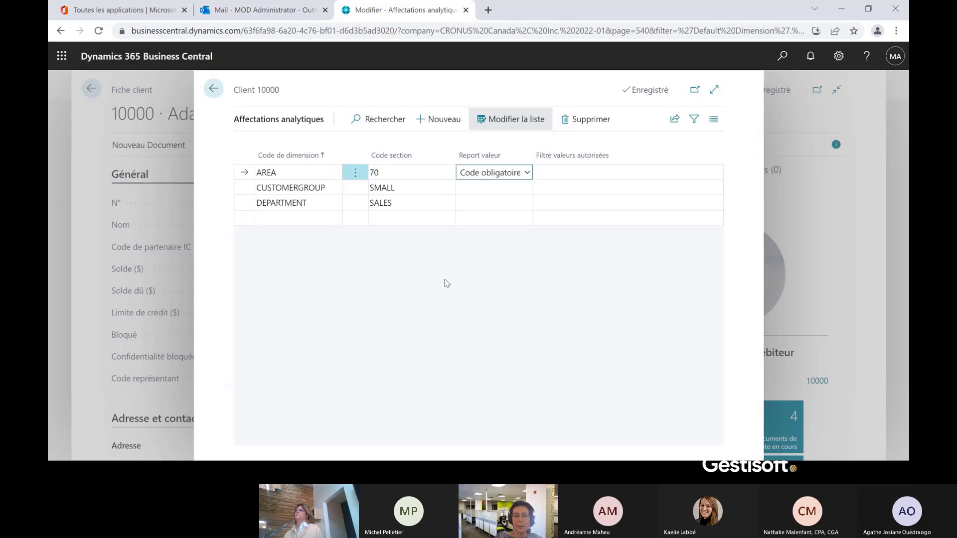
click(213, 89)
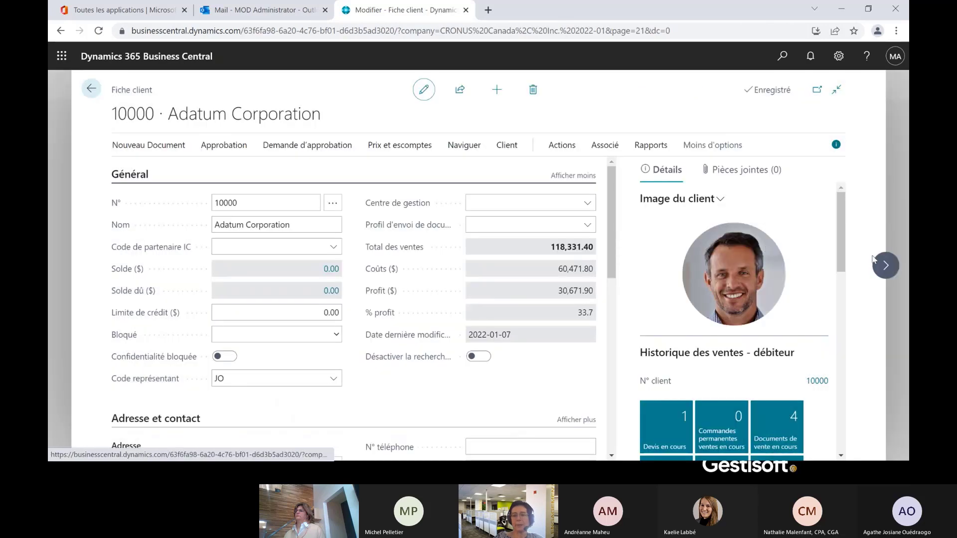
Examine the default dimensions of customer School of Fine Art, then return to the Clients list.
click(882, 264)
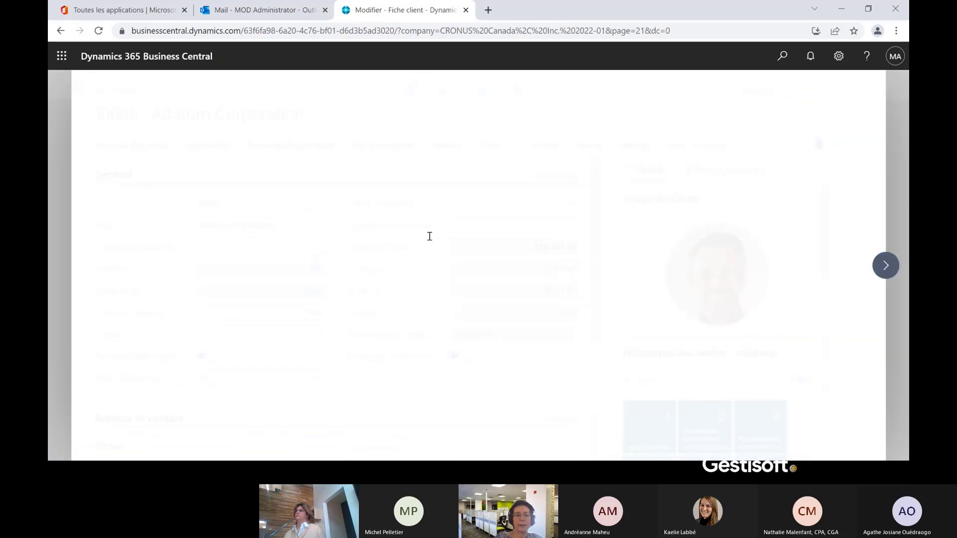
click(893, 270)
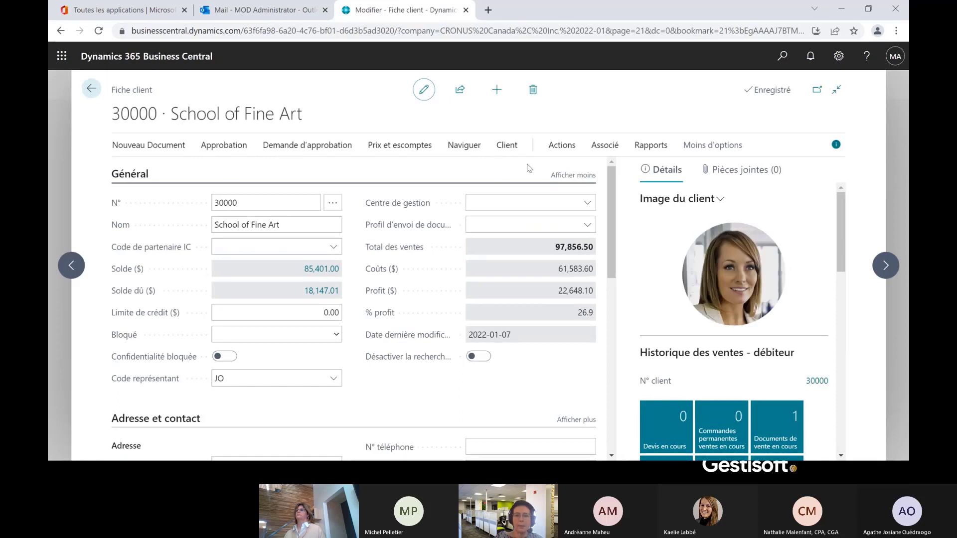
click(509, 148)
click(166, 171)
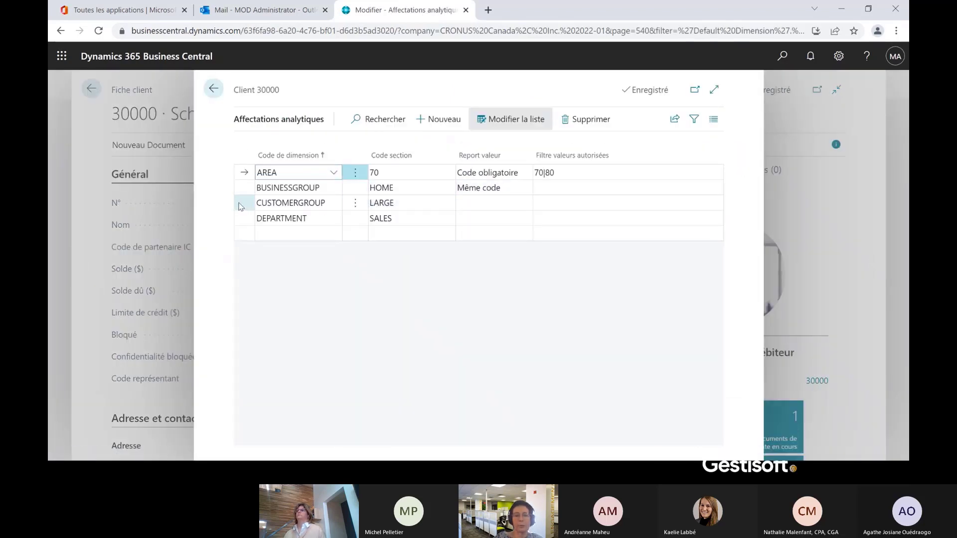
click(239, 206)
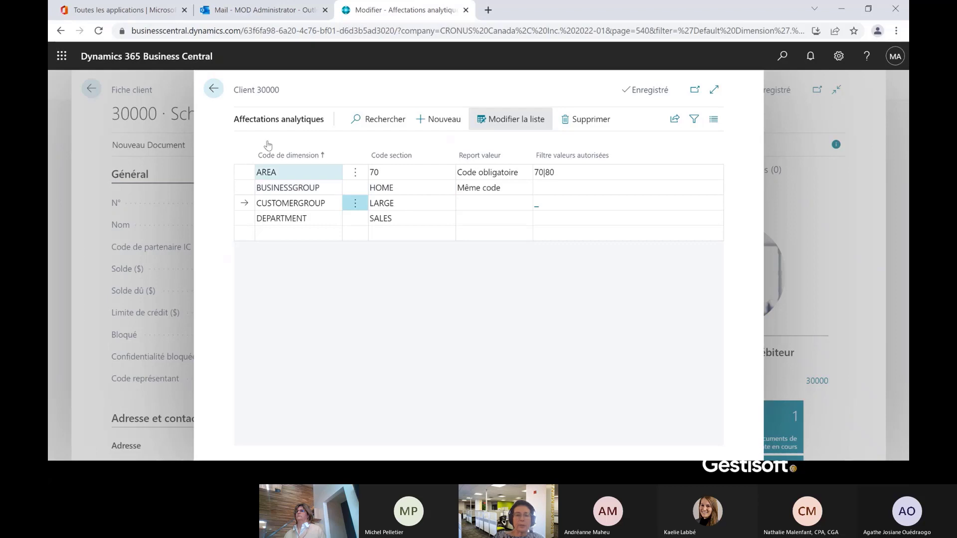
click(213, 88)
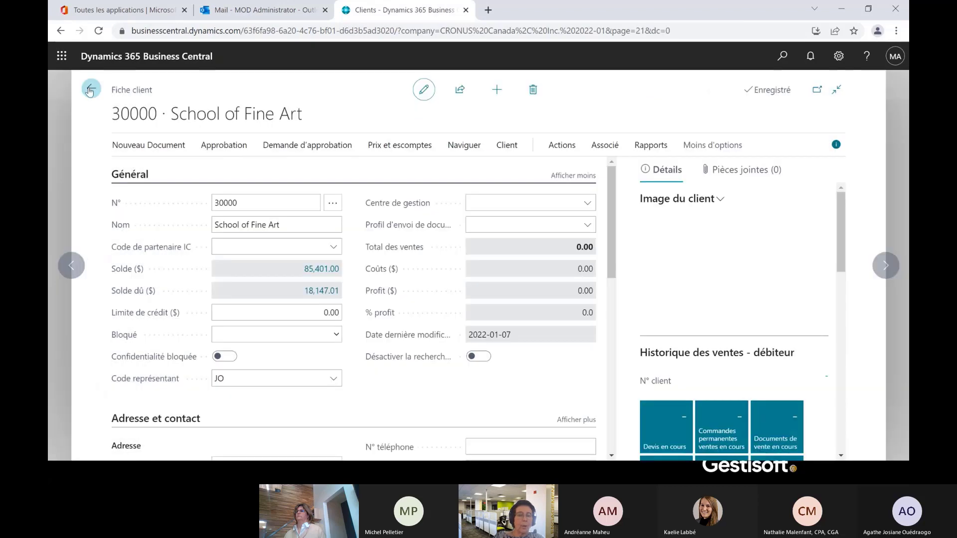
click(91, 89)
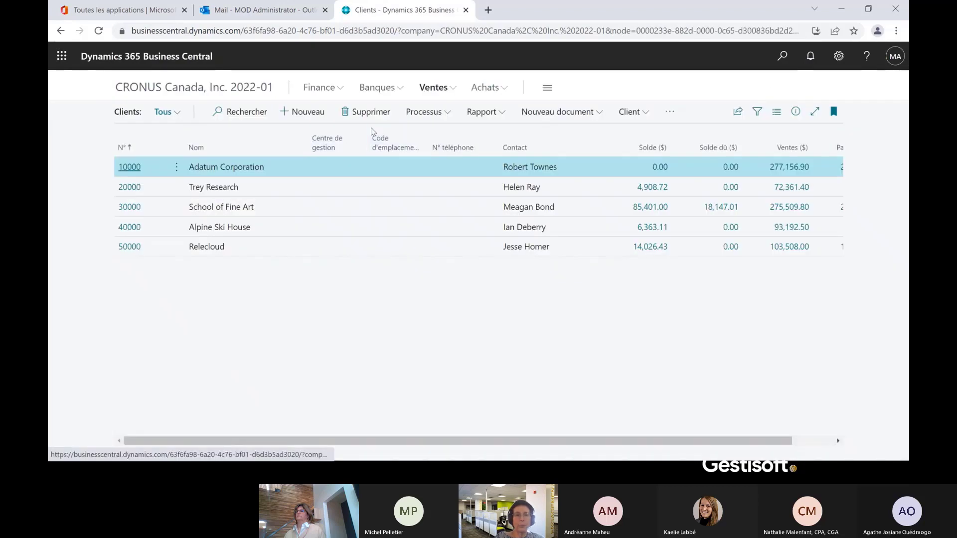
Open the chart of accounts (Plan comptable) from the finance area.
click(120, 114)
click(310, 143)
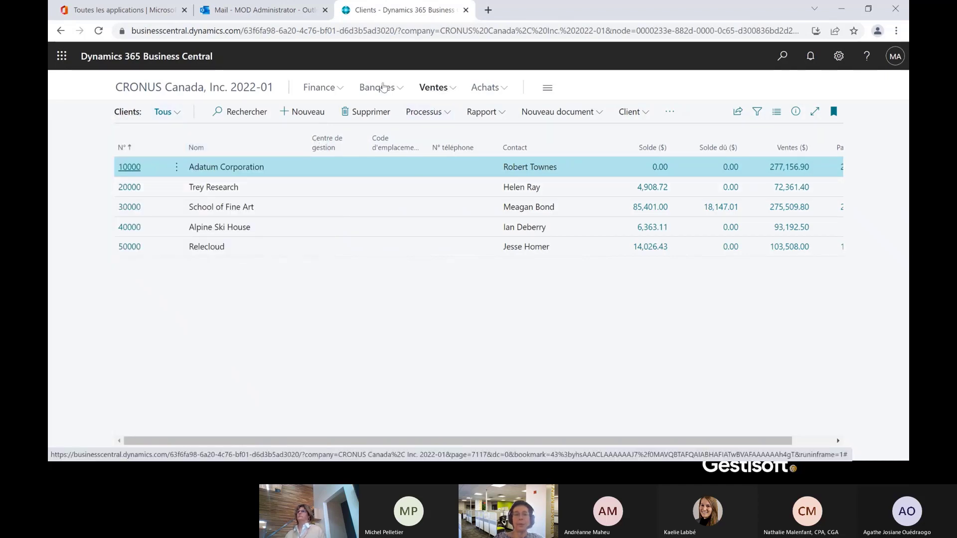
click(317, 89)
click(150, 129)
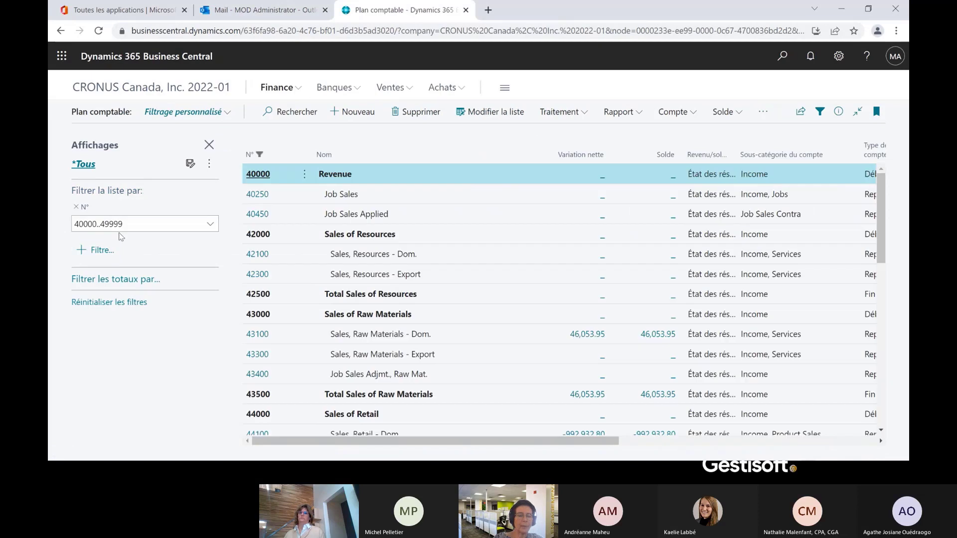
Filter the chart of accounts totals with the date filter (Filtre date) 2022-01-01..2022-12-31.
click(101, 279)
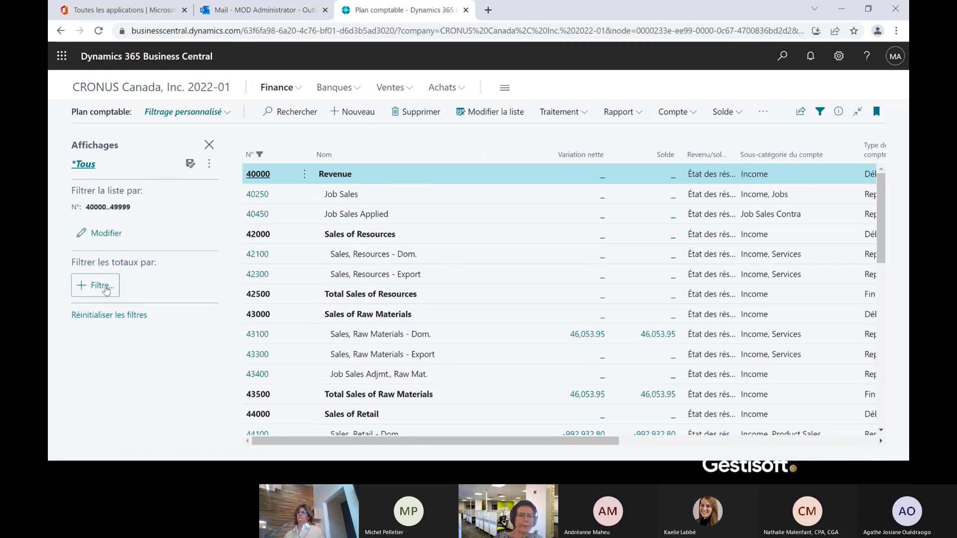
click(102, 286)
click(107, 265)
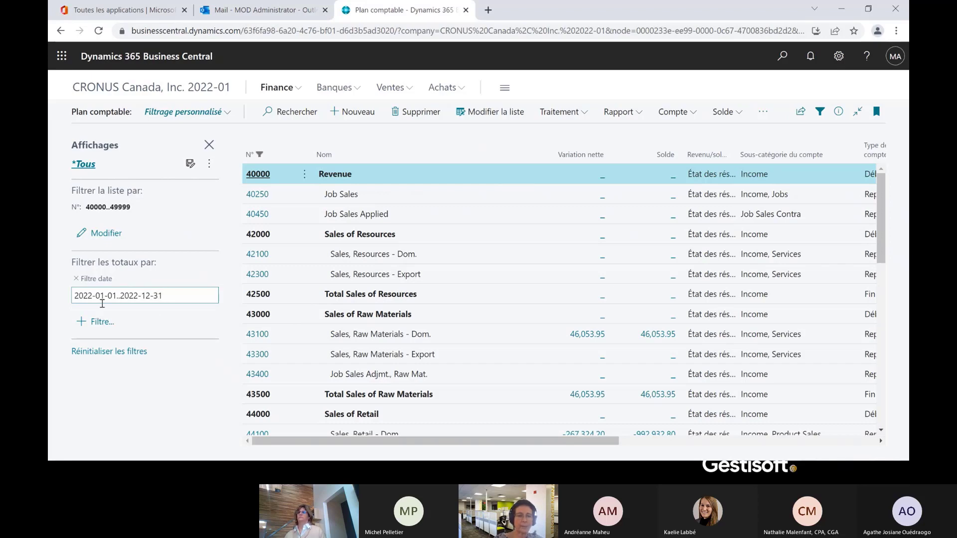
scroll(553, 383, down, 3)
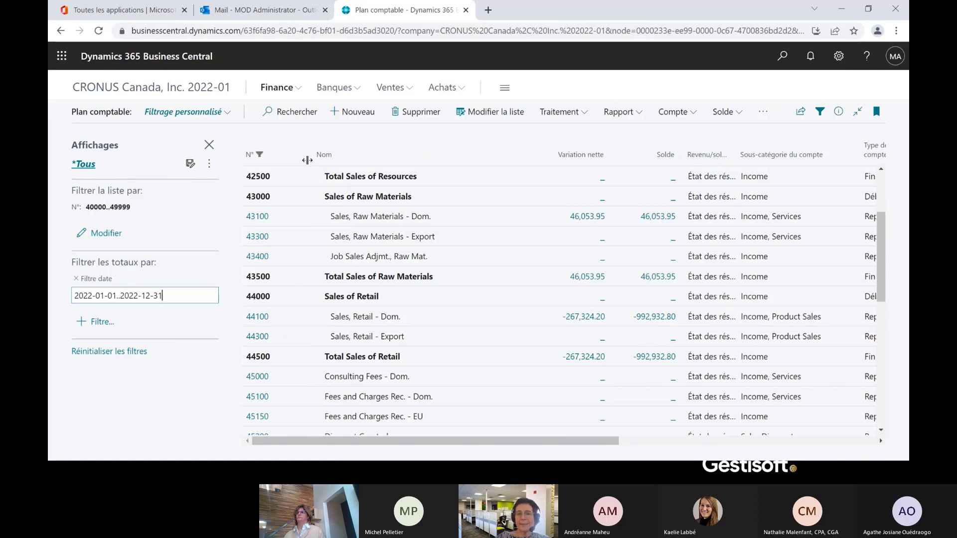
Review the account-related commands and the fields available for filtering the totals.
click(677, 117)
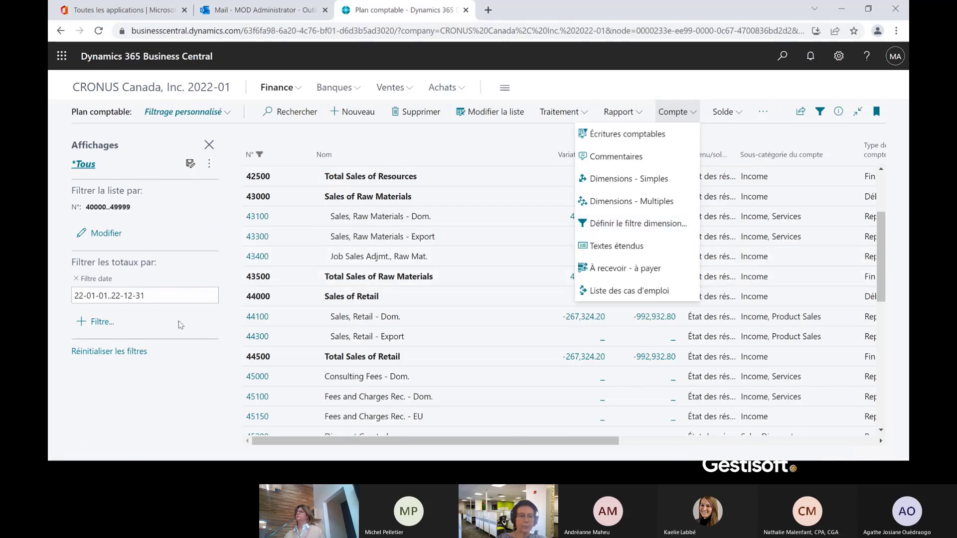
click(104, 327)
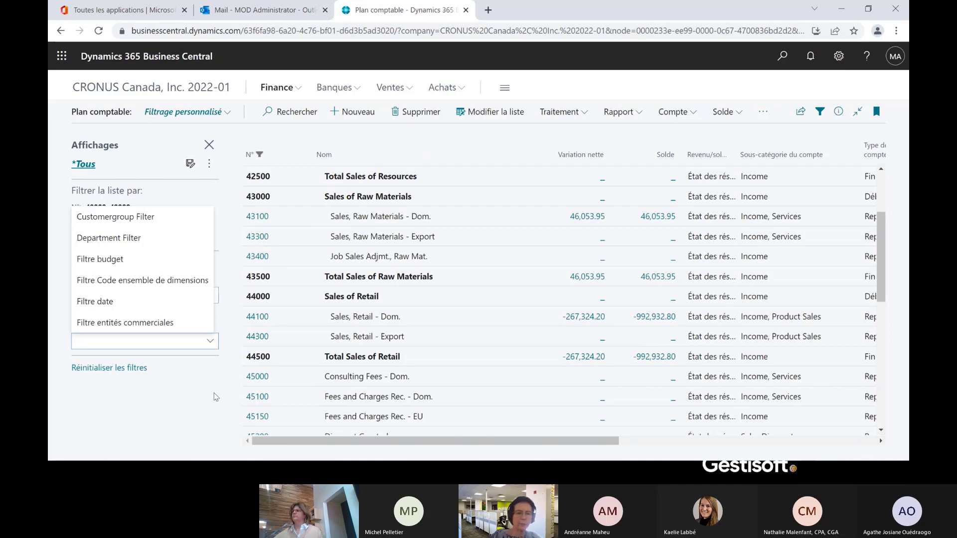
click(160, 384)
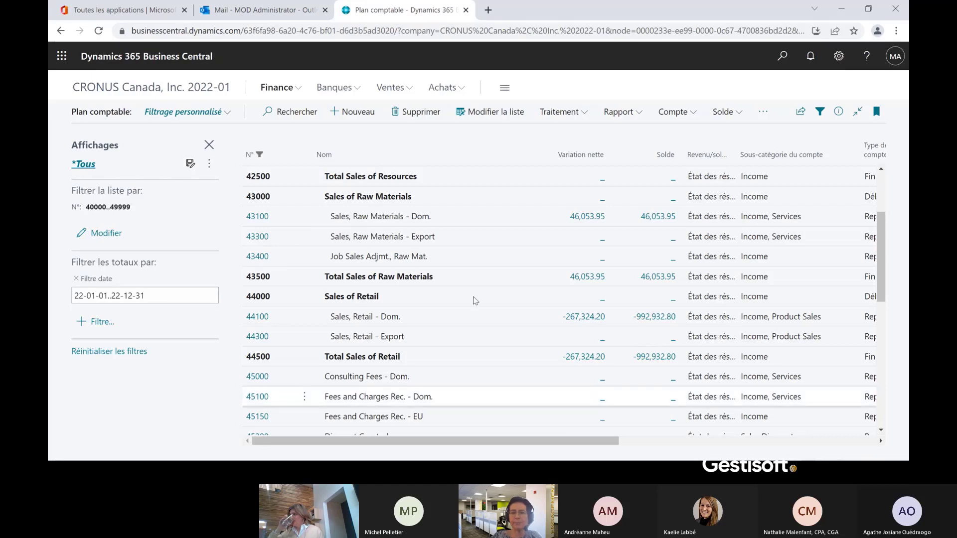
Define a dimension filter on the chart of accounts with code BUSINESSGROUP and value OFFICE.
click(676, 116)
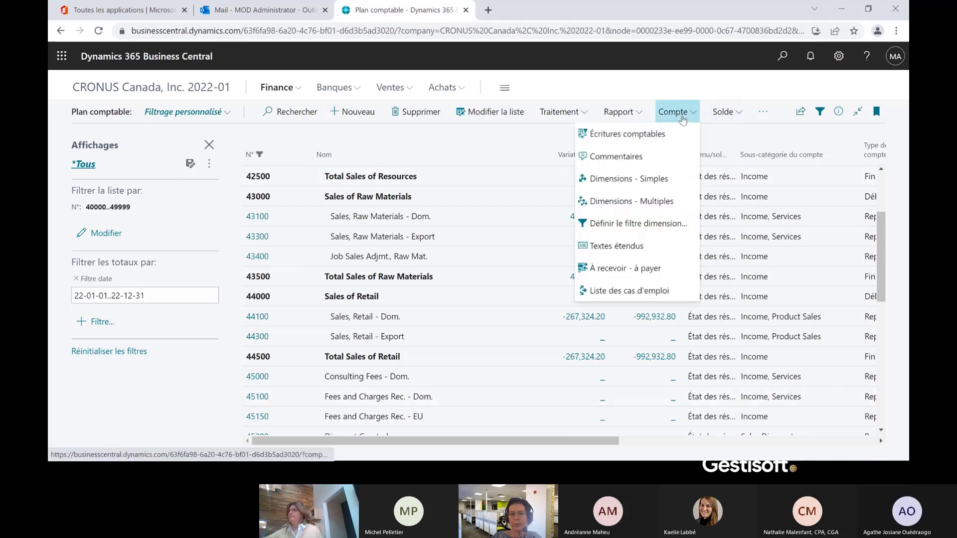
click(626, 232)
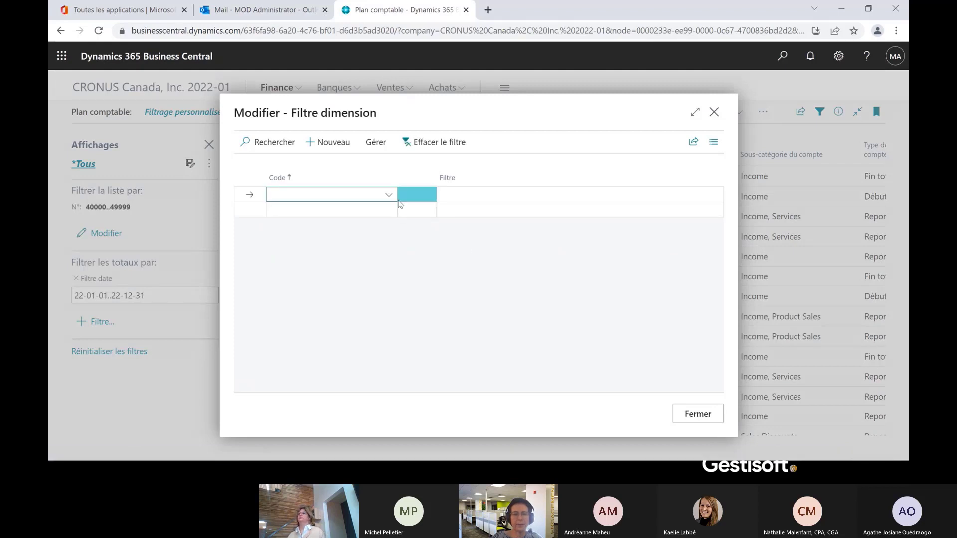
click(389, 196)
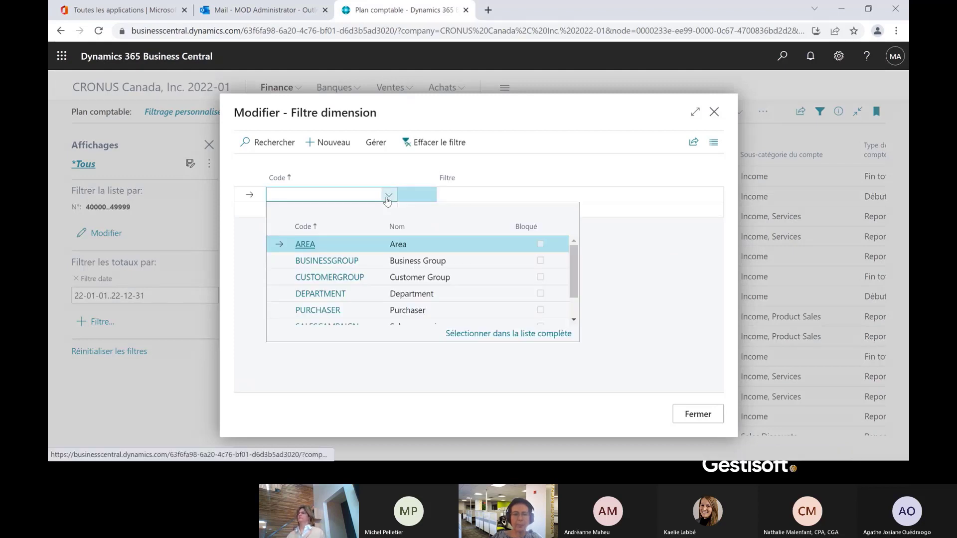
click(360, 262)
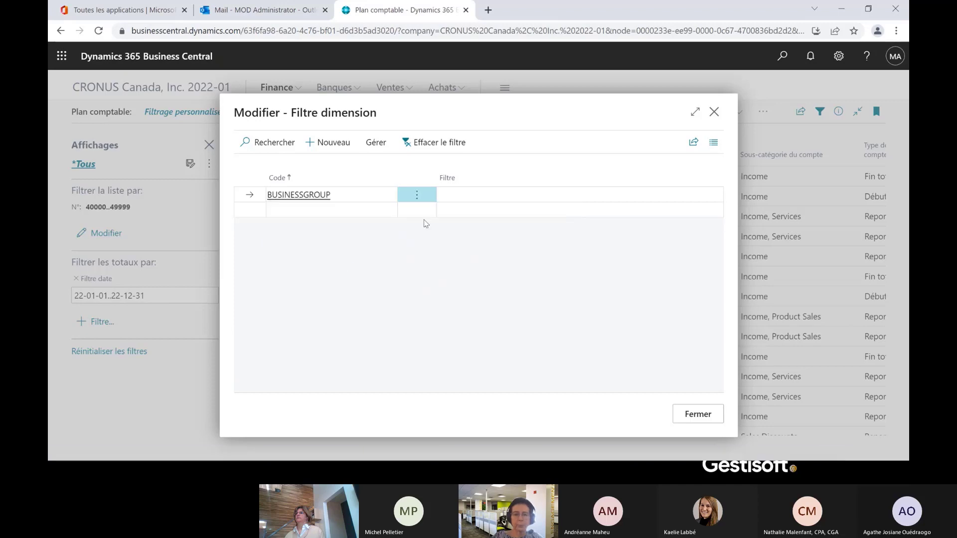
click(474, 199)
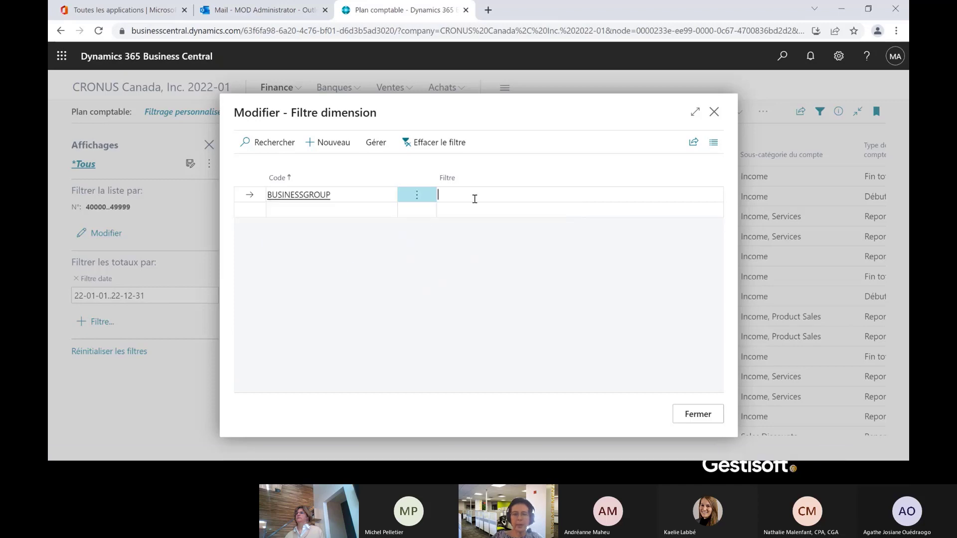
click(714, 194)
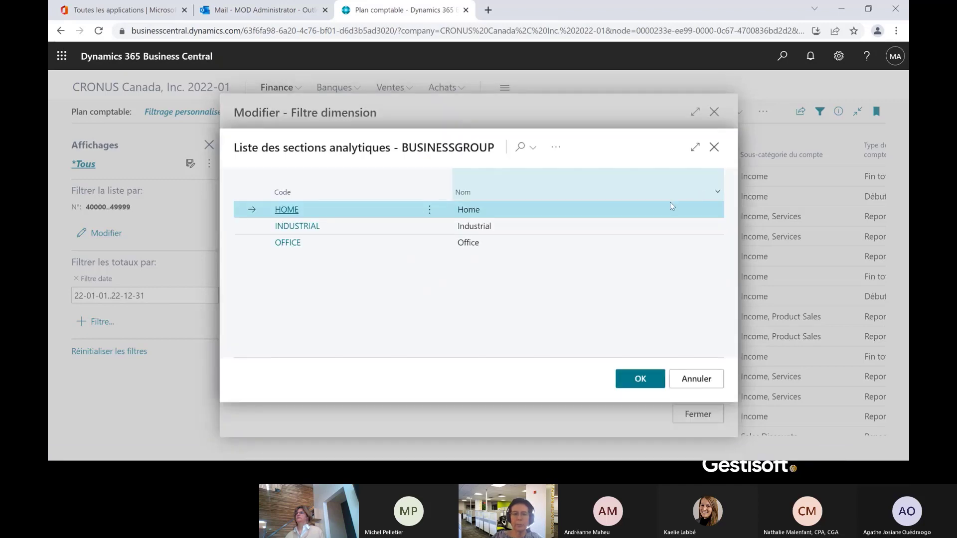
click(314, 243)
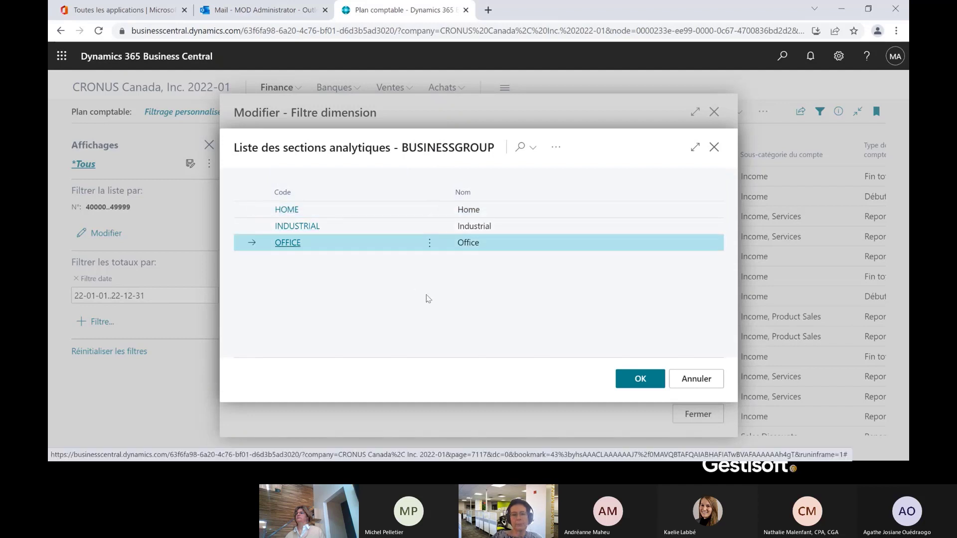
click(639, 380)
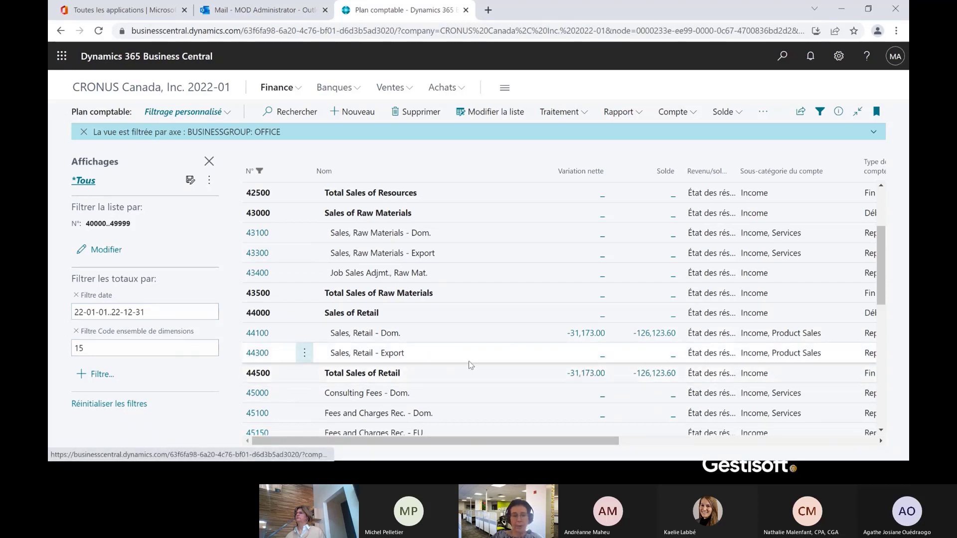
Examine the ledger entries and dimension columns behind the net change of Total Sales of Retail, then return to the chart of accounts.
click(594, 376)
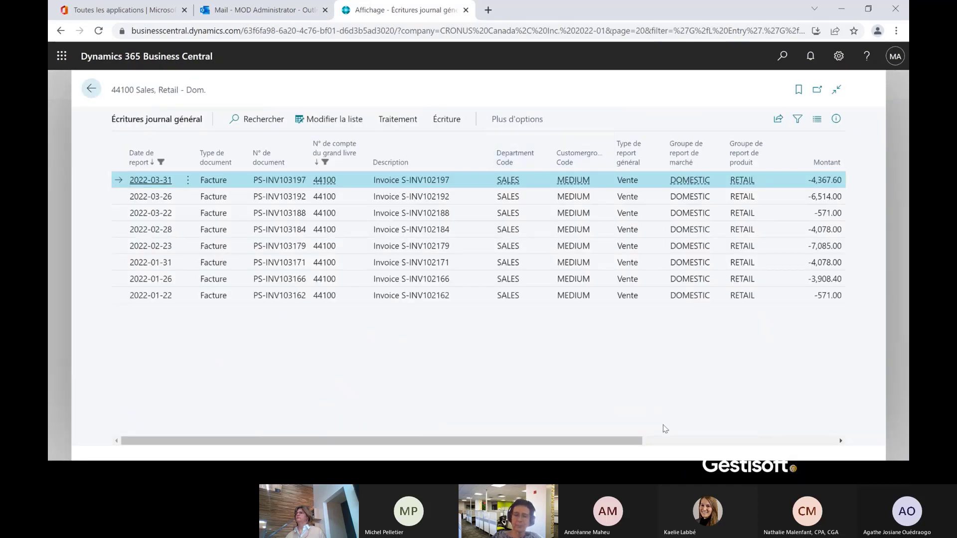
click(663, 443)
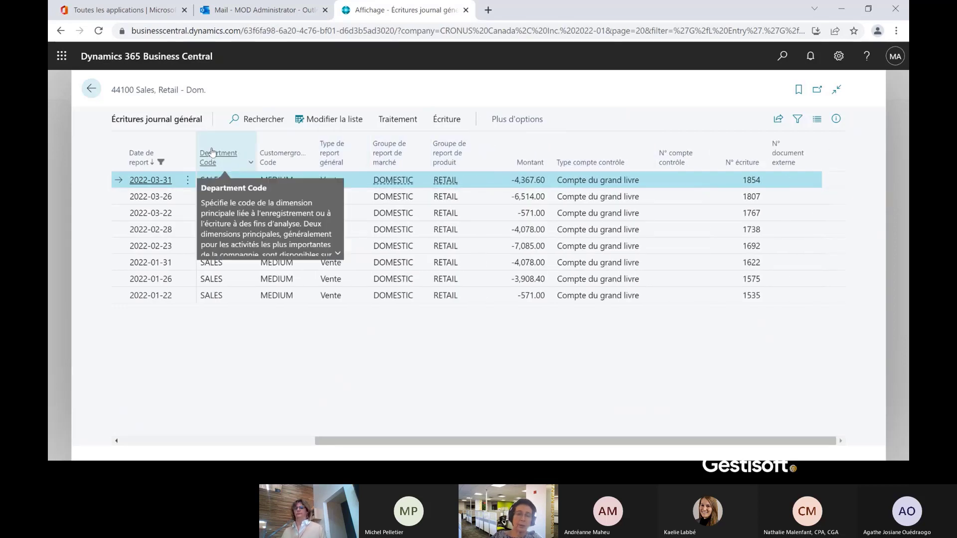
drag(333, 442, 287, 443)
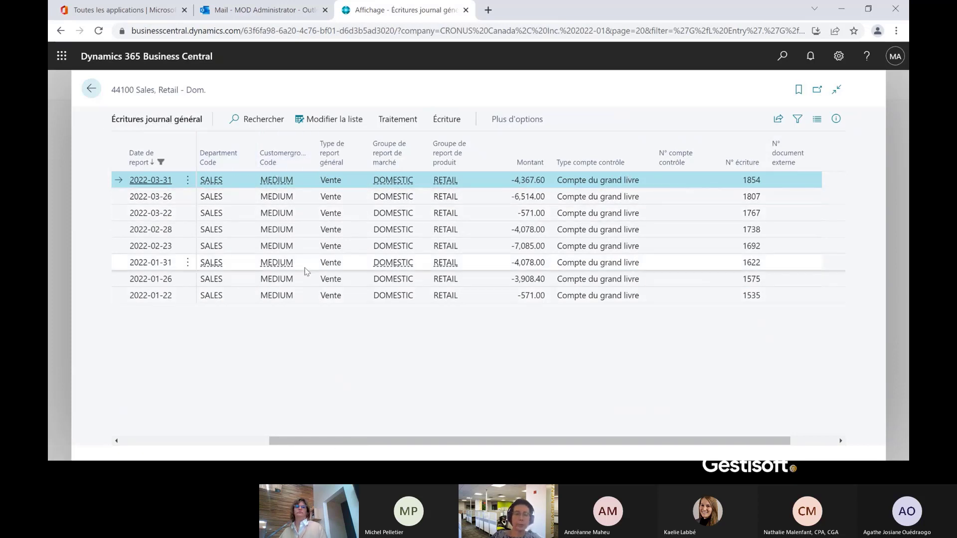
click(91, 90)
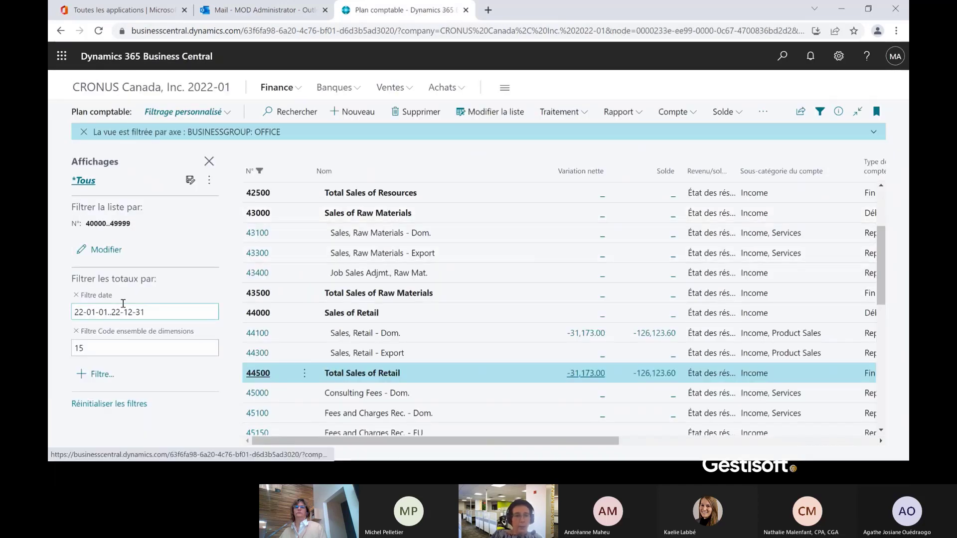
Save the filtered chart of accounts as a new view named Revenues Office.
click(686, 112)
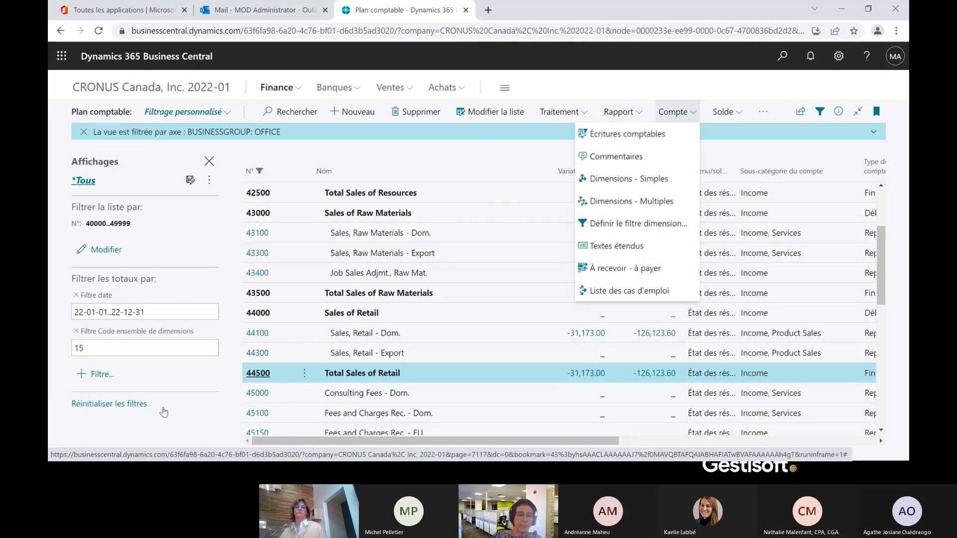
click(187, 384)
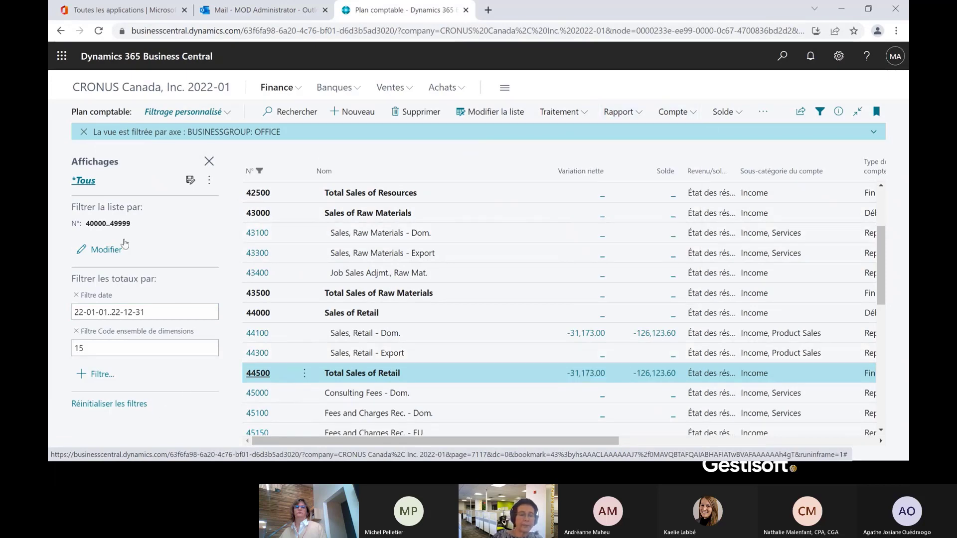
click(190, 180)
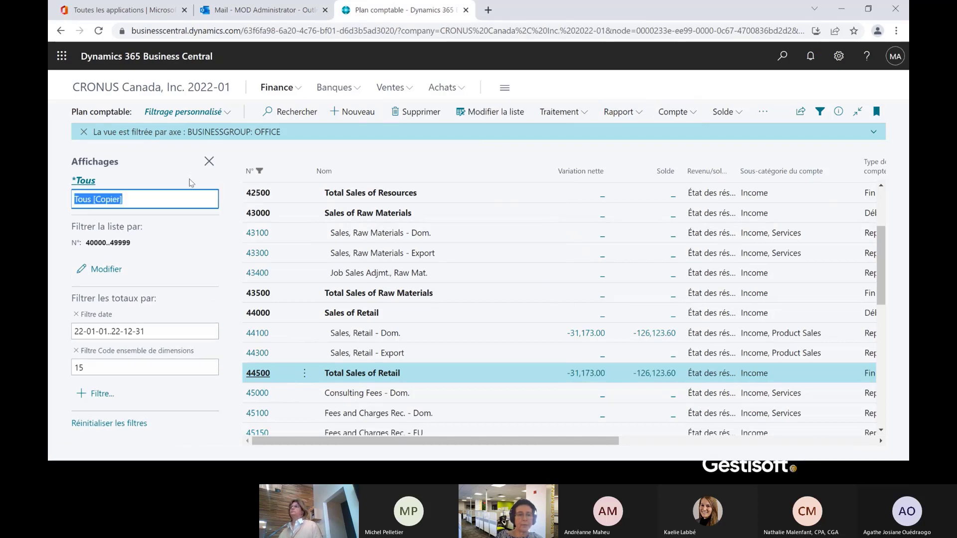
text(R)
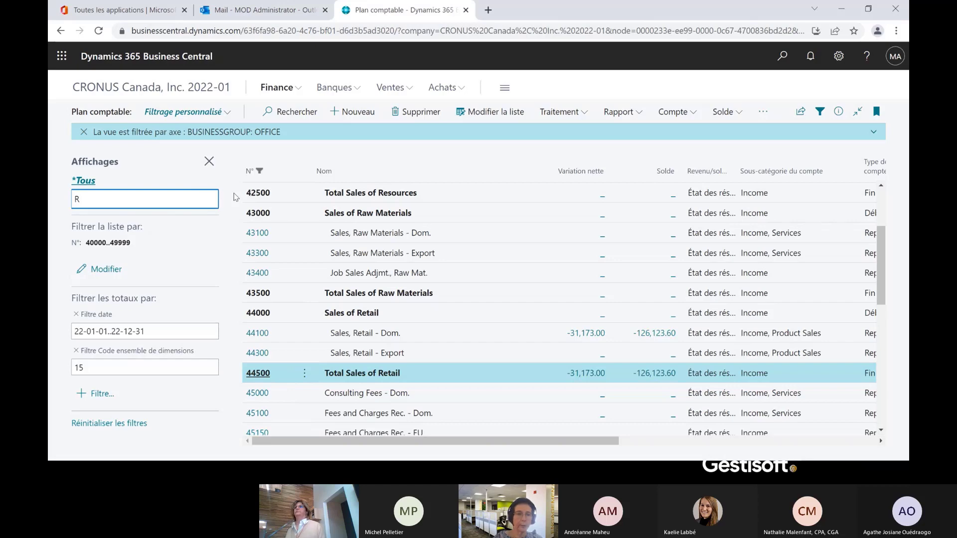
text(evenues)
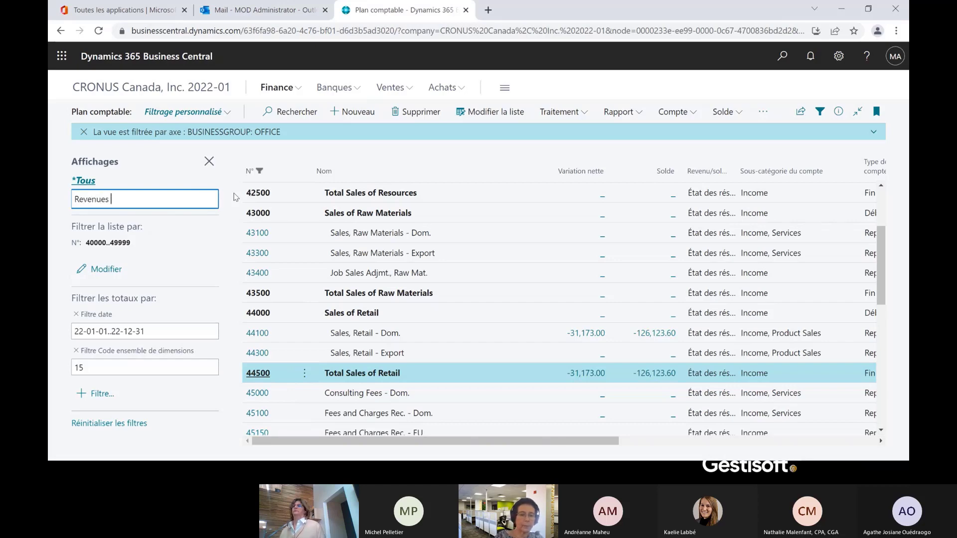
text( Office)
key(Return)
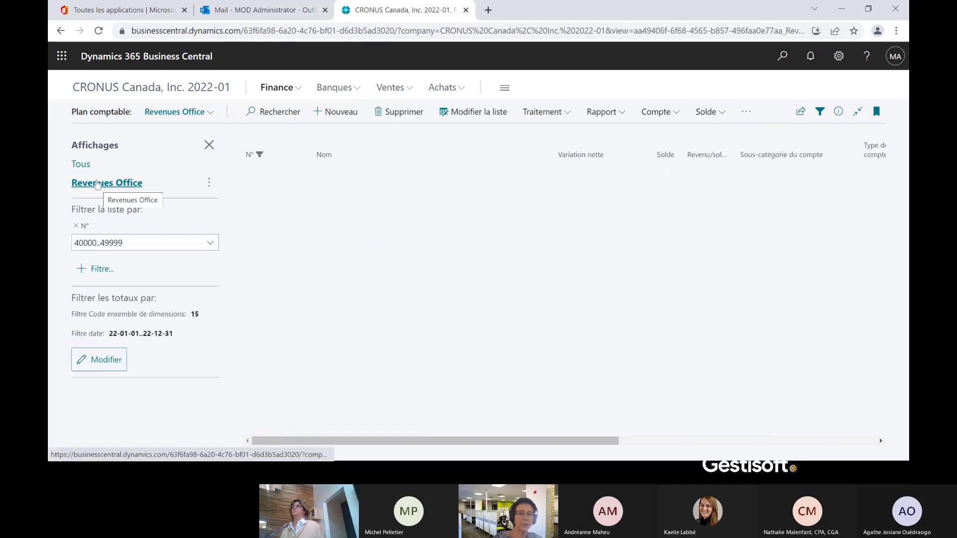
Compare the retail sales totals between the unfiltered Tous view and the Revenues Office view.
click(83, 167)
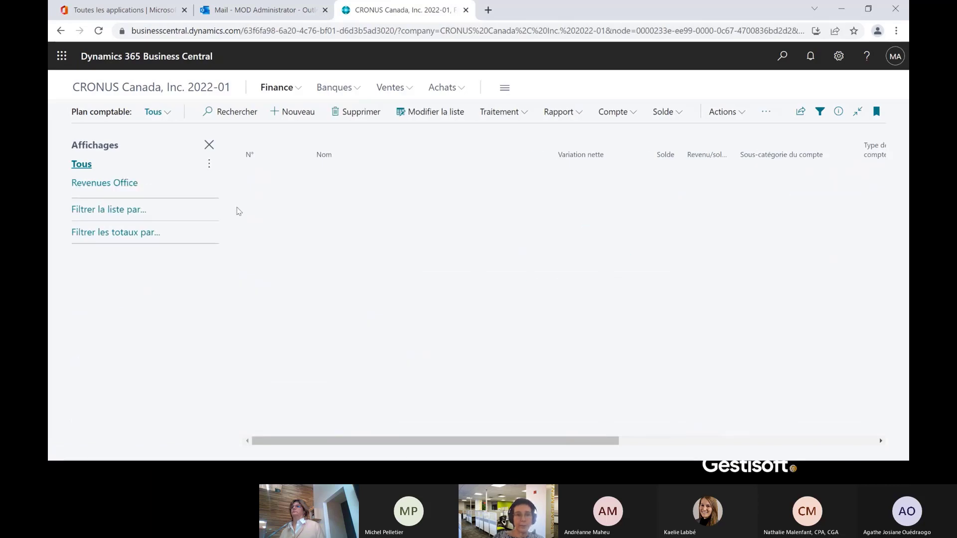
scroll(527, 305, down, 10)
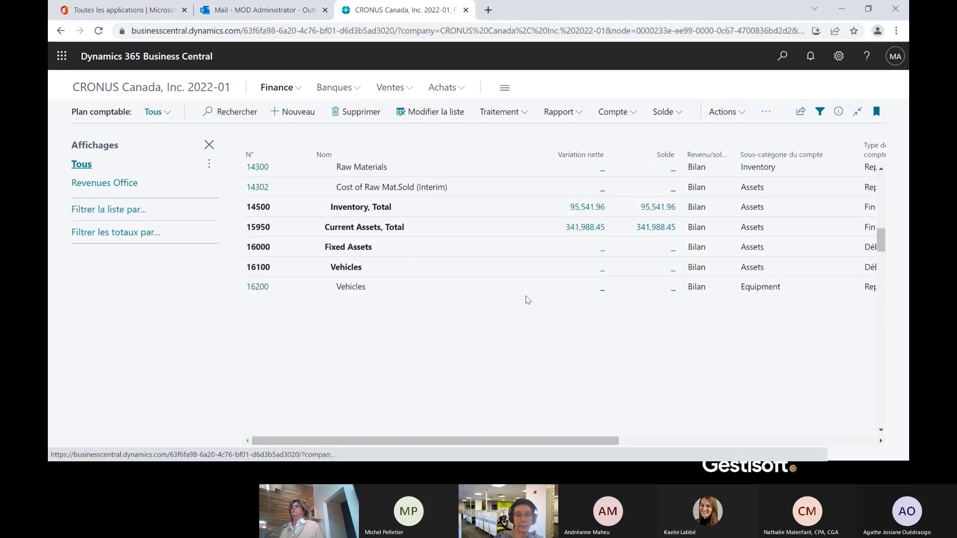
scroll(527, 306, down, 10)
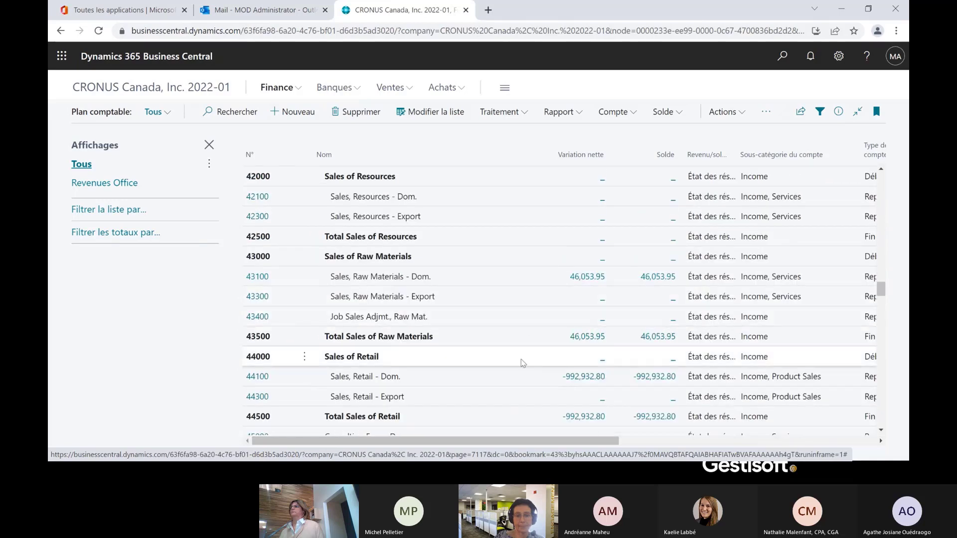
click(100, 185)
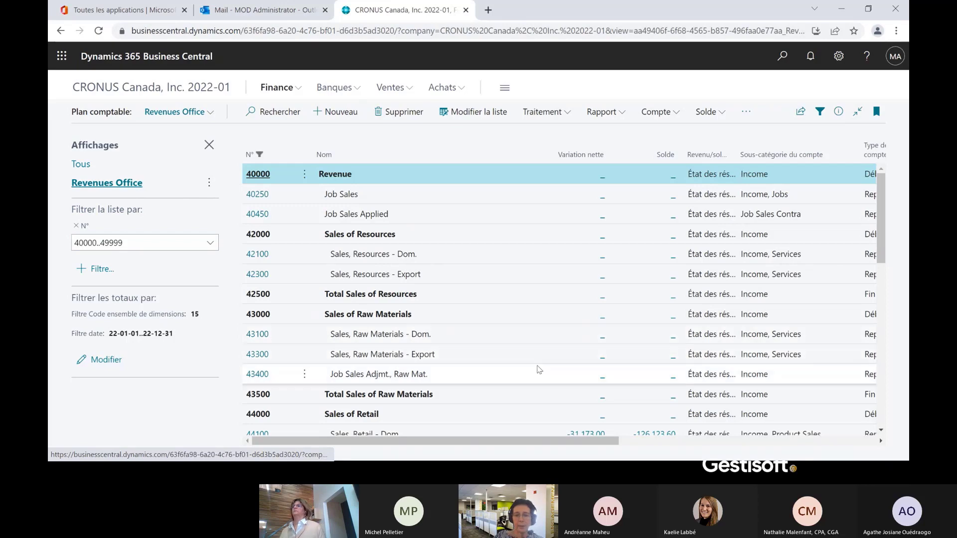
scroll(546, 374, down, 3)
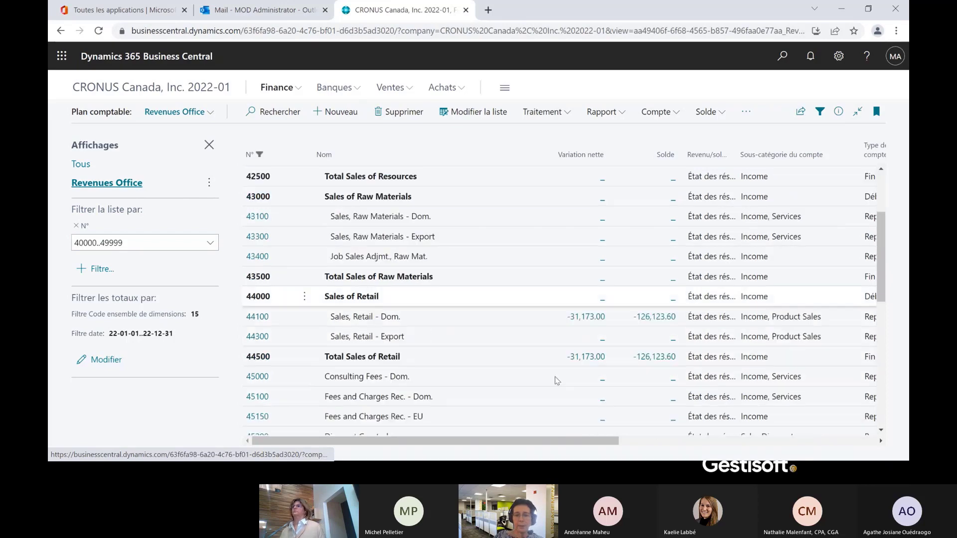
Remove the dimension set code filter (Filtre Code ensemble de dimensions) from the totals filters of the Revenues Office view.
click(95, 269)
click(122, 318)
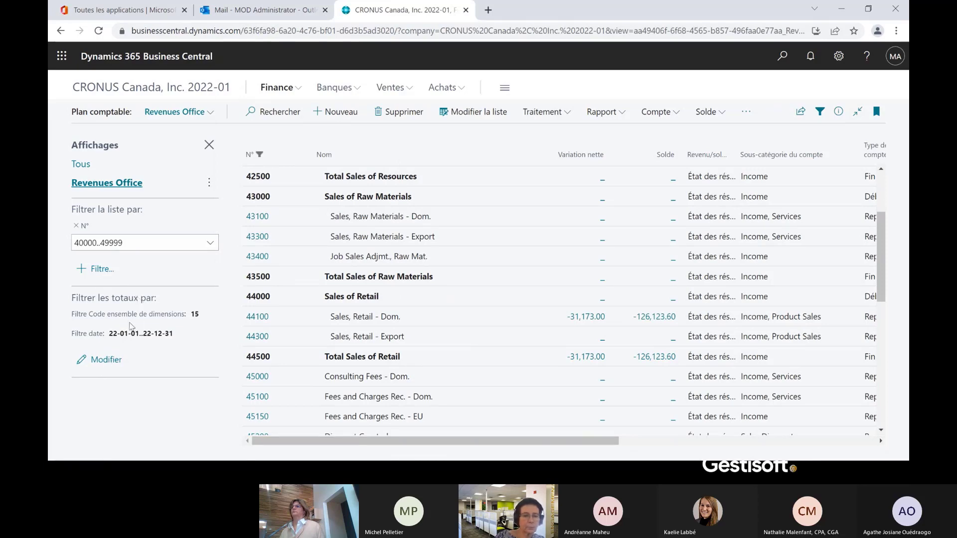
click(120, 359)
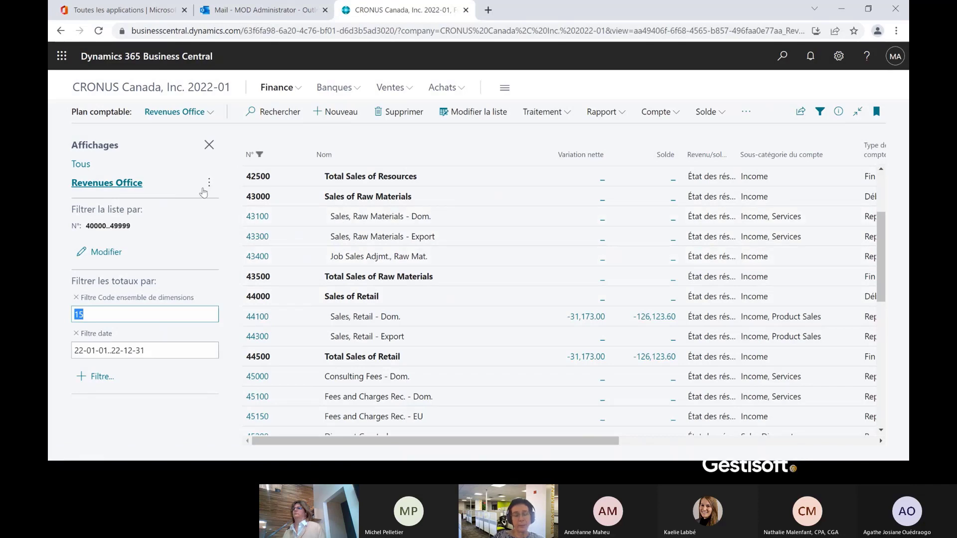
click(656, 111)
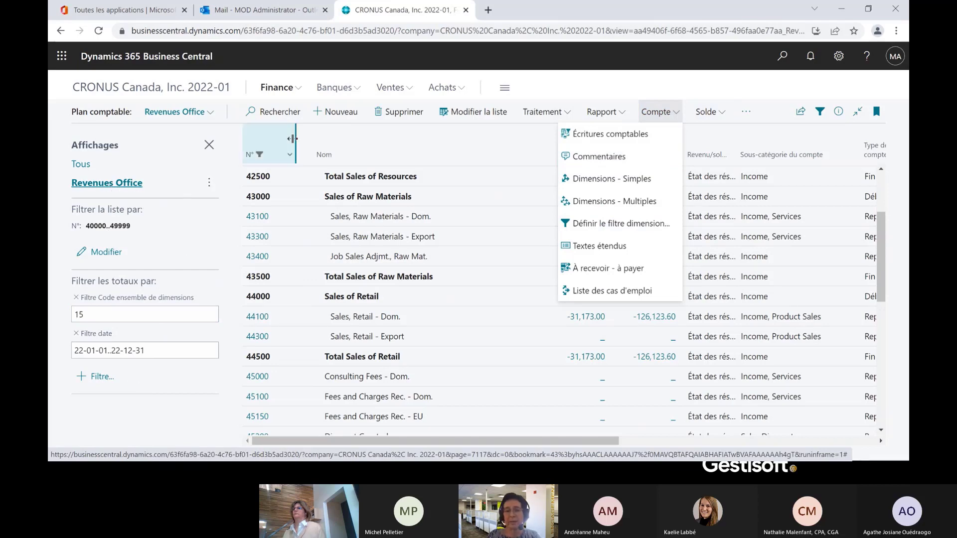
click(153, 430)
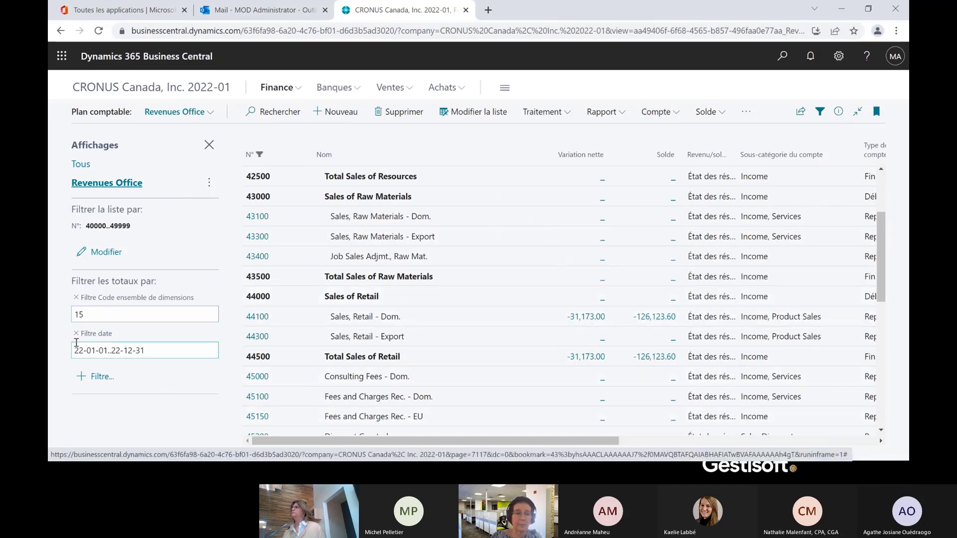
click(76, 298)
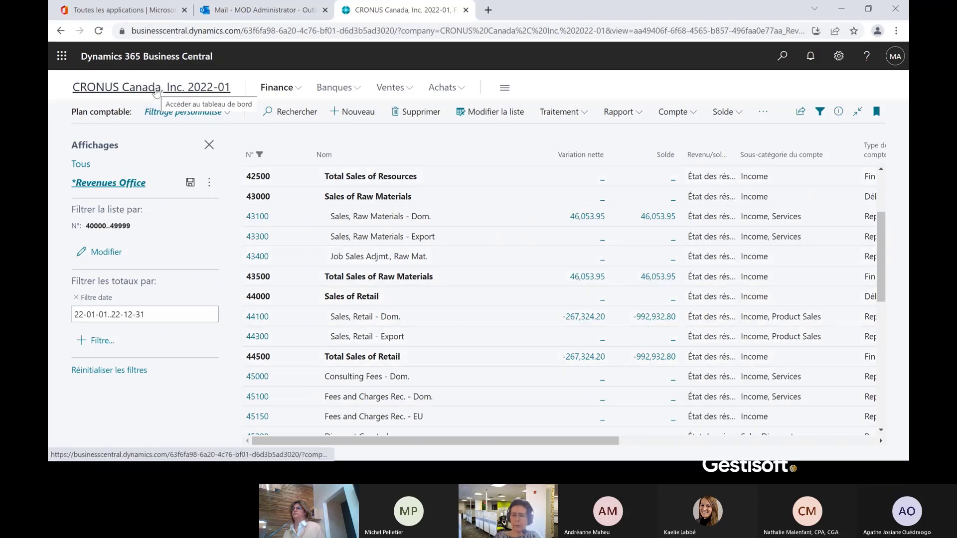
From the home page, find the general ledger setup (Configuration du grand livre) with "conf grand", review its Dimensions section and close it.
click(156, 91)
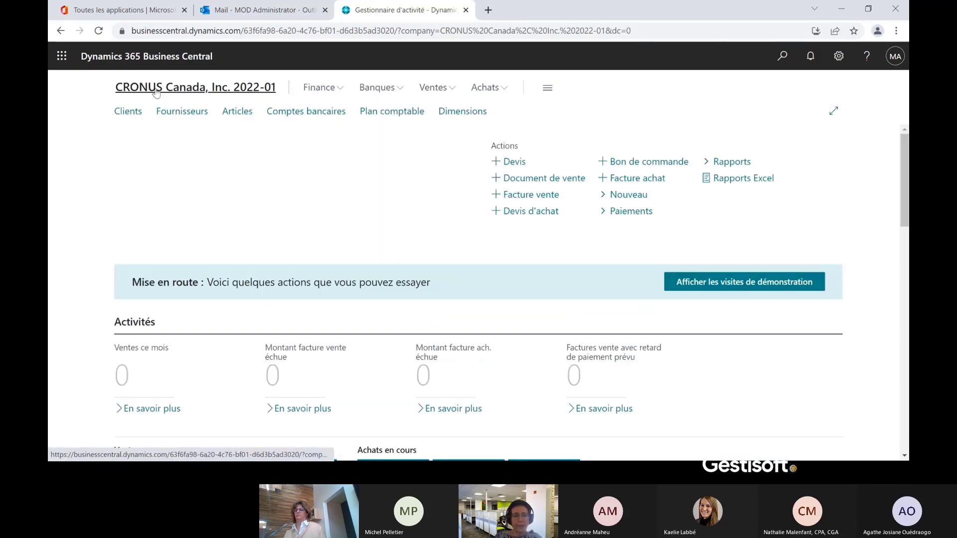
click(309, 88)
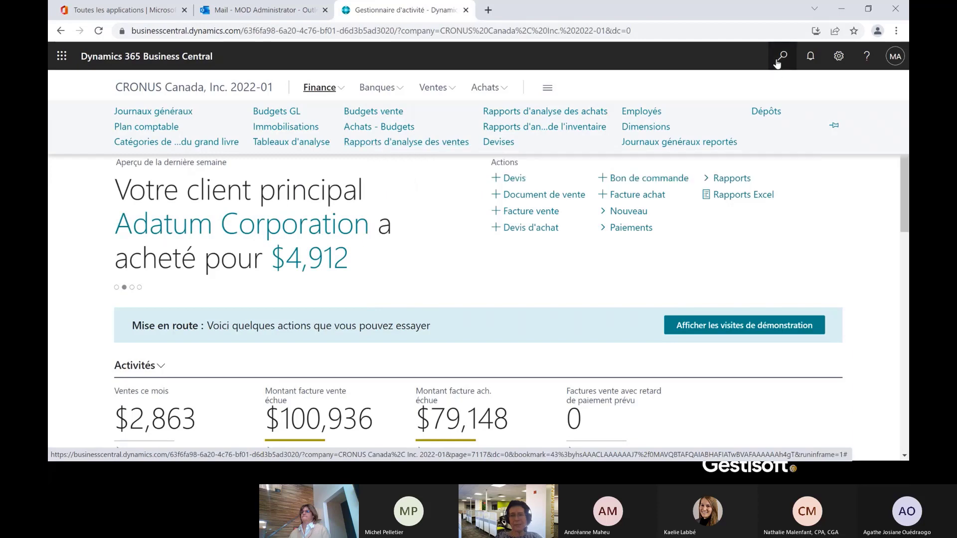
click(777, 59)
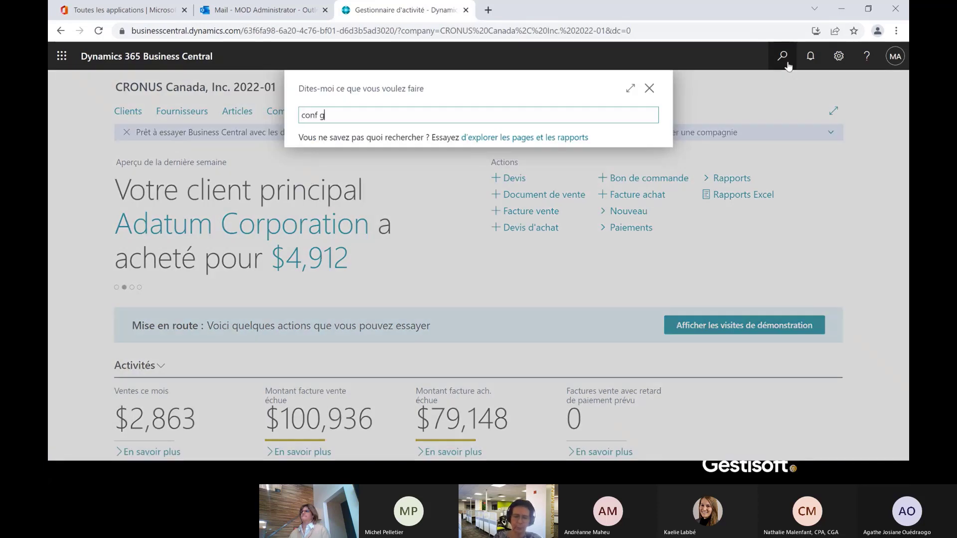
key(BackSpace)
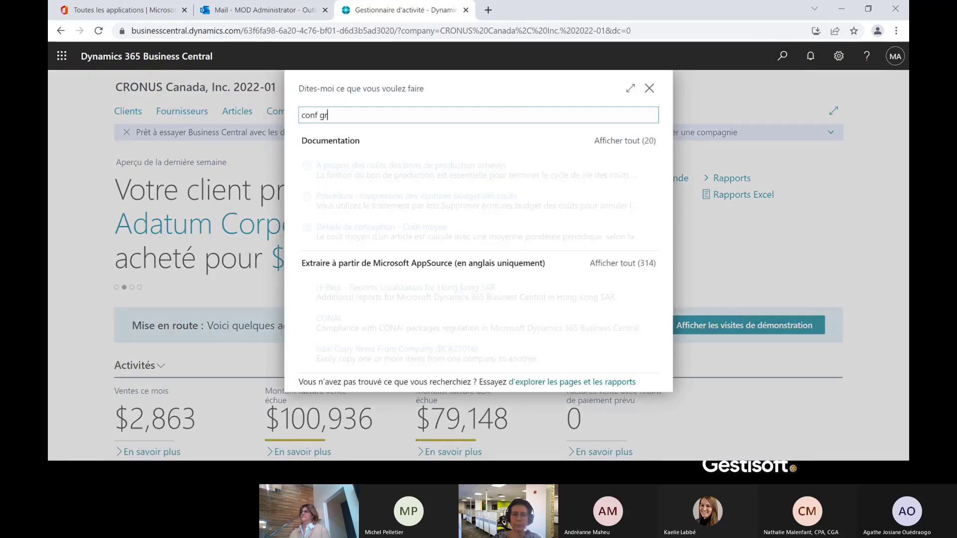
text(and)
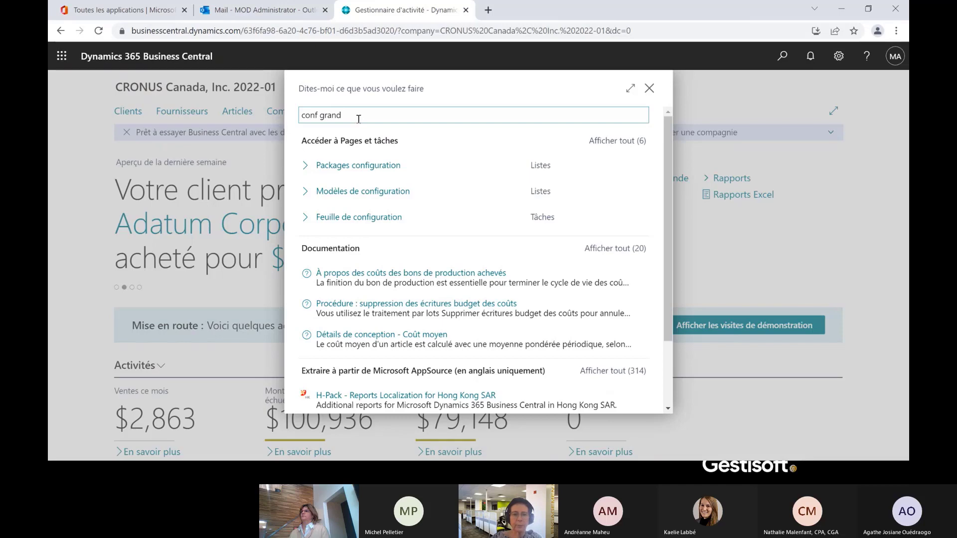
click(365, 165)
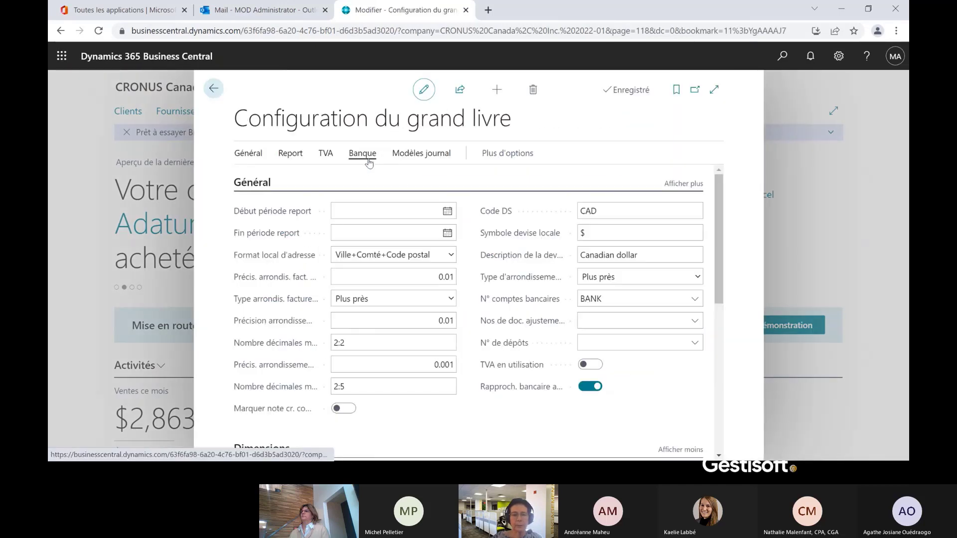
scroll(394, 339, down, 3)
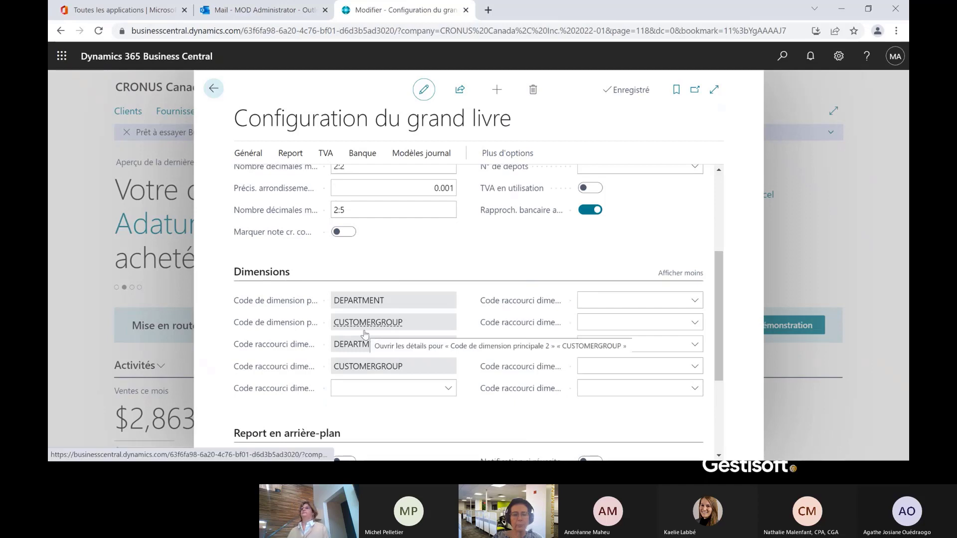
click(213, 88)
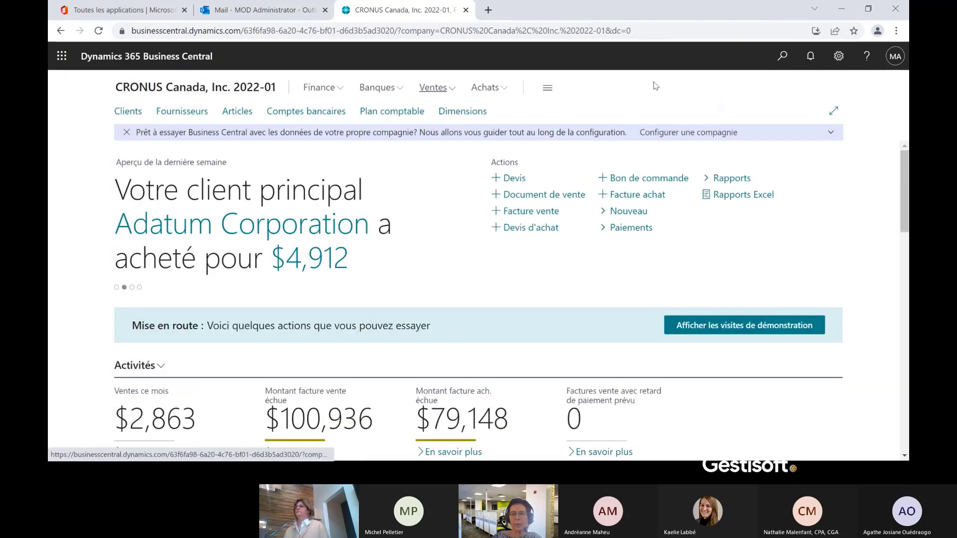
Find Configuration ventes et à recevoir with "ven rece", examine its customer group and salesperson dimension codes, and close it.
click(783, 56)
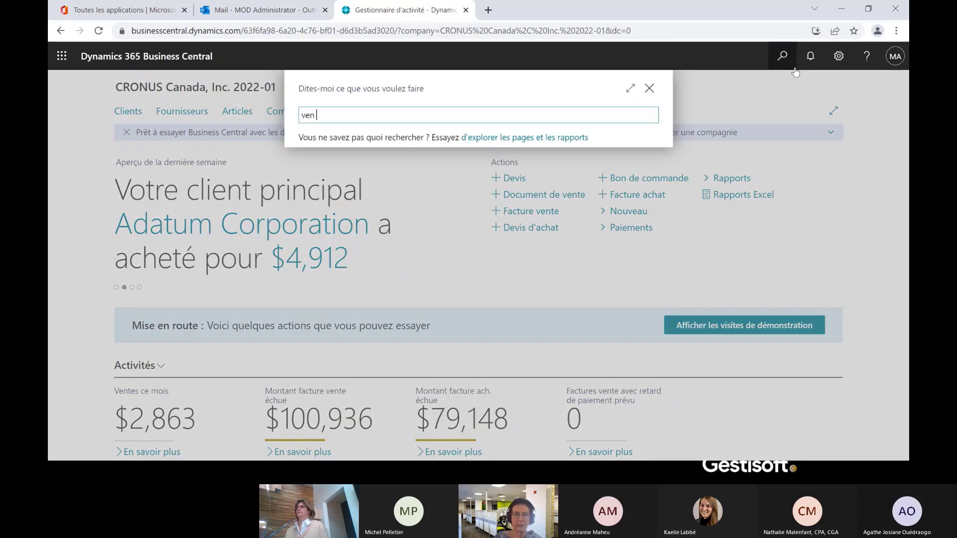
text(ven c)
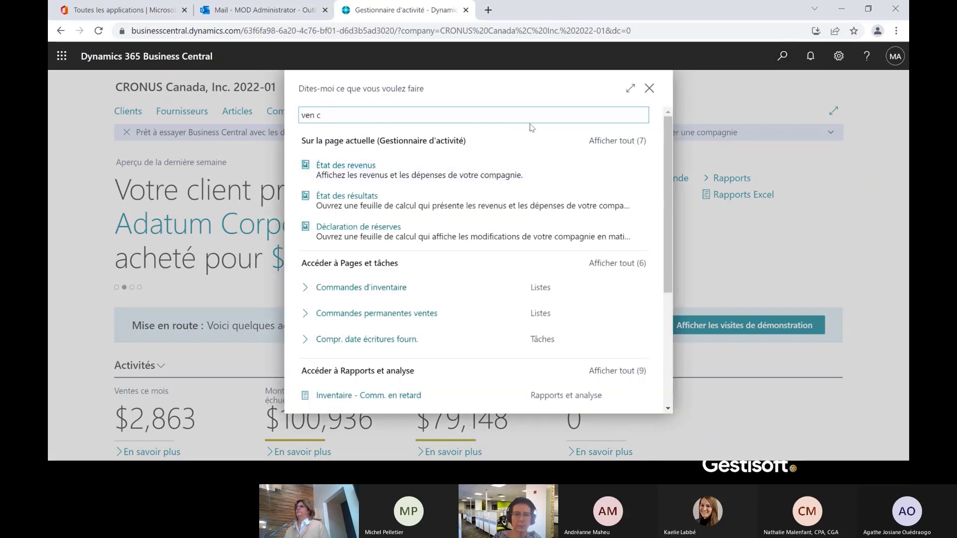
text(omce)
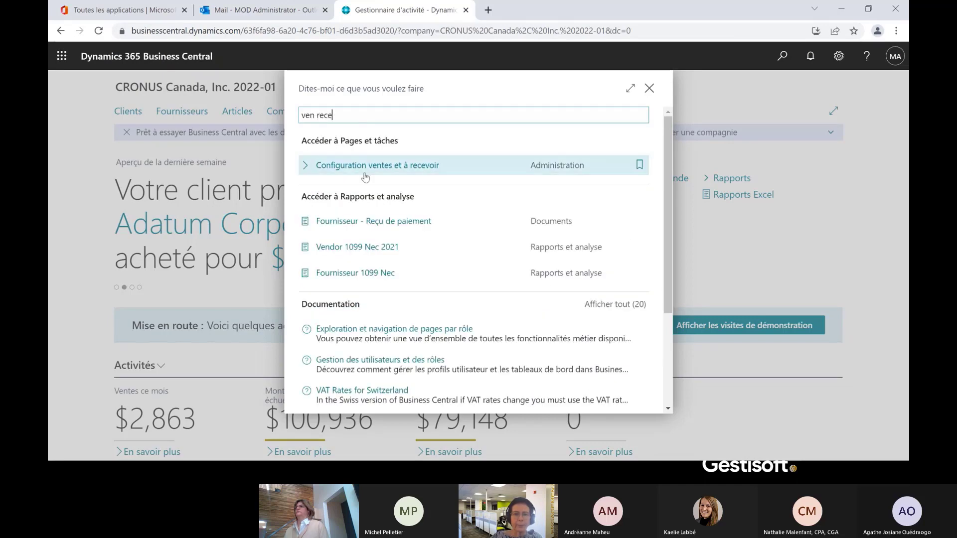
click(365, 170)
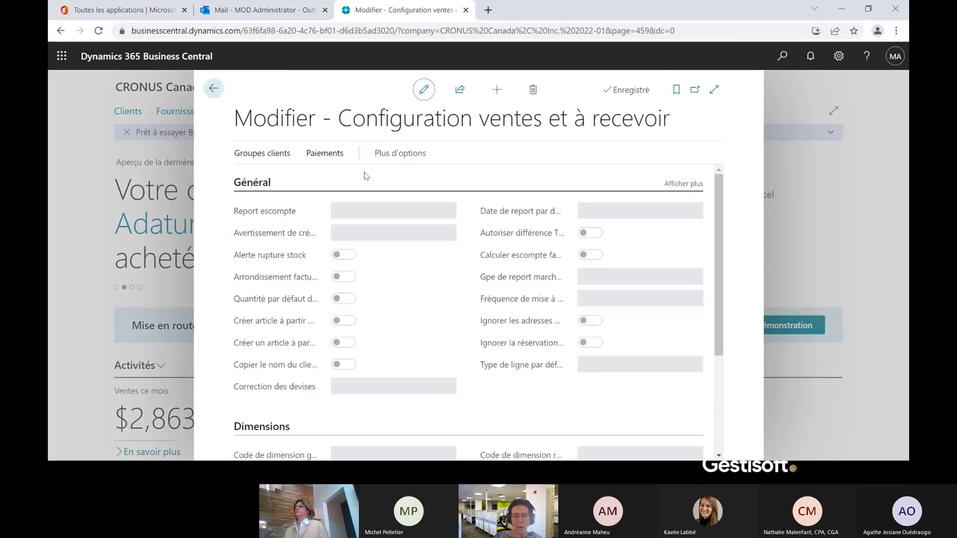
scroll(410, 276, down, 2)
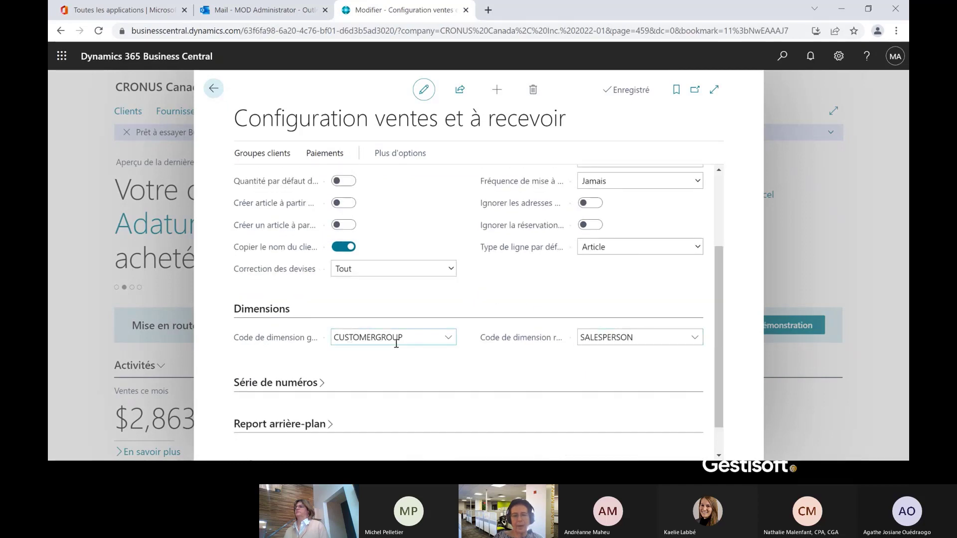
mouse_move(269, 344)
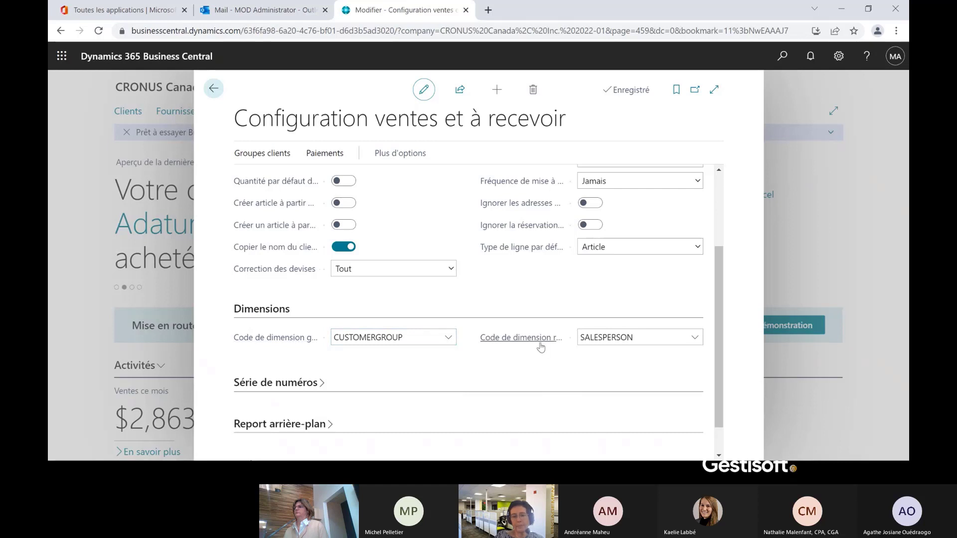
mouse_move(538, 340)
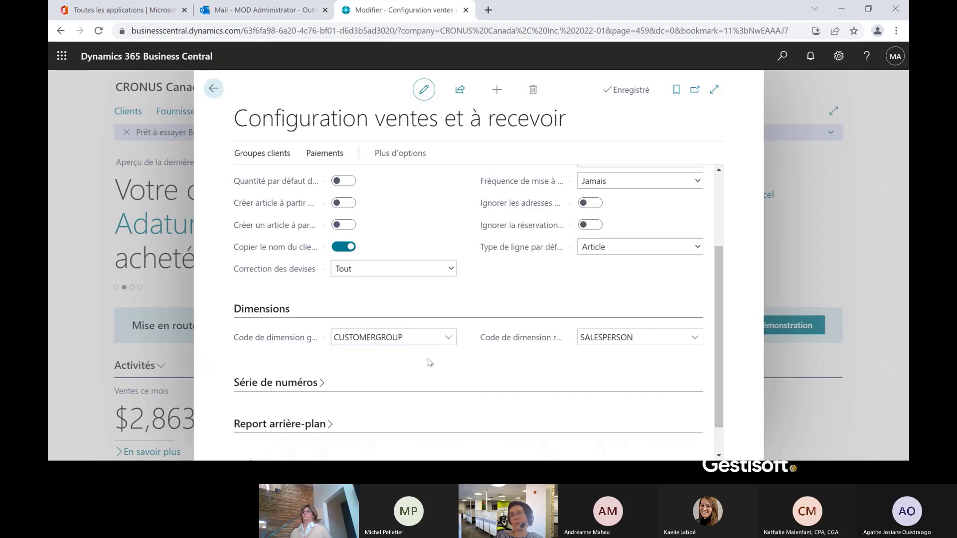
click(213, 88)
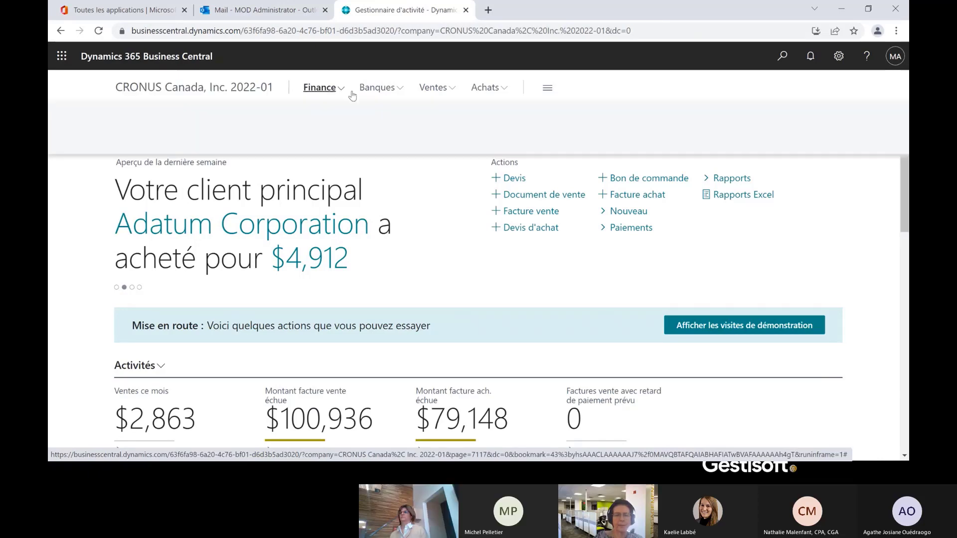
View the Rapports d'analyse des ventes list, and find and open Rapports d'analyse vente with "rapp d'an".
click(320, 87)
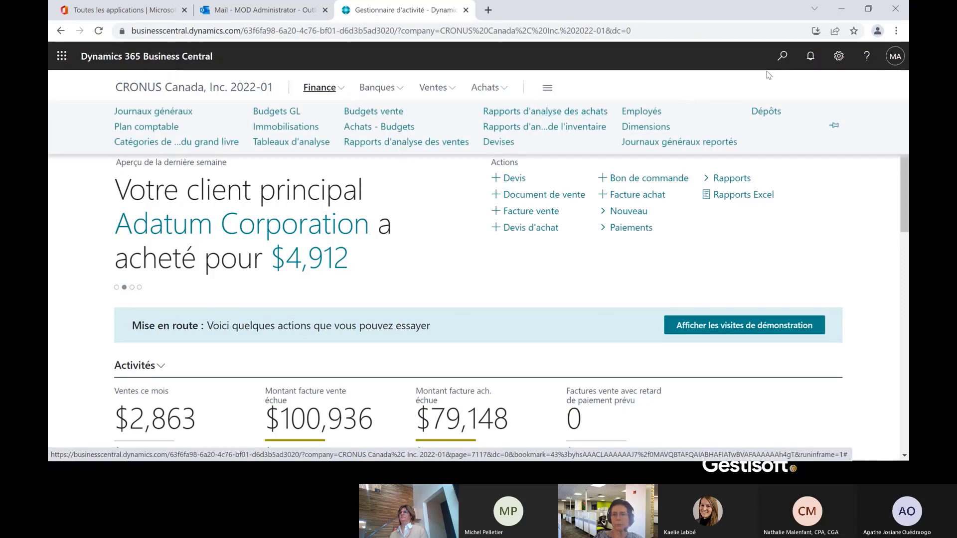
click(408, 143)
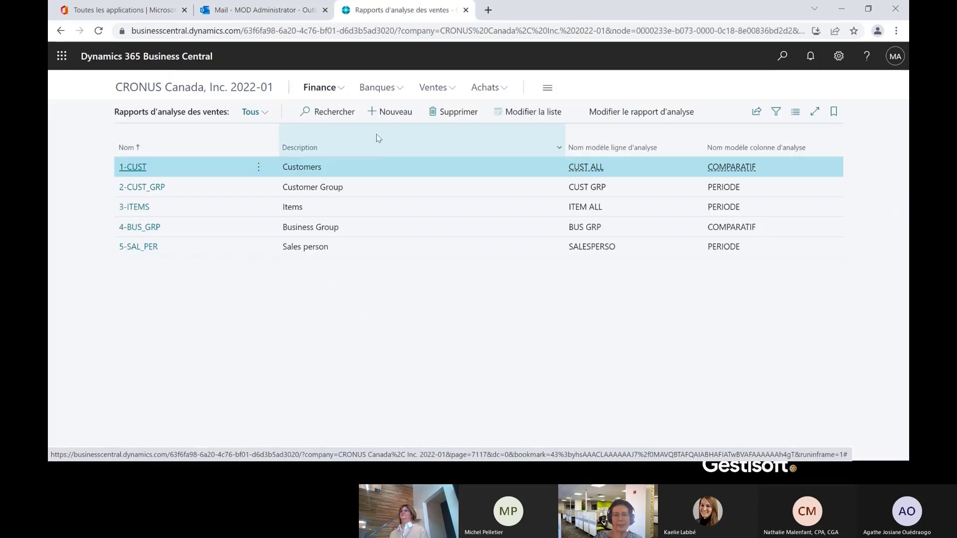
click(783, 61)
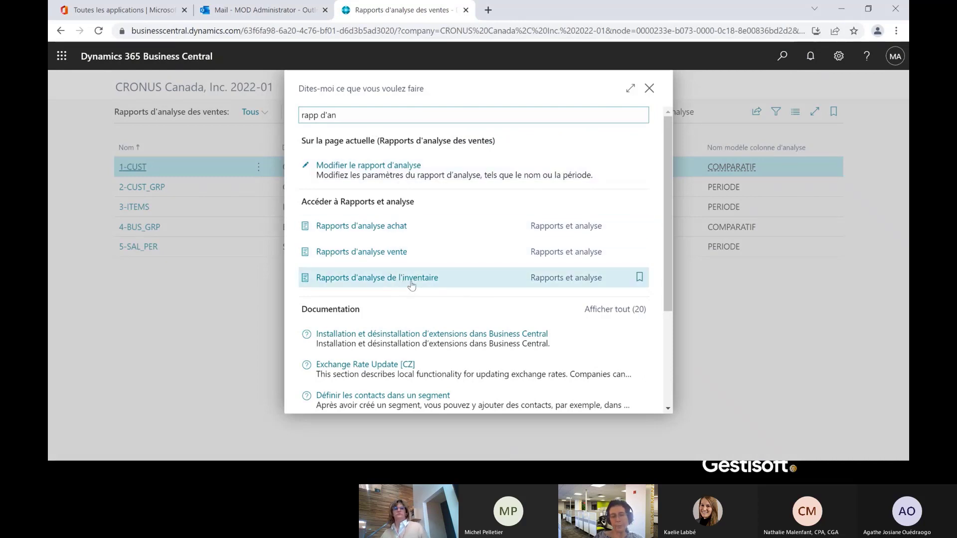
click(363, 253)
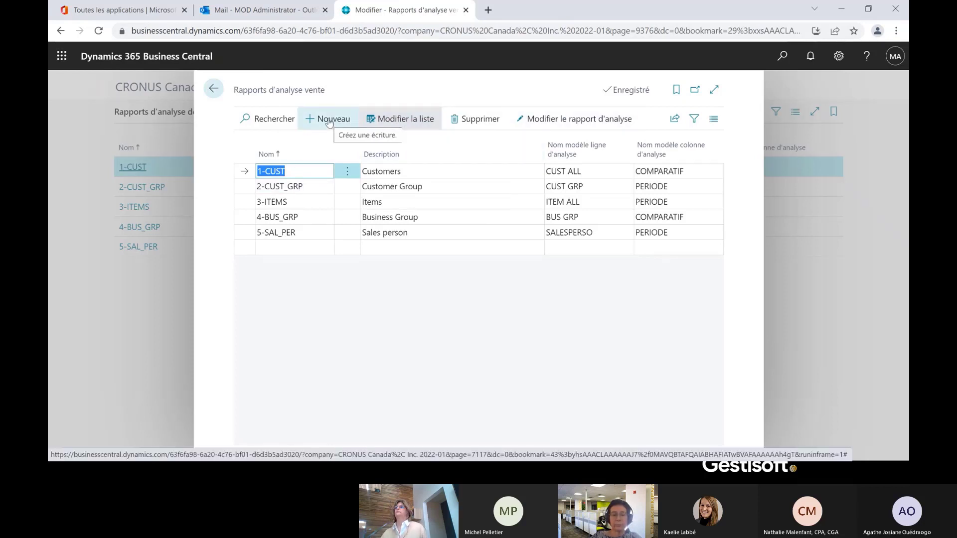
Open the 1-CUST sales analysis report for editing and review the row templates available for its Modèle de ligne d'analyse.
click(560, 123)
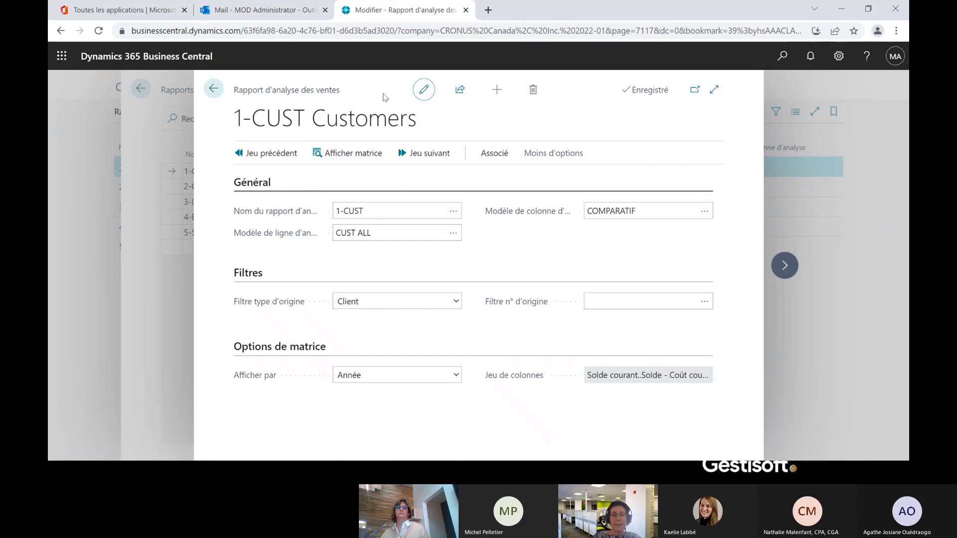
click(214, 89)
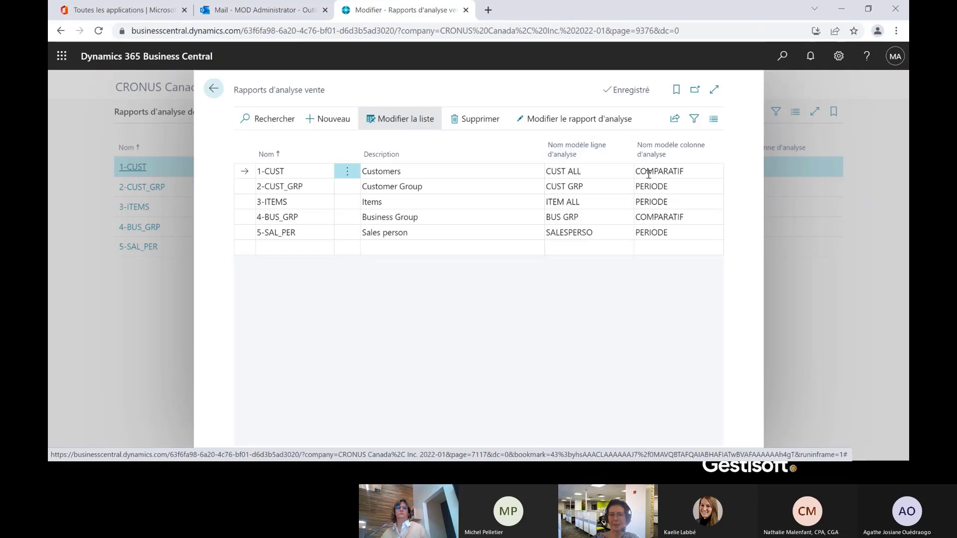
click(573, 126)
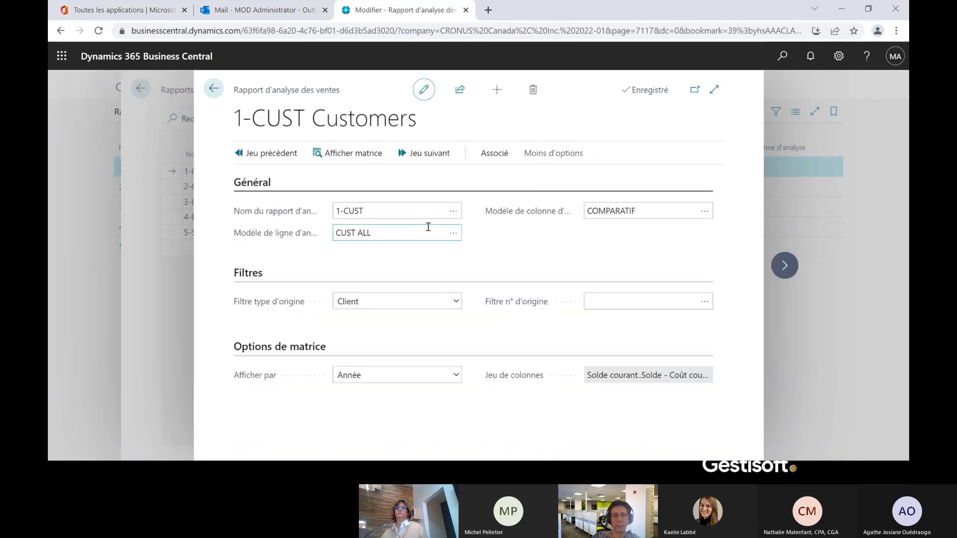
click(453, 234)
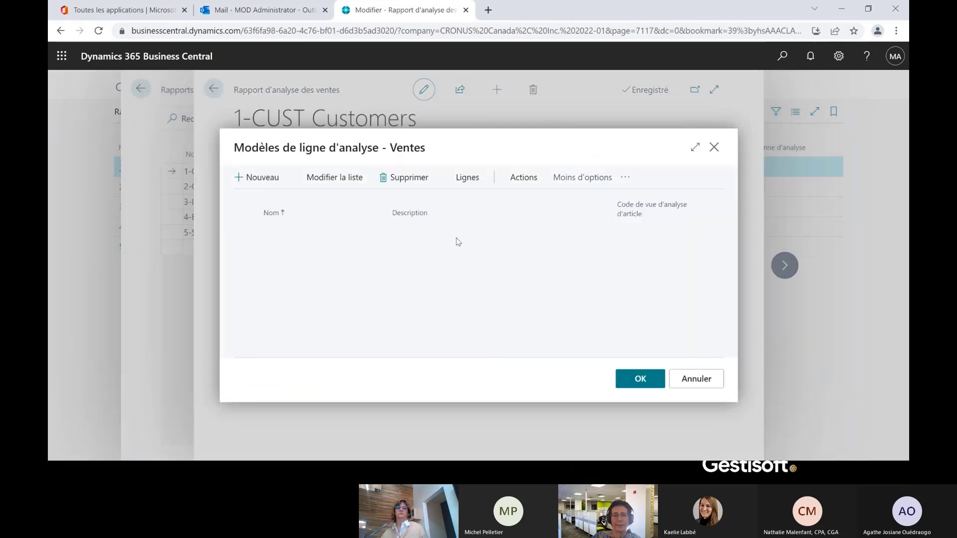
click(693, 384)
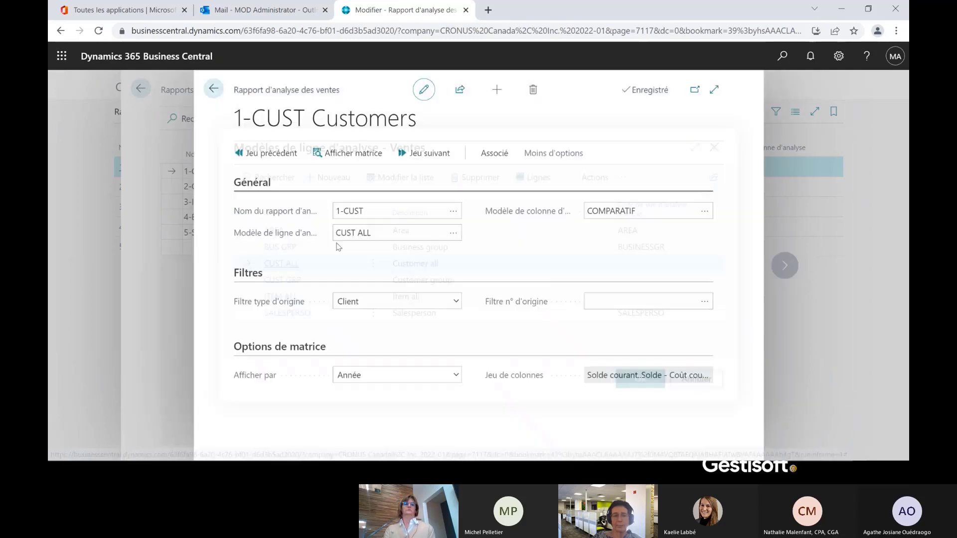
click(454, 234)
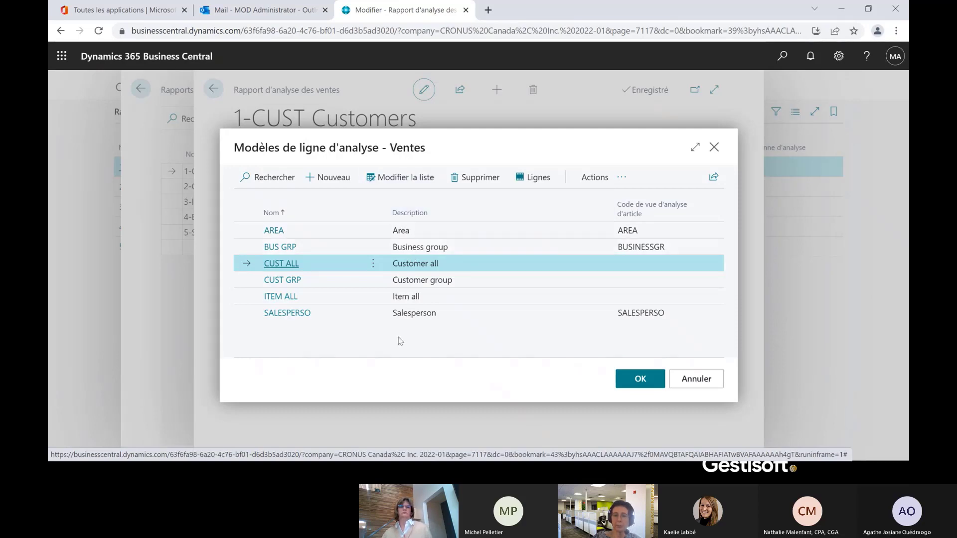
click(689, 380)
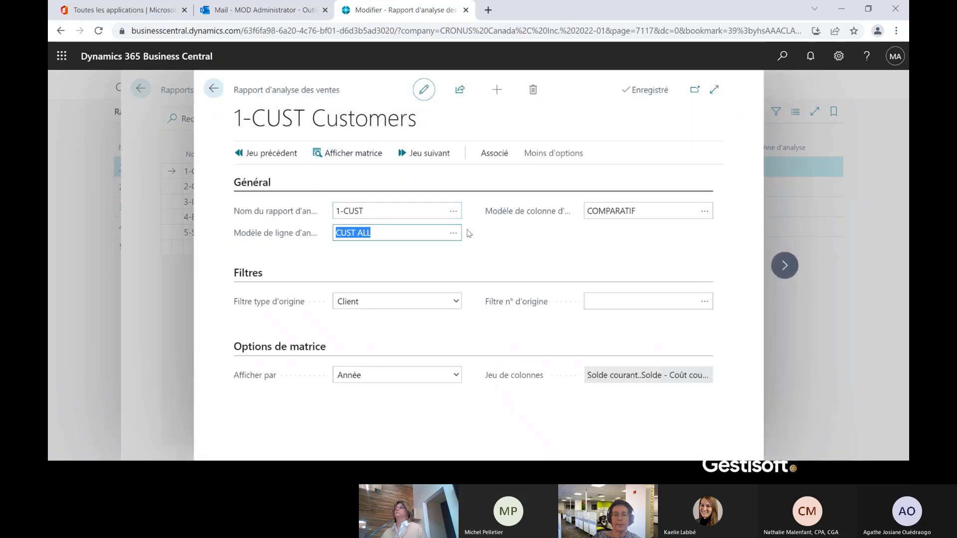
click(452, 238)
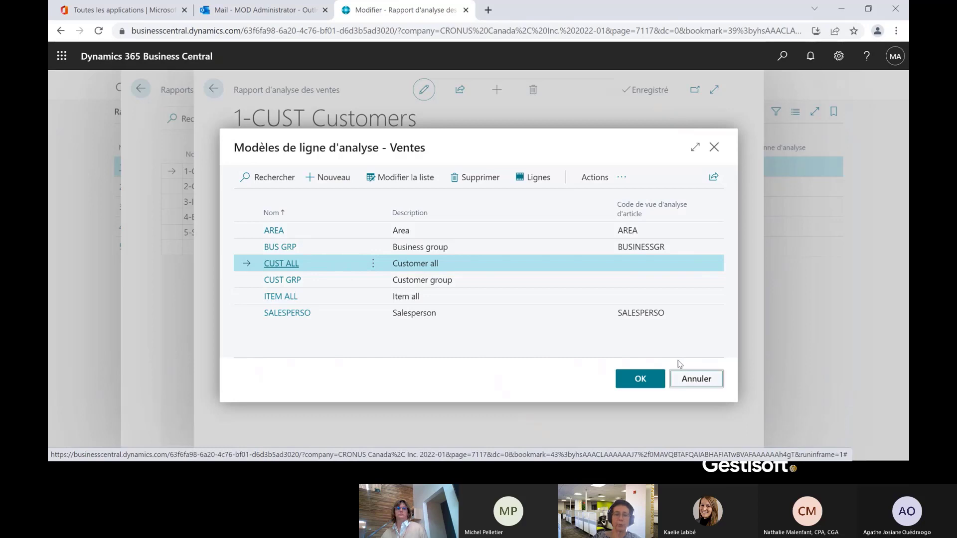
click(687, 377)
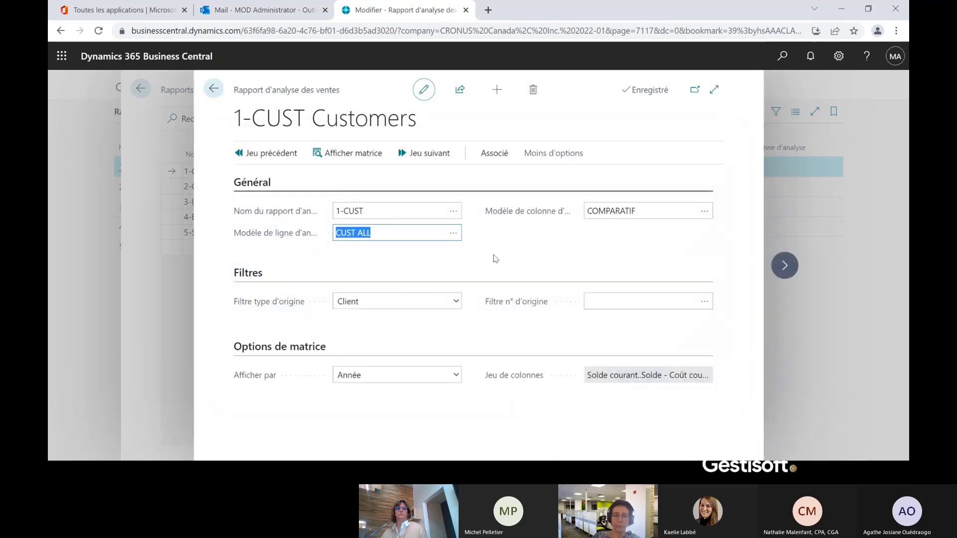
Open the lines of the CUST ALL row template and examine the row types and department code values available for Adatum Corporation.
click(452, 238)
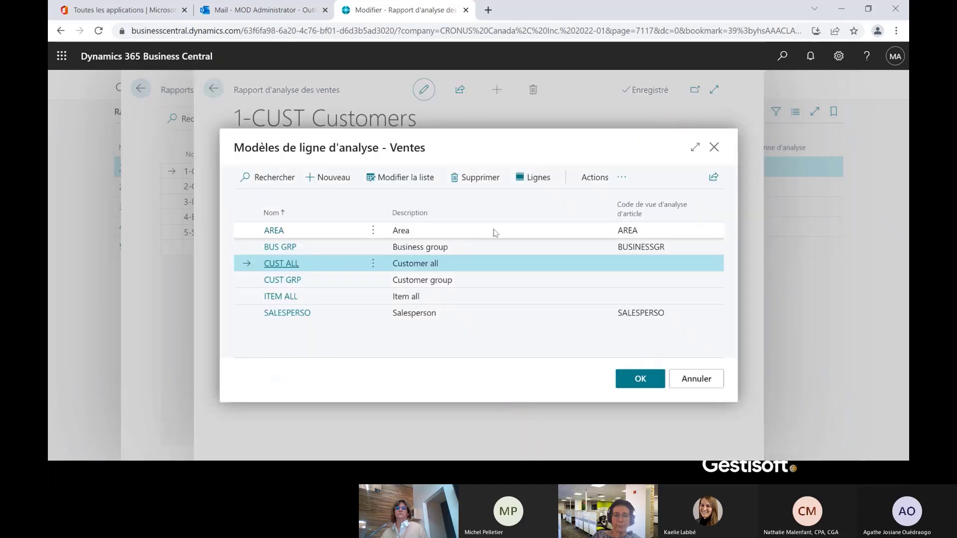
click(529, 180)
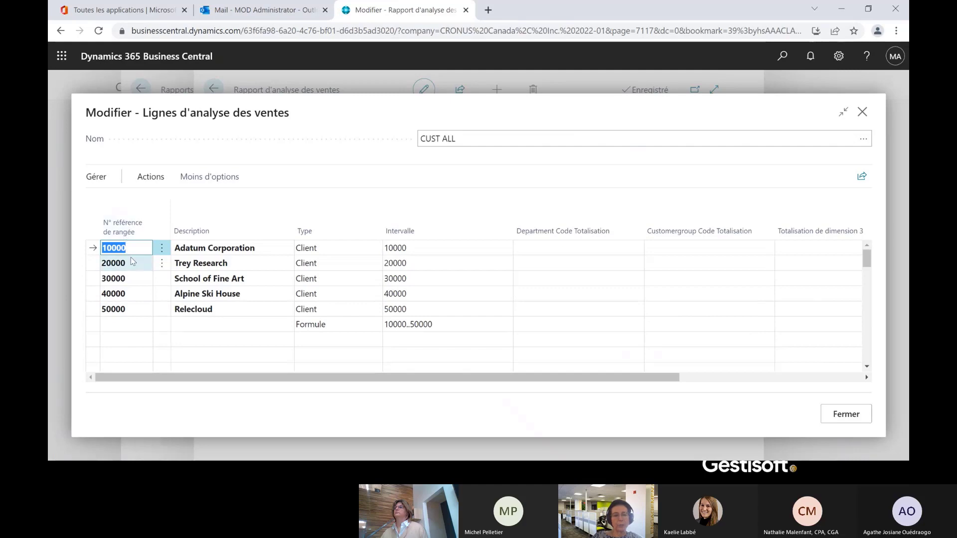
mouse_move(130, 221)
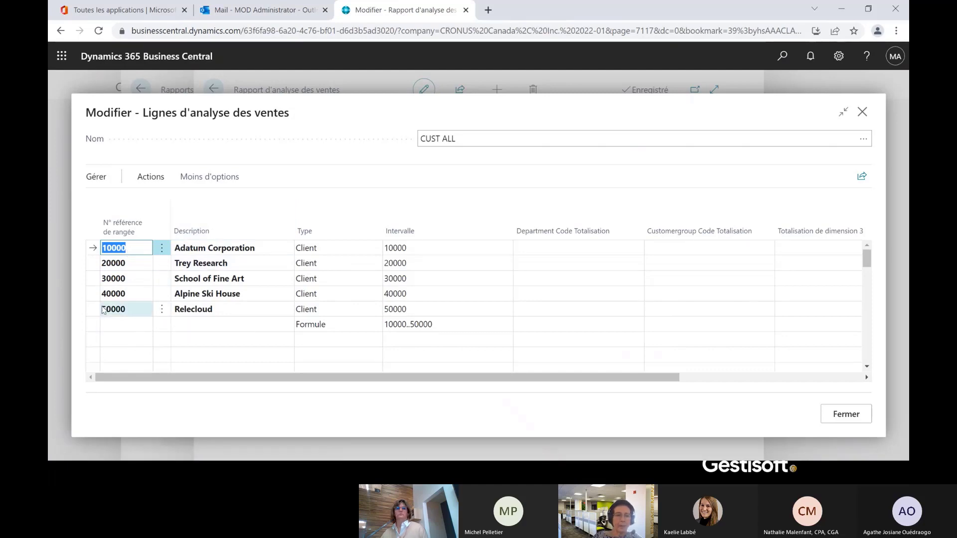
click(259, 251)
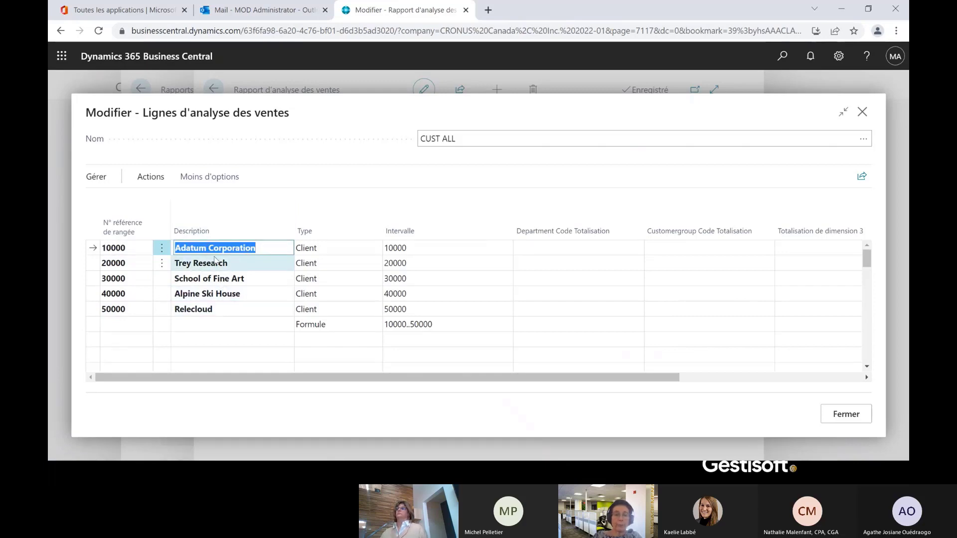
click(327, 249)
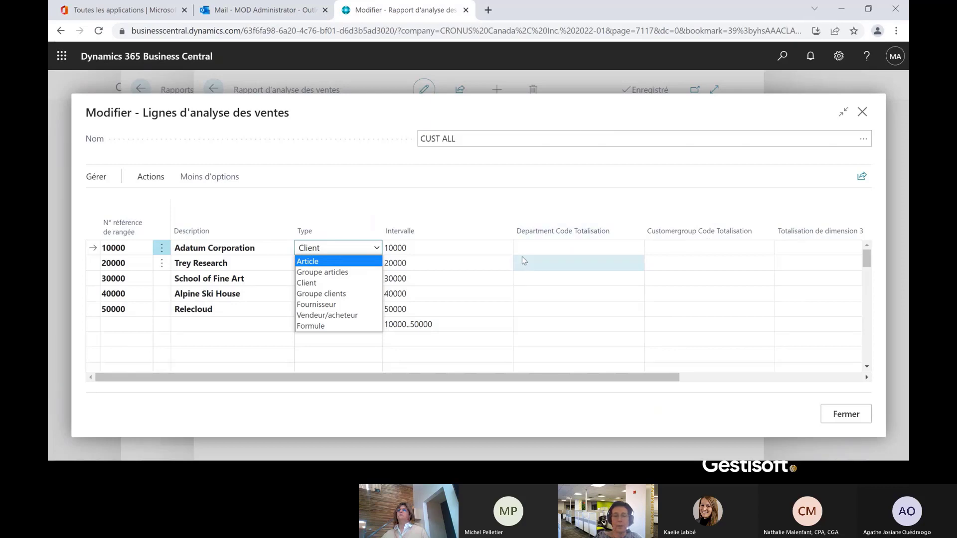
click(572, 248)
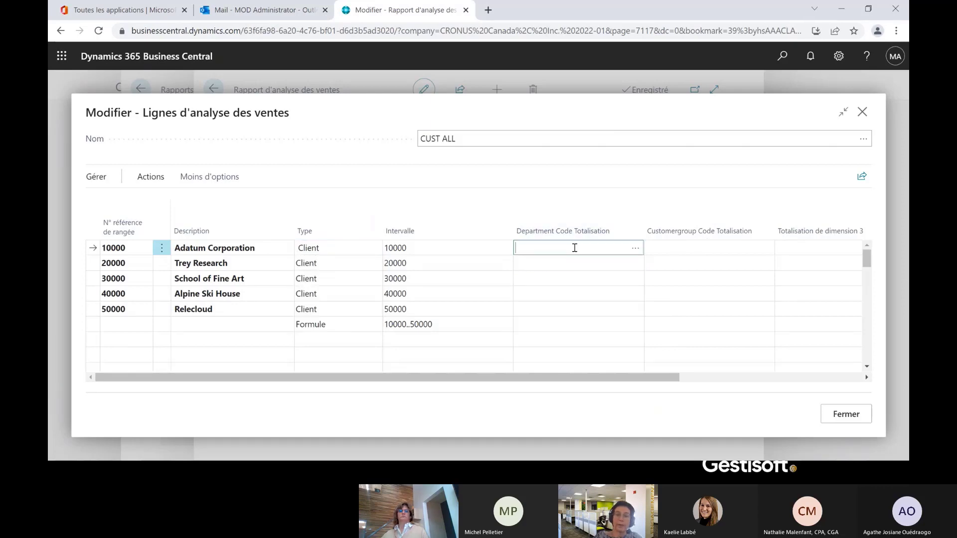
click(635, 249)
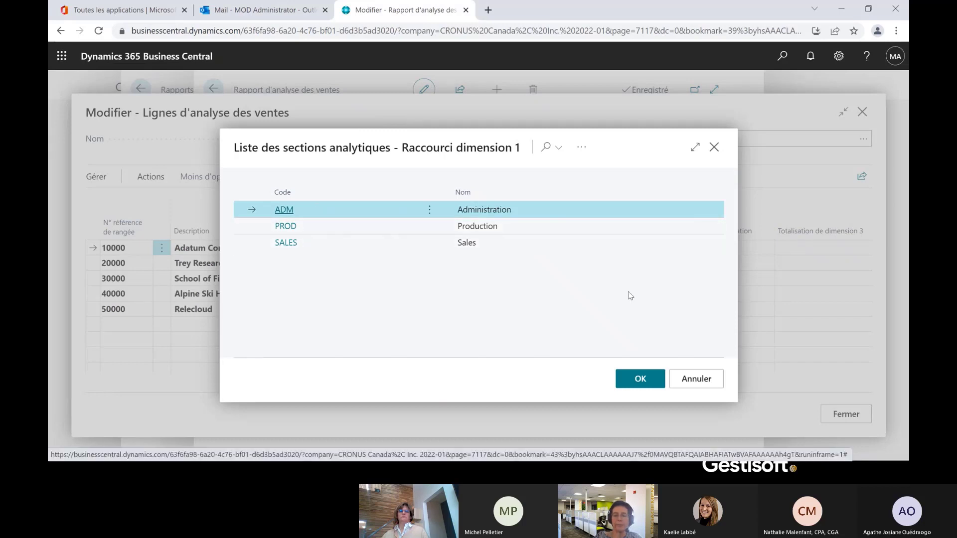
click(696, 378)
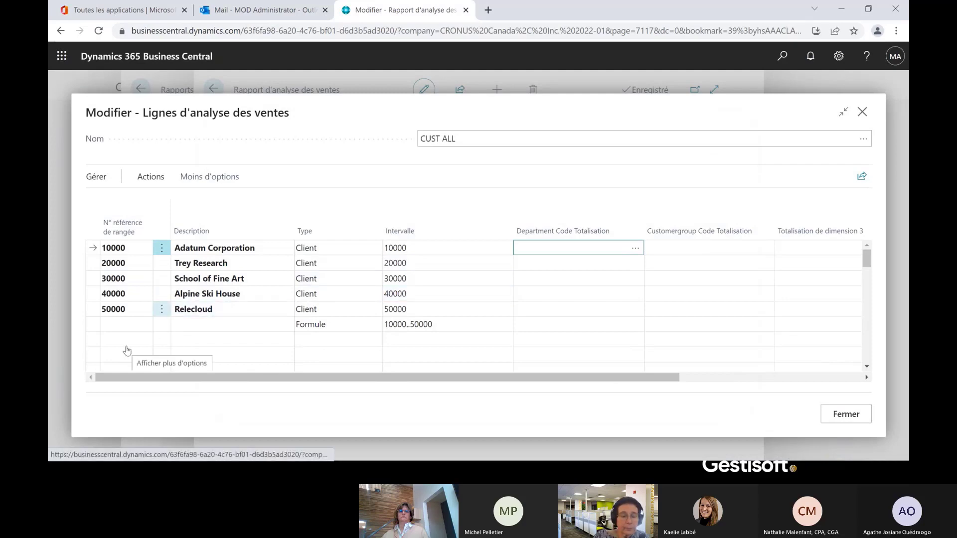
Insert all customers from Adatum Corporation to Relecloud into the CUST ALL analysis lines with the Insérer des clients function.
click(91, 344)
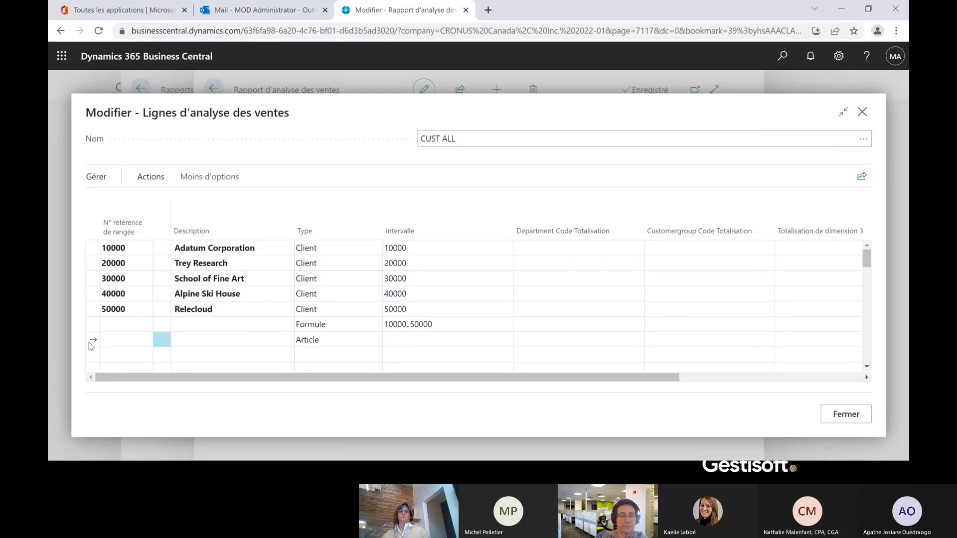
click(149, 180)
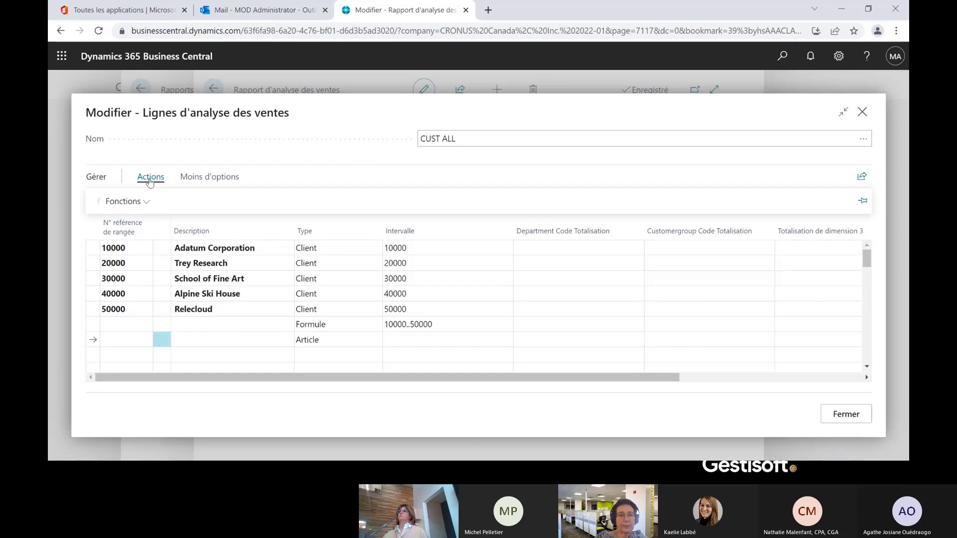
click(146, 202)
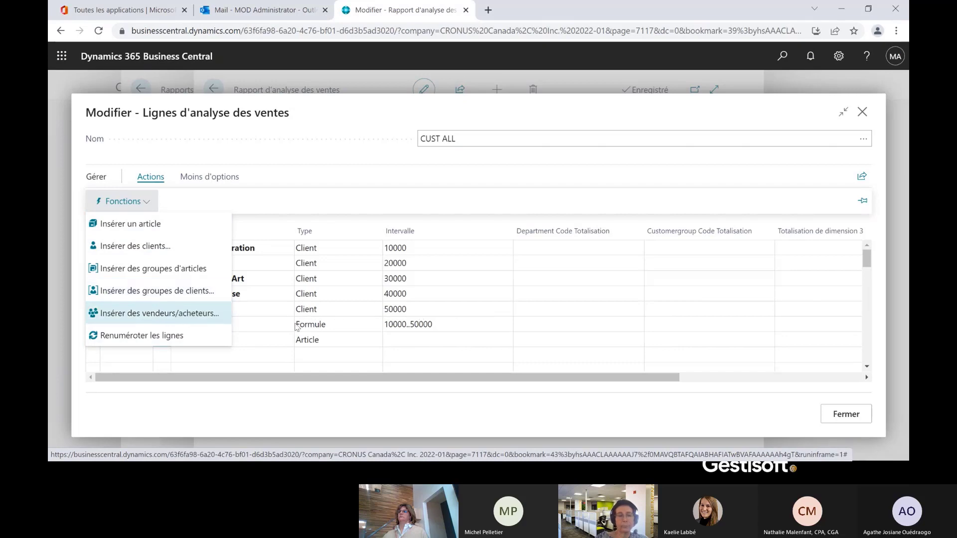
click(131, 247)
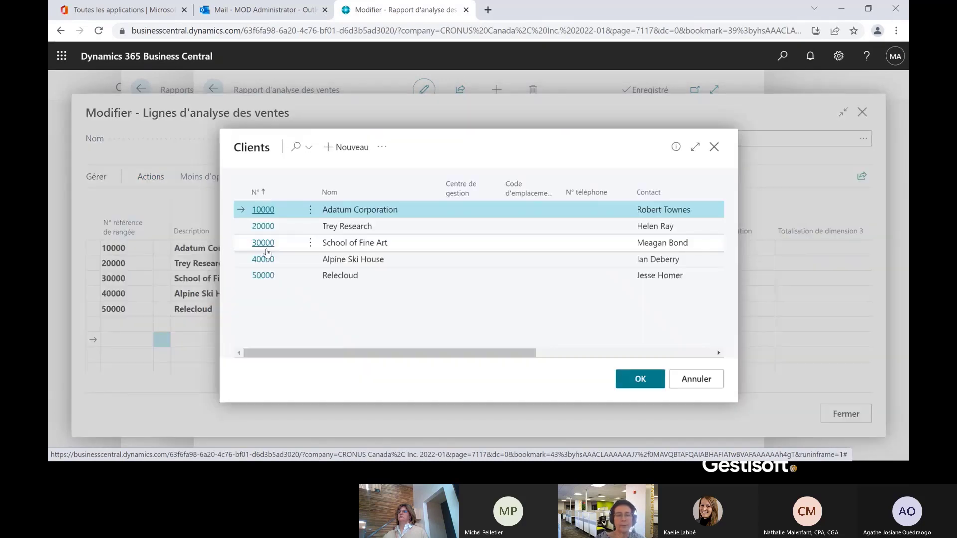
shift+click(244, 279)
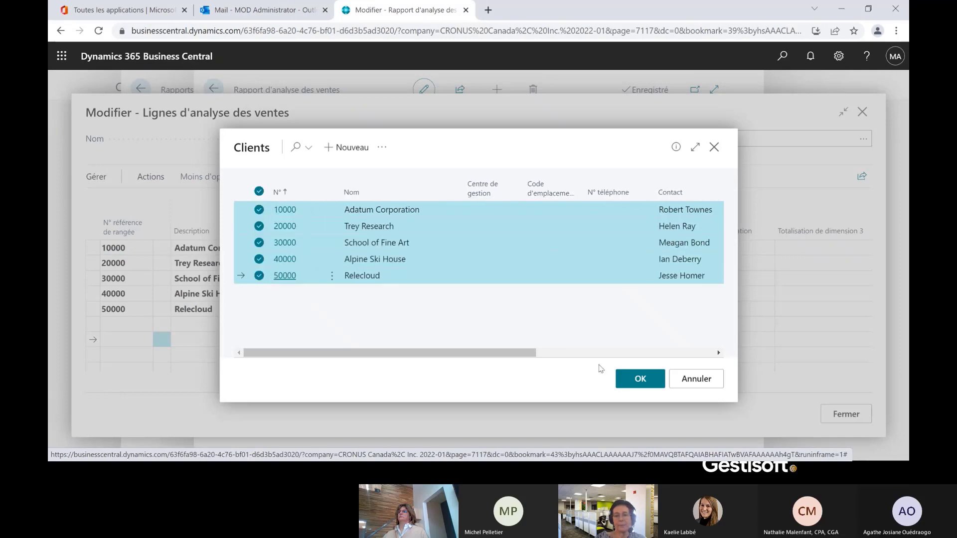
click(644, 384)
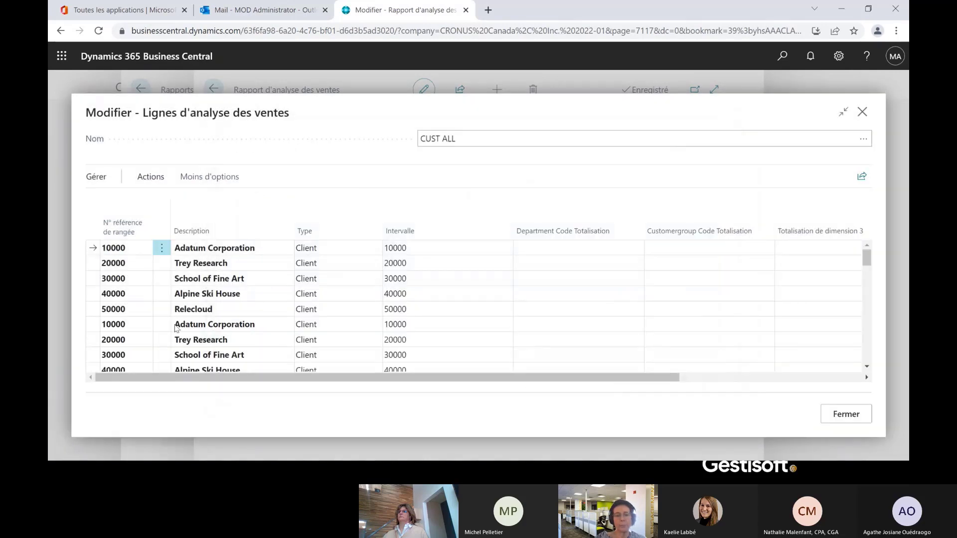
Delete the second set of customer rows, Adatum Corporation to Relecloud, from the CUST ALL analysis lines.
scroll(275, 372, down, 1)
scroll(273, 371, down, 2)
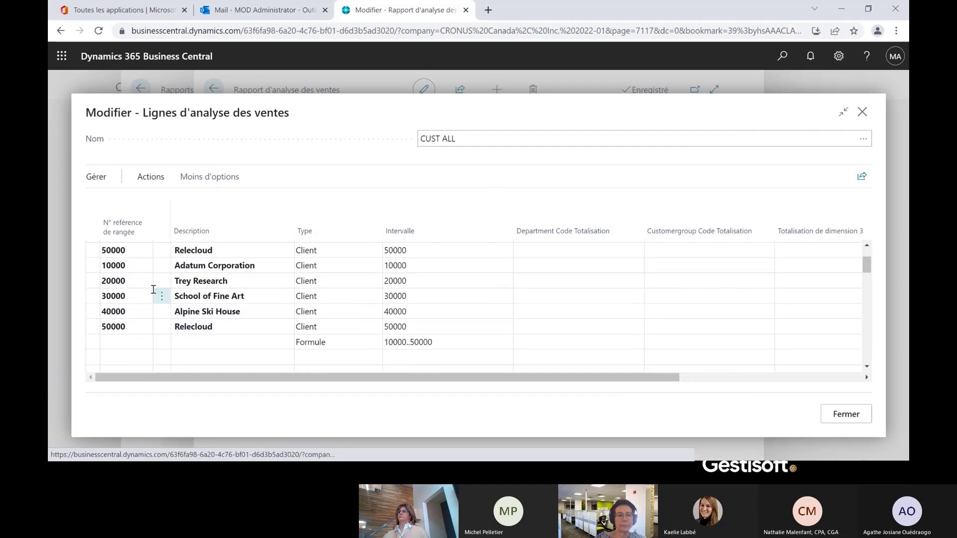
click(90, 270)
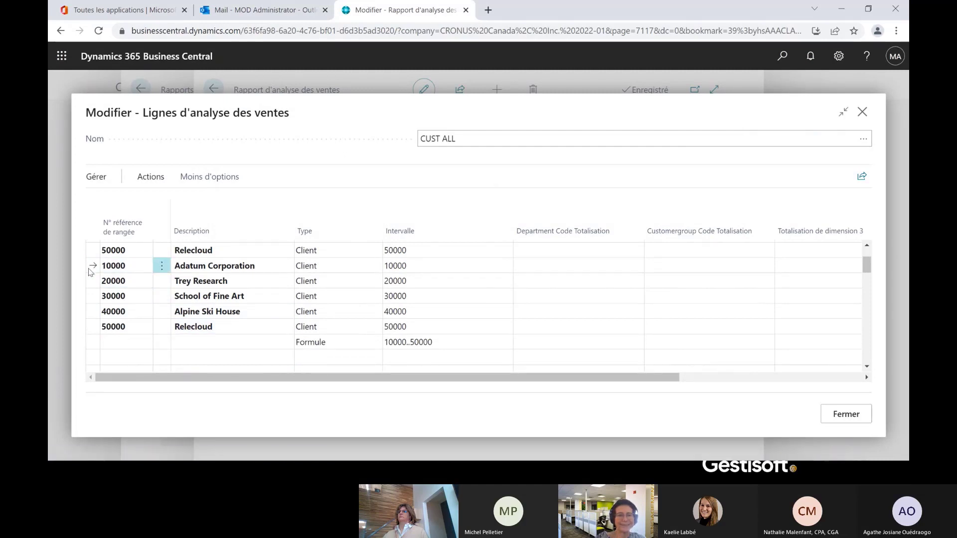
shift+click(92, 330)
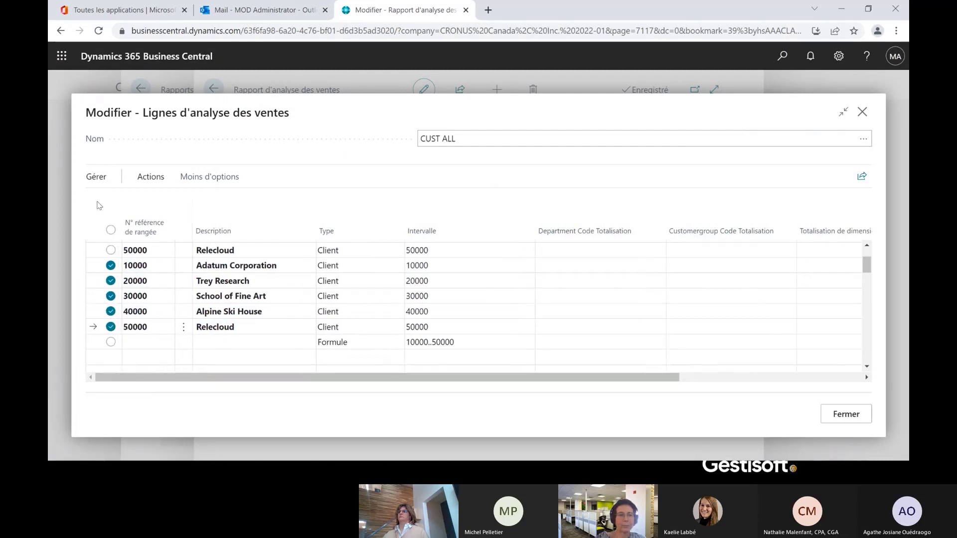
click(96, 179)
click(117, 200)
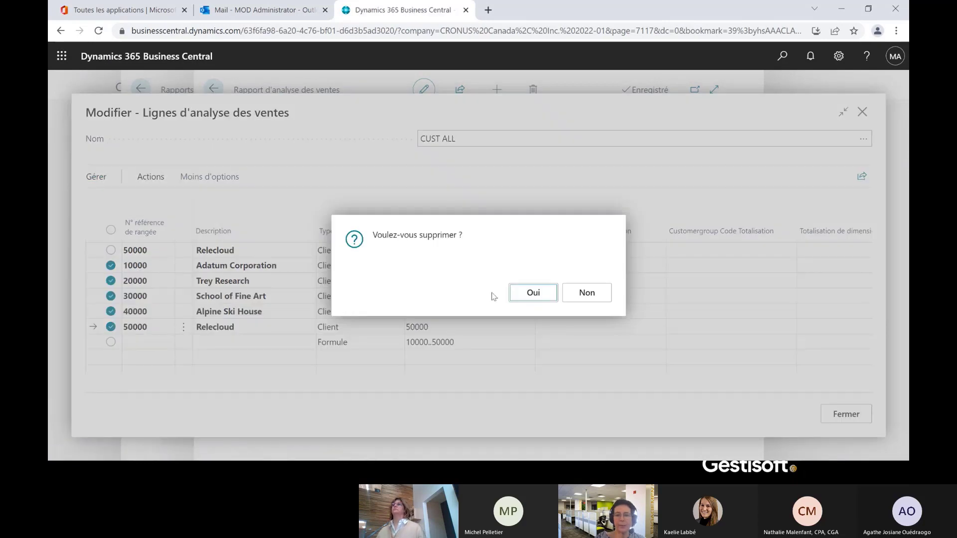
key(Return)
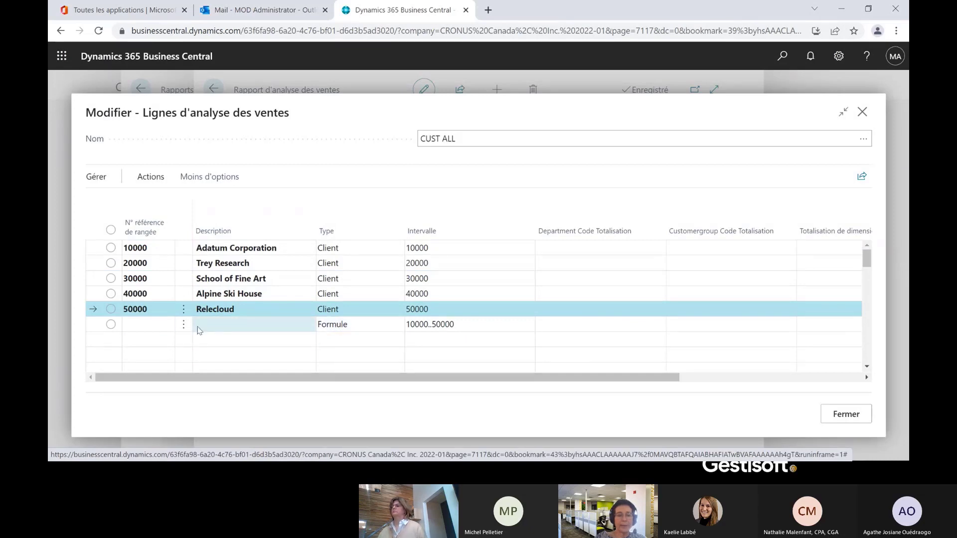
Give the Formule row the description Total and the row reference number 60000.
click(228, 325)
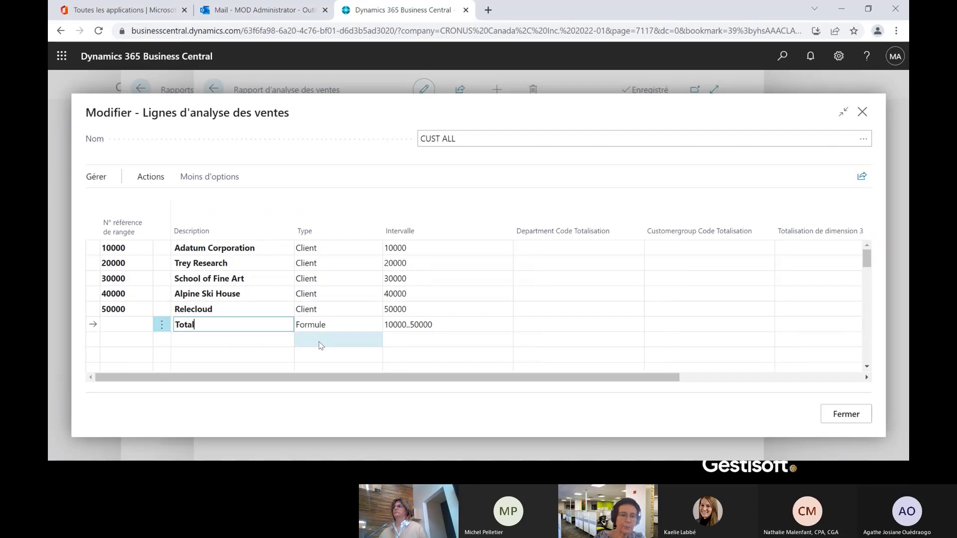
click(131, 327)
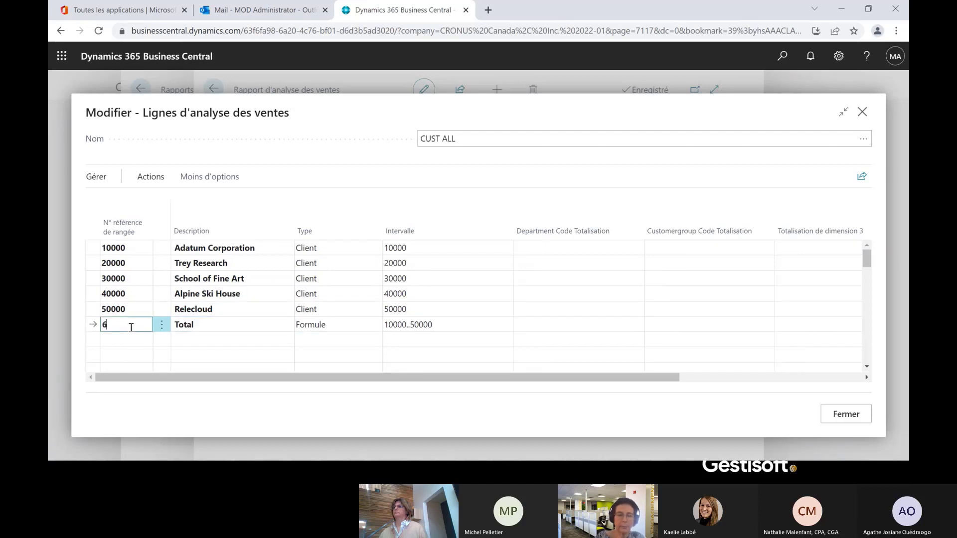
key(Tab)
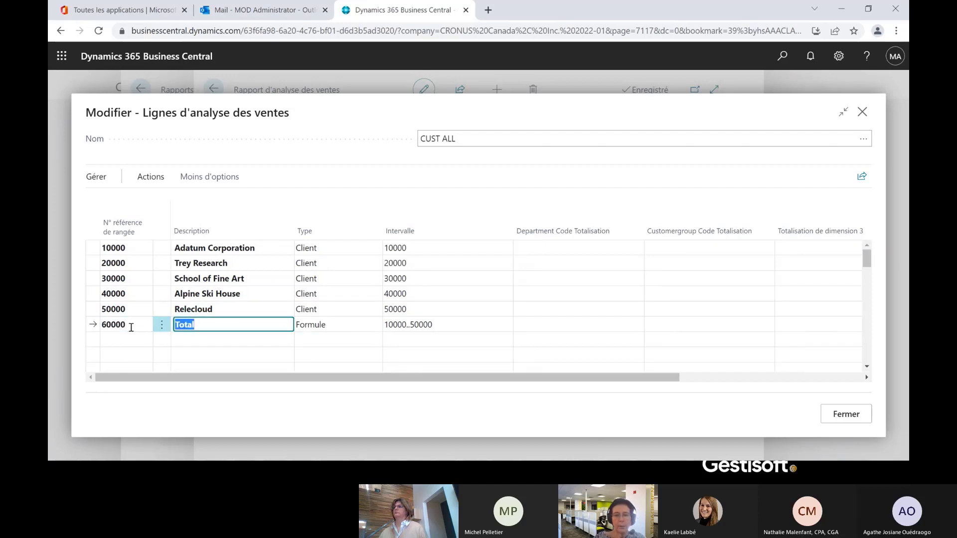
Examine the row type and the interval of the Total row in the CUST ALL analysis lines.
click(357, 323)
click(359, 327)
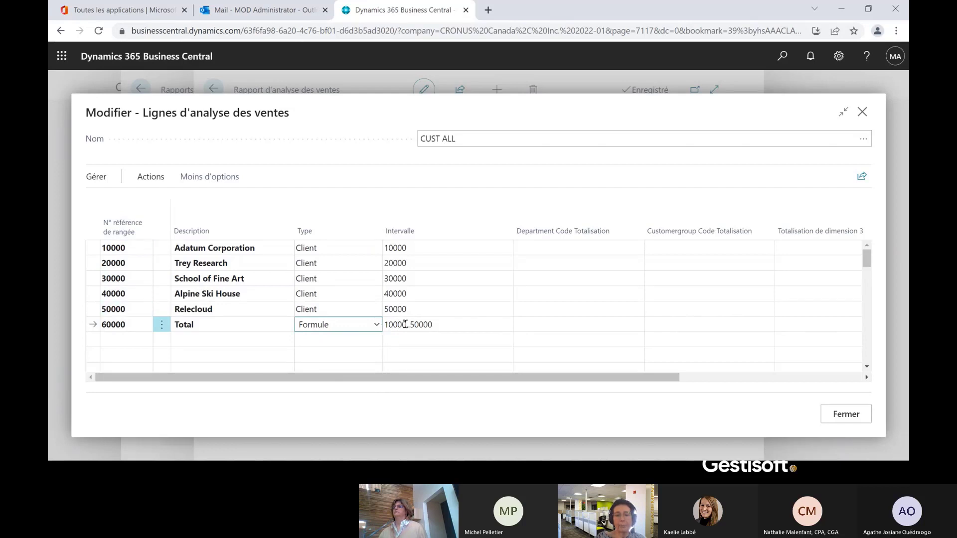
click(449, 325)
click(453, 326)
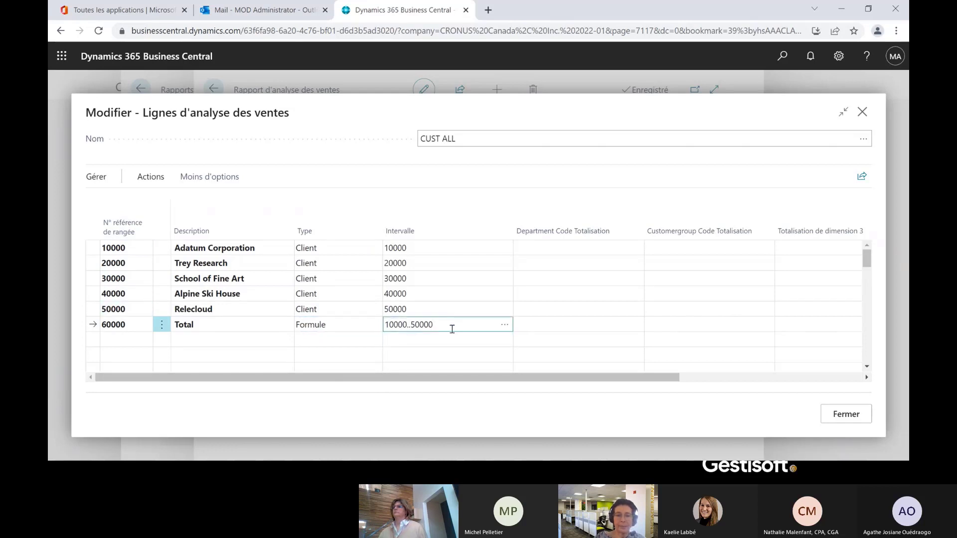
drag(451, 329, 404, 327)
text(+)
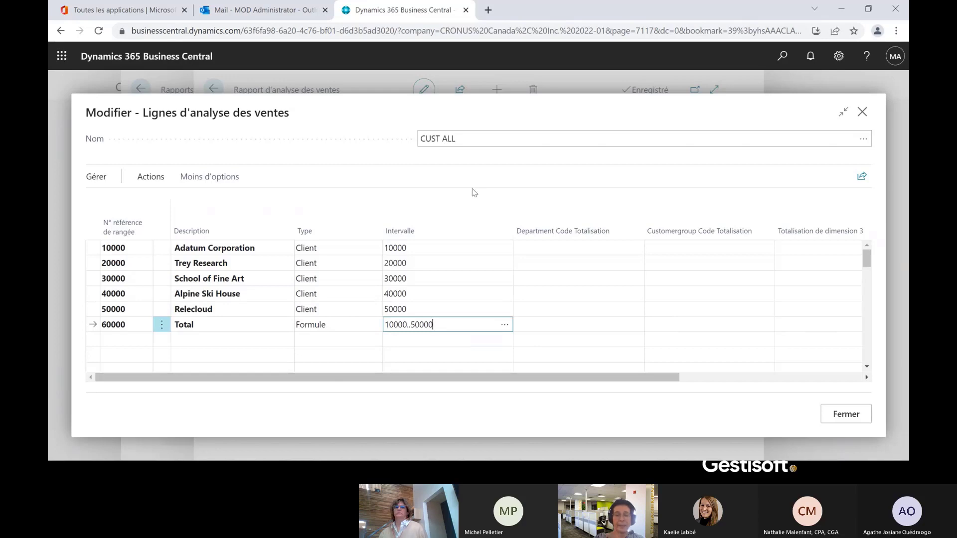
Confirm CUST ALL as the row template of the 1-CUST report and open the columns of the COMPARATIF column template.
click(853, 417)
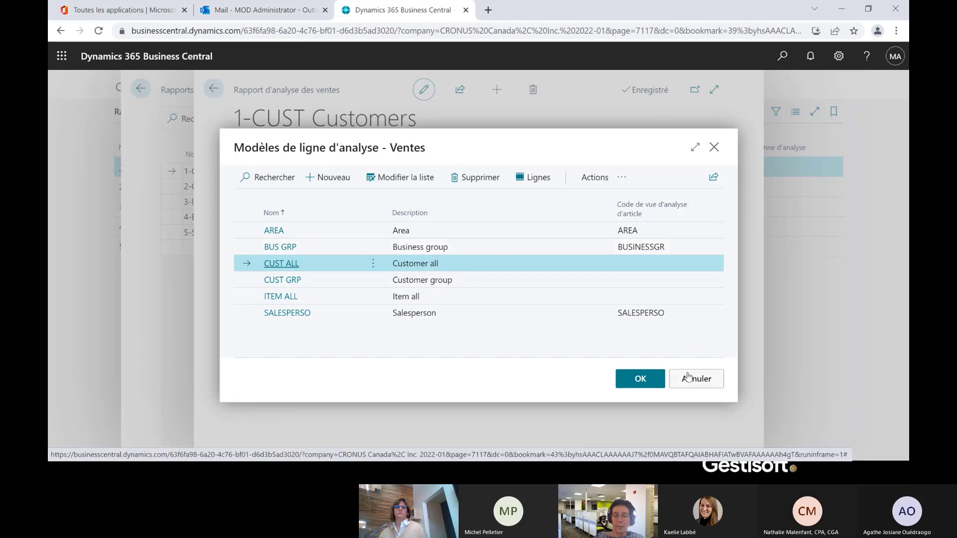
click(640, 379)
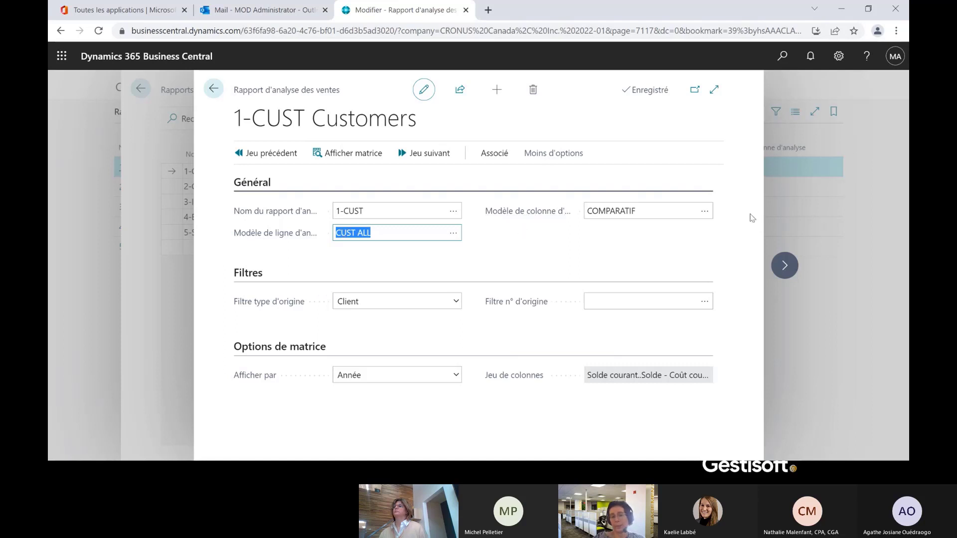
click(703, 213)
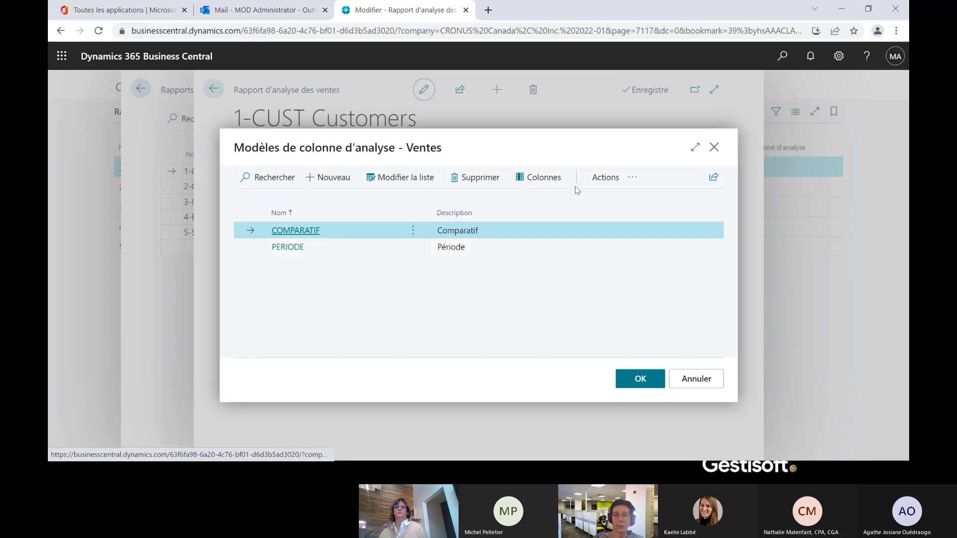
click(543, 179)
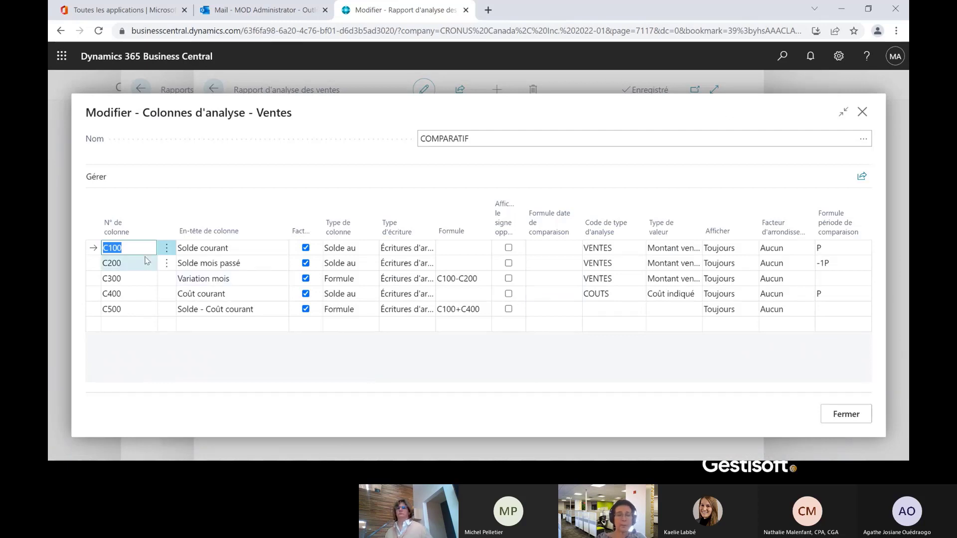
Examine the column type options available for the C100 Solde courant column of COMPARATIF.
mouse_move(133, 242)
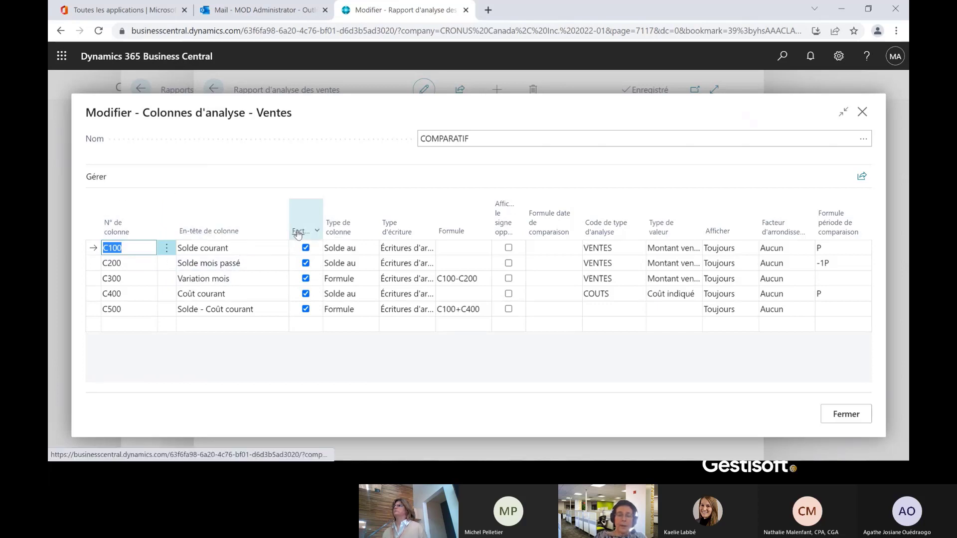
mouse_move(298, 234)
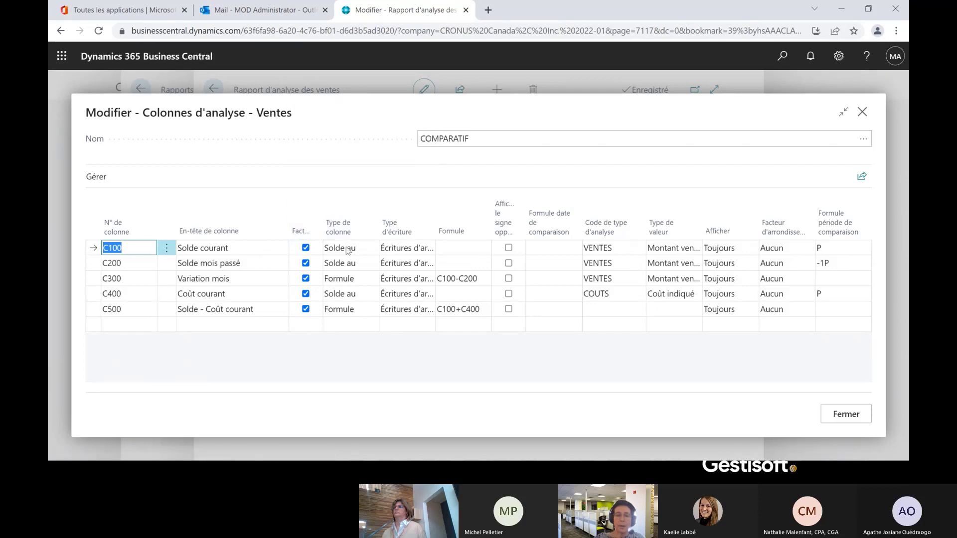
click(366, 253)
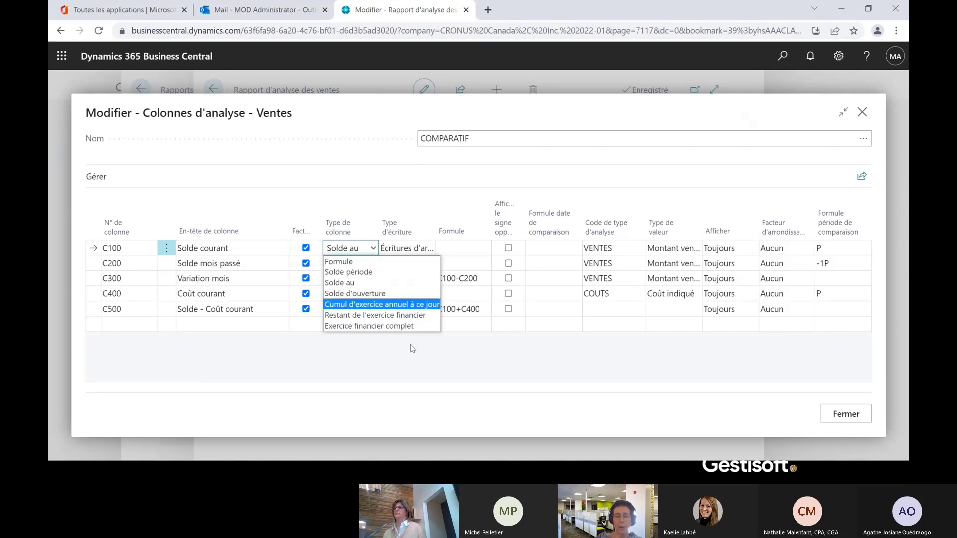
click(416, 372)
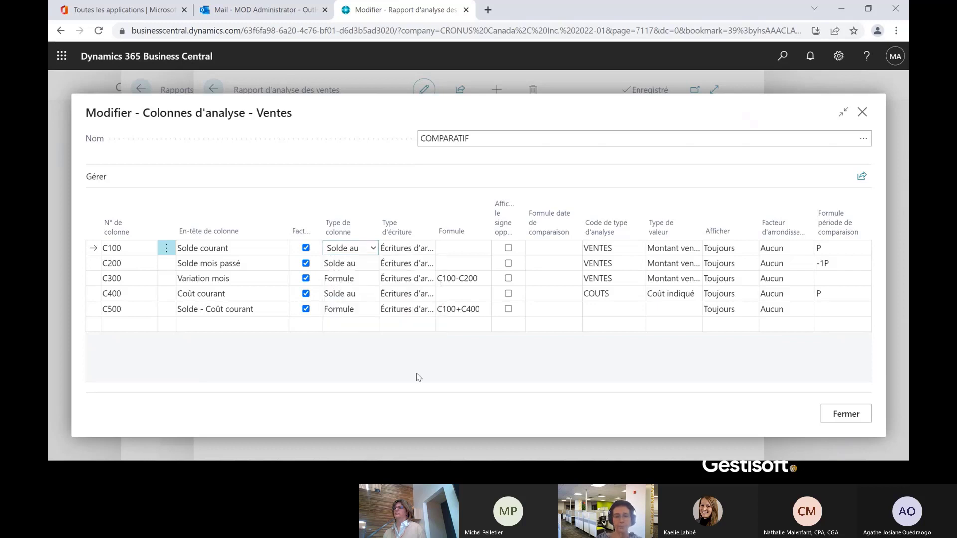
click(372, 250)
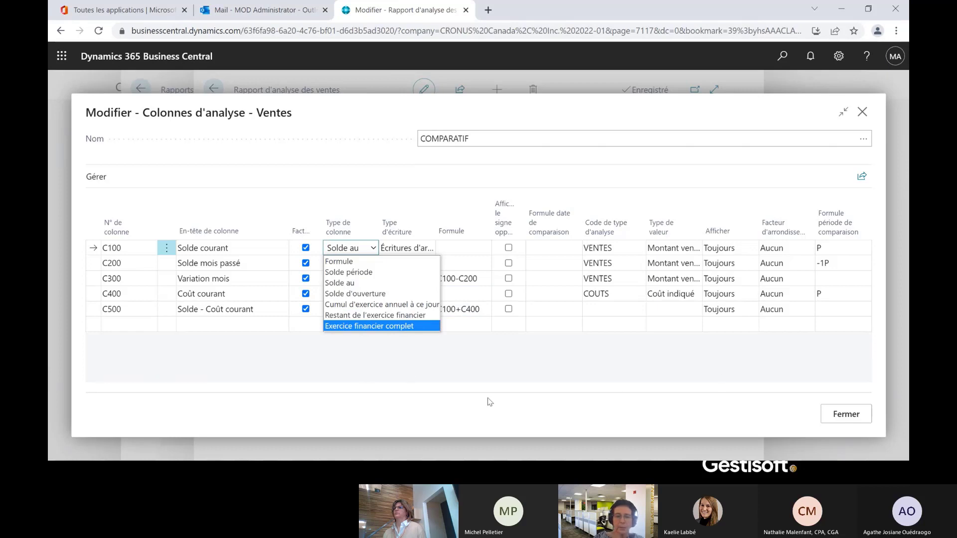
click(442, 386)
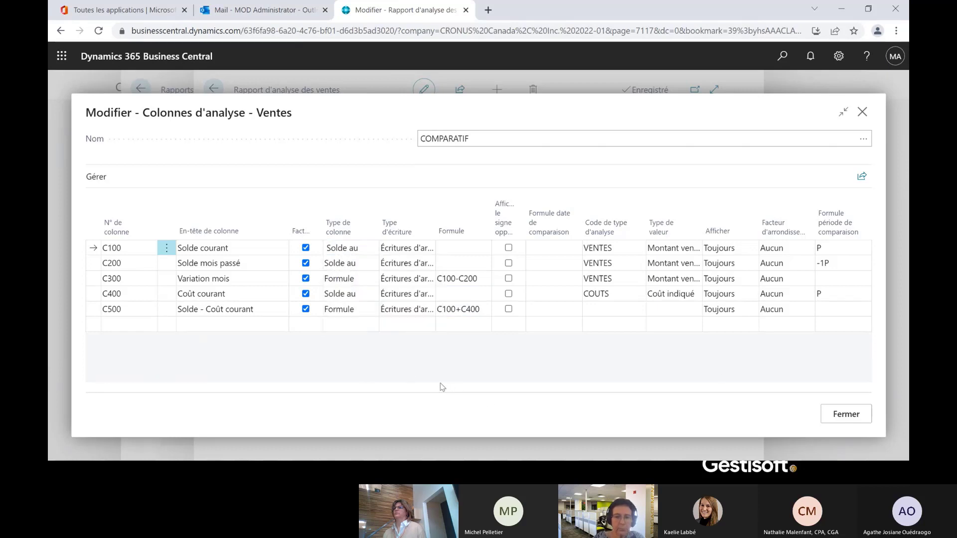
click(353, 249)
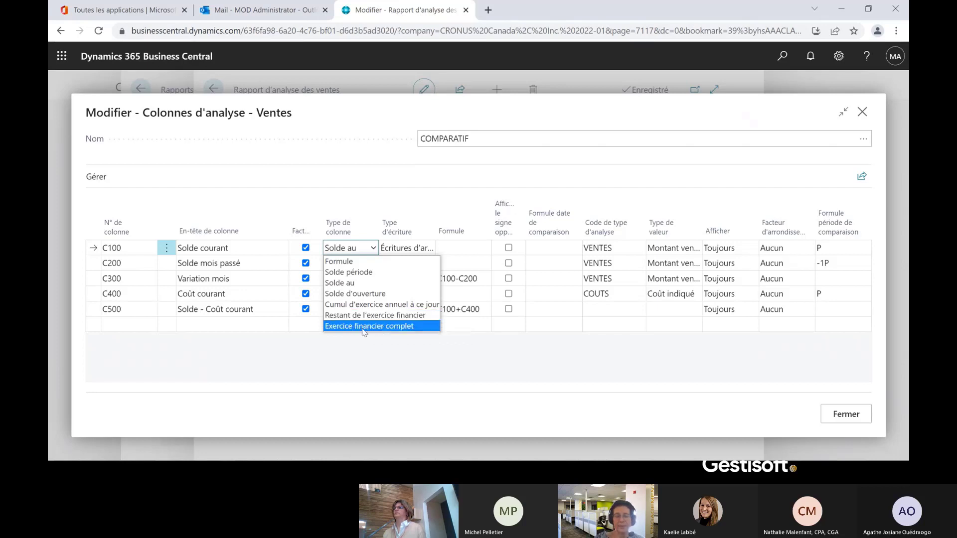
click(361, 353)
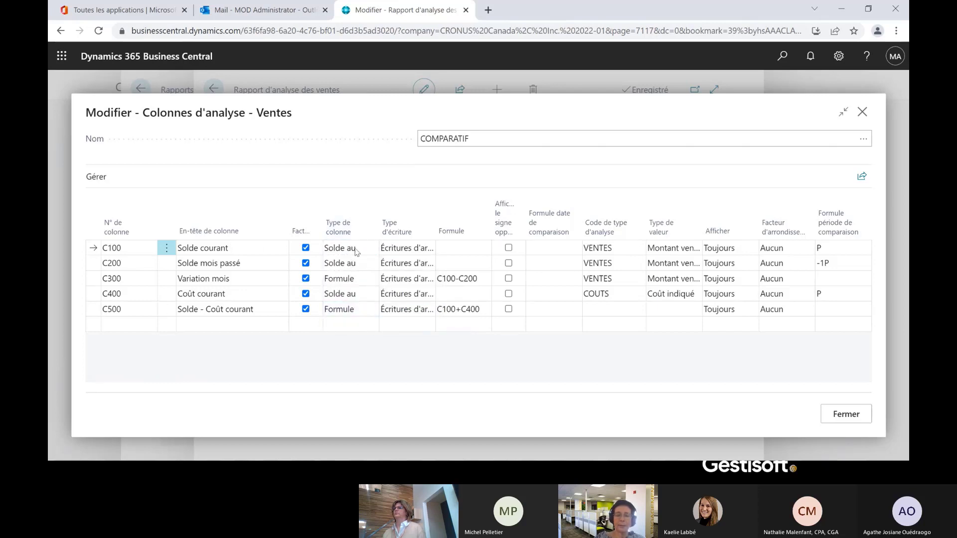
Examine the comparison period formula and the value type options of the C100 Solde courant column.
click(826, 247)
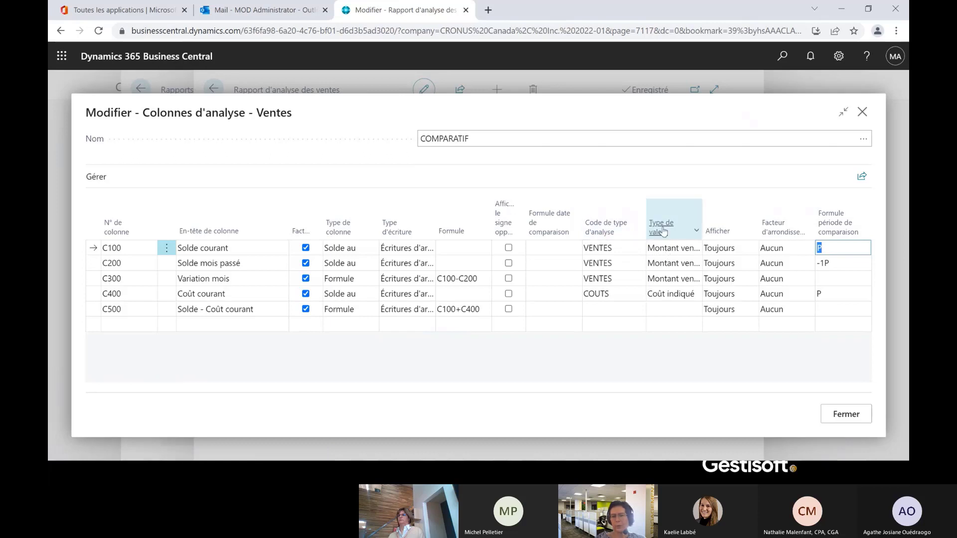
click(676, 249)
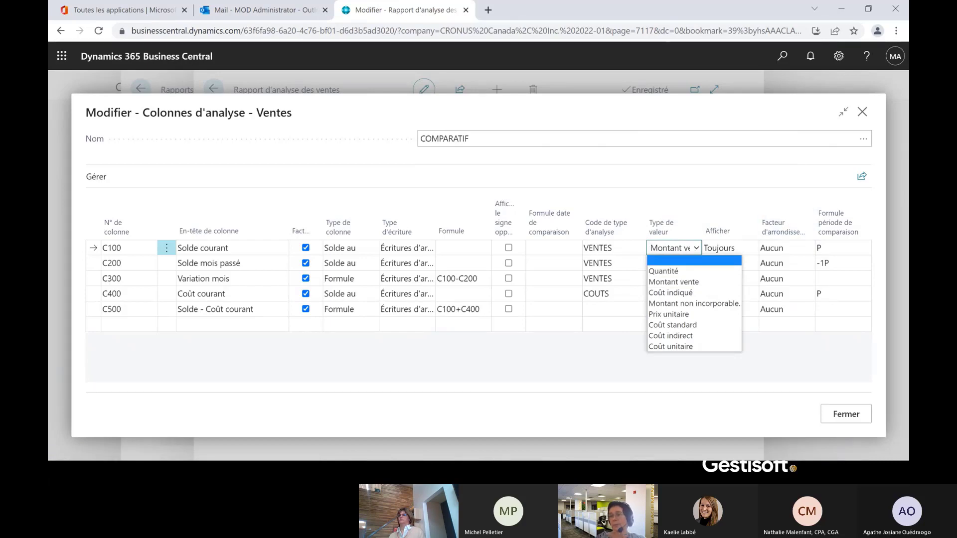
key(alt+Tab)
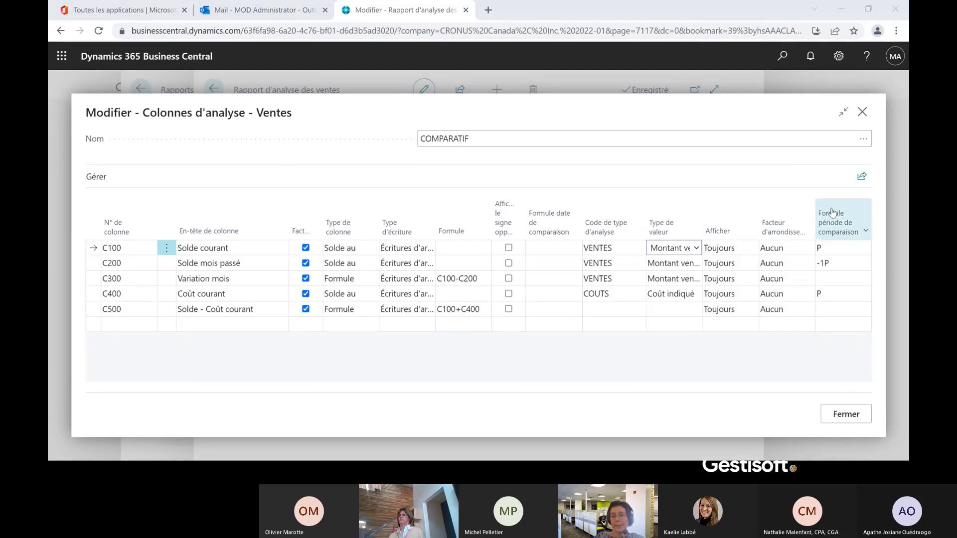
click(696, 248)
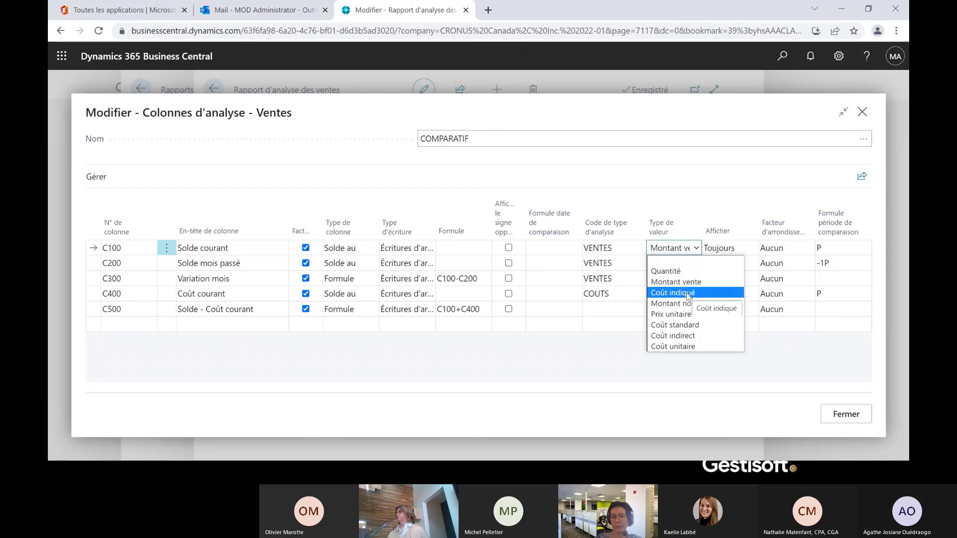
click(597, 366)
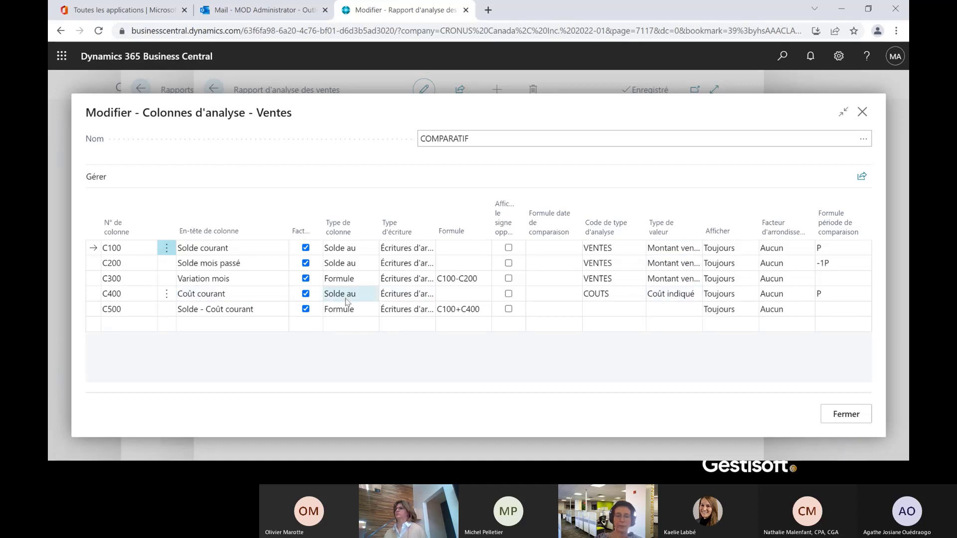
Examine the entry type options of the C400 Coût courant column, keep Écritures d'articles, and close the COMPARATIF columns.
click(424, 299)
click(428, 299)
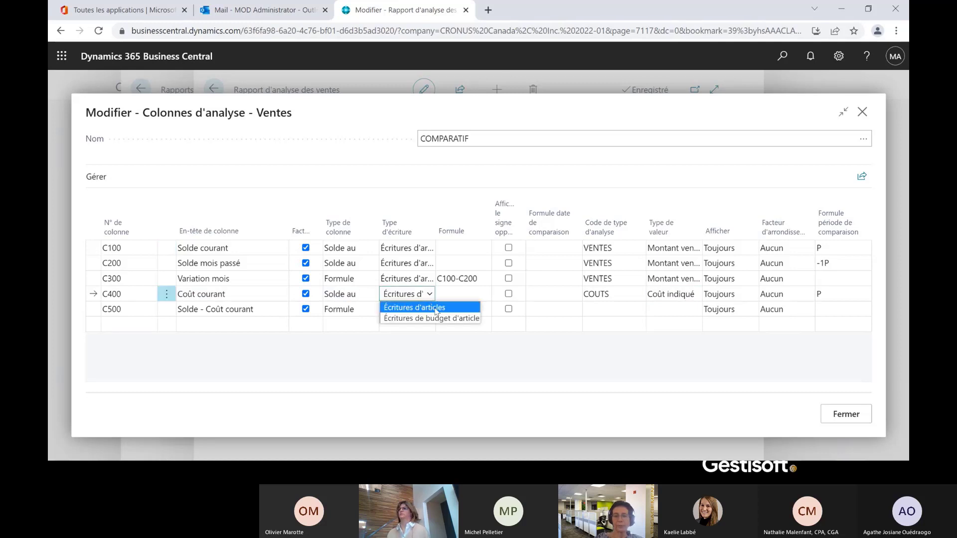
click(434, 309)
click(430, 296)
click(414, 307)
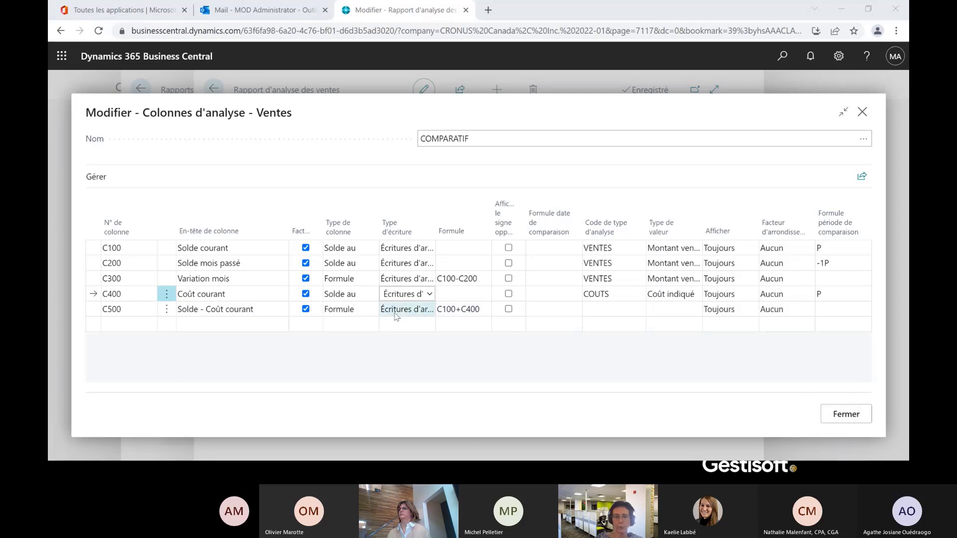
click(845, 414)
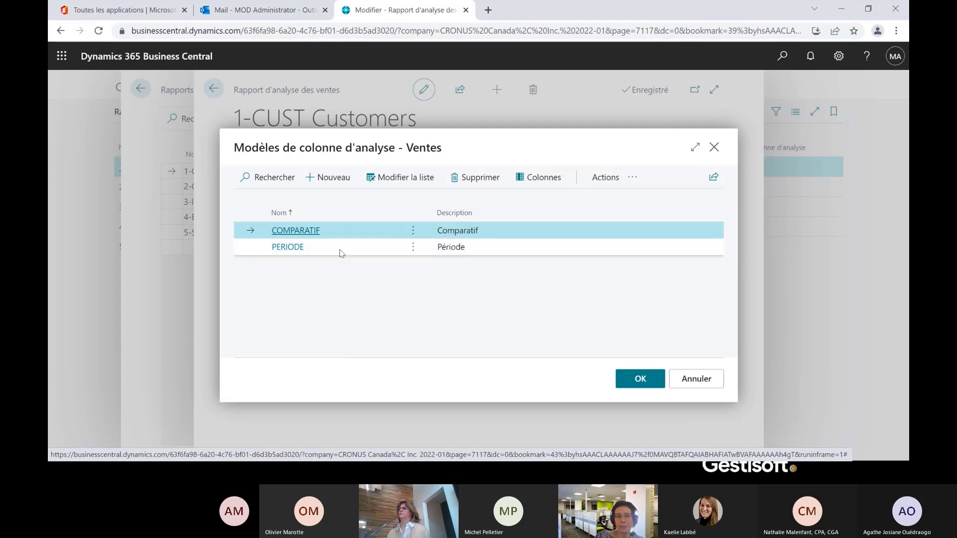
Open the columns of the PERIODE template and examine the column types and comparison period formulas of YTD and Janvier.
click(325, 252)
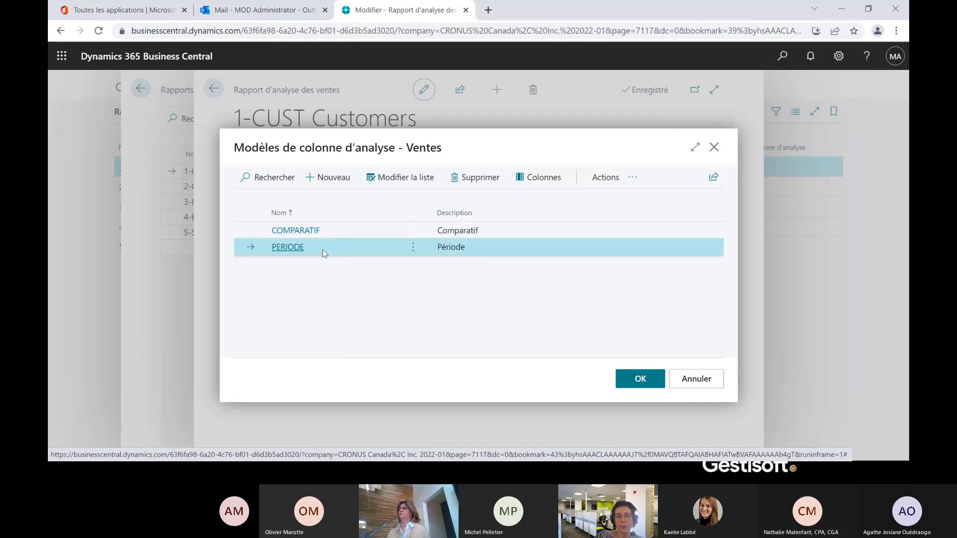
click(544, 177)
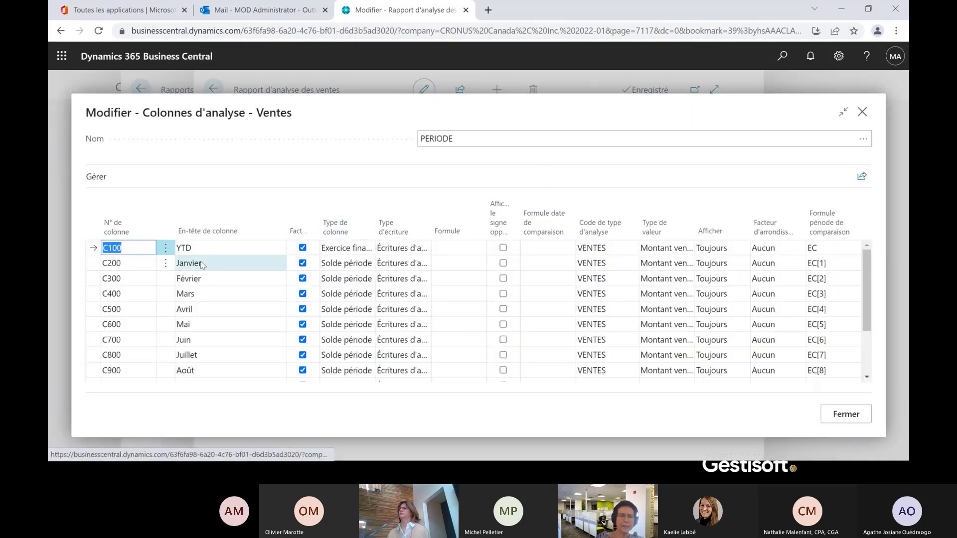
click(358, 252)
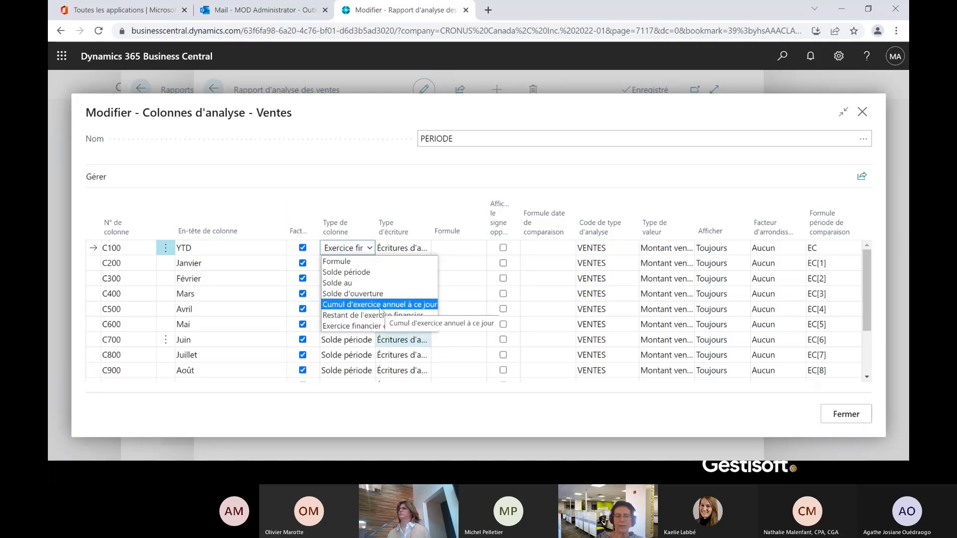
click(295, 192)
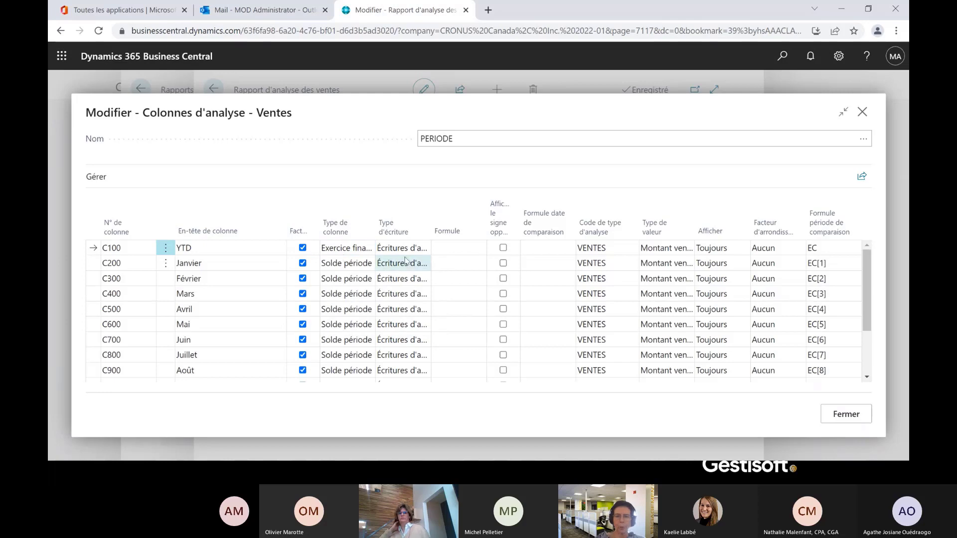
click(825, 247)
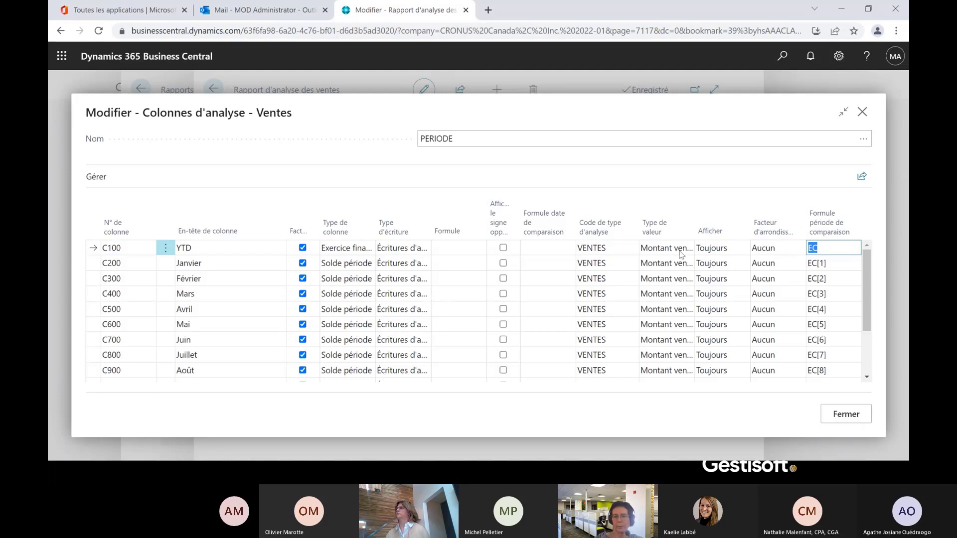
click(362, 269)
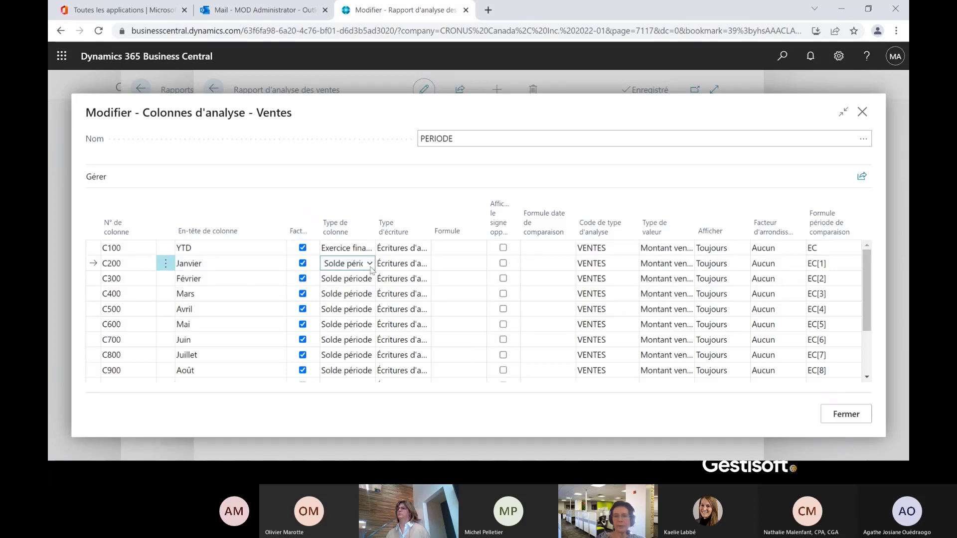
click(846, 269)
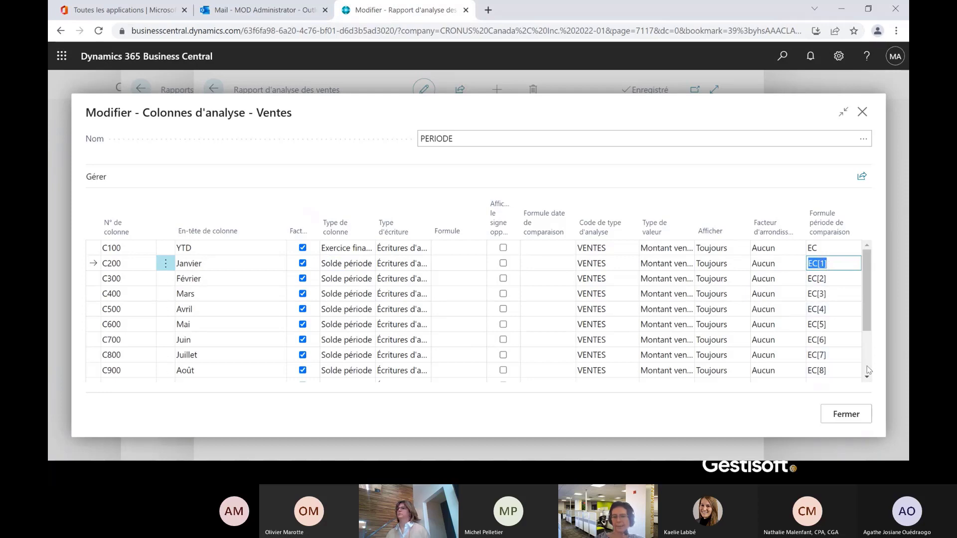
Add a column C1040 with the header Total after Décembre in PERIODE, mark it as invoiced, and set its column type to Formule.
scroll(867, 370, down, 2)
mouse_move(868, 370)
mouse_down()
mouse_move(865, 294)
mouse_move(870, 377)
mouse_up()
click(115, 375)
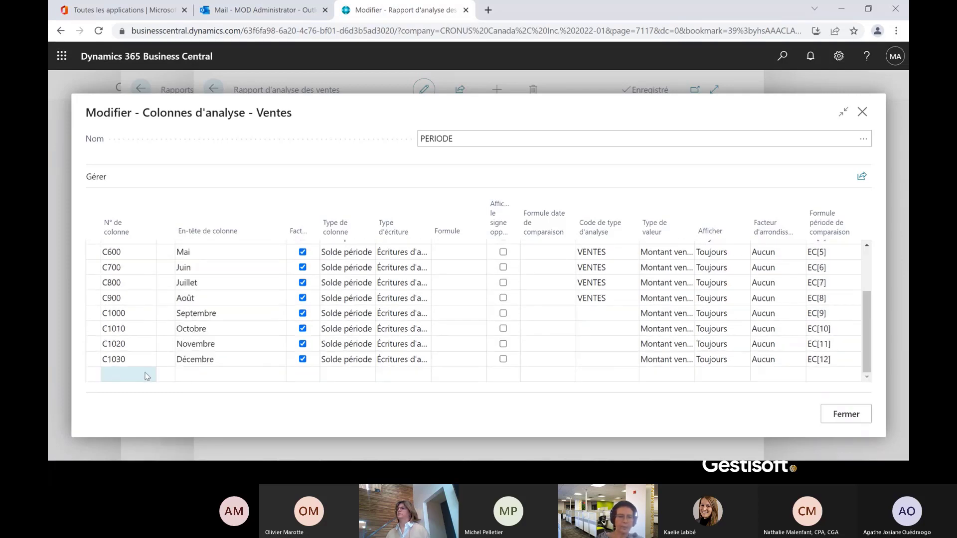
text(c1040)
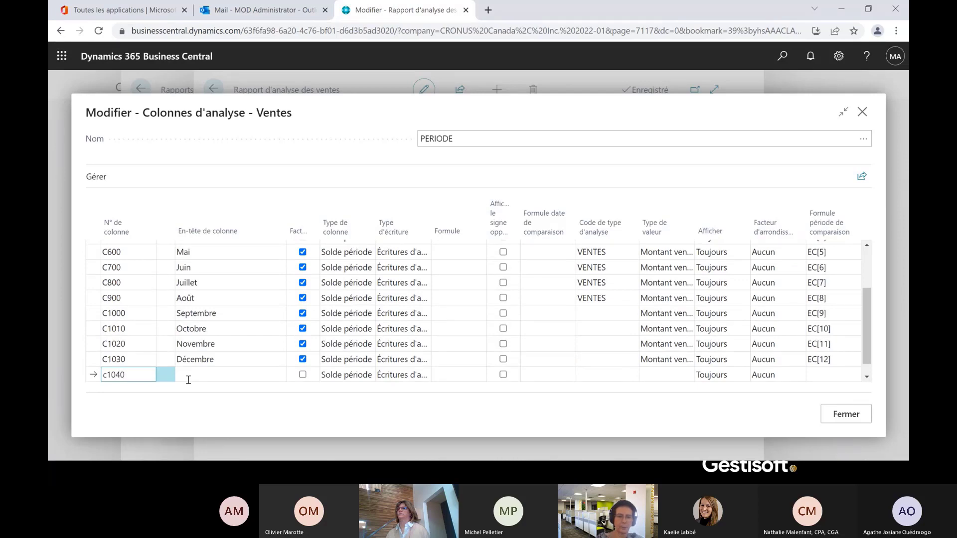
click(189, 379)
key(Tab)
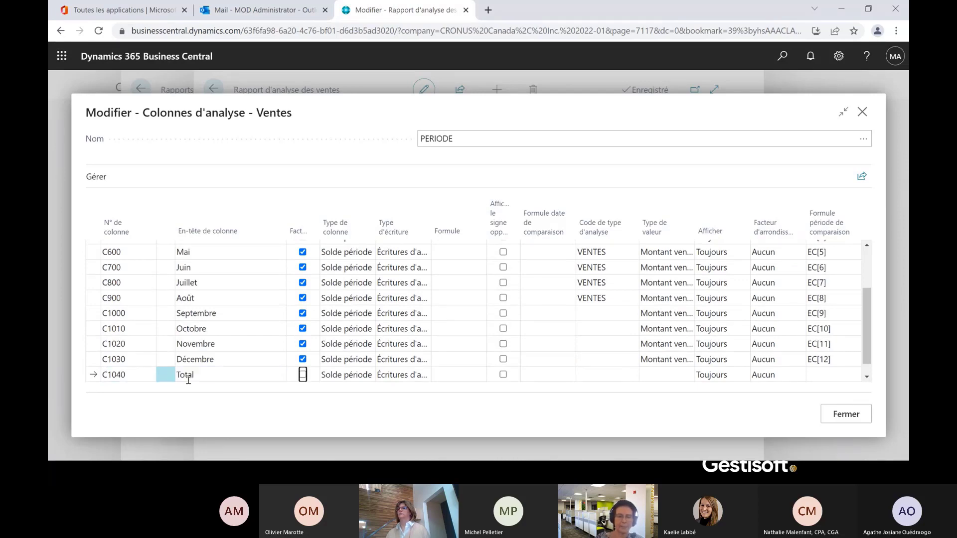
click(303, 374)
click(349, 375)
click(358, 389)
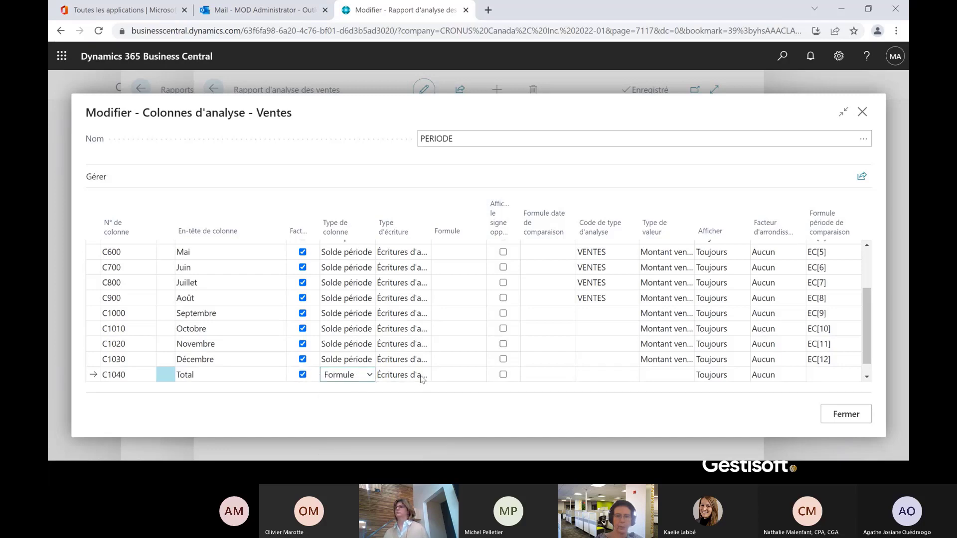
Enter the formula C200..C1030 for the C1040 Total column so that it sums the months.
click(453, 376)
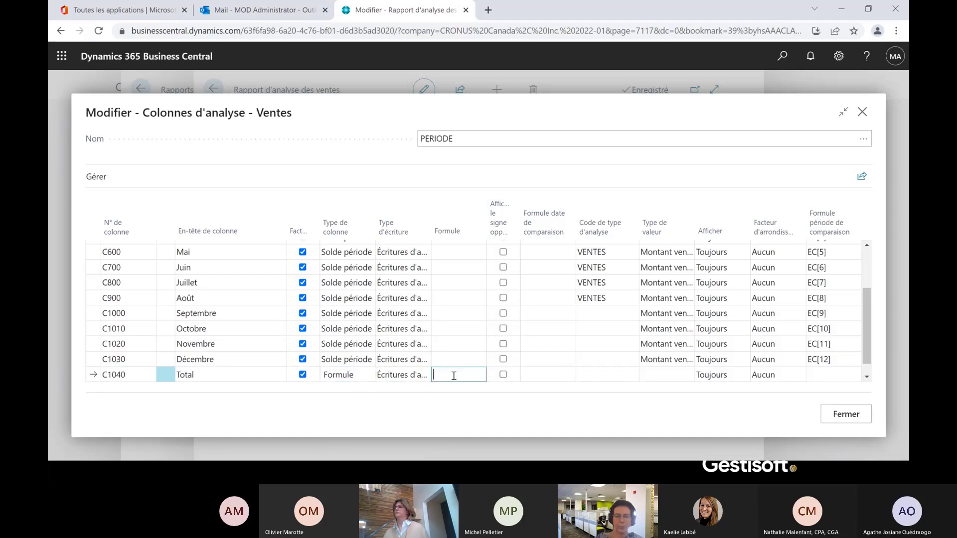
scroll(231, 321, up, 3)
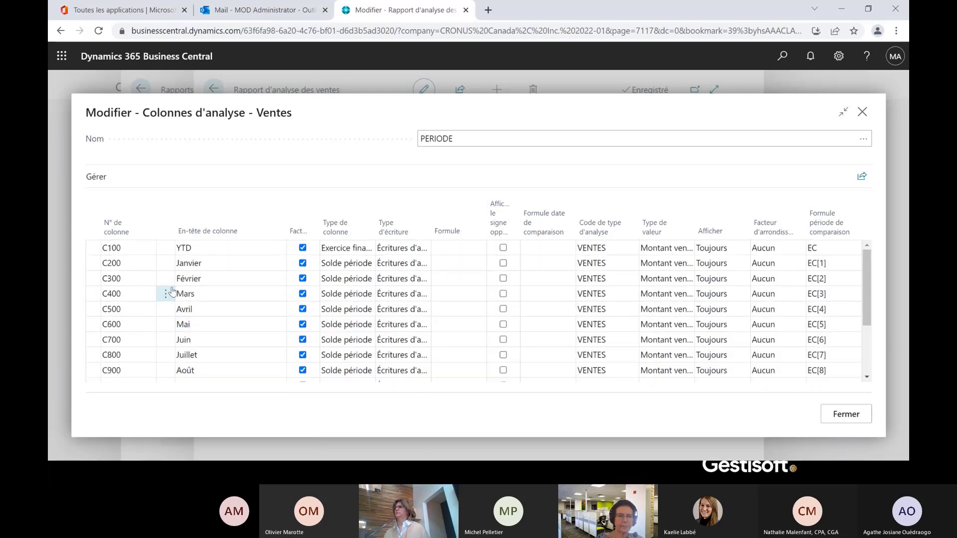
scroll(130, 339, down, 3)
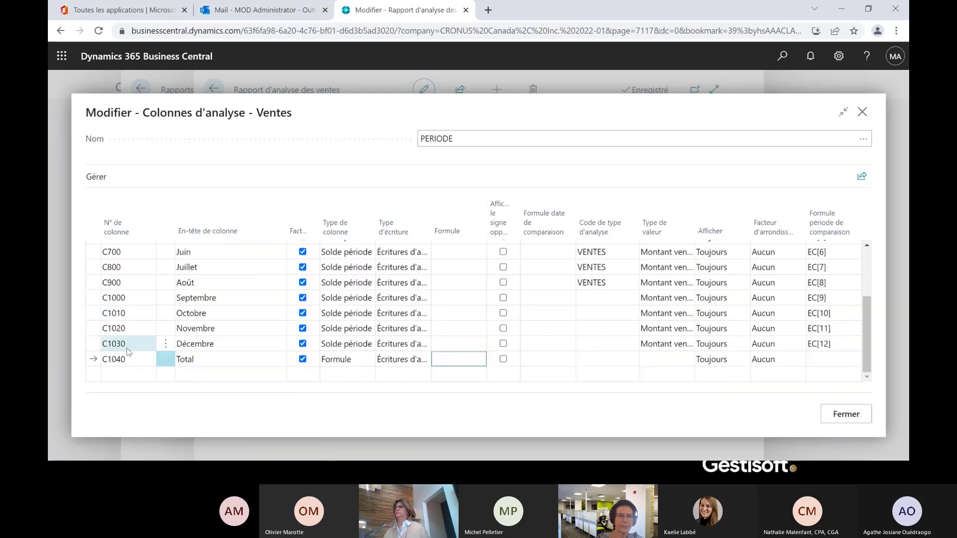
text(c)
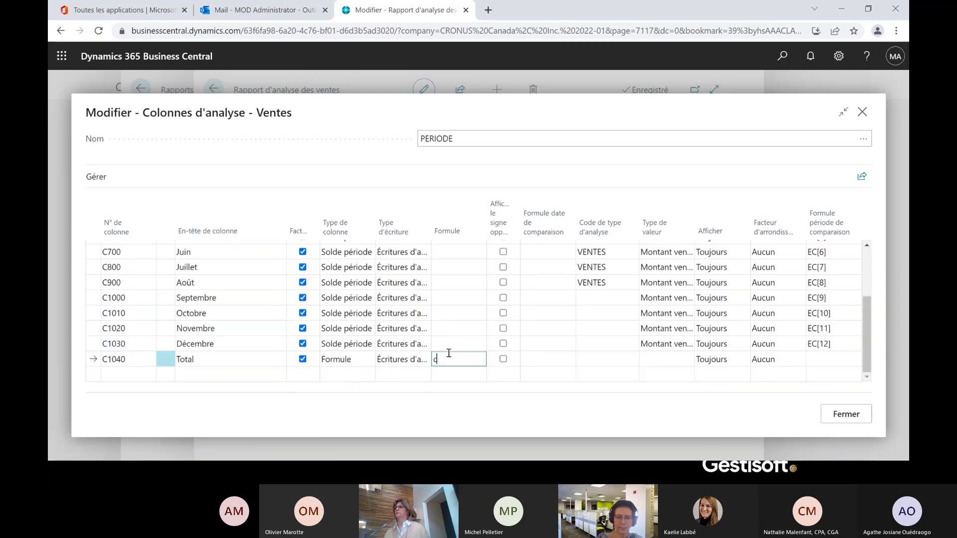
text(200..c1030)
key(Tab)
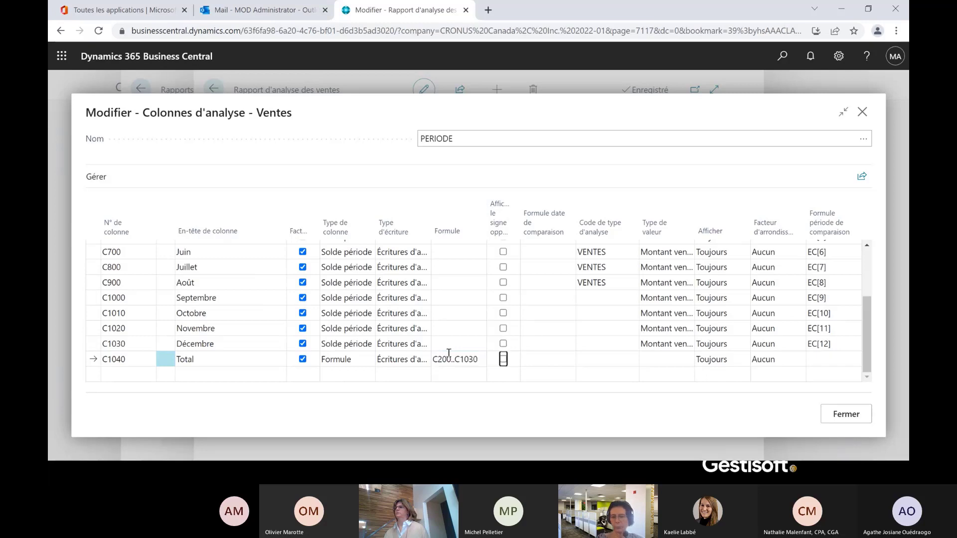
click(660, 361)
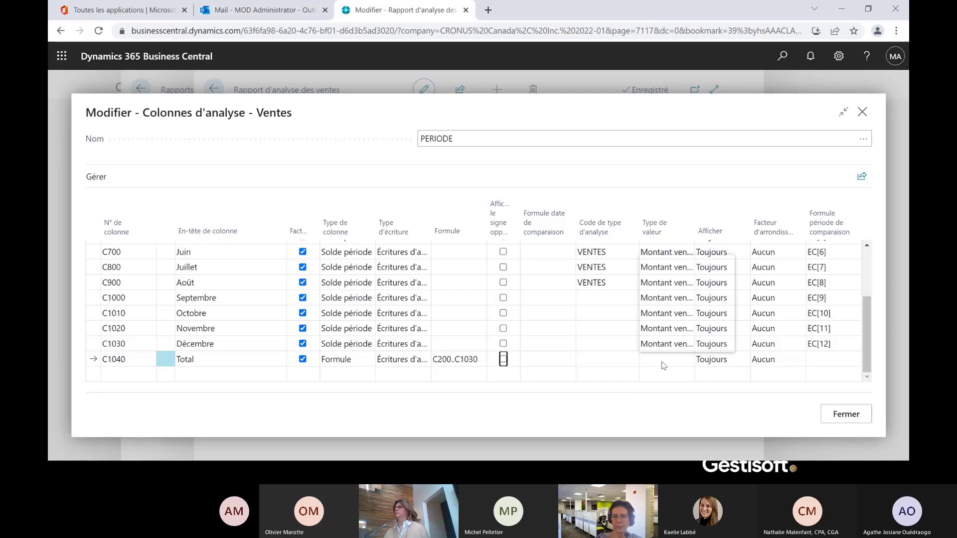
click(631, 359)
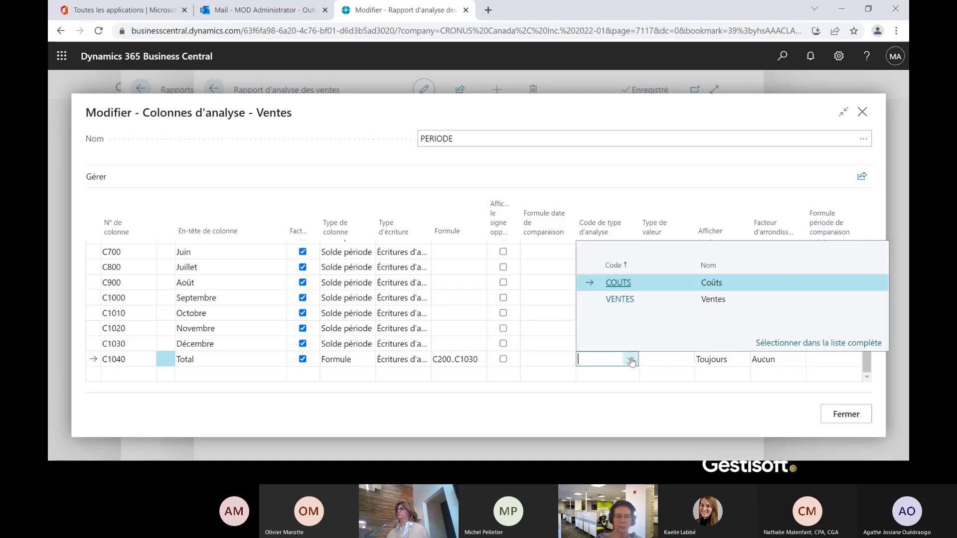
click(608, 379)
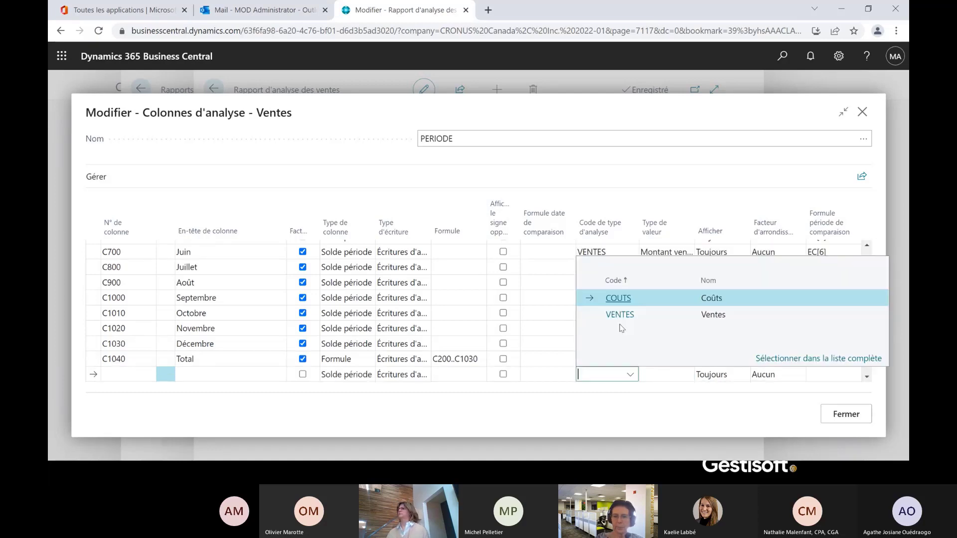
click(559, 281)
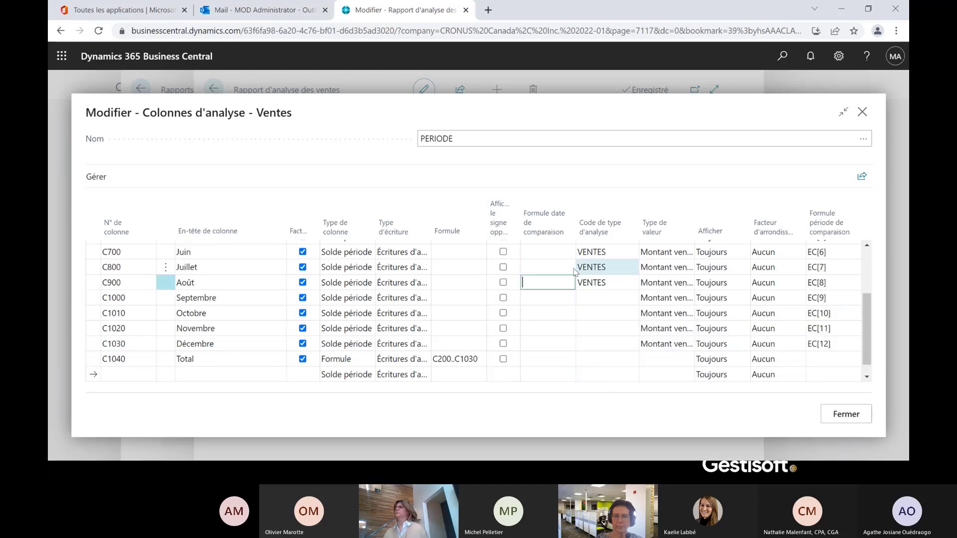
Set the analysis type code to VENTES for the Septembre, Octobre, Novembre and Décembre columns.
click(618, 301)
click(619, 364)
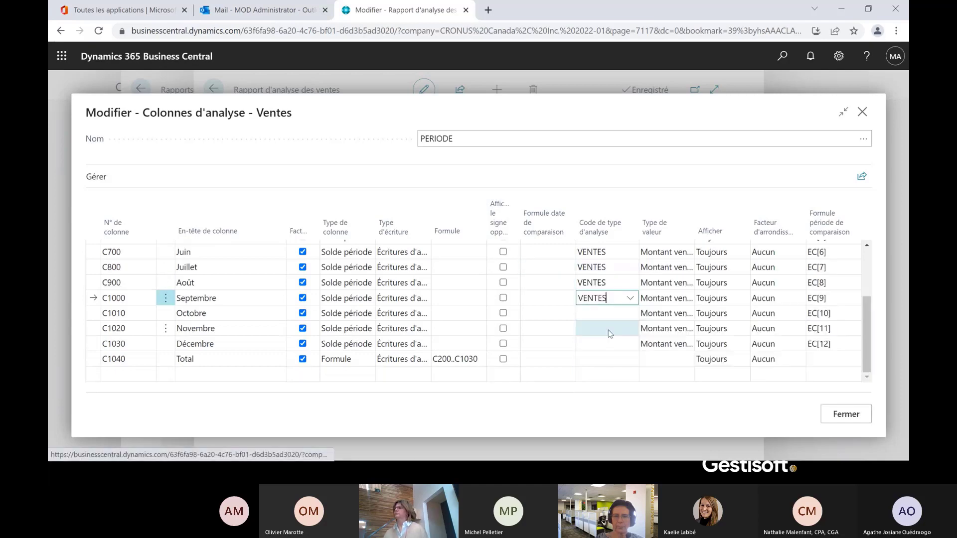
click(618, 316)
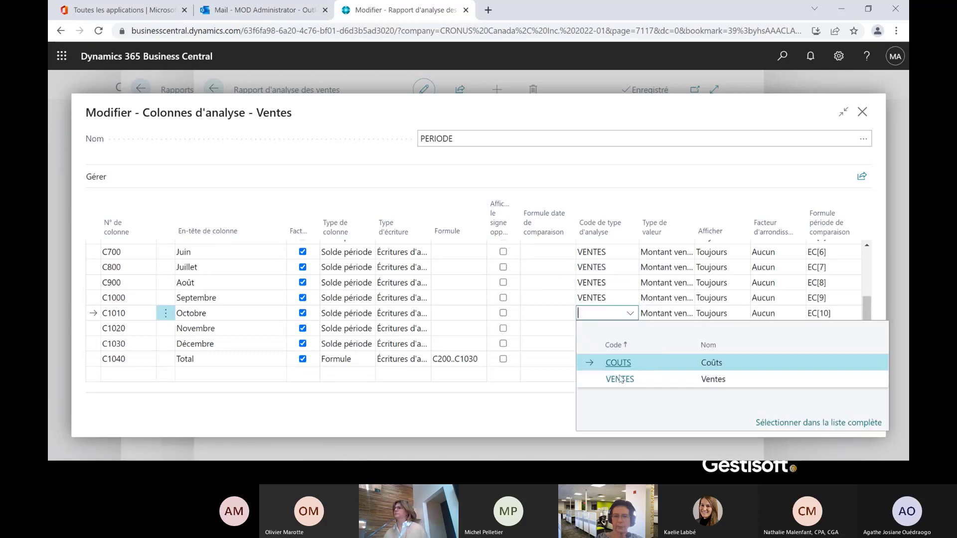
click(620, 379)
click(621, 333)
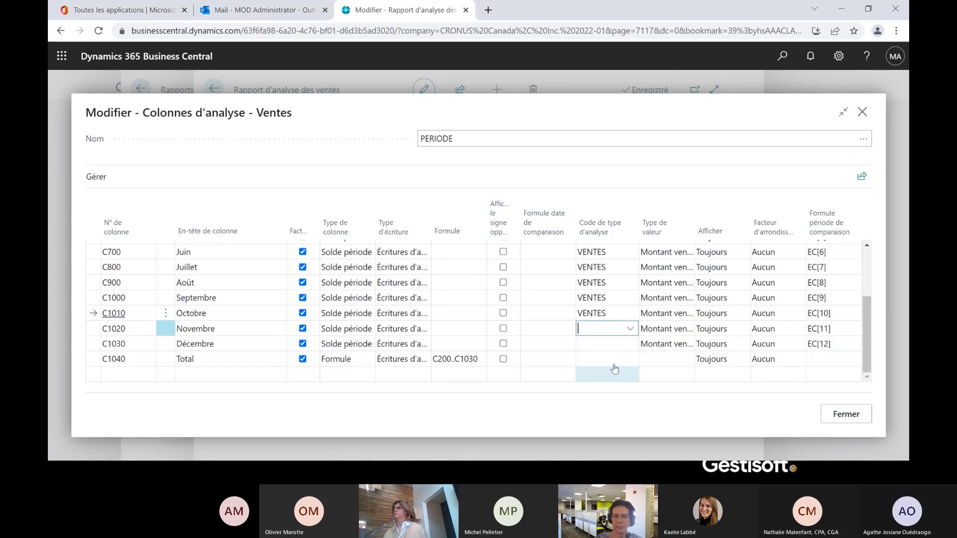
click(620, 394)
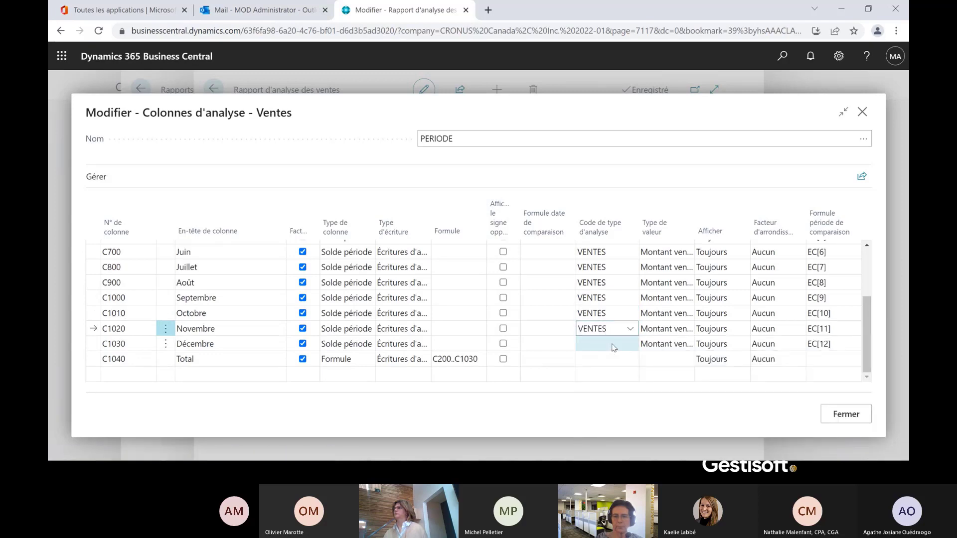
click(613, 344)
click(620, 284)
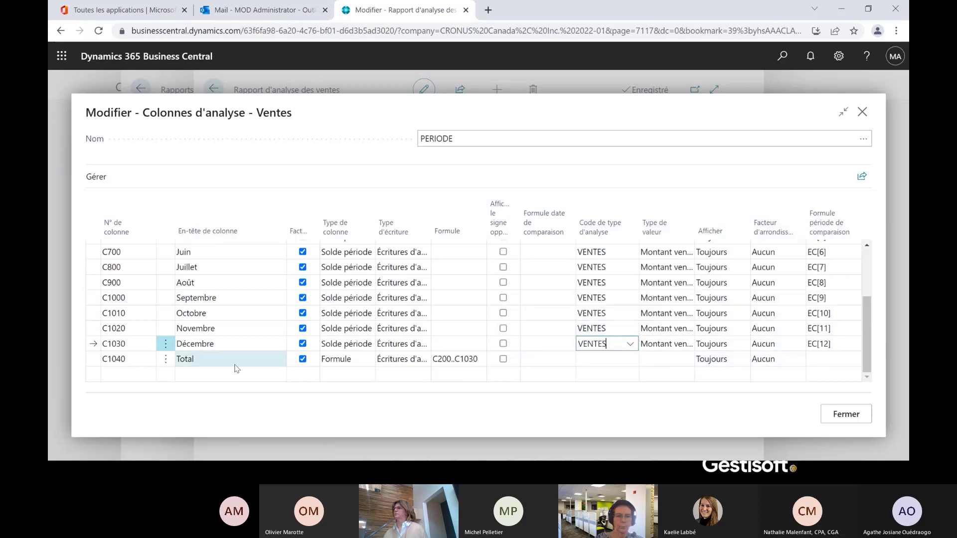
Delete the C1040 Total column from the PERIODE template and confirm the deletion.
click(166, 359)
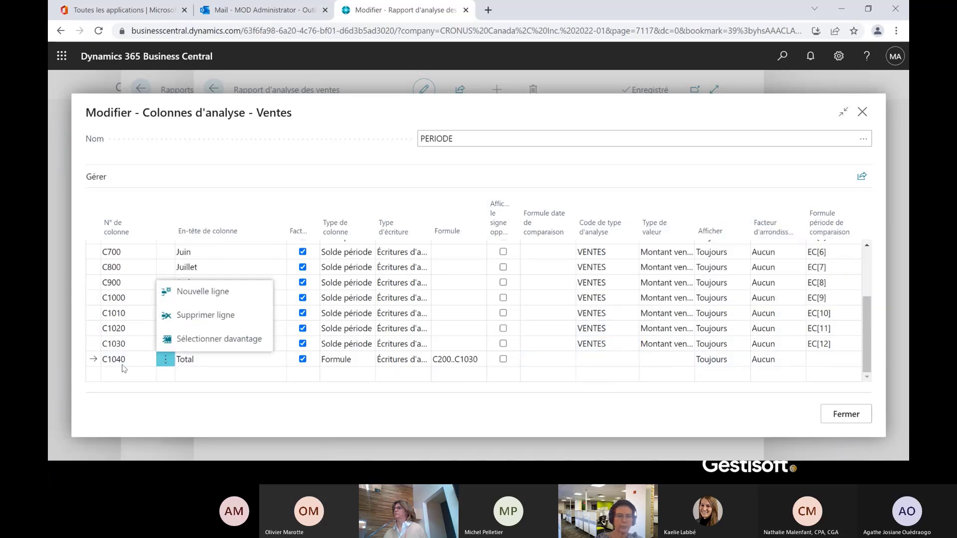
key(Escape)
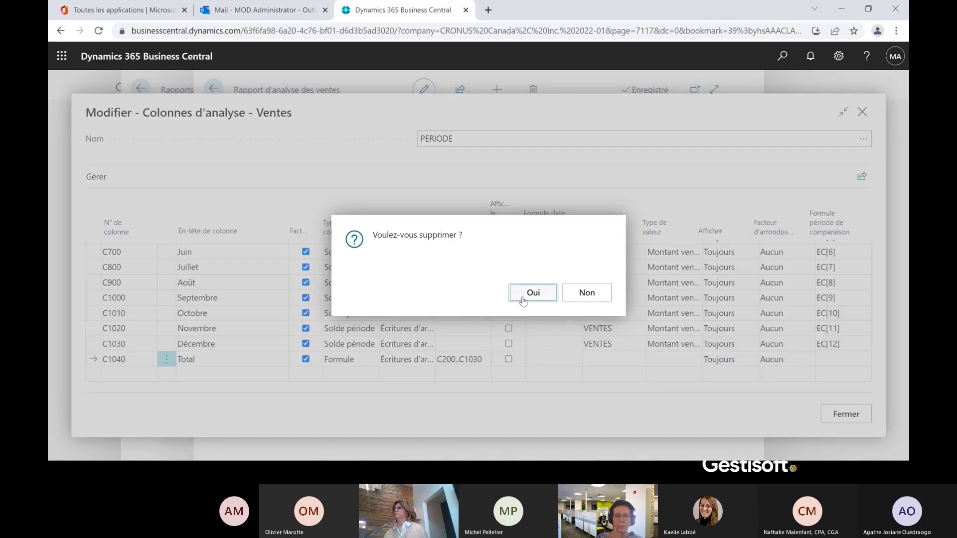
click(523, 298)
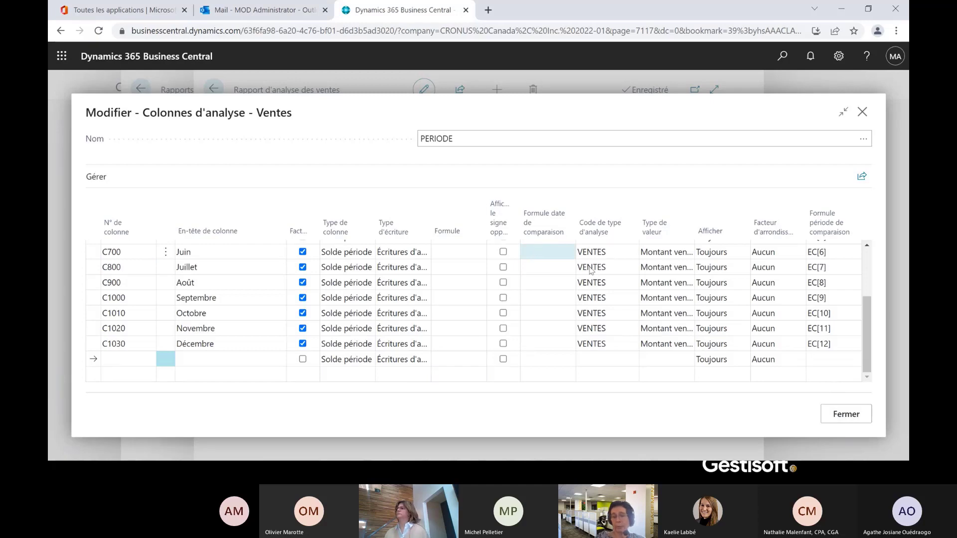
Examine the value type options available for the C700 Juin column.
click(674, 254)
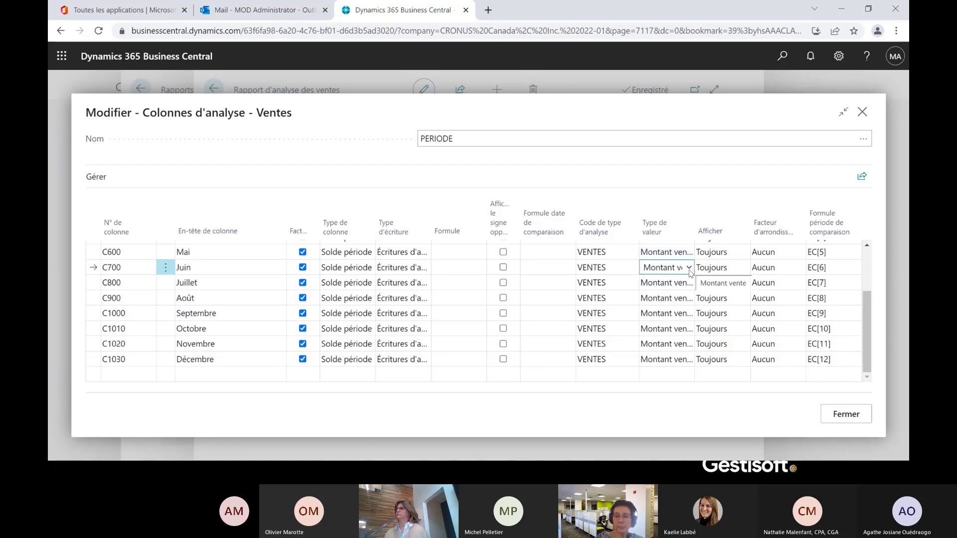
click(689, 341)
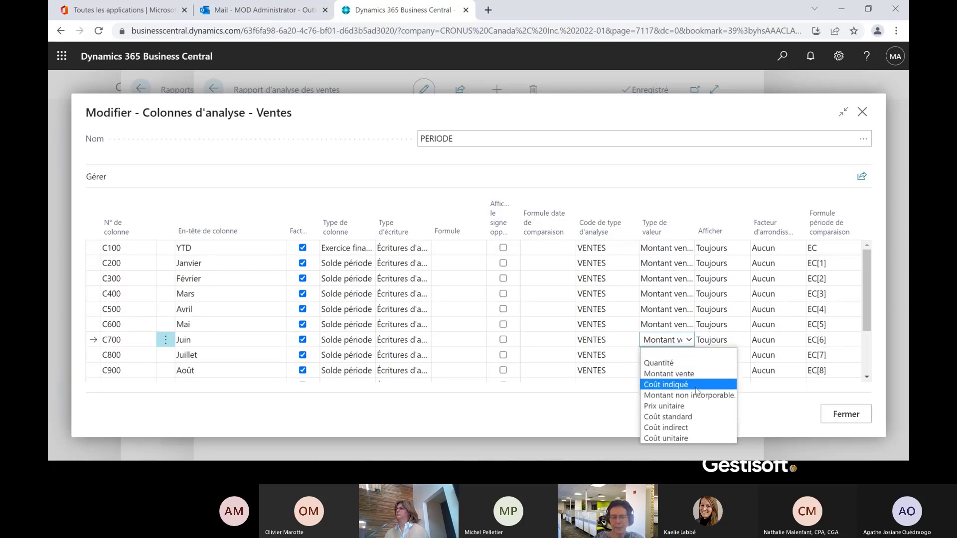
Search for "cust led ent", open Écritures client, and examine the sales and due date columns.
click(782, 56)
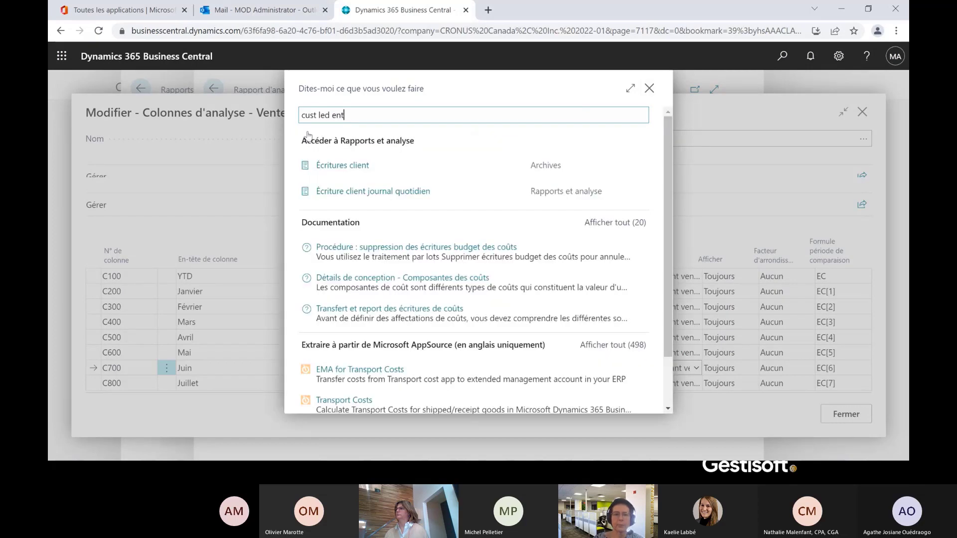
click(350, 169)
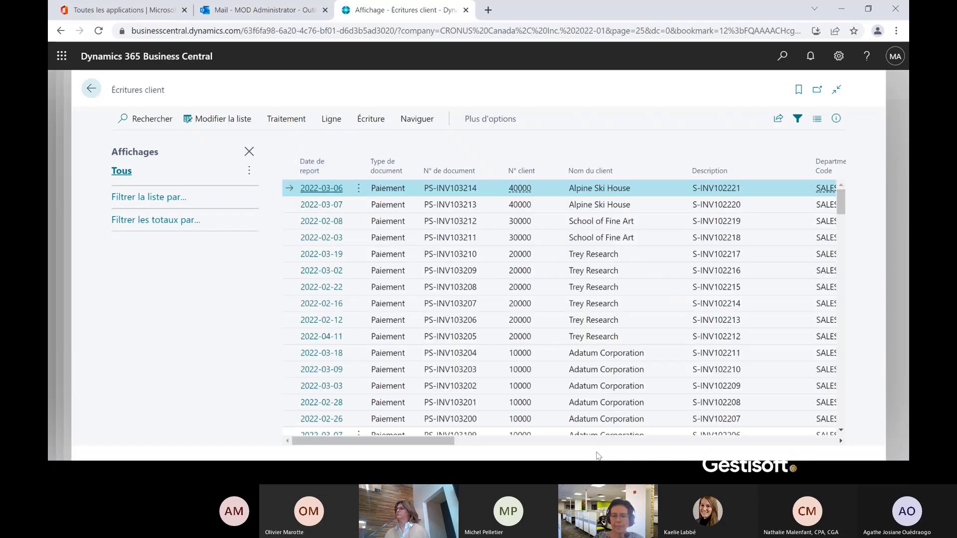
click(592, 442)
drag(591, 442, 720, 442)
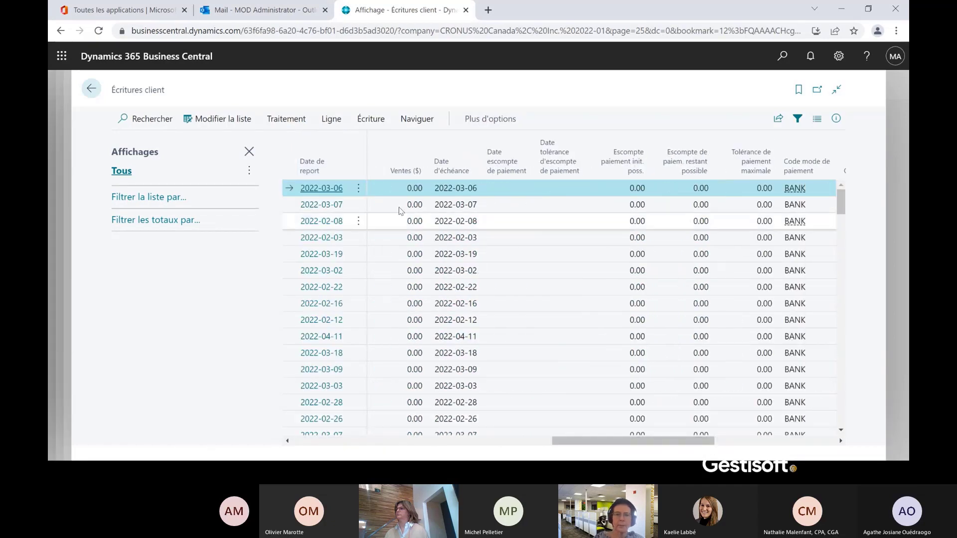
Find the entries related to the first payment dated 2022-03-06 and open its Écritures client détaillées.
click(421, 118)
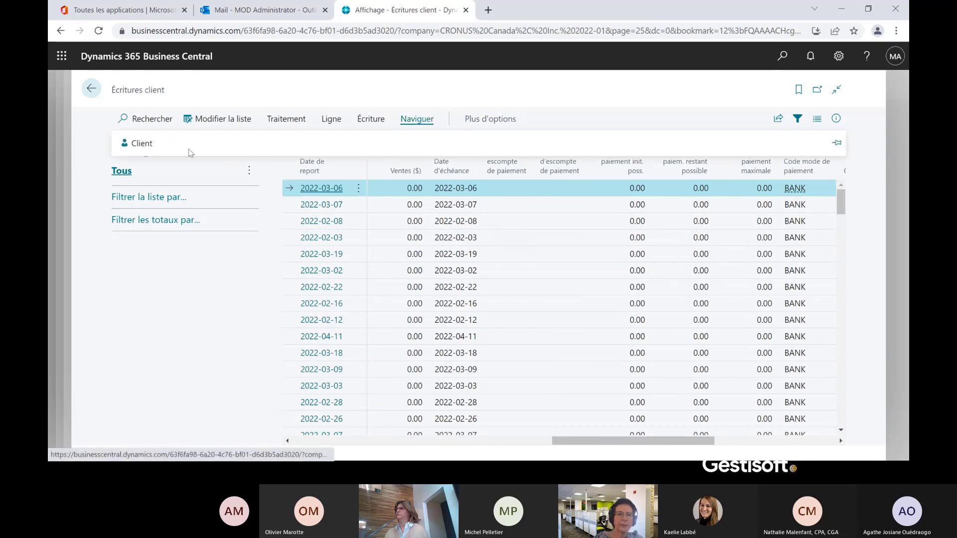
click(371, 120)
click(199, 143)
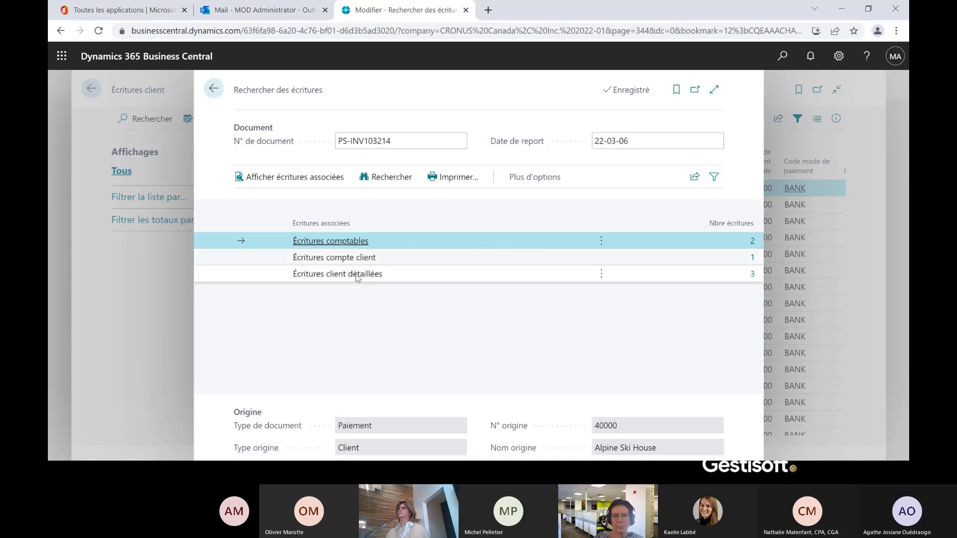
click(752, 273)
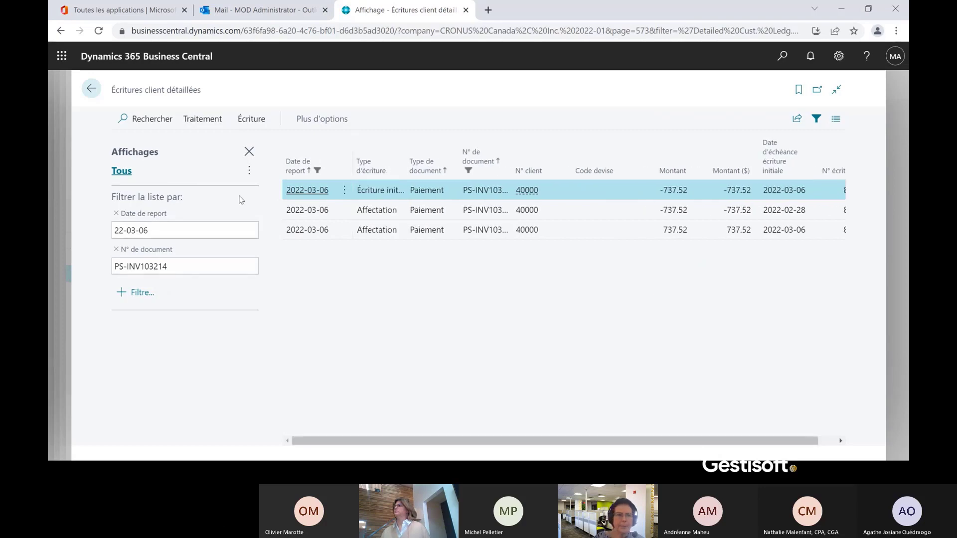
Examine the entries related to the first detailed customer entry, and return to the Écritures client list.
click(251, 119)
click(165, 133)
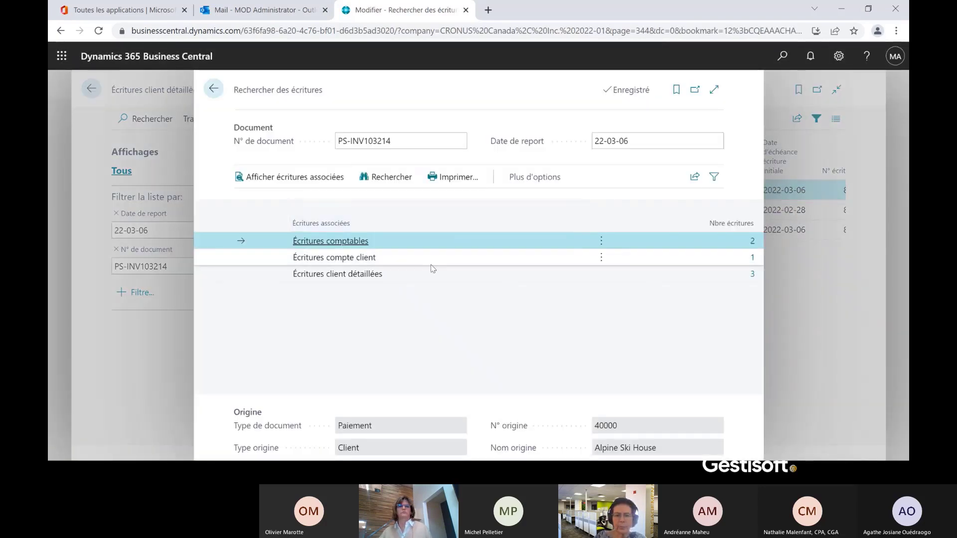
click(213, 89)
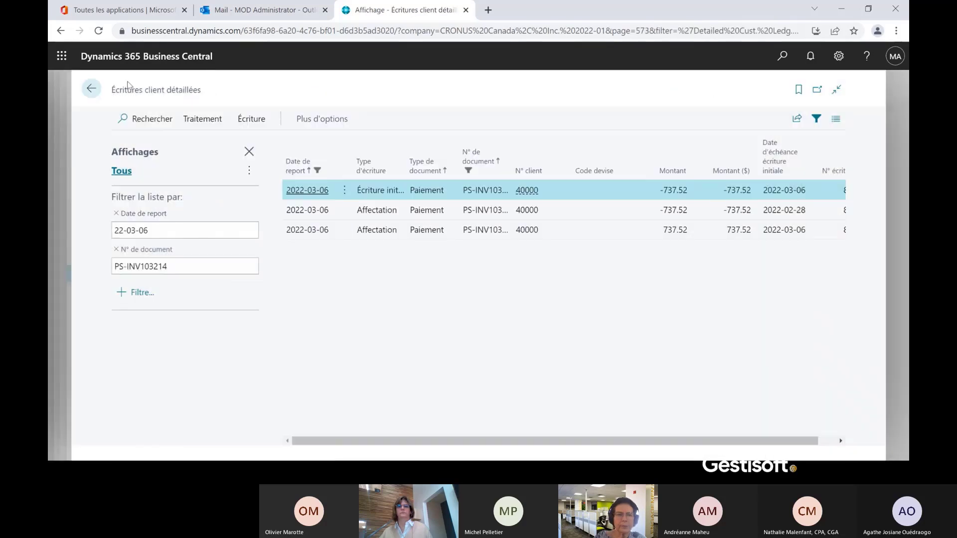
click(91, 89)
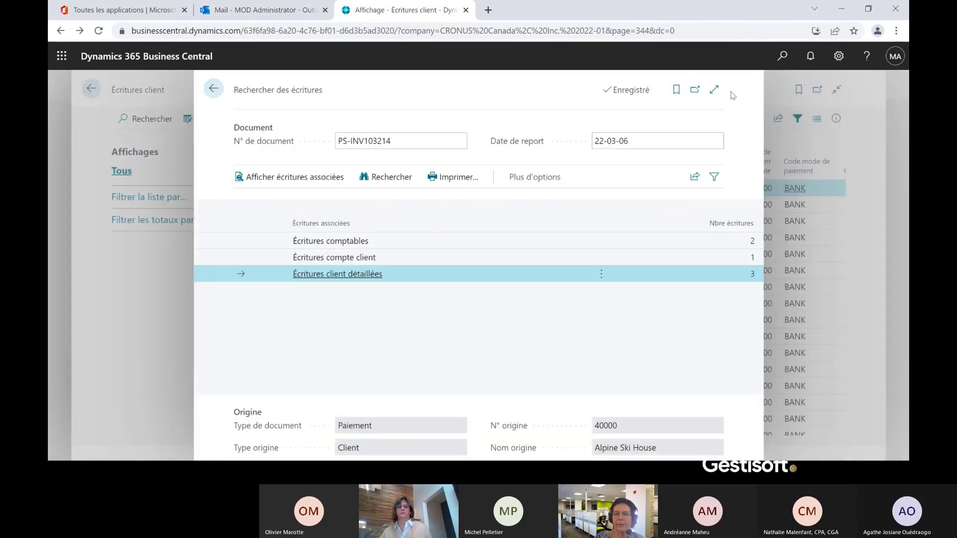
key(Escape)
Try to find the value entries page by searching for "value entri", "value ent" and "entré valeu".
click(782, 56)
text(vale)
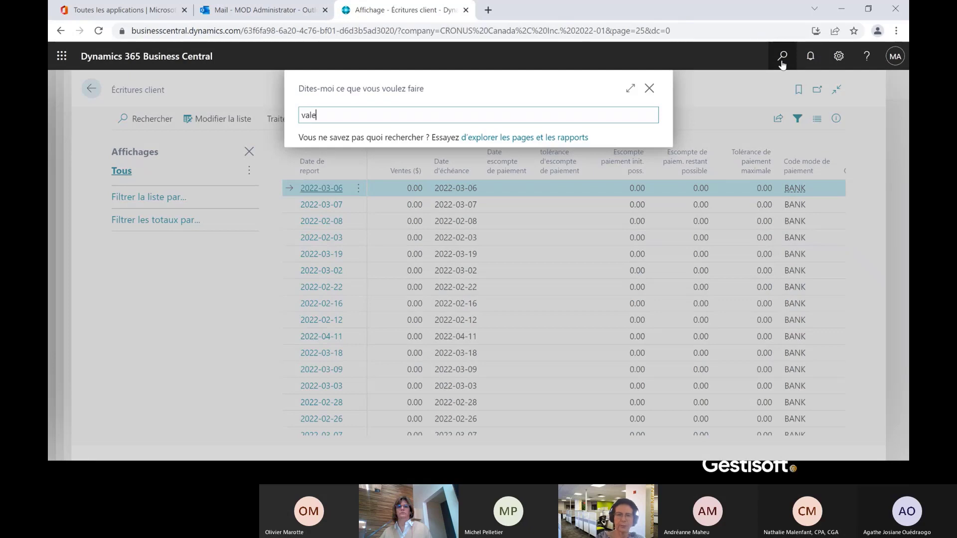
key(BackSpace)
text(ue entri)
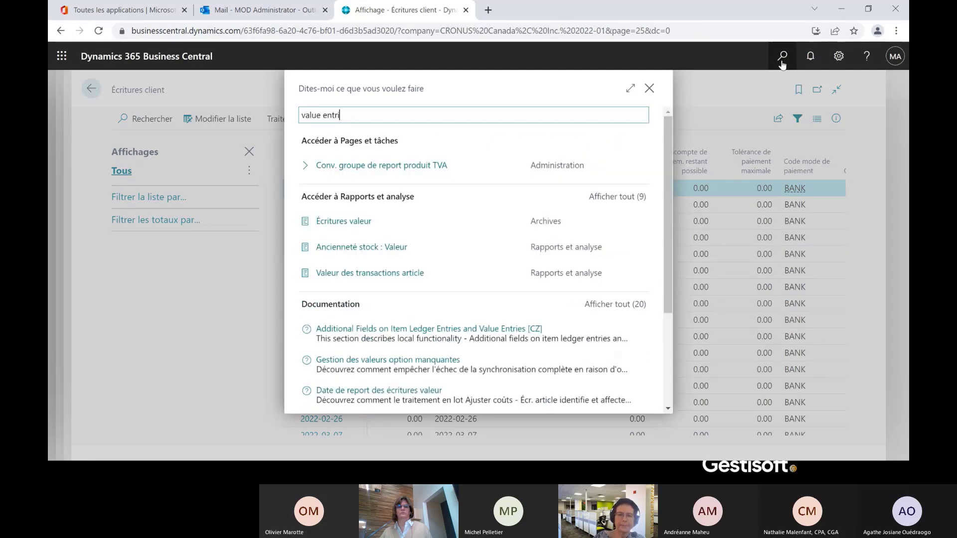
key(BackSpace)
key(BackSpace)
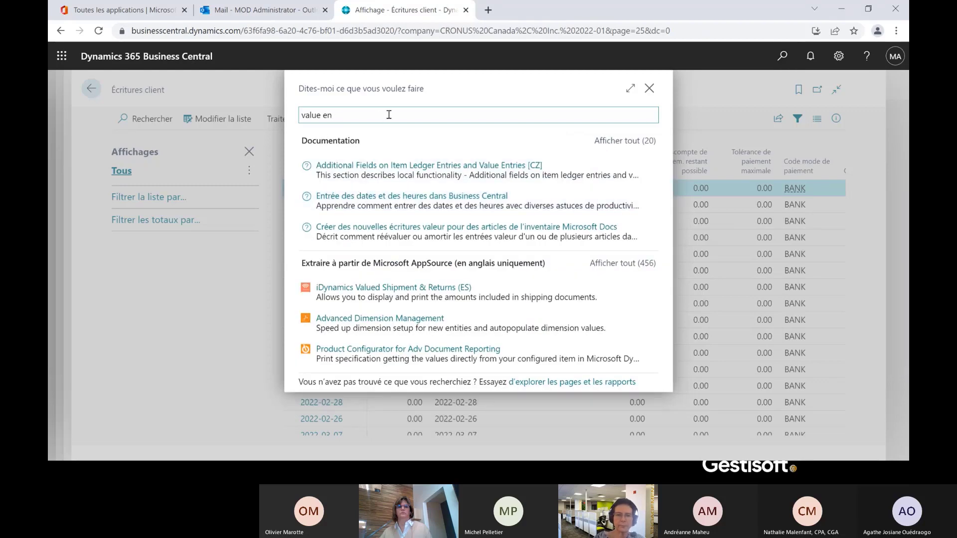
text(t)
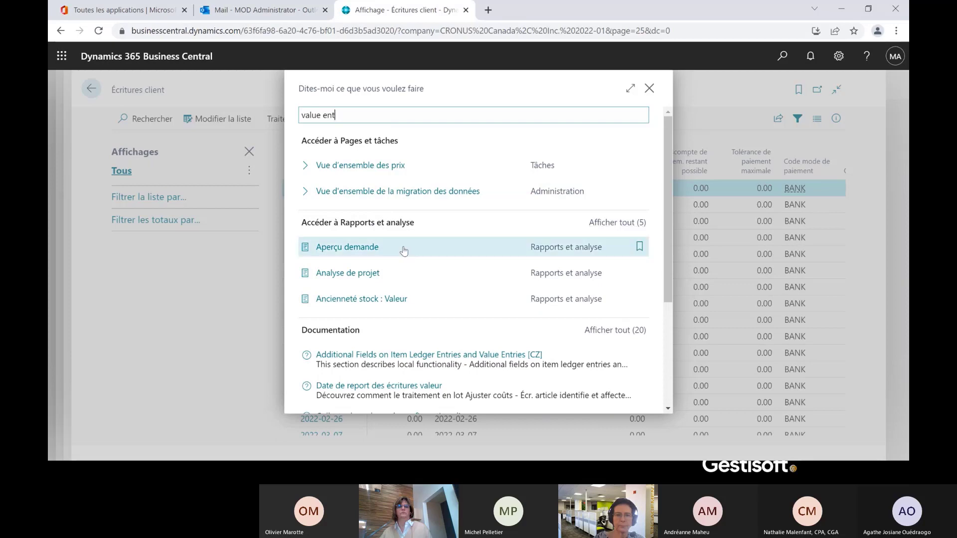
drag(338, 115, 278, 113)
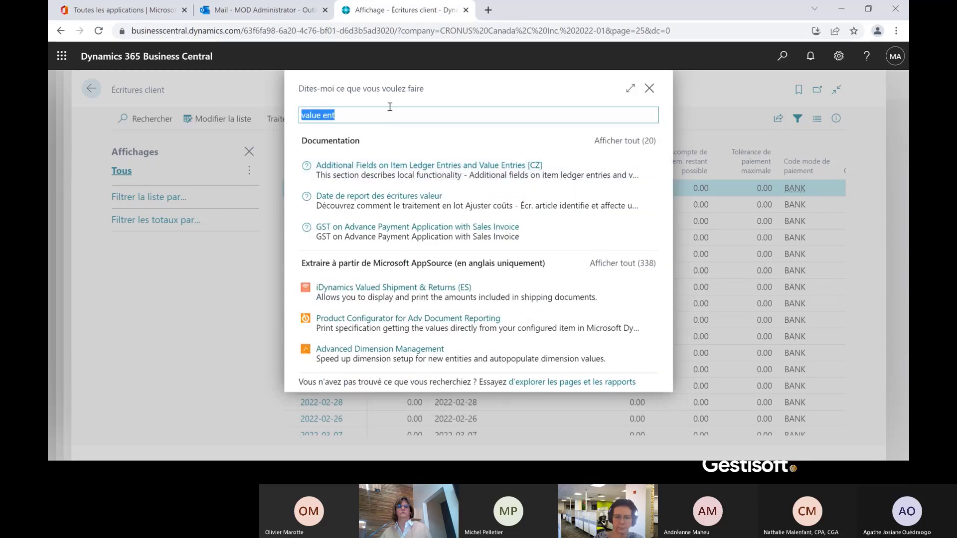
text(e)
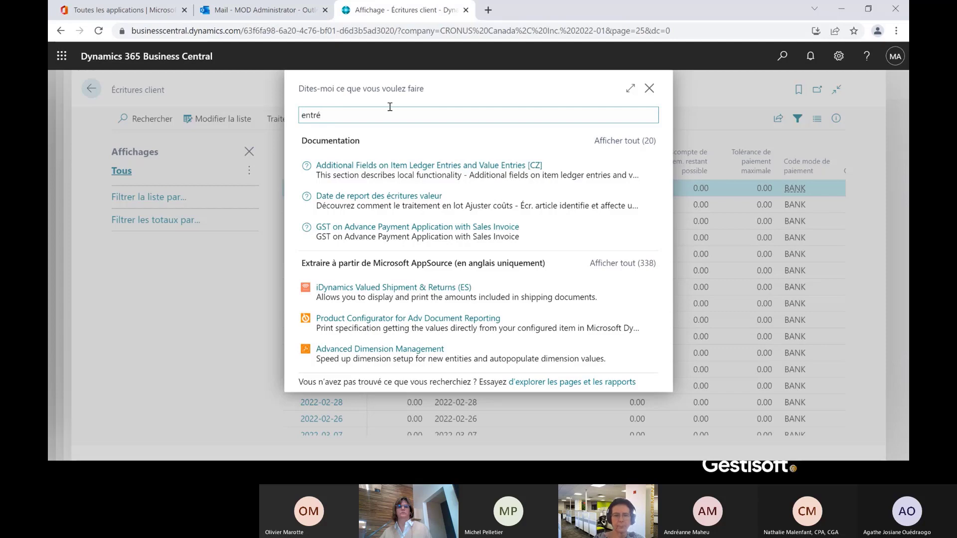
text(ntré)
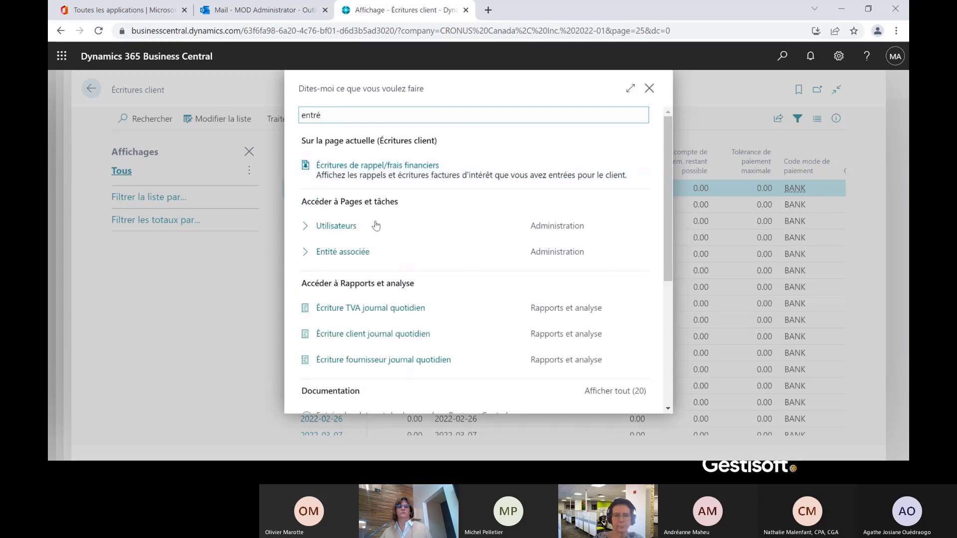
text( valeu)
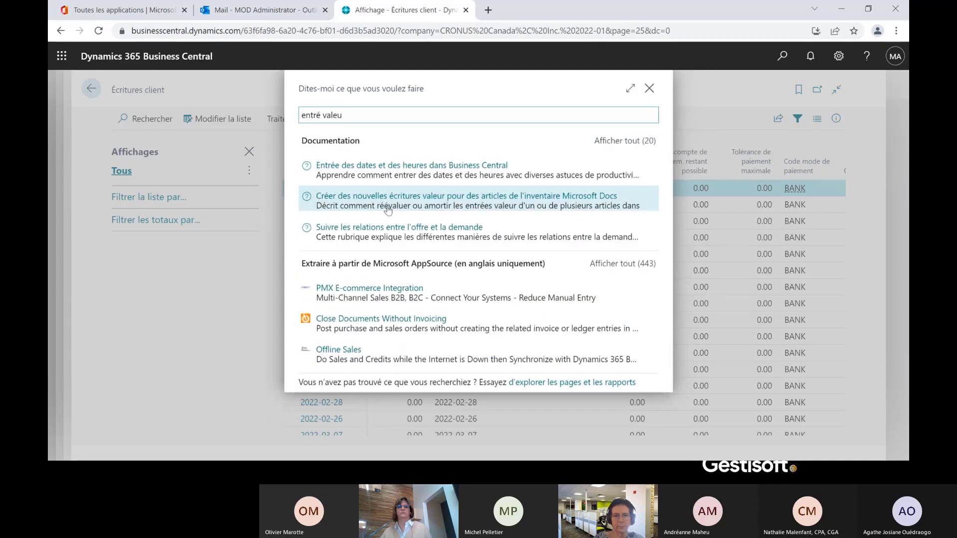
key(ctrl+a)
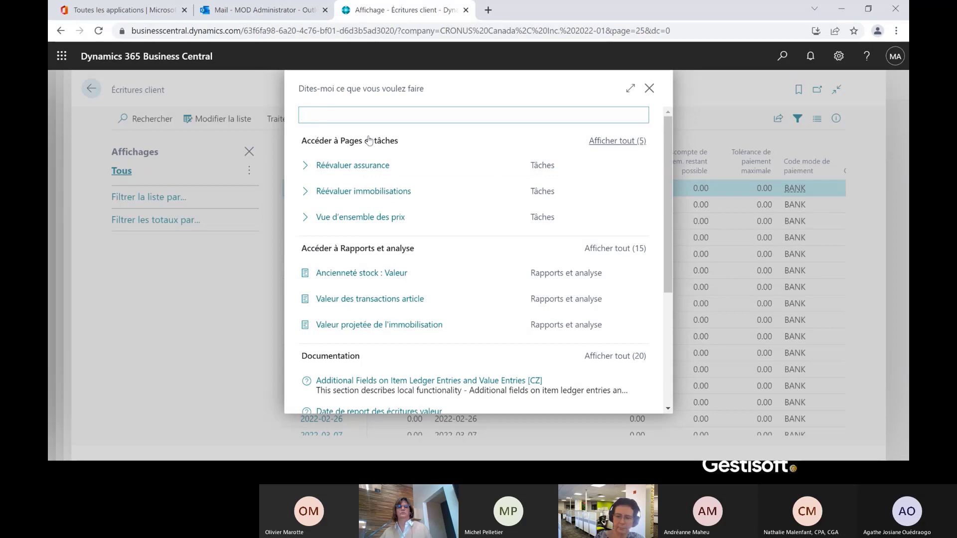
Search for "Écriture va" and open the Écritures valeur list.
text(Éc)
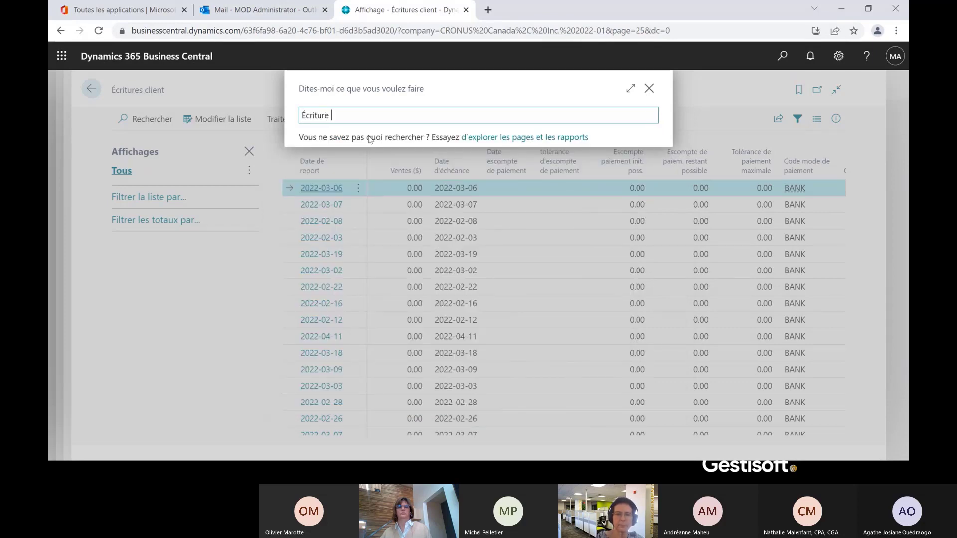
text(riture)
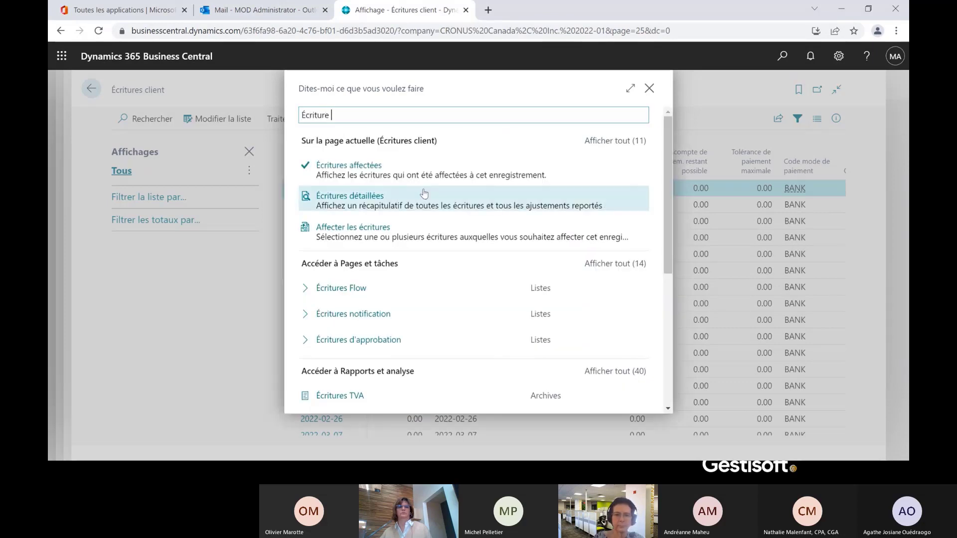
text( va)
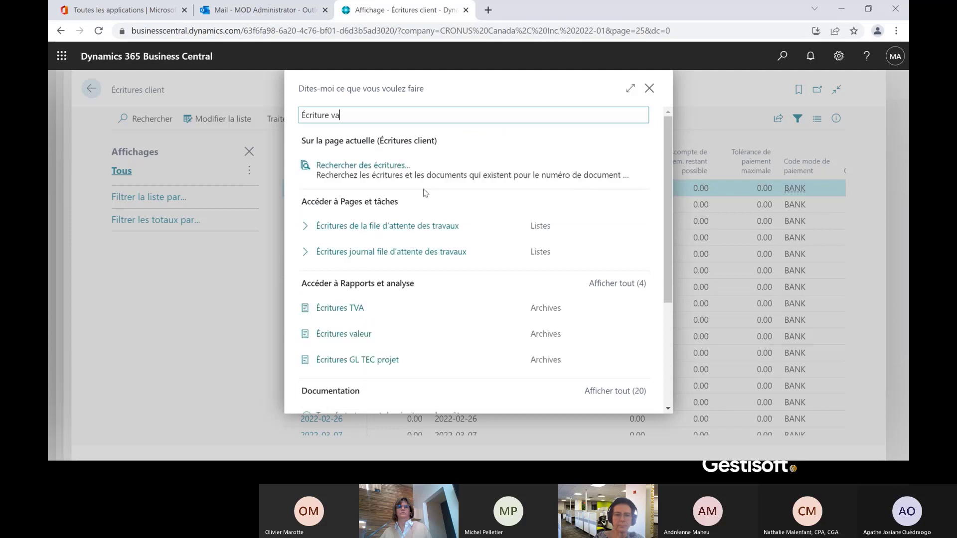
click(339, 334)
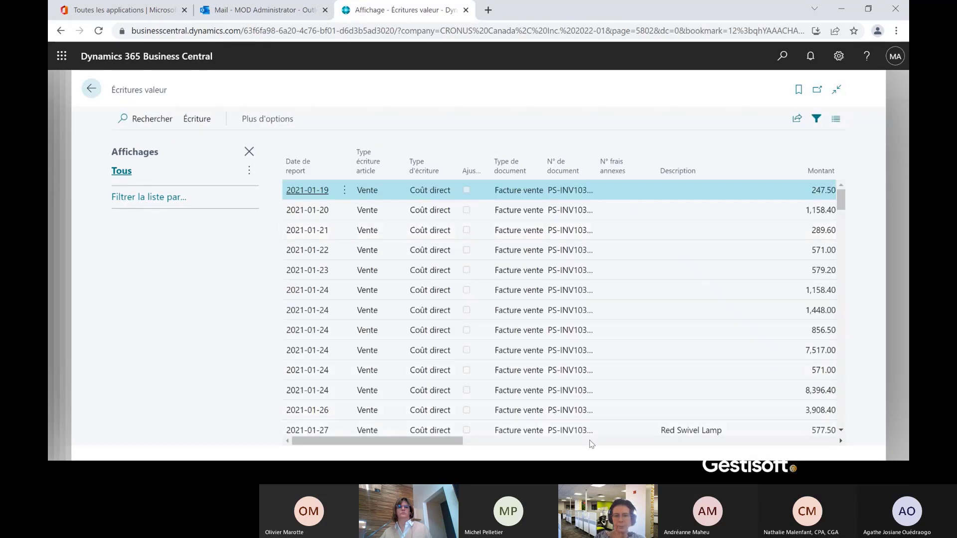
Examine the amount, cost and quantity columns of the value entries, and hide the list's Affichages pane.
click(590, 441)
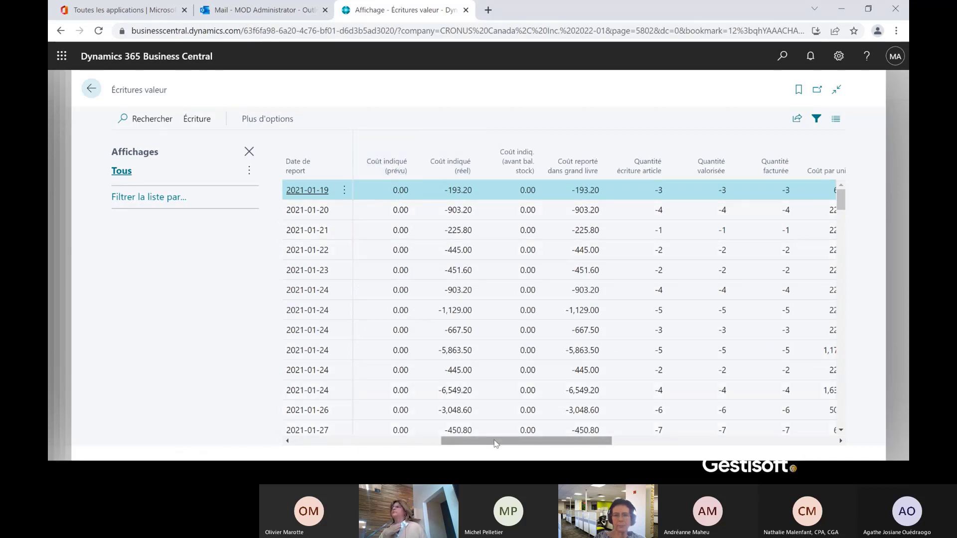
drag(485, 442, 445, 445)
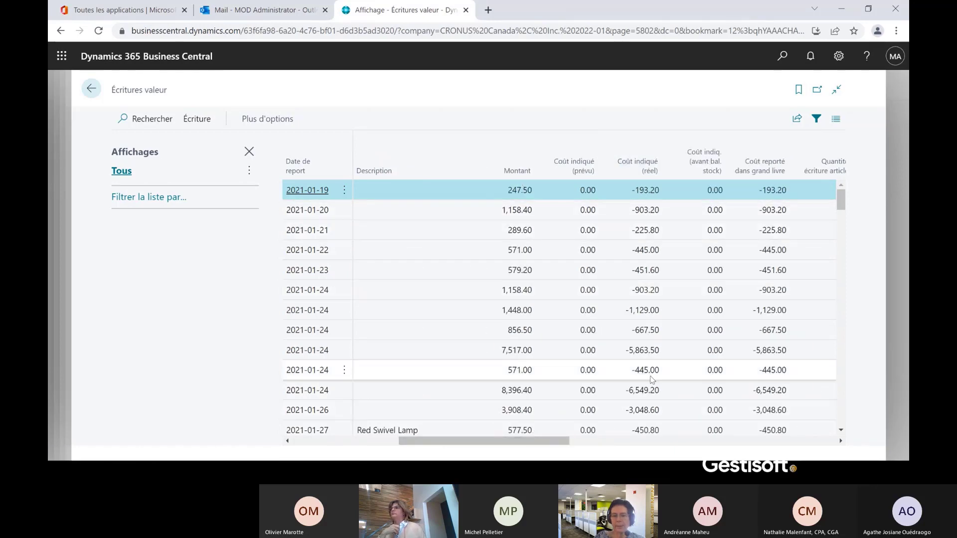
scroll(652, 359, down, 2)
scroll(652, 359, down, 7)
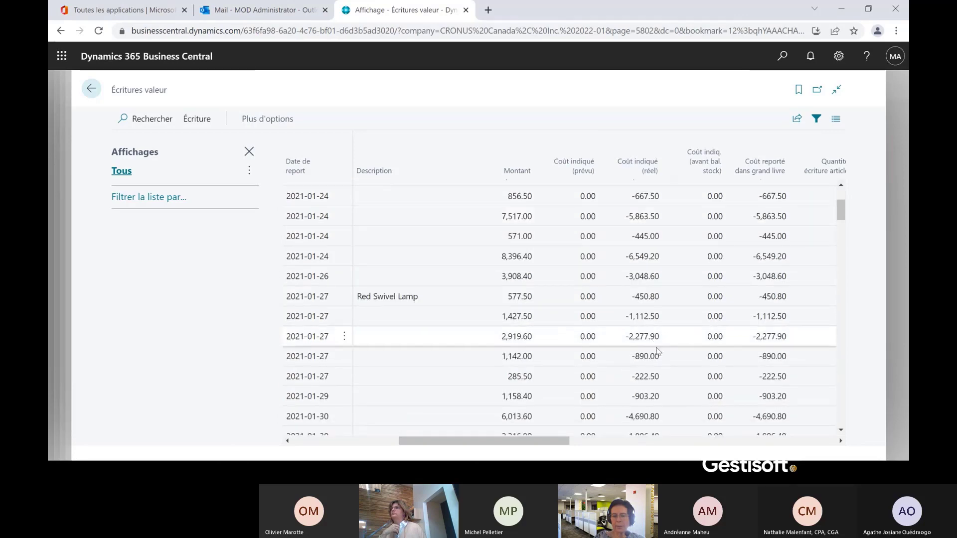
click(631, 238)
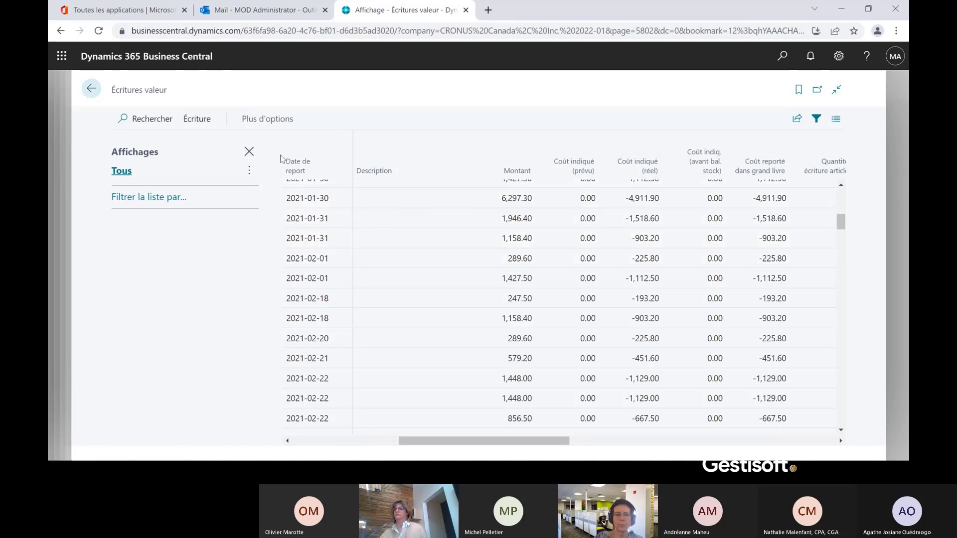
click(249, 152)
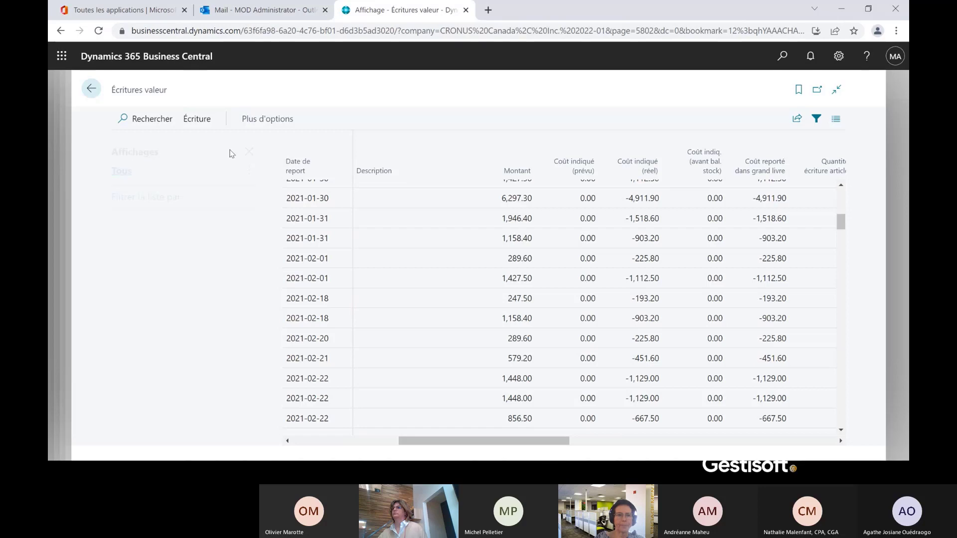
Return to the 1-CUST Customers report, closing the PERIODE columns and cancelling the column template selection.
click(92, 90)
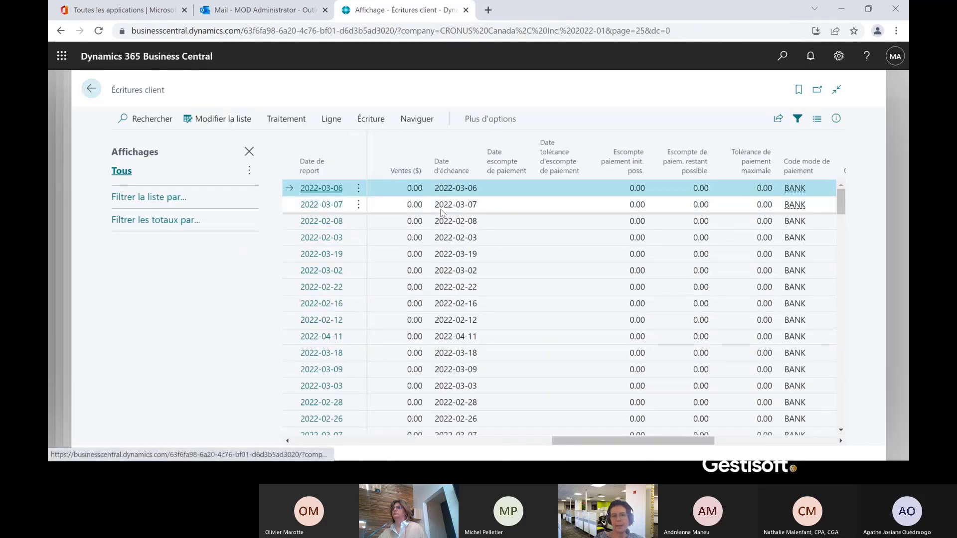
click(95, 93)
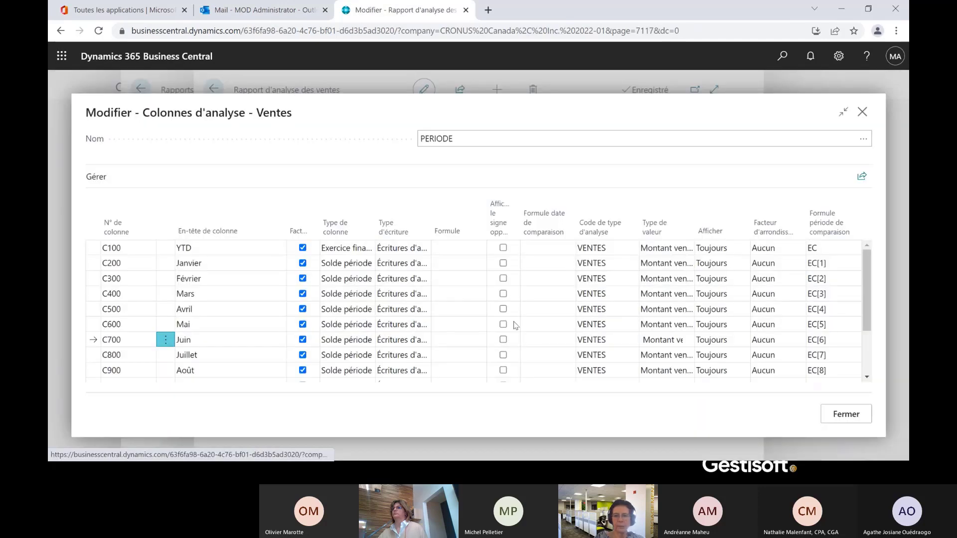
click(848, 416)
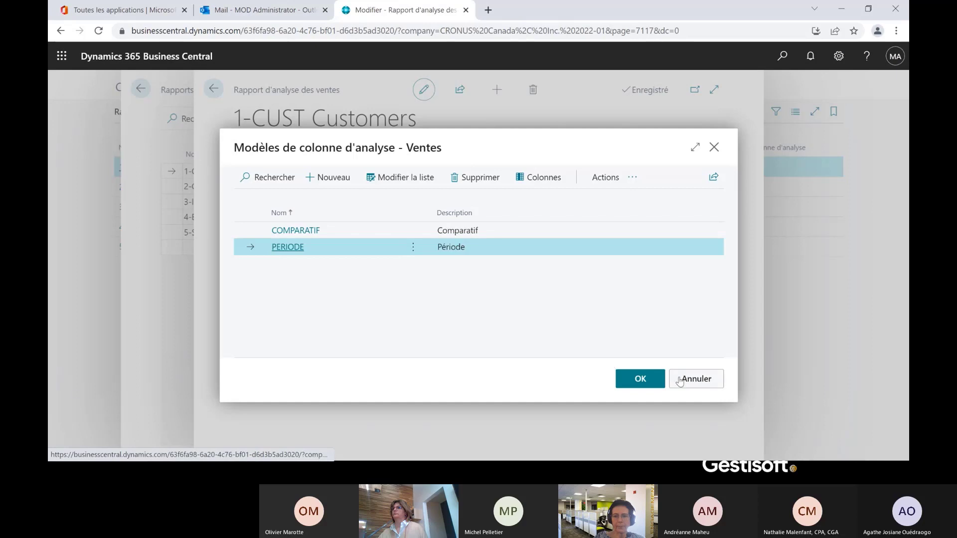
click(693, 380)
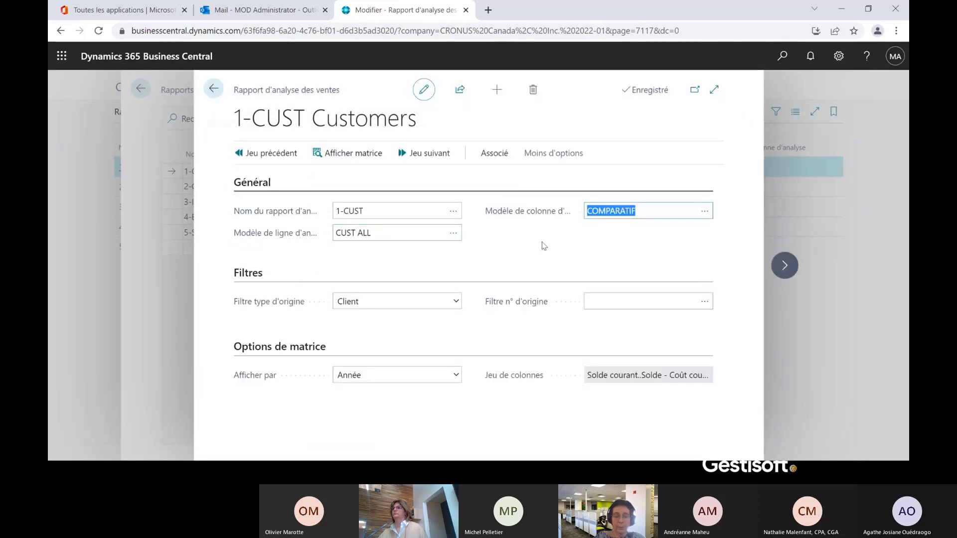
Examine the source type filter options, keep Client, and view the customers available for the source number filter without selecting one.
click(369, 305)
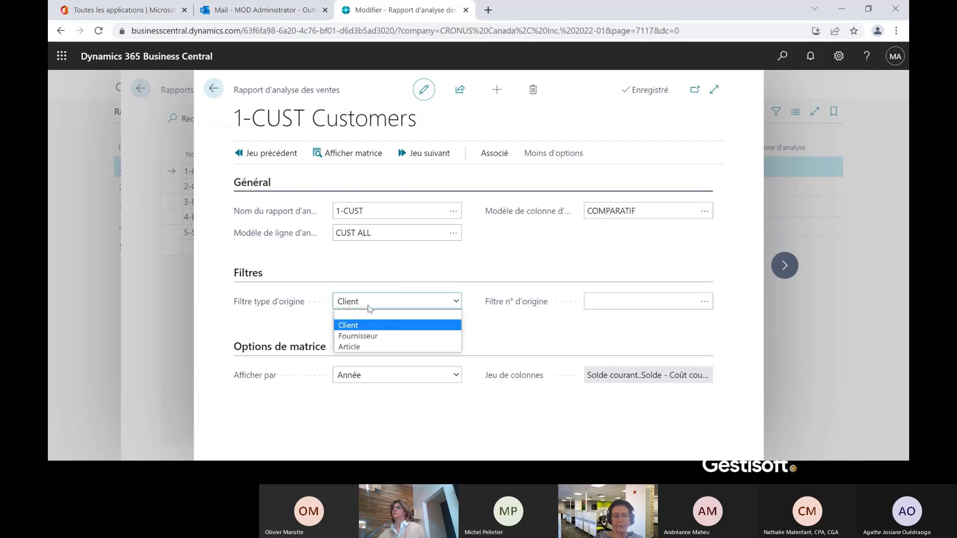
click(356, 330)
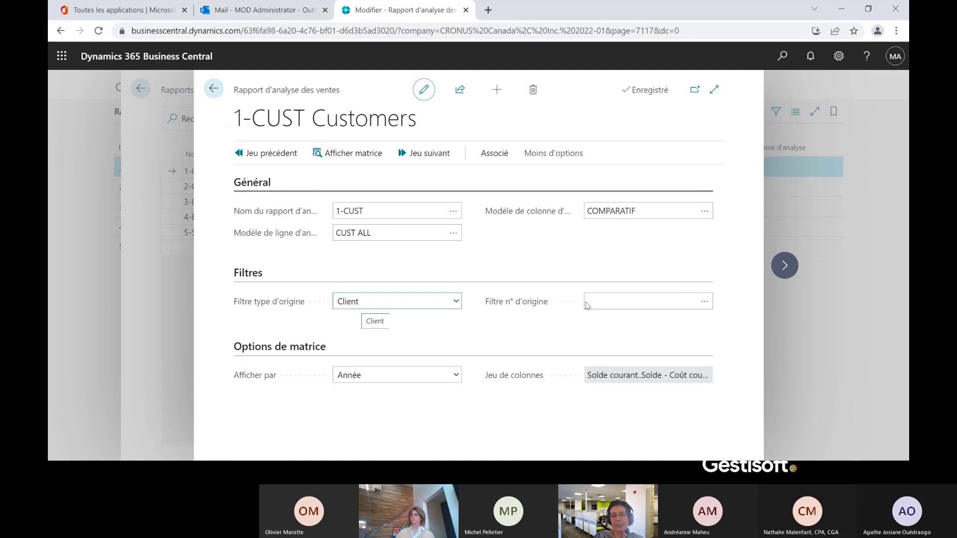
click(705, 302)
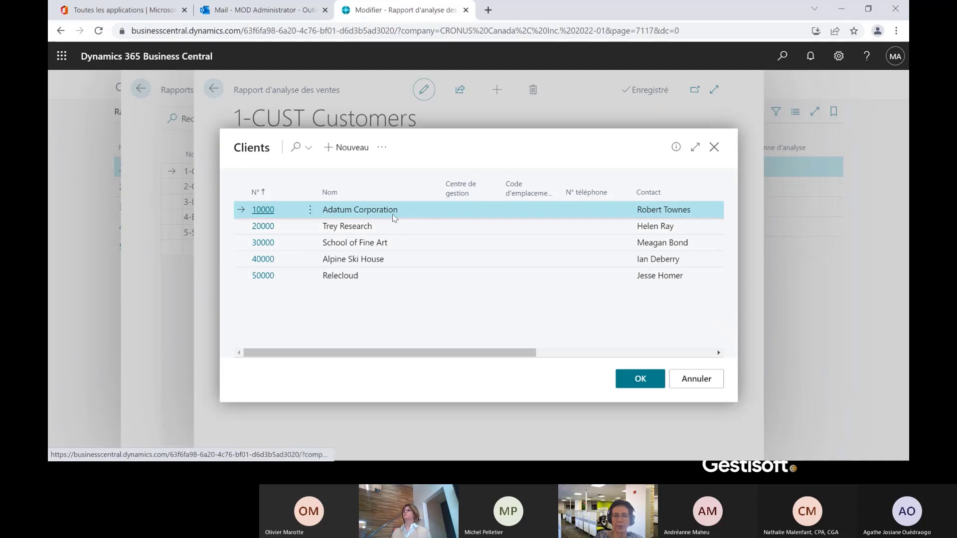
click(690, 380)
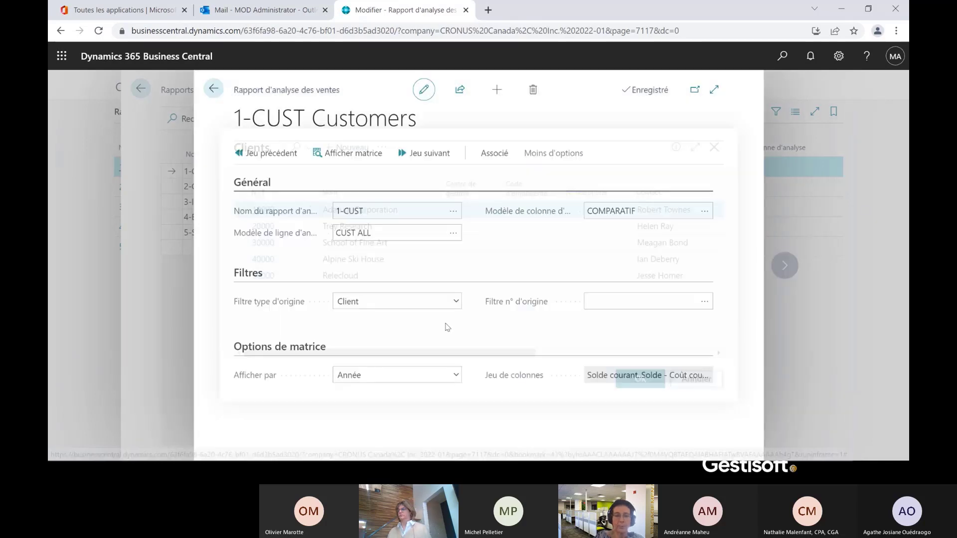
Set the source type filter to Article and view the items available for the source number filter without selecting one.
click(453, 302)
click(594, 316)
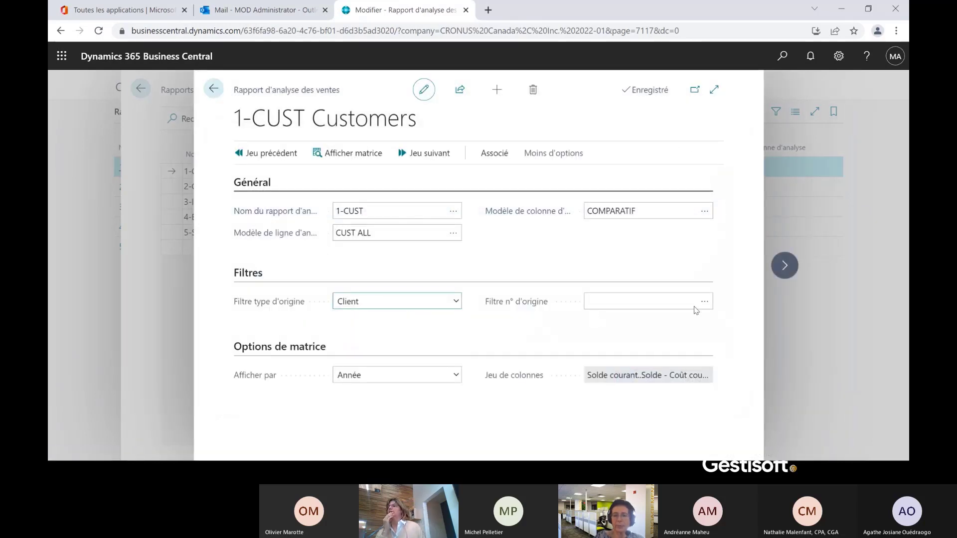
click(705, 303)
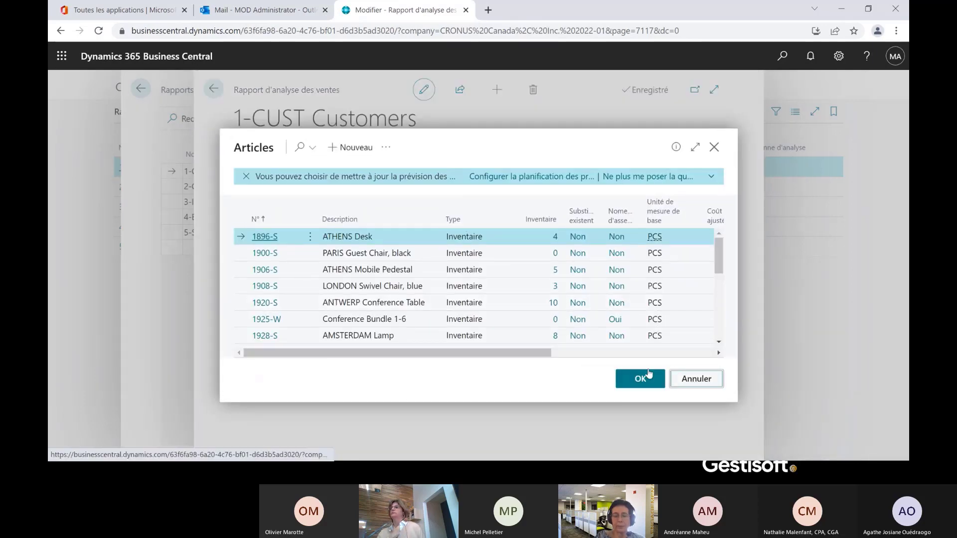
click(695, 380)
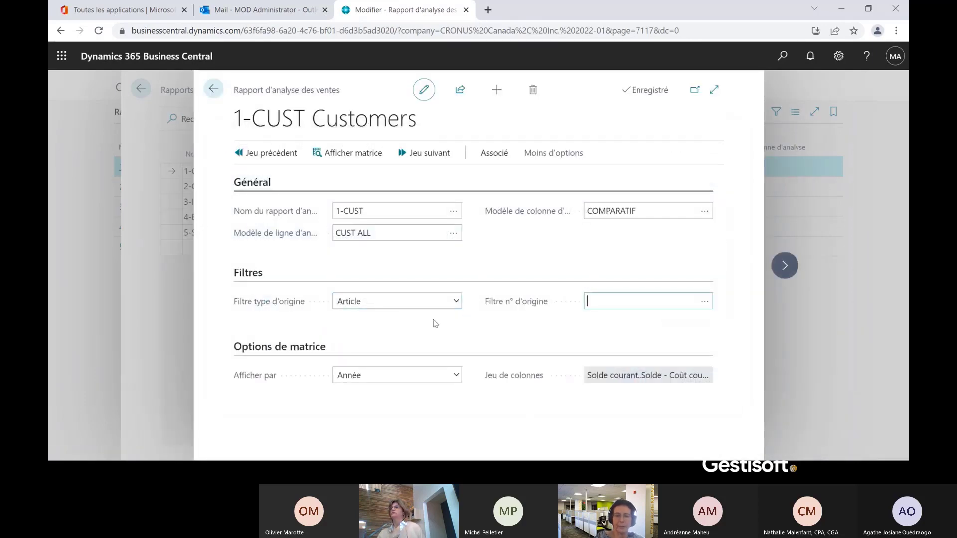
Clear the report's source type filter by choosing the blank option.
click(449, 303)
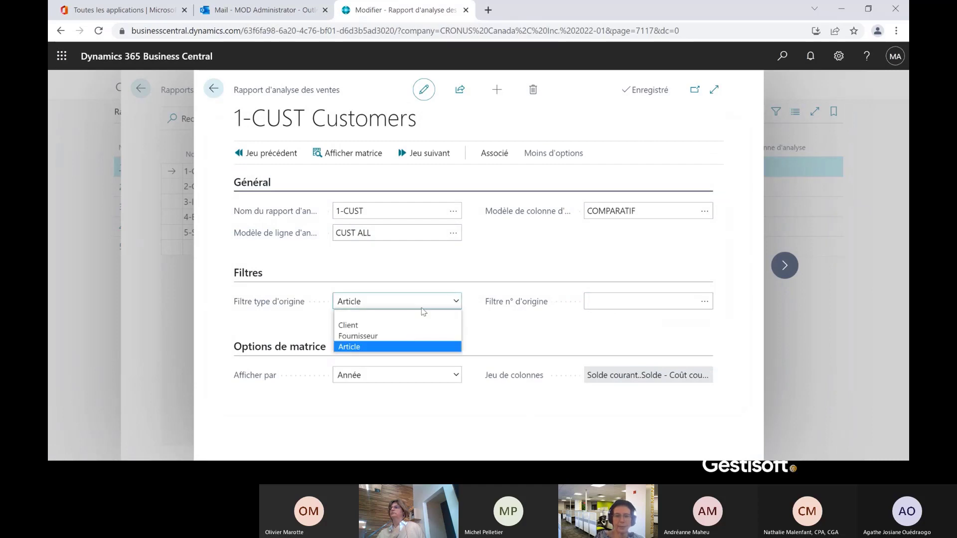
click(397, 343)
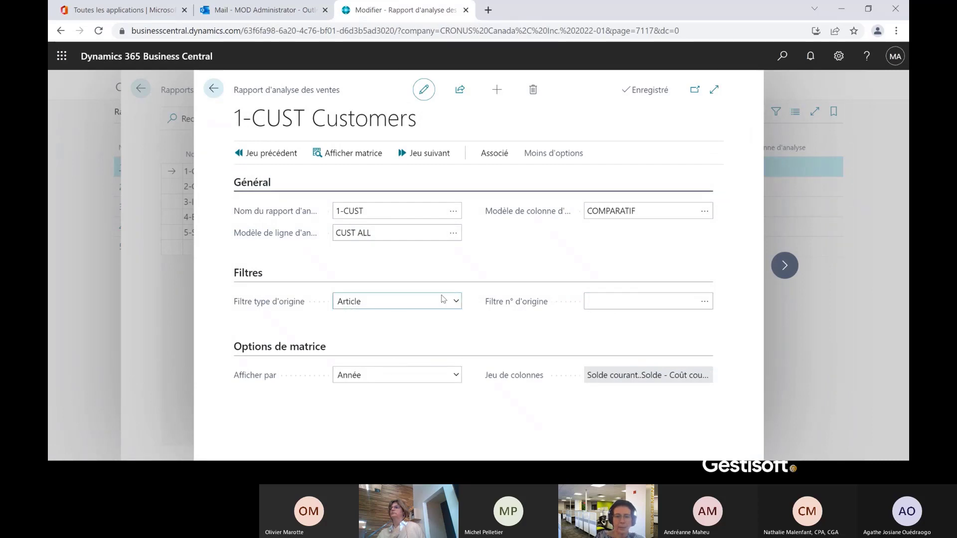
click(457, 302)
click(455, 311)
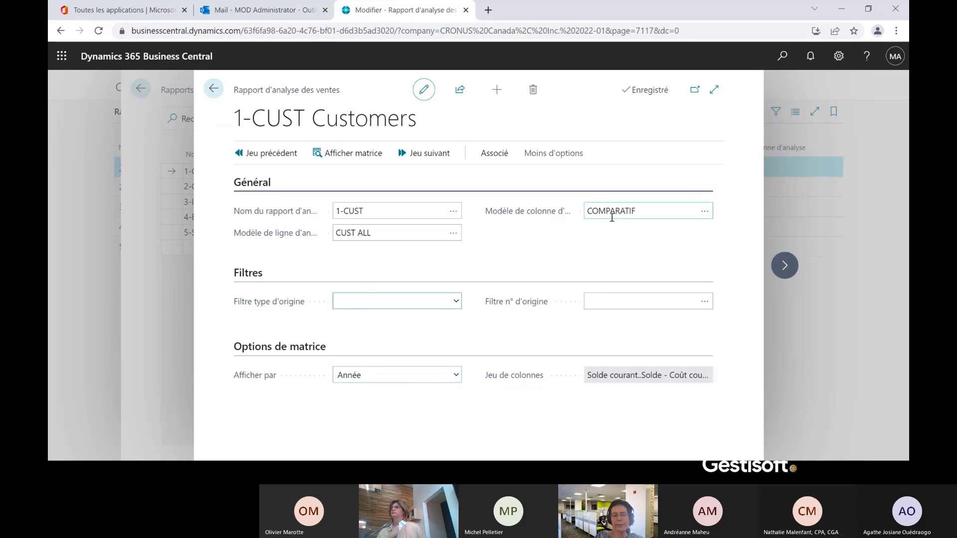
Examine the period options for the matrix, keep Année, and display the sales analysis matrix with the COMPARATIF columns.
click(455, 380)
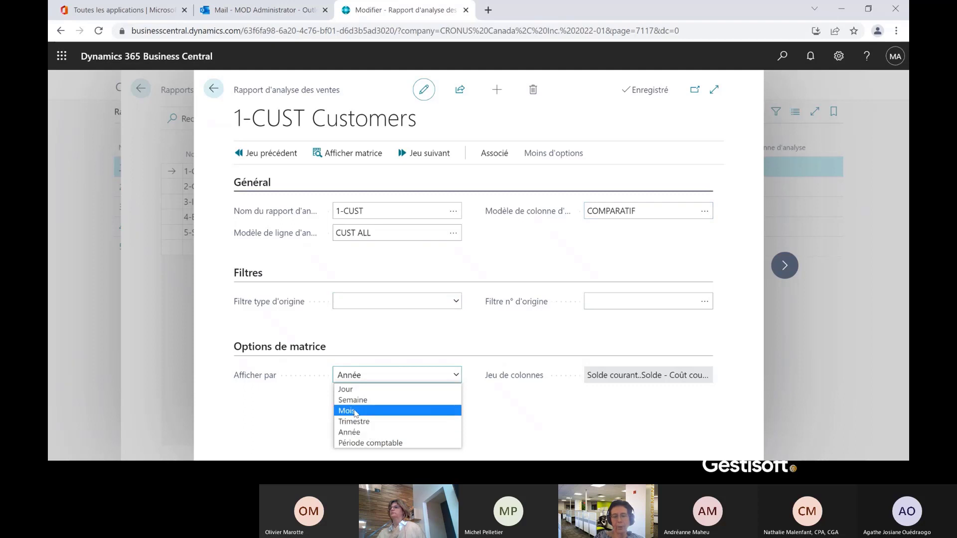
click(359, 432)
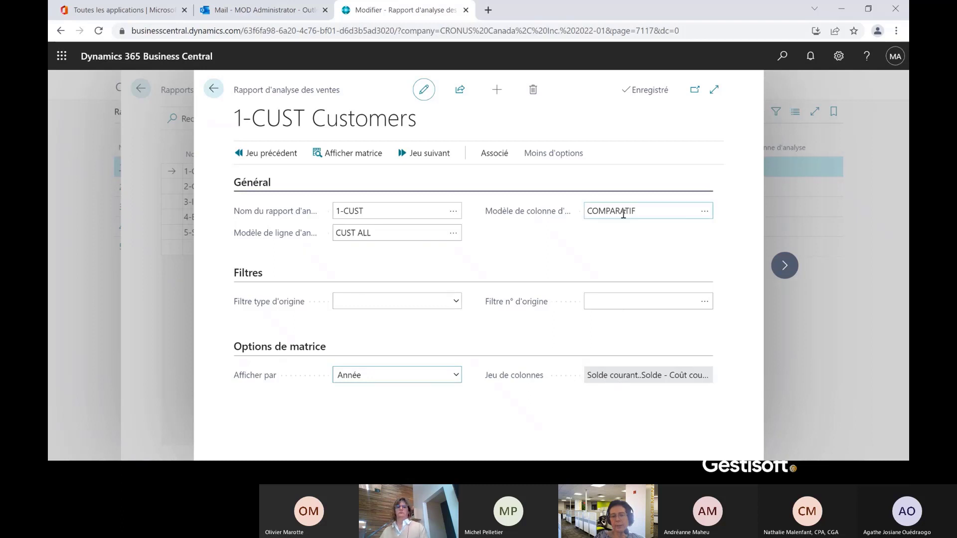
click(353, 154)
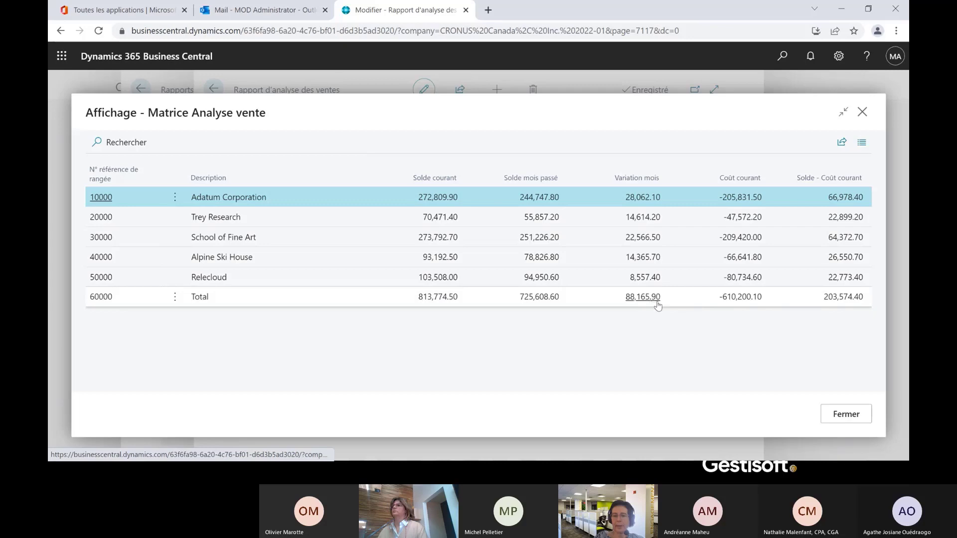
click(783, 59)
text(plan)
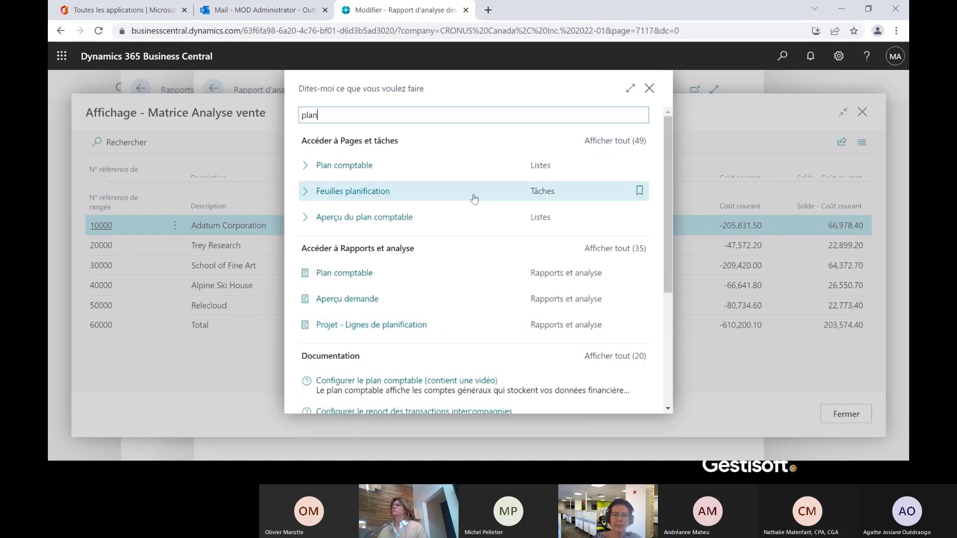
click(348, 273)
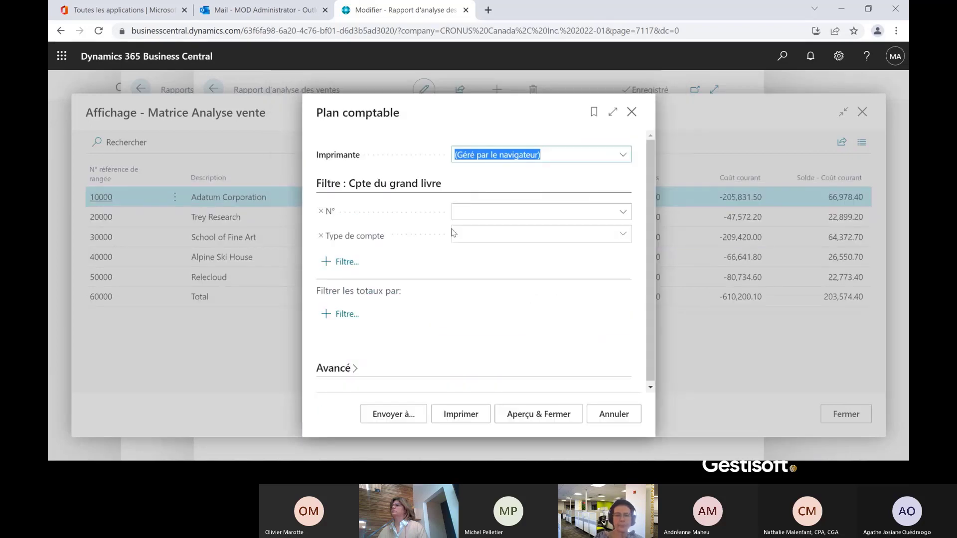
click(601, 415)
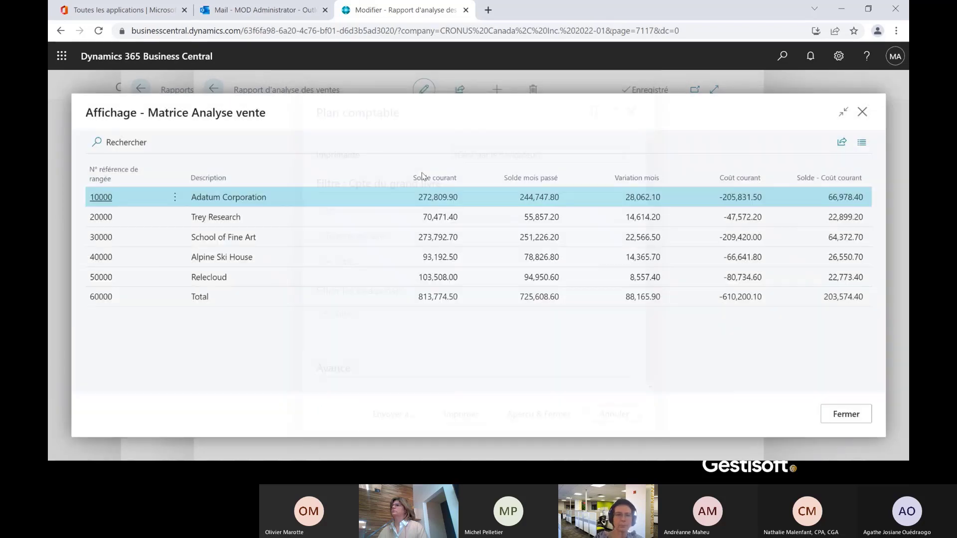
Search for the Plan comptable list page, open it, and apply its saved Revenues Office view.
click(783, 58)
text(plan com)
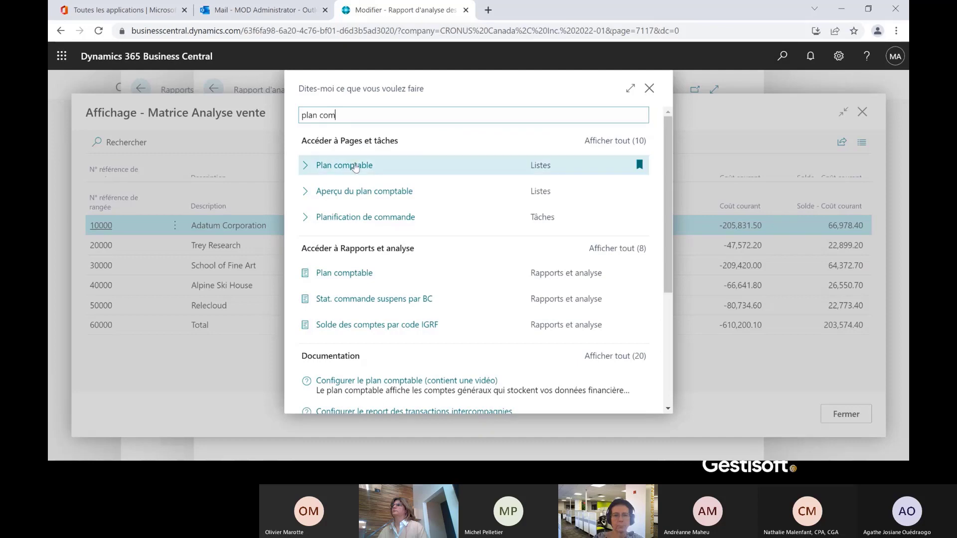
click(355, 166)
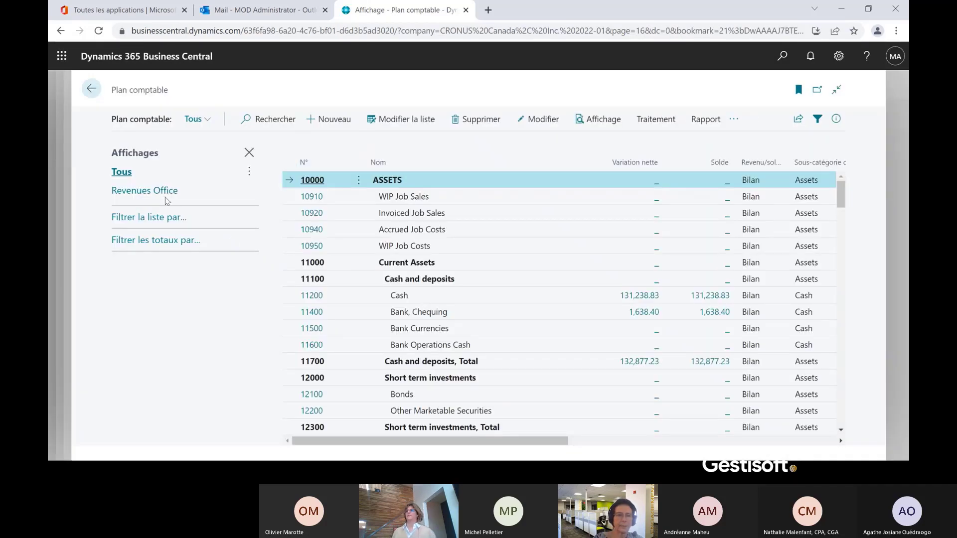
click(145, 190)
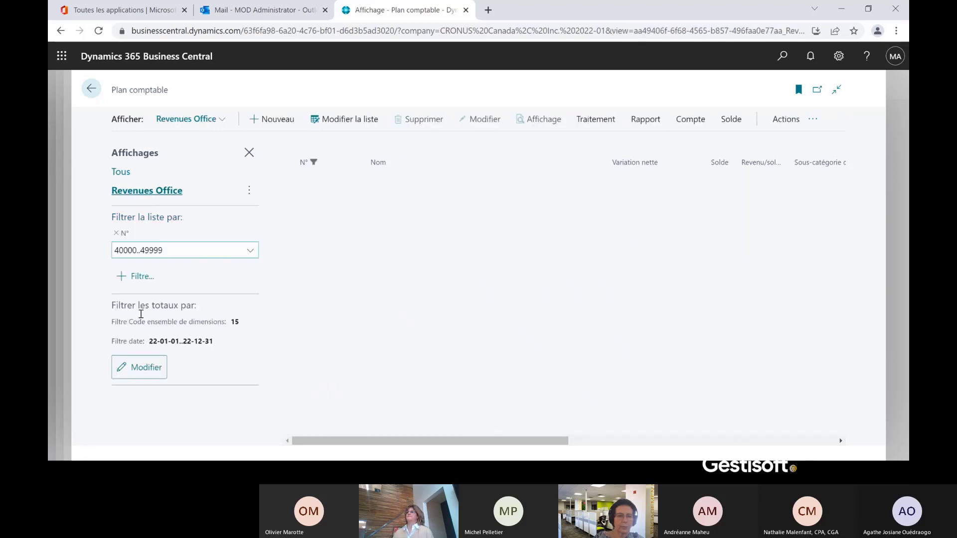
Remove the dimension set filter from the totals and set the date filter to 2022-01-01..2022-01-31.
click(140, 367)
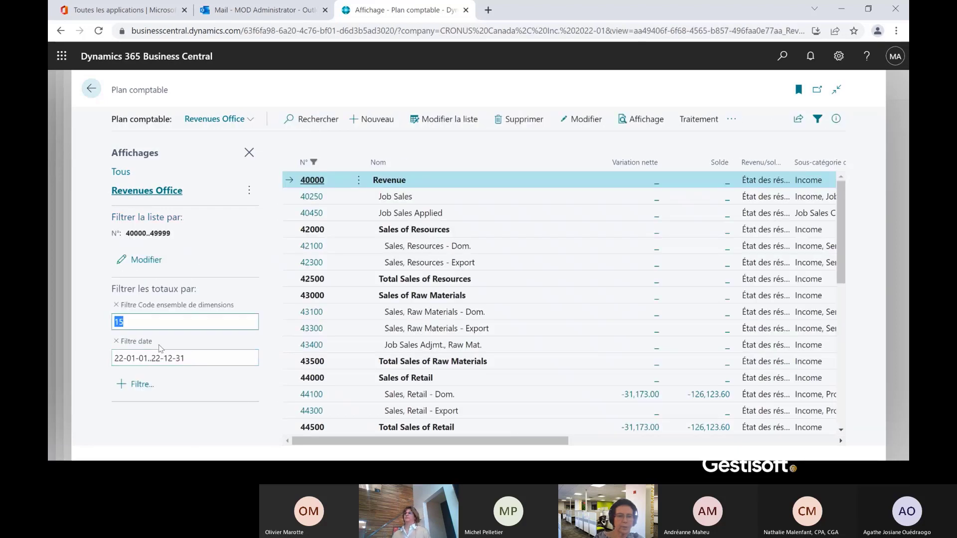
click(116, 305)
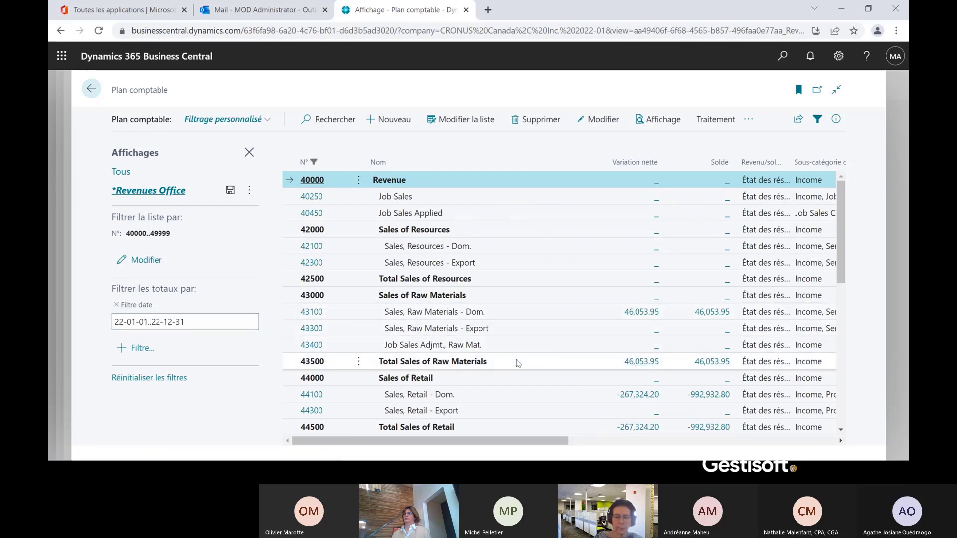
click(197, 324)
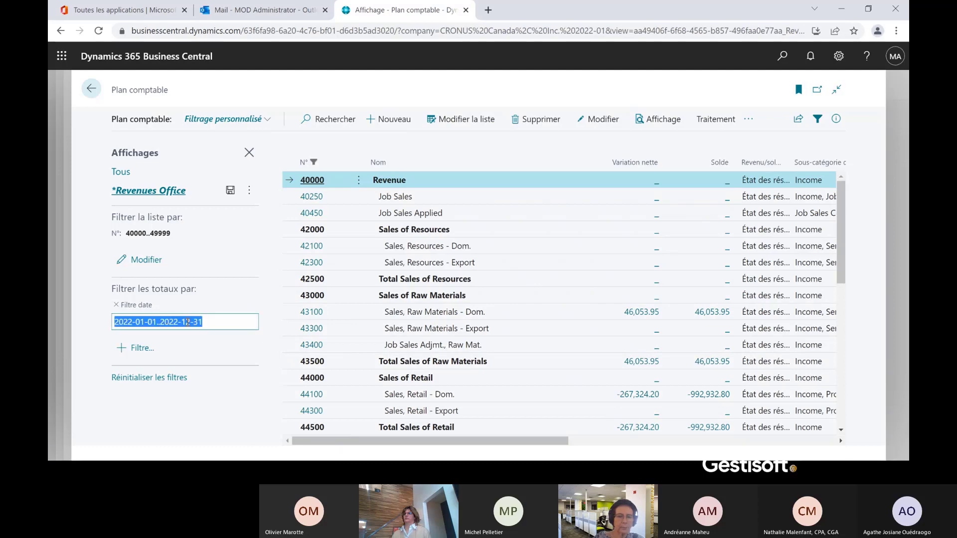
click(185, 321)
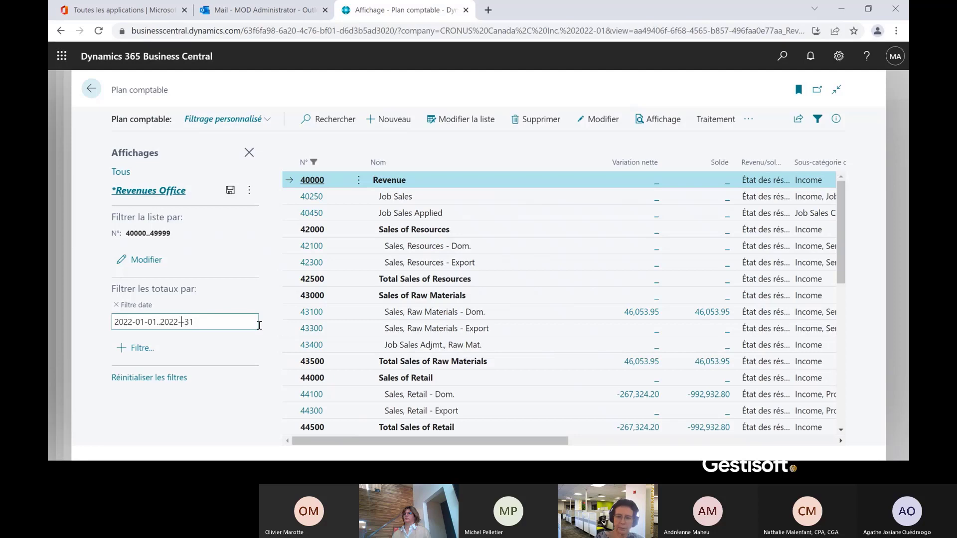
key(Return)
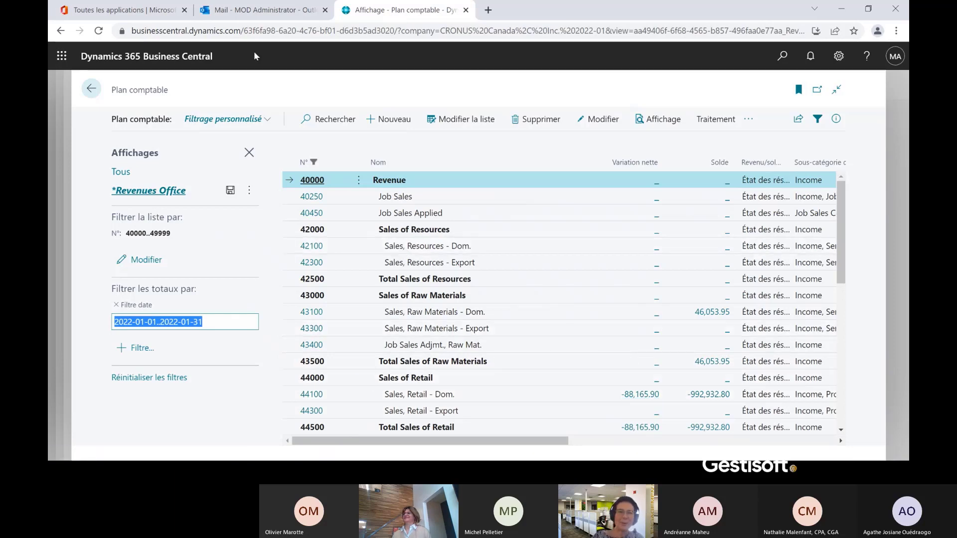
Examine the general ledger entries behind the net change of account 44100 Sales, Retail - Dom., and return to the sales analysis matrix.
click(635, 398)
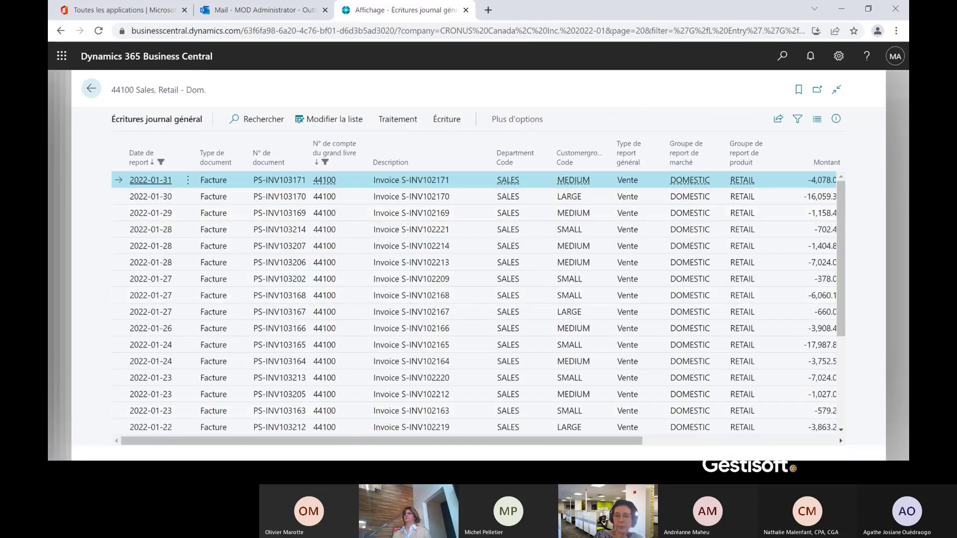
click(683, 441)
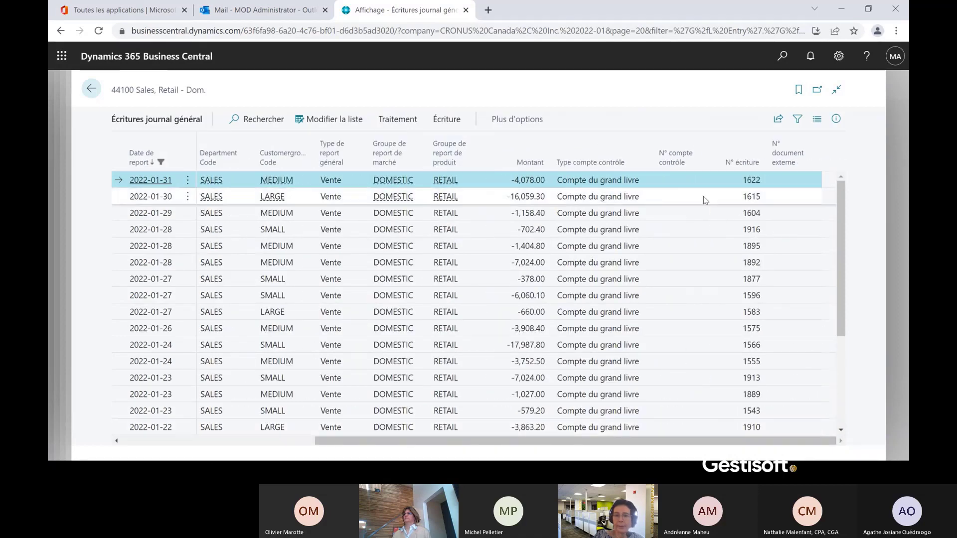
drag(765, 441, 418, 447)
click(88, 91)
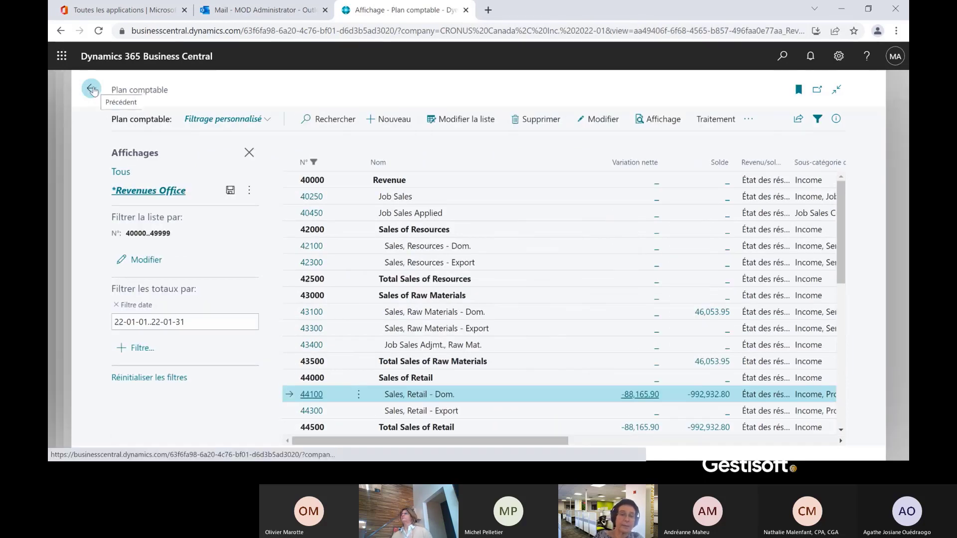
click(91, 90)
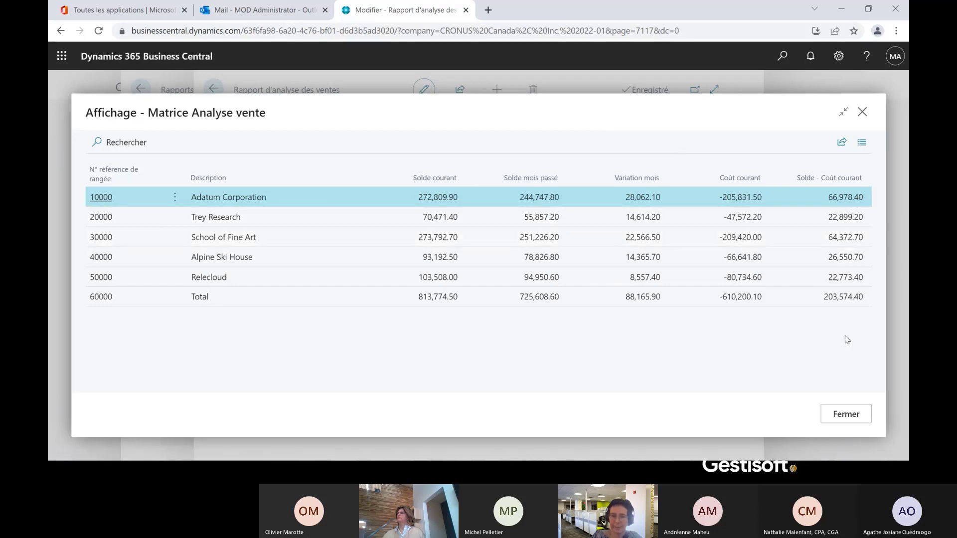
Examine the value entries behind Relecloud's Solde mois passé amount, including the cost and dimension columns, and close the matrix.
click(538, 279)
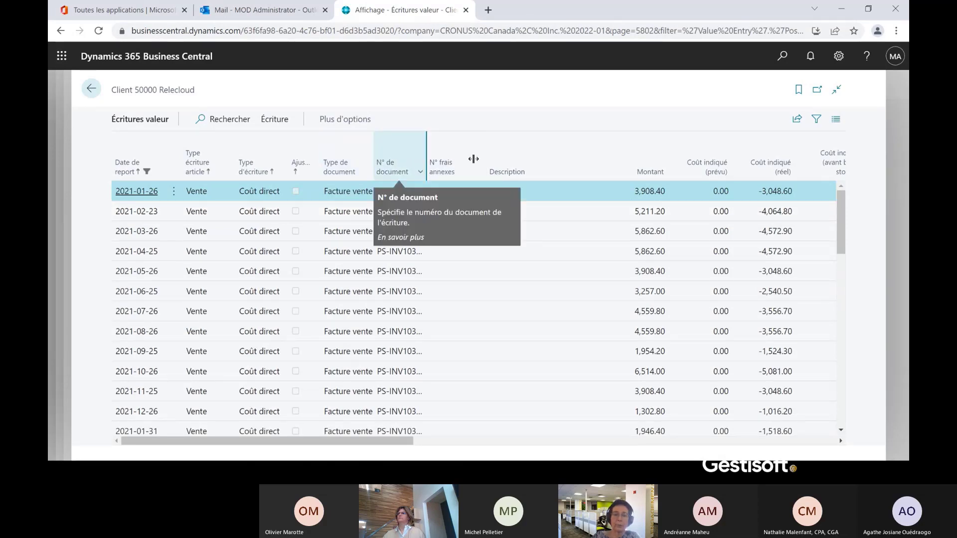
drag(473, 158, 472, 158)
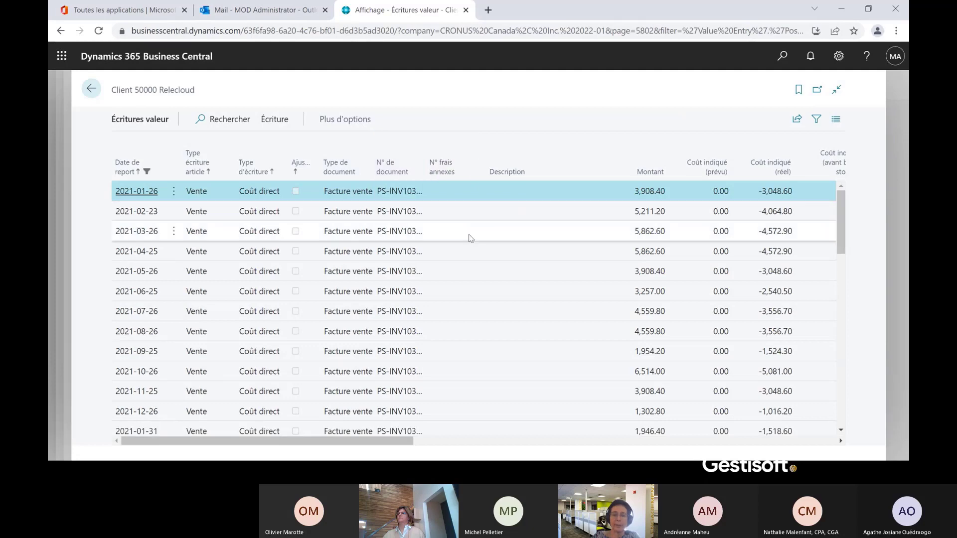
click(820, 441)
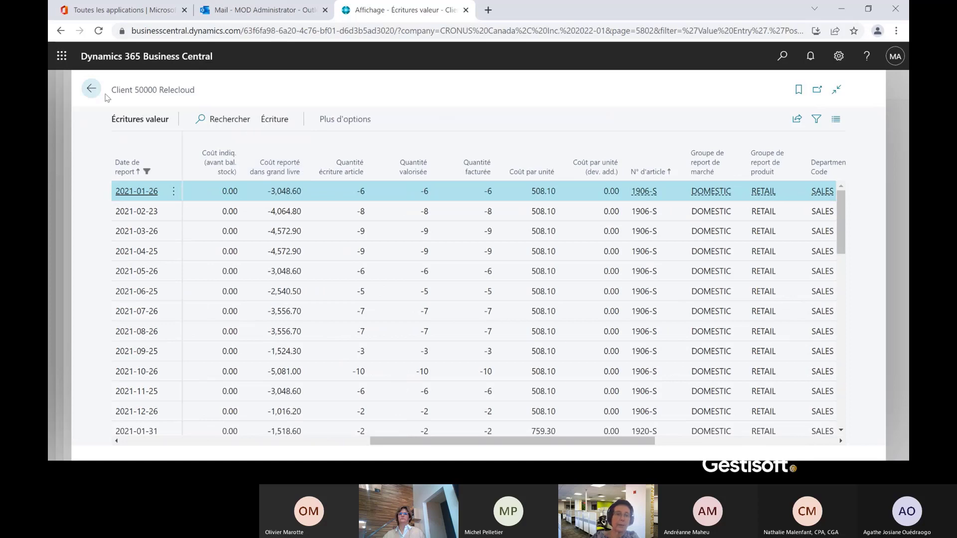
click(90, 92)
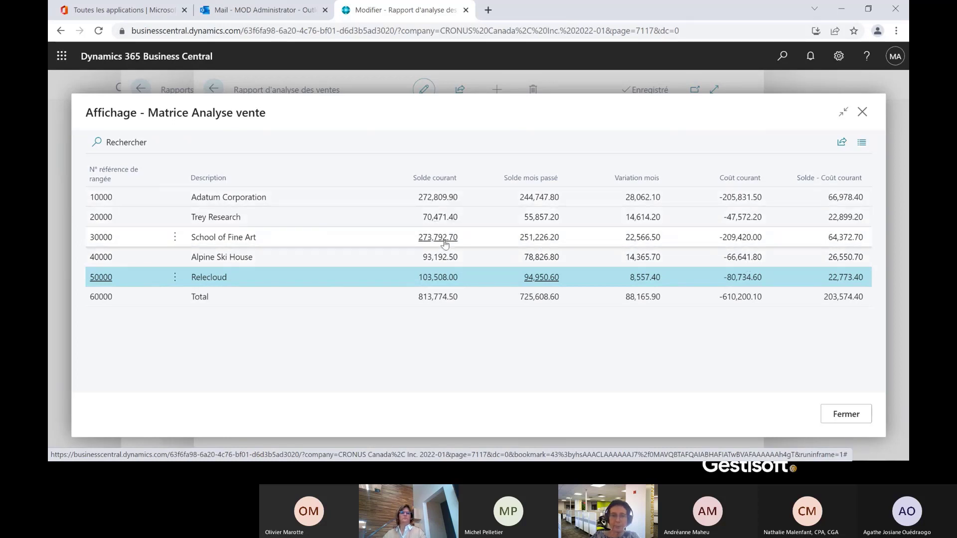
click(845, 416)
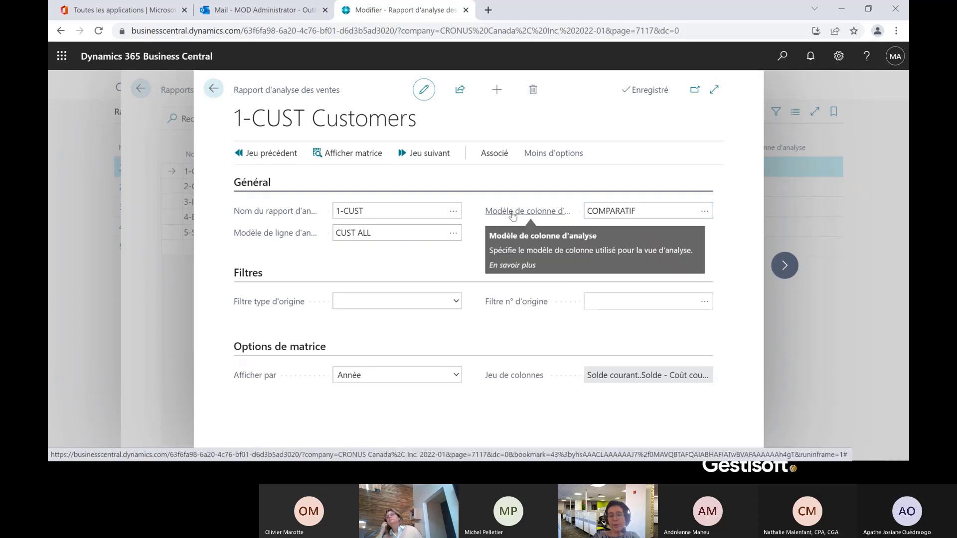
Set the 1-CUST report's analysis column template to PERIODE and display the matrix.
click(704, 210)
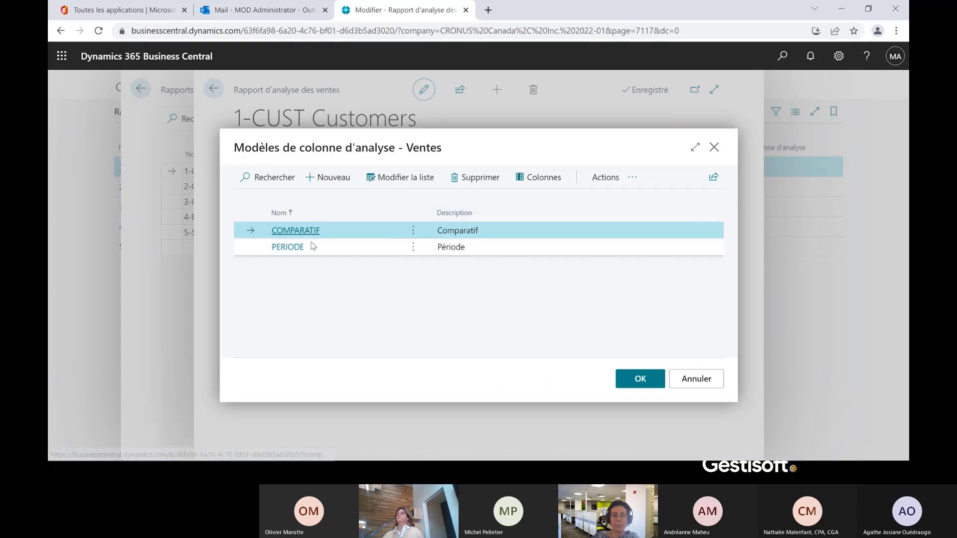
click(313, 247)
click(640, 378)
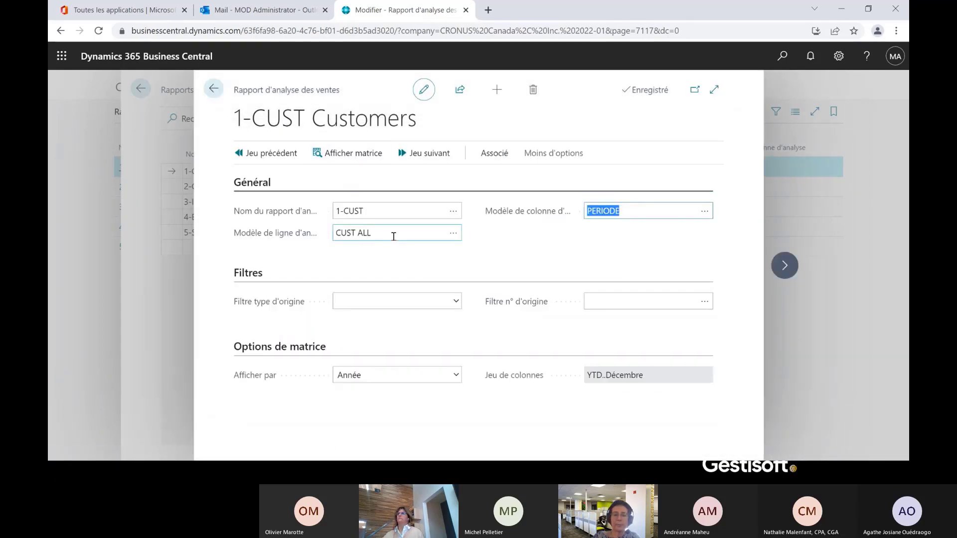
click(362, 159)
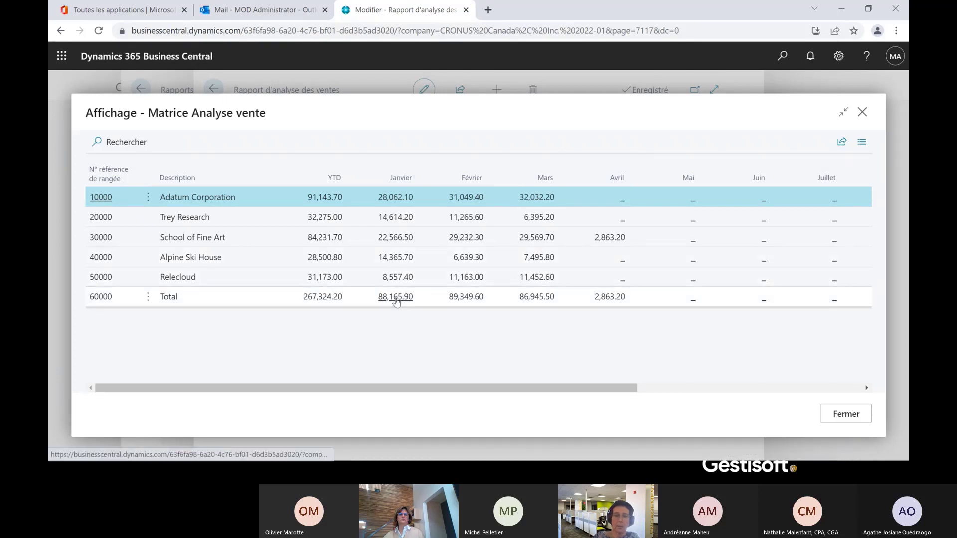
View the value entries behind Relecloud's Janvier amount and close the matrix.
click(396, 281)
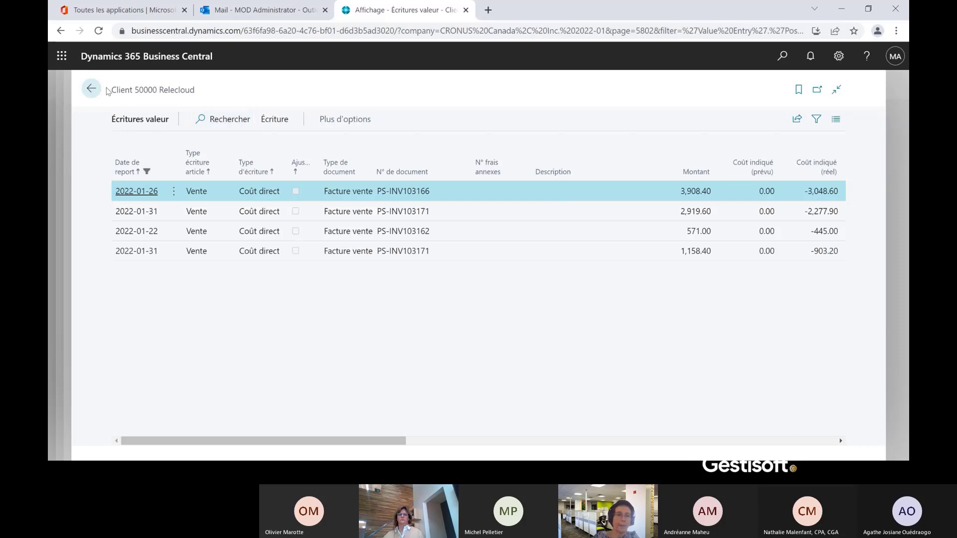
click(91, 89)
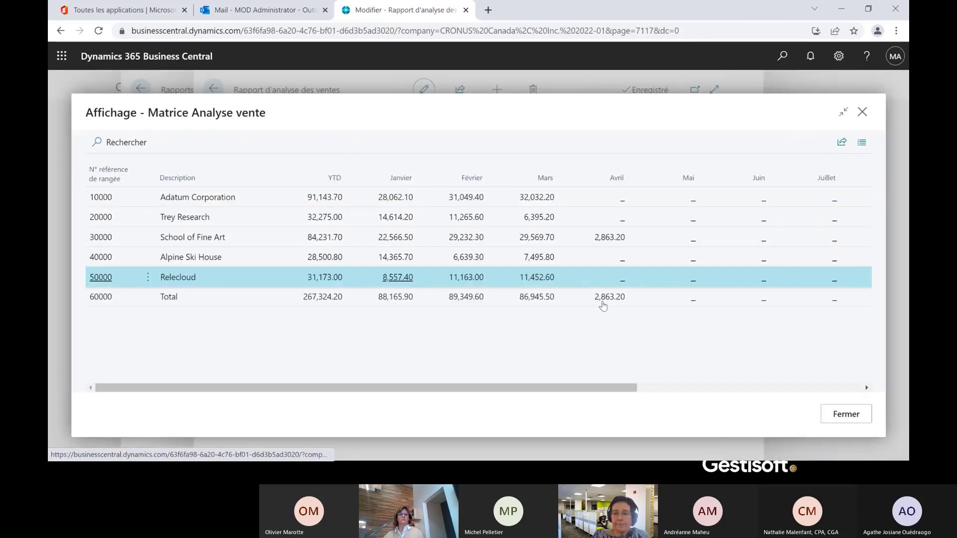
click(841, 416)
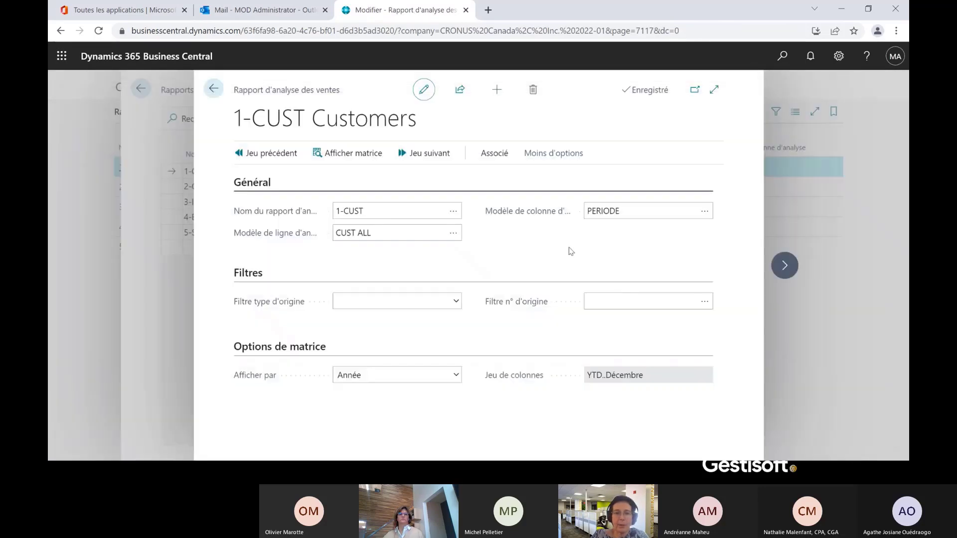
Return to the list of sales analysis reports and open the 2-CUST_GRP report for editing.
click(215, 89)
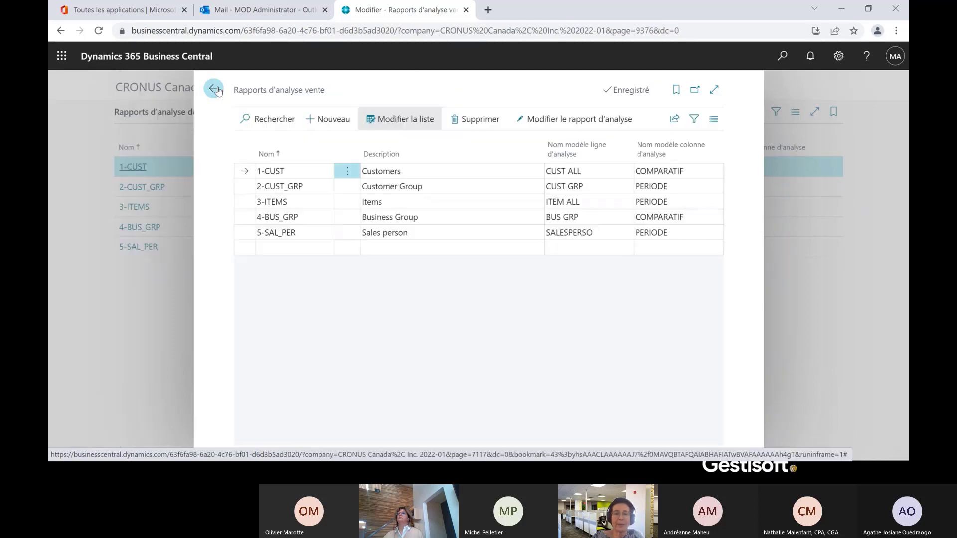
click(245, 187)
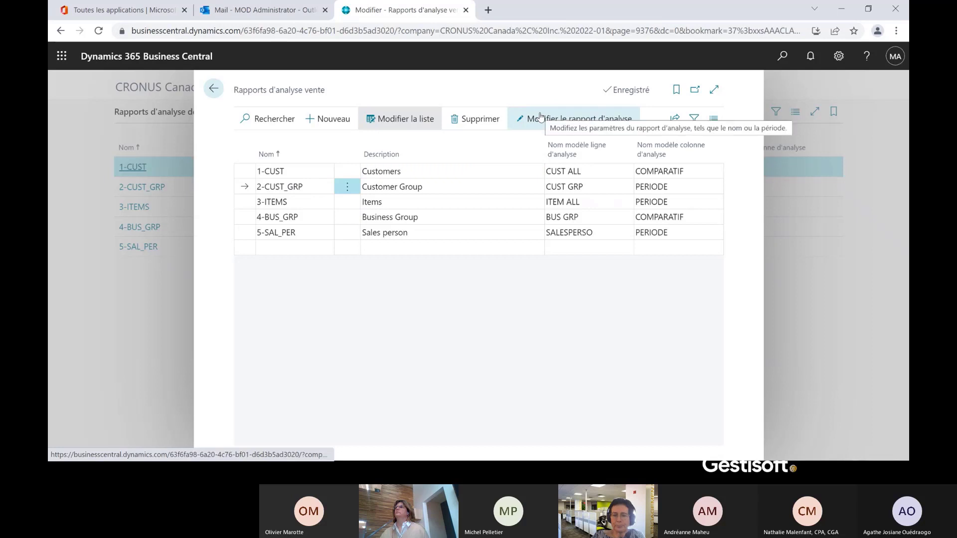
click(540, 118)
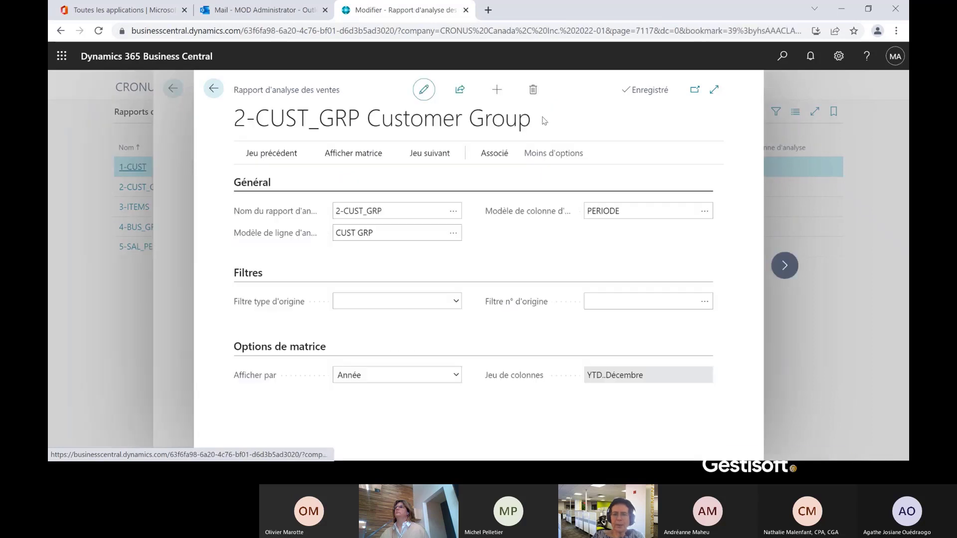
Open the lines of the CUST GRP row template and examine the Small line's description, customer range and Customergroup totalling.
click(452, 238)
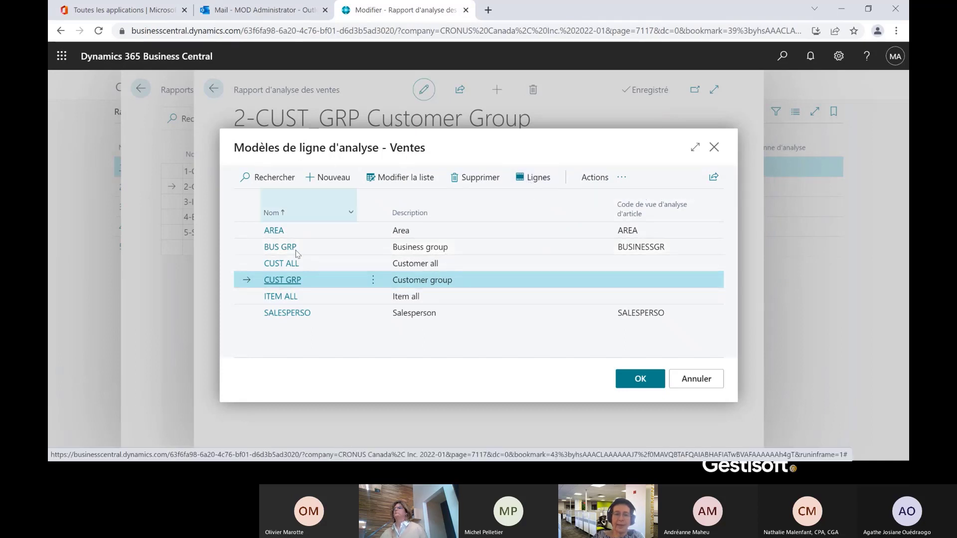
click(540, 179)
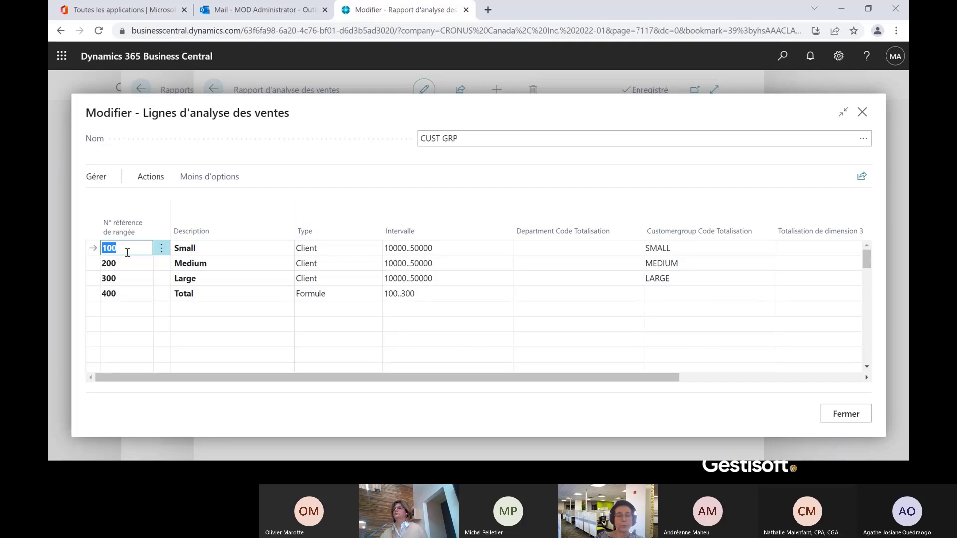
click(199, 252)
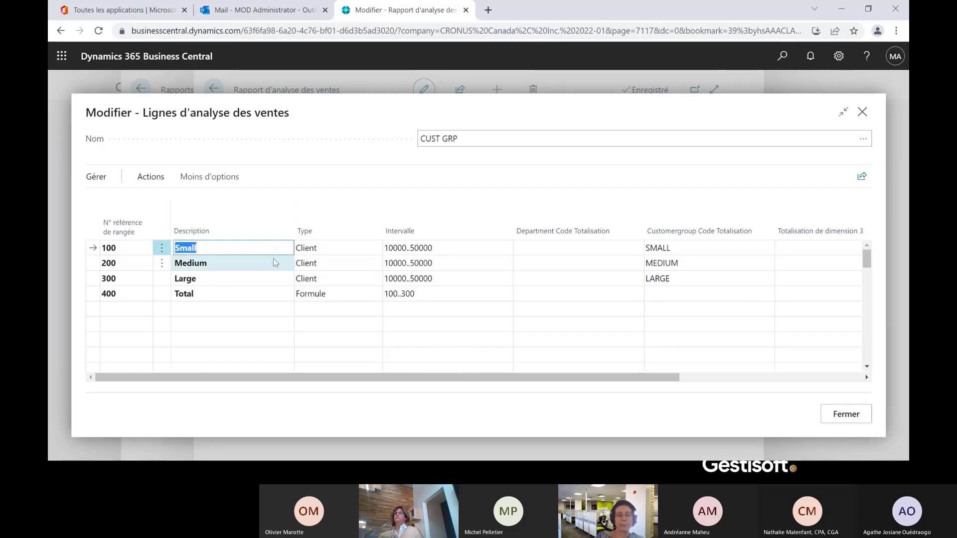
click(446, 248)
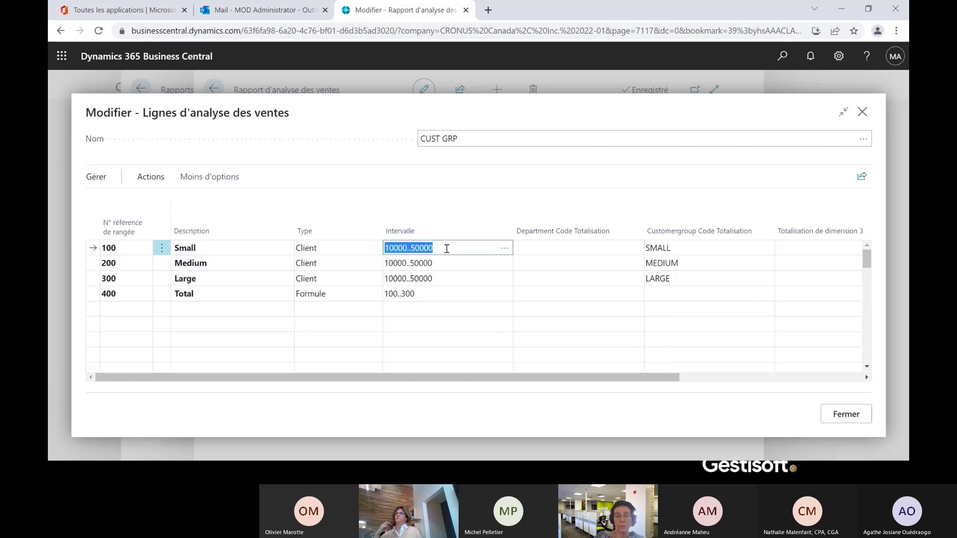
click(685, 246)
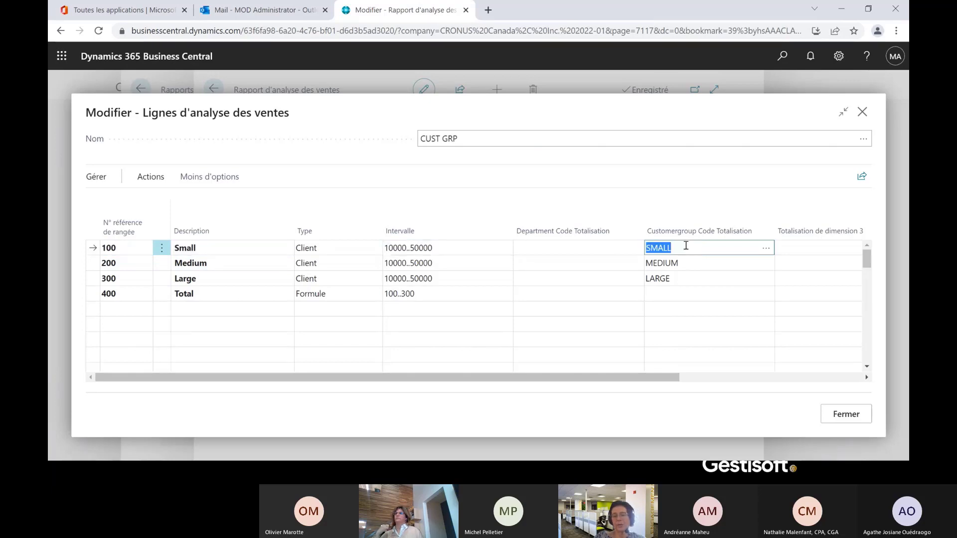
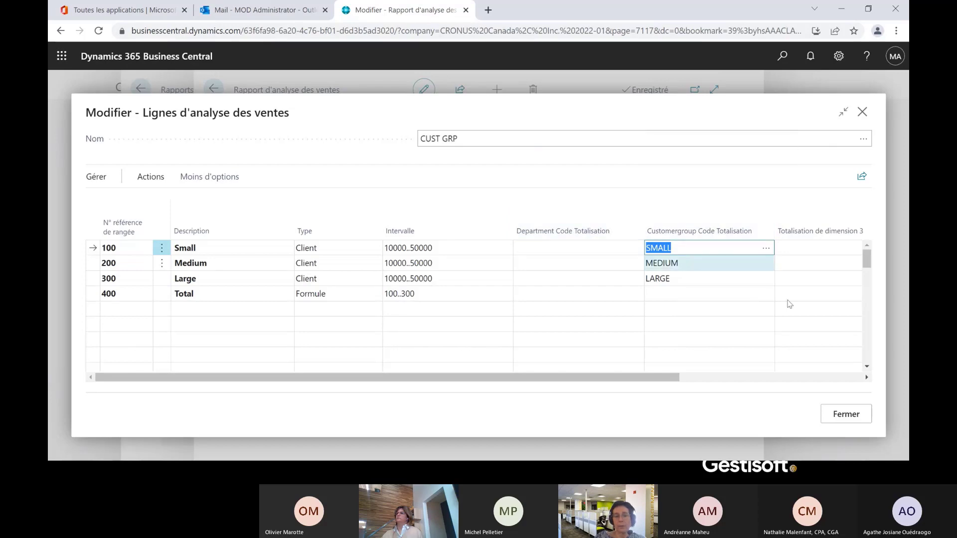
Close the row template lines, keep CUST GRP as the 2-CUST_GRP report's row template, and view its sales analysis matrix by period.
click(843, 422)
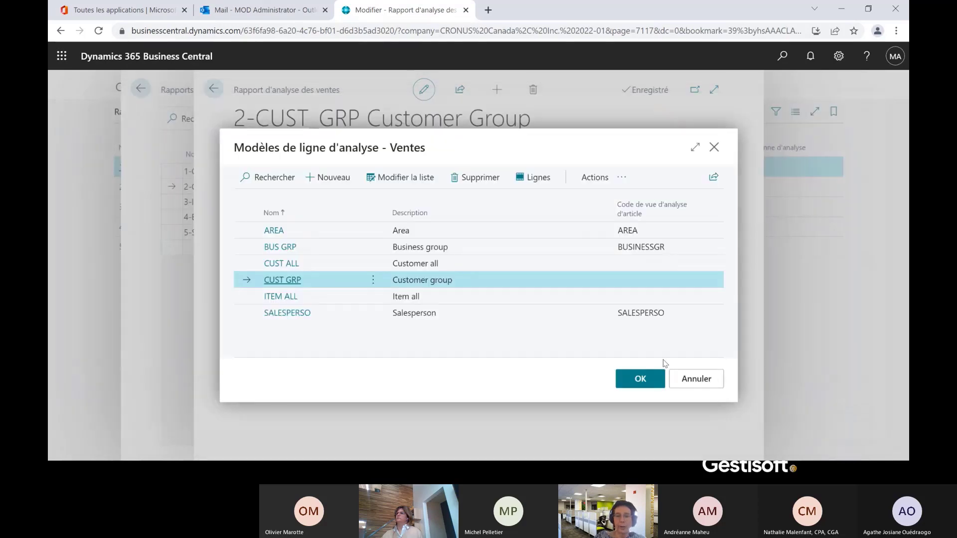
click(642, 378)
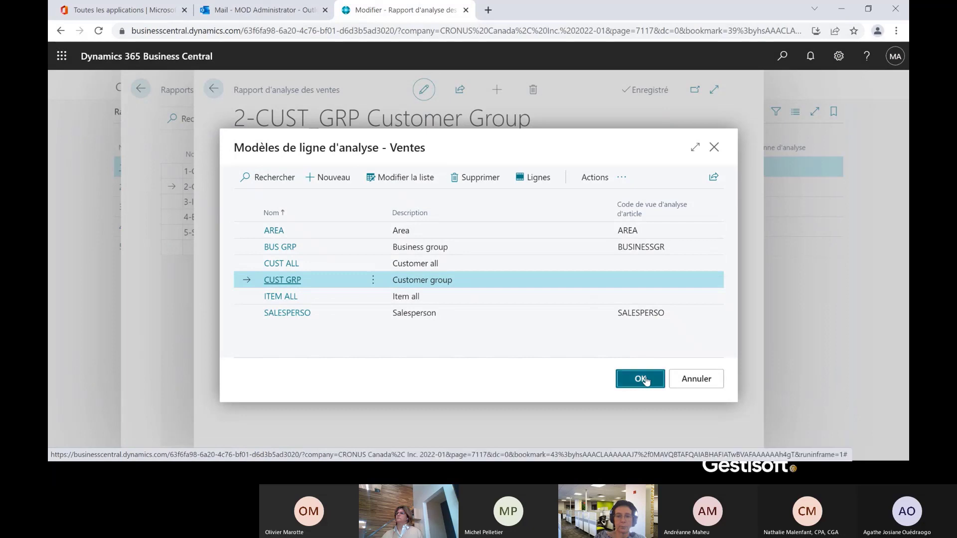
click(371, 152)
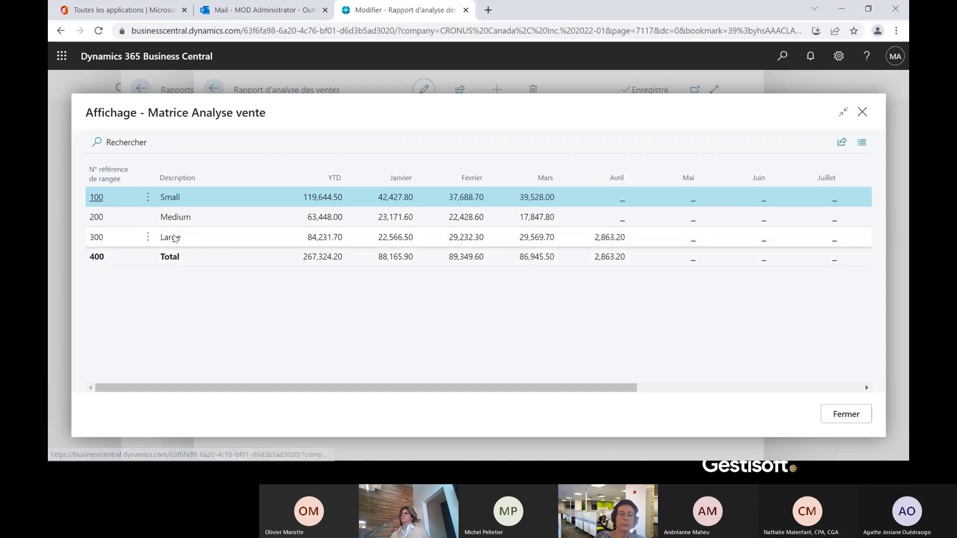
click(836, 415)
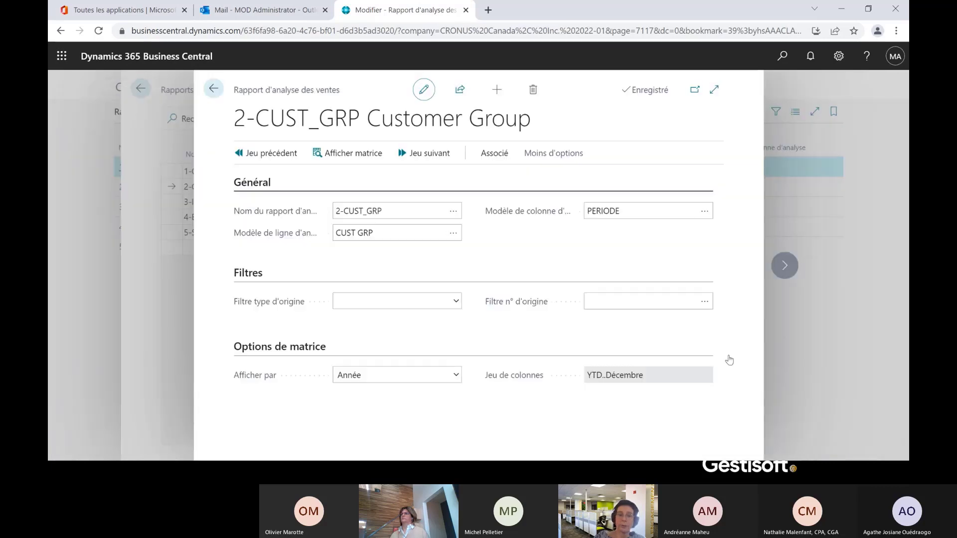
Set the 2-CUST_GRP report's analysis column template to COMPARATIF and review the comparative matrix.
click(705, 213)
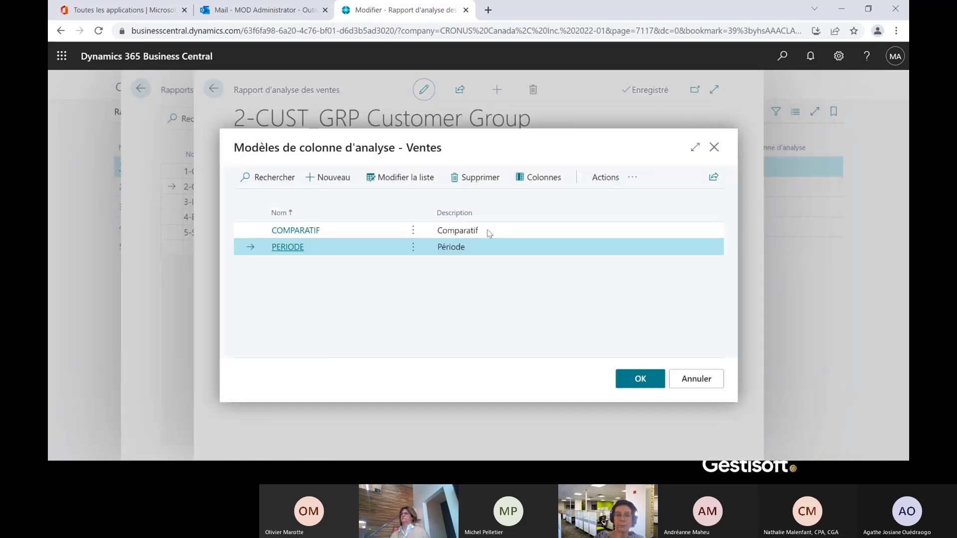
click(487, 229)
click(636, 378)
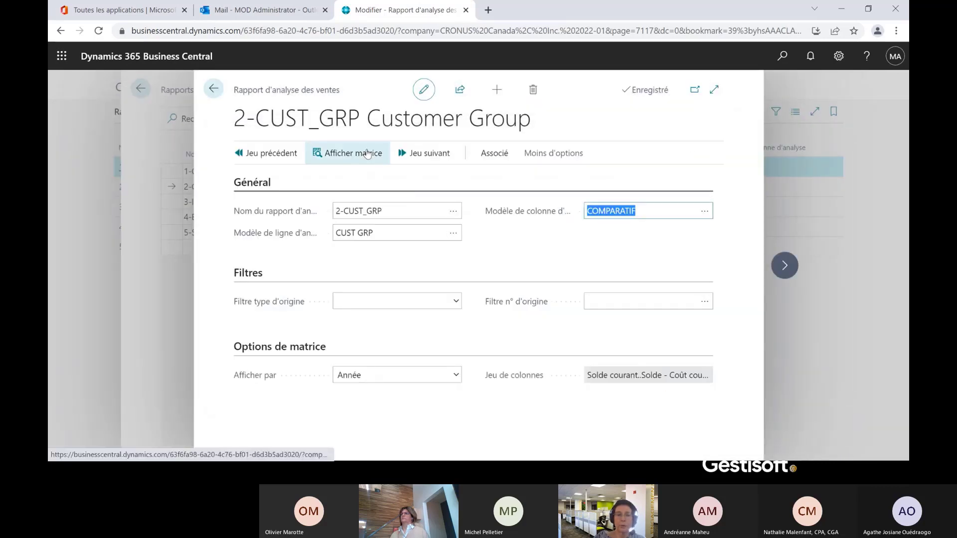
click(347, 153)
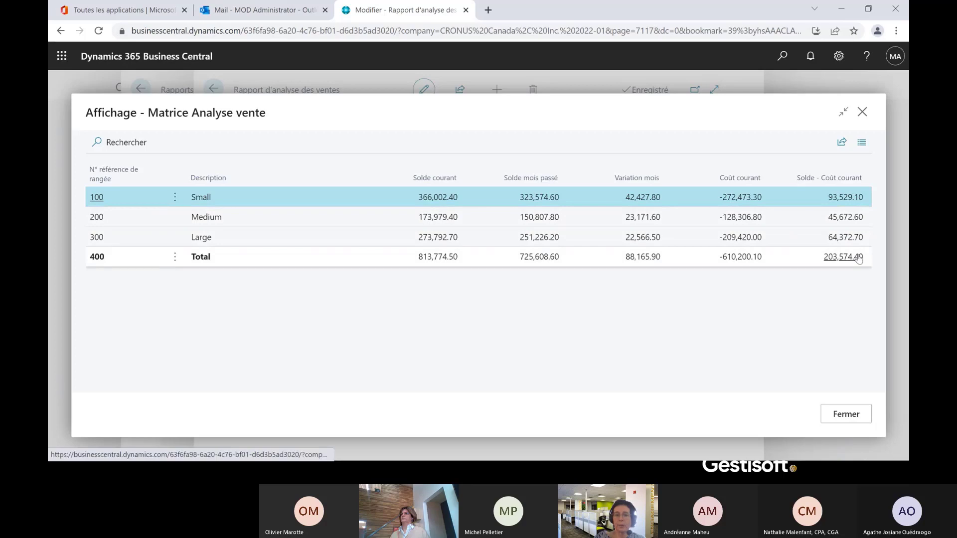
click(854, 420)
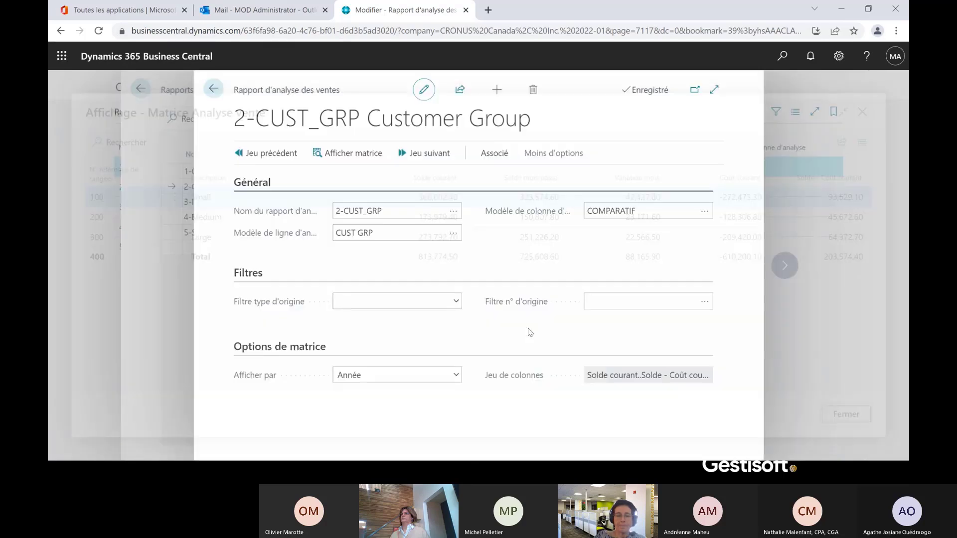
Look up the sales analysis views available for the BUS GRP row template's item analysis view code and examine the BUSINESSGR view's dimensions.
click(453, 233)
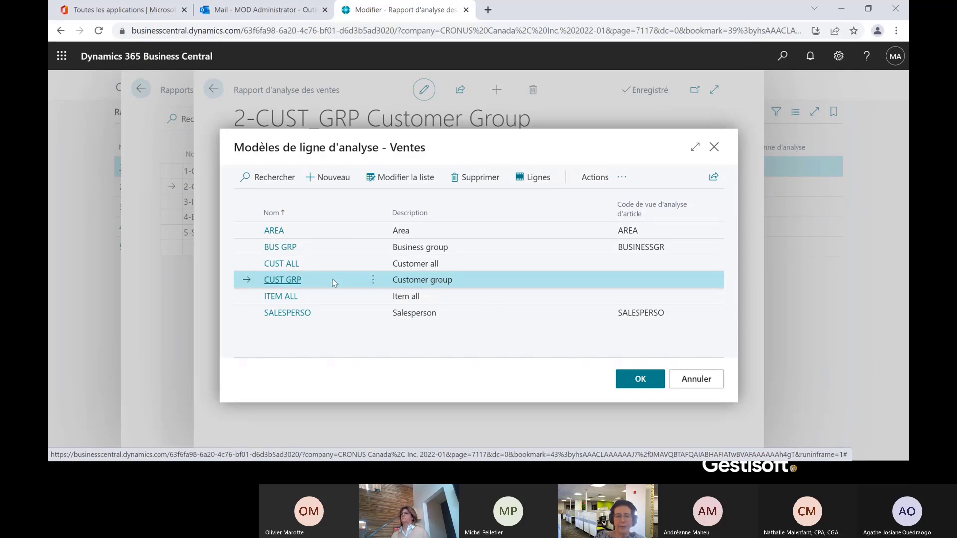
click(321, 248)
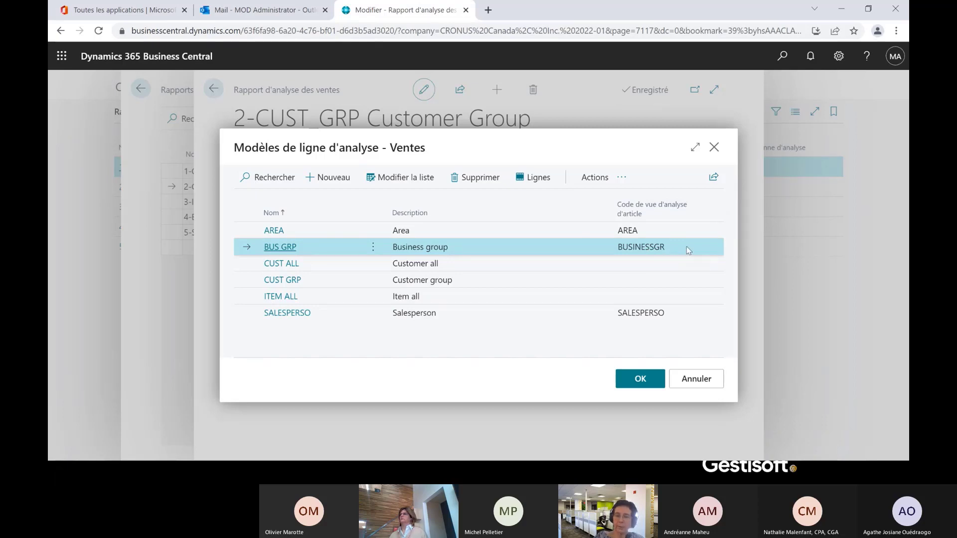
click(423, 187)
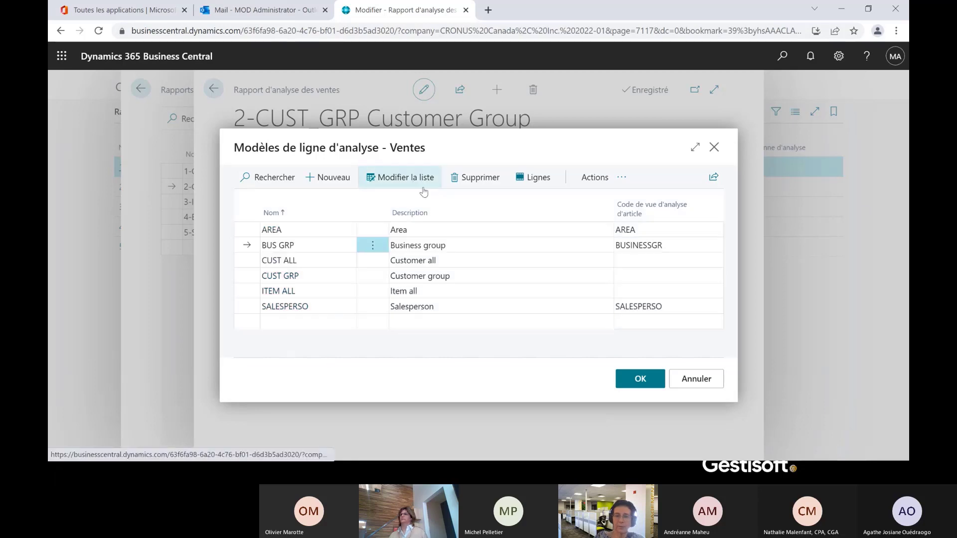
click(684, 246)
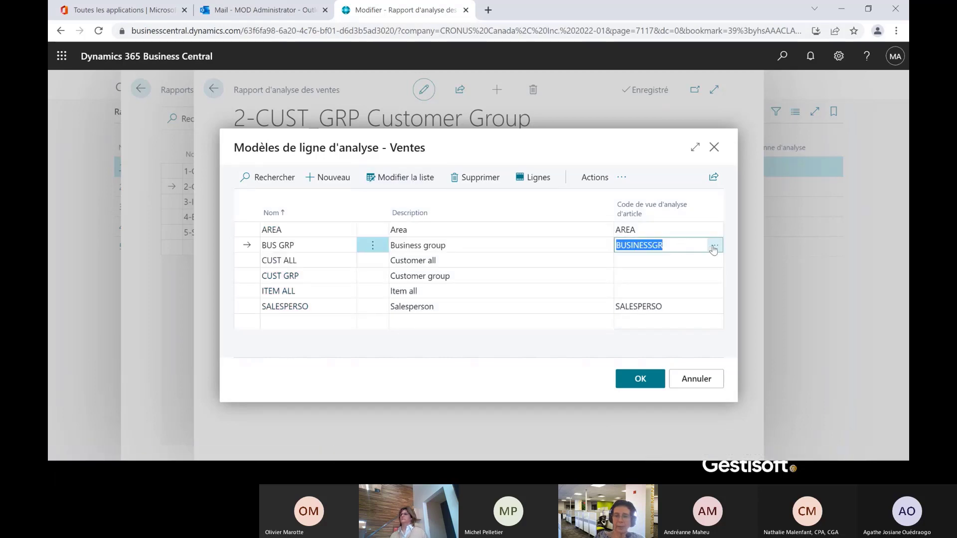
click(713, 247)
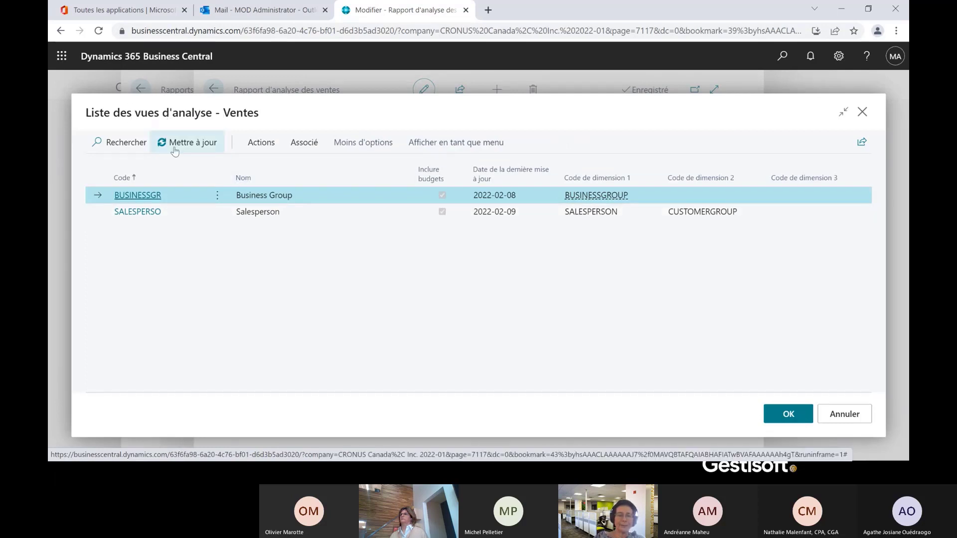
click(261, 144)
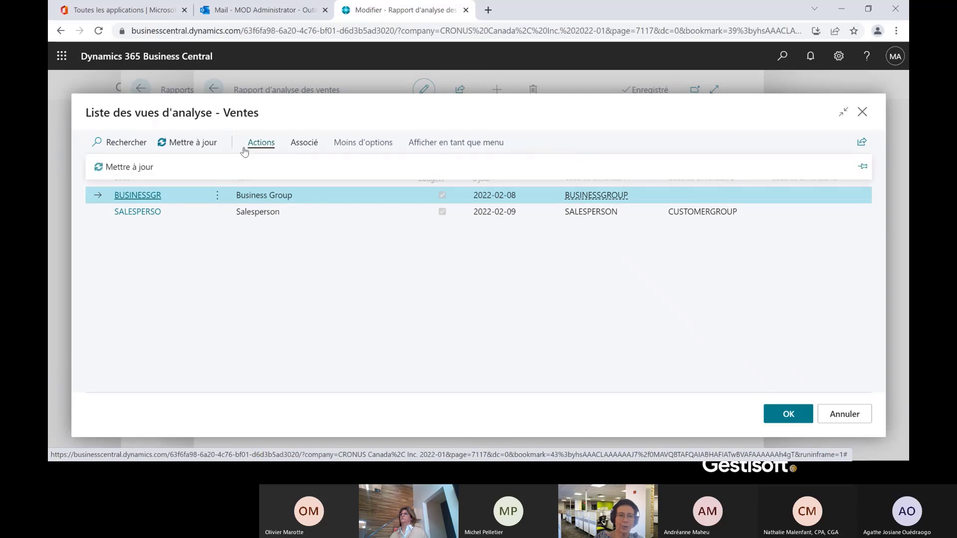
click(314, 290)
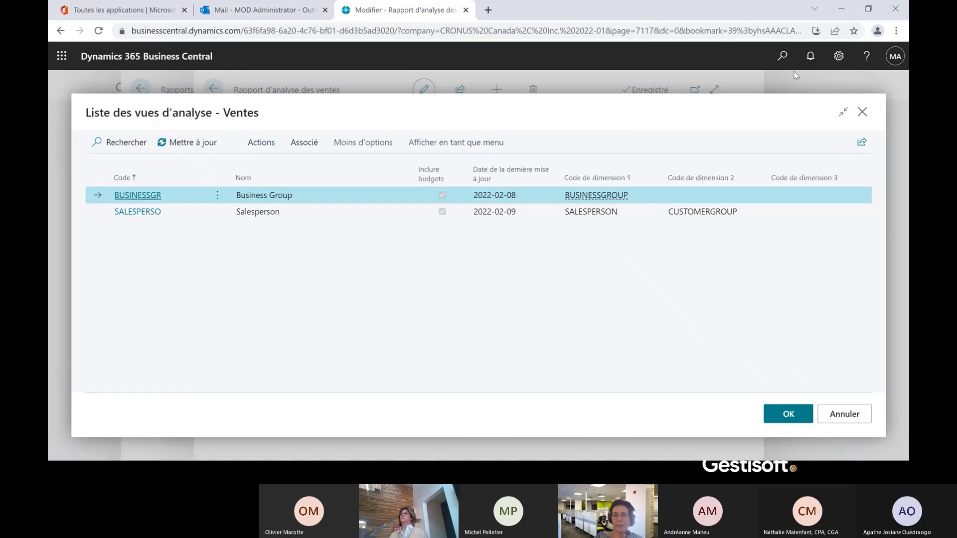
Search for "vue d'analy", view the Vues d'analyse des ventes list, and return to the analysis view selection list.
click(781, 56)
text(vu)
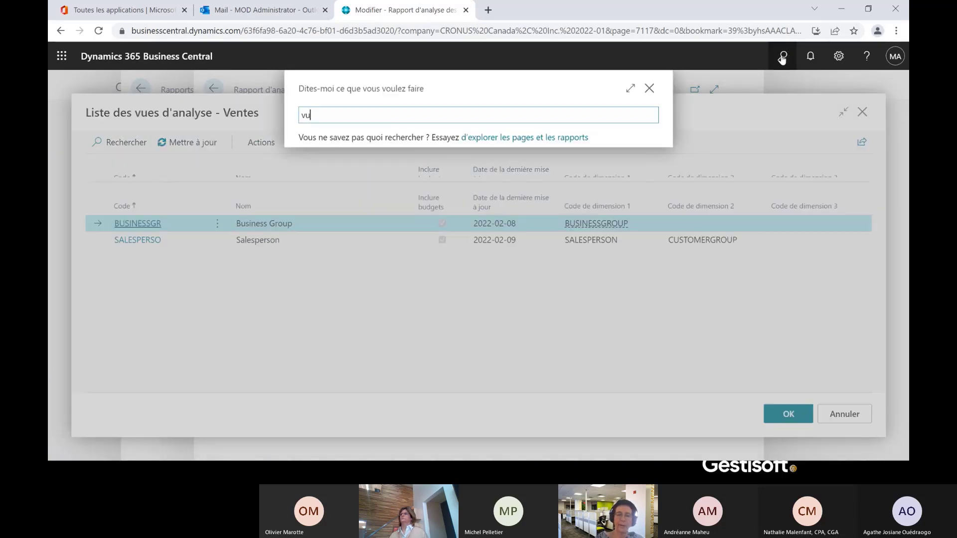
text(e d'a)
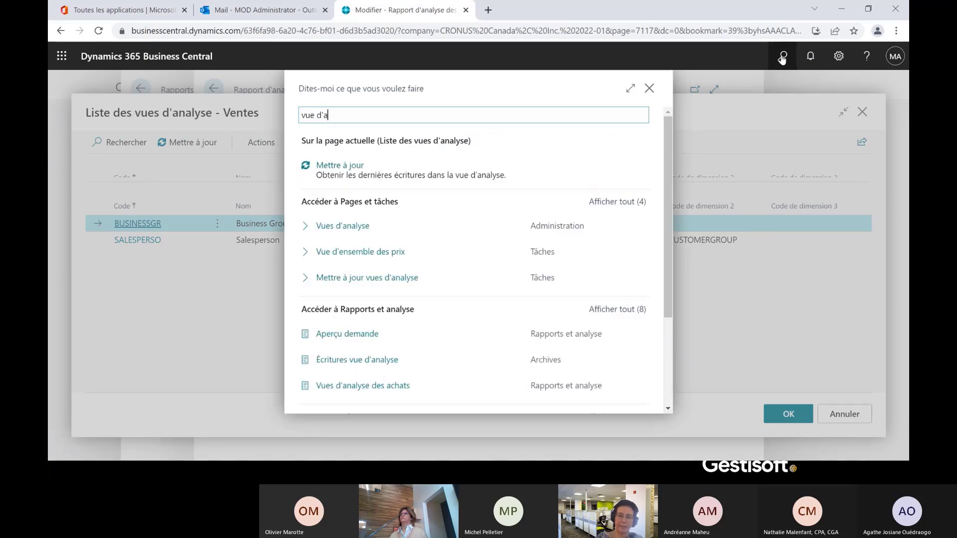
text(nal)
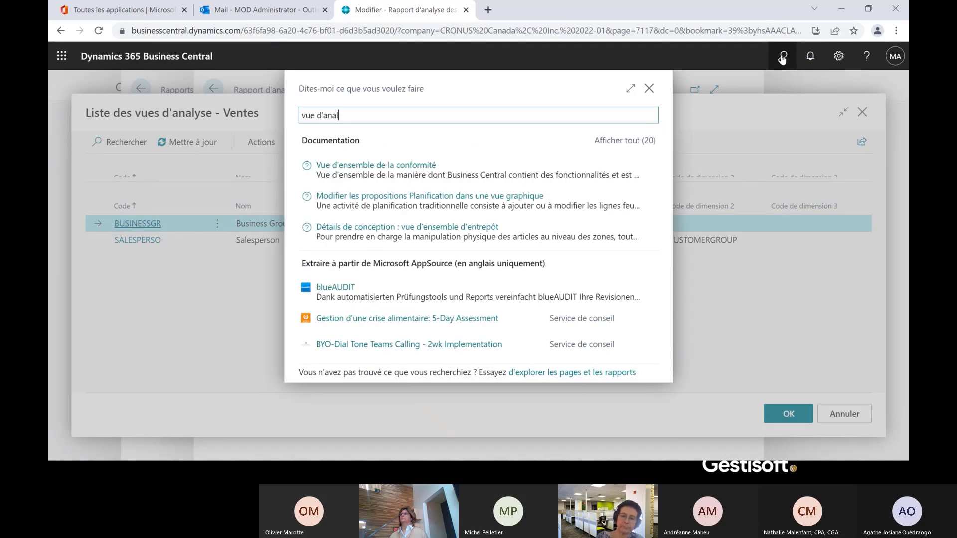
text(y)
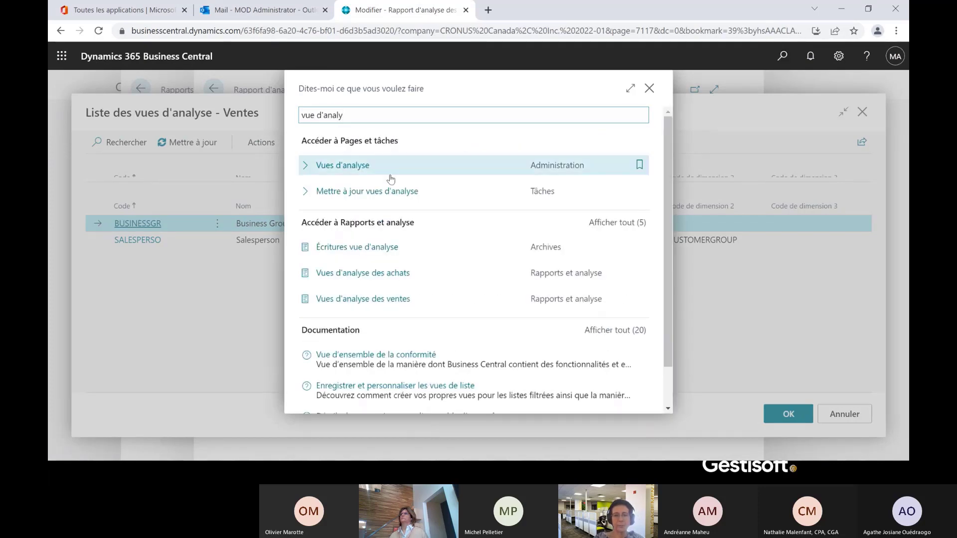
click(355, 304)
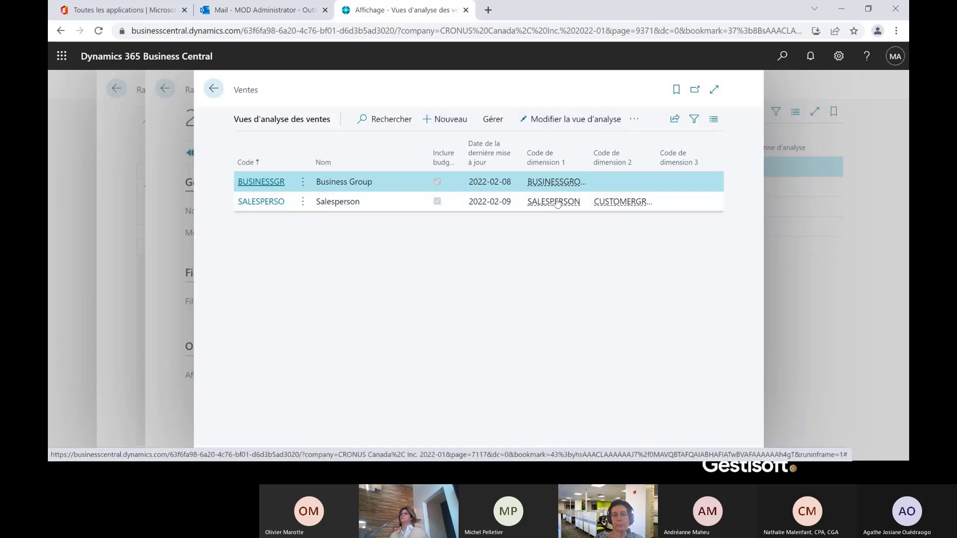
click(213, 89)
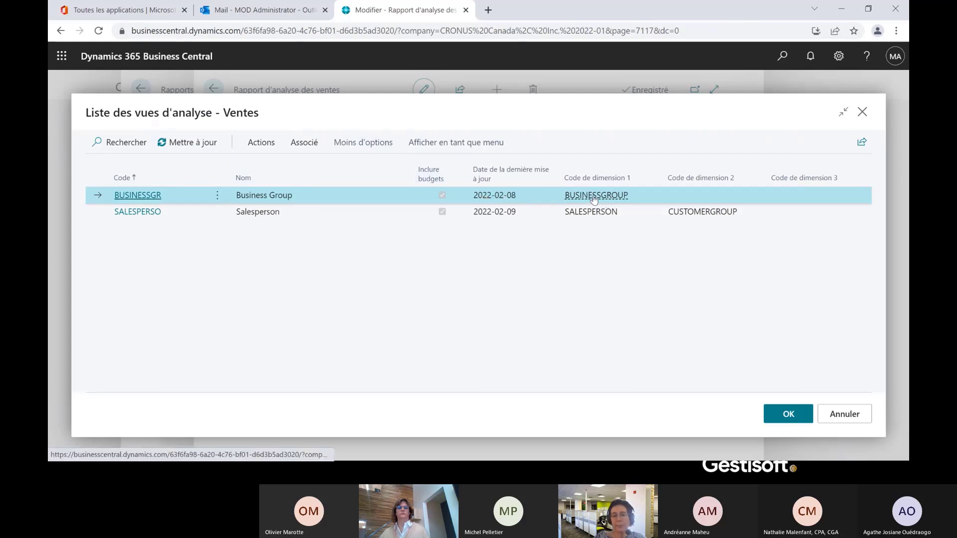
Find Vues d'analyse des ventes by searching for "vue d'ana", open the BUSINESSGR card for editing and update that analysis view.
click(782, 55)
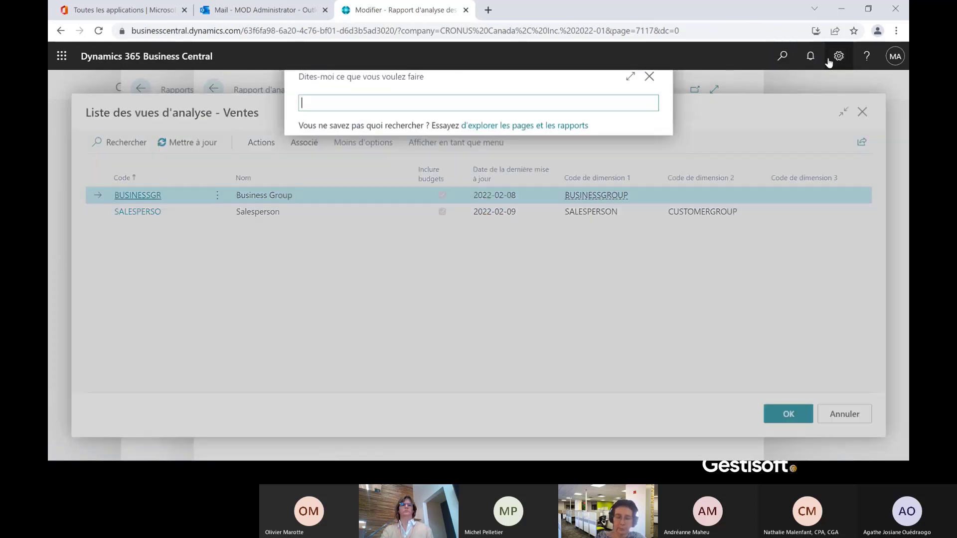
text(vue d'ana)
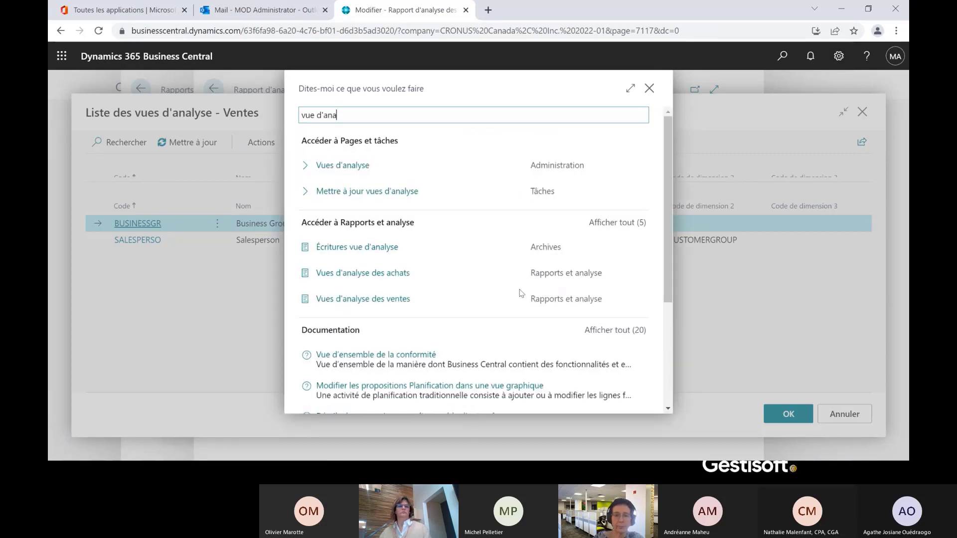
click(360, 300)
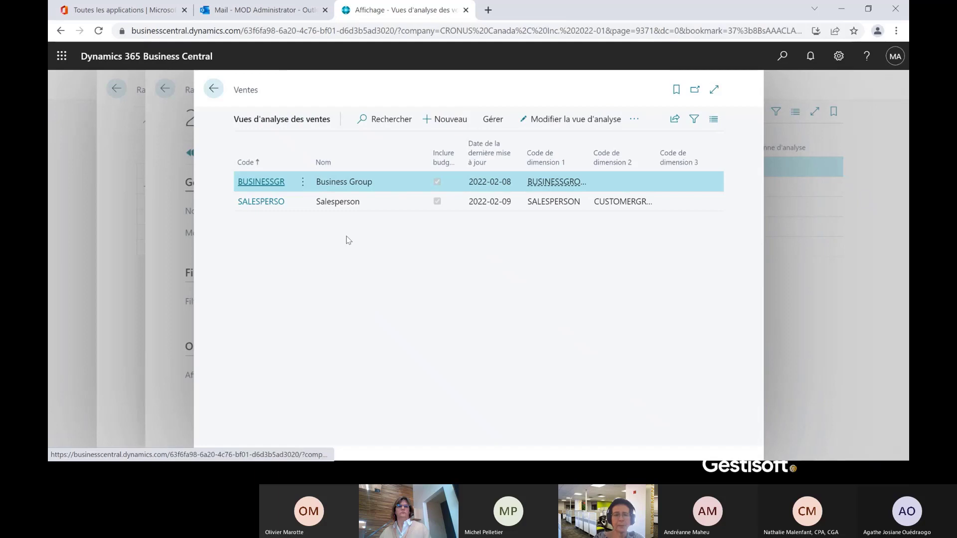
click(493, 119)
click(268, 145)
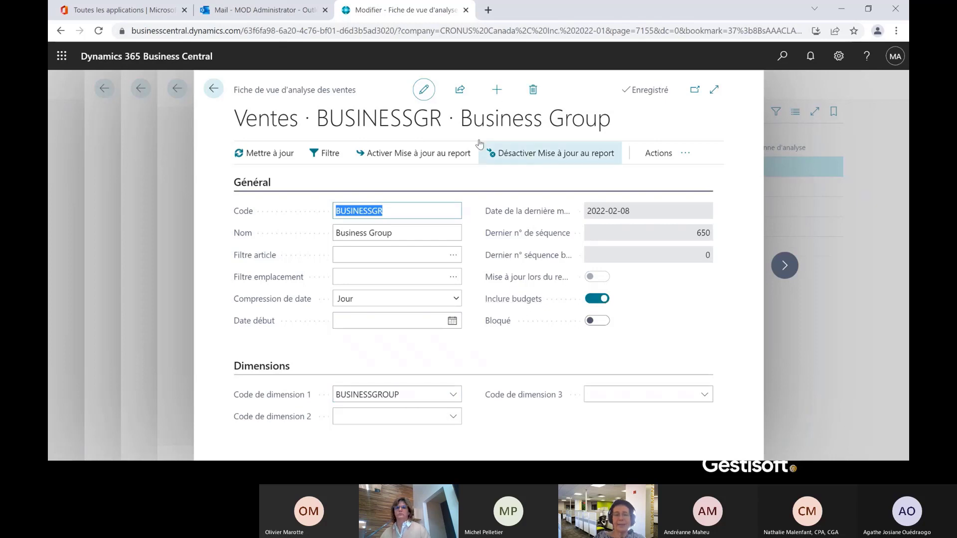
click(270, 158)
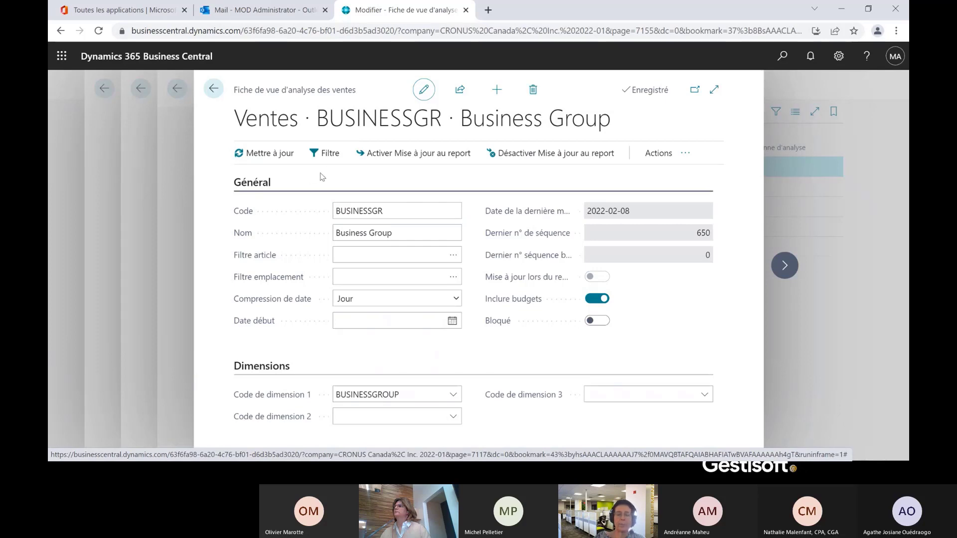
Try enabling update on posting for the BUSINESSGR analysis view, accepting the immediate view update, and disable it again.
click(409, 159)
click(530, 293)
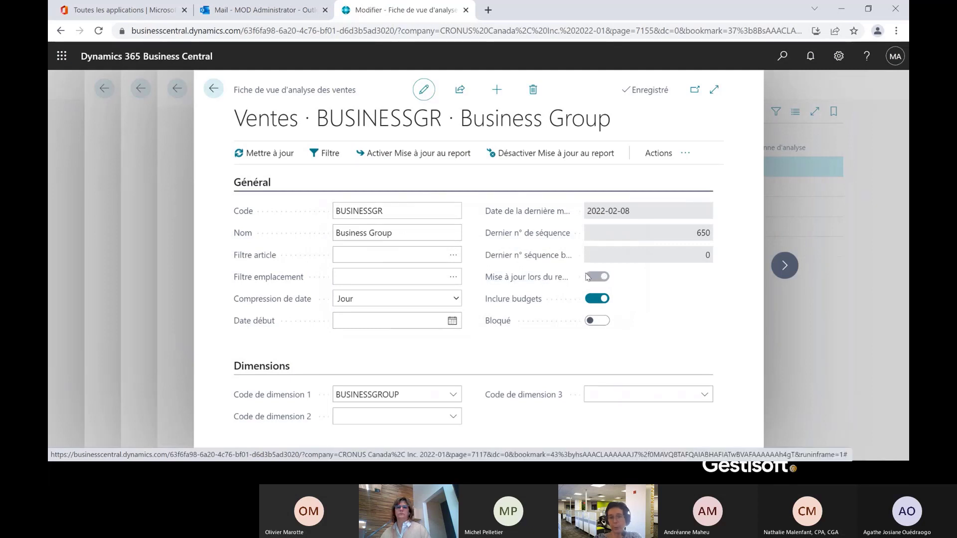
click(547, 158)
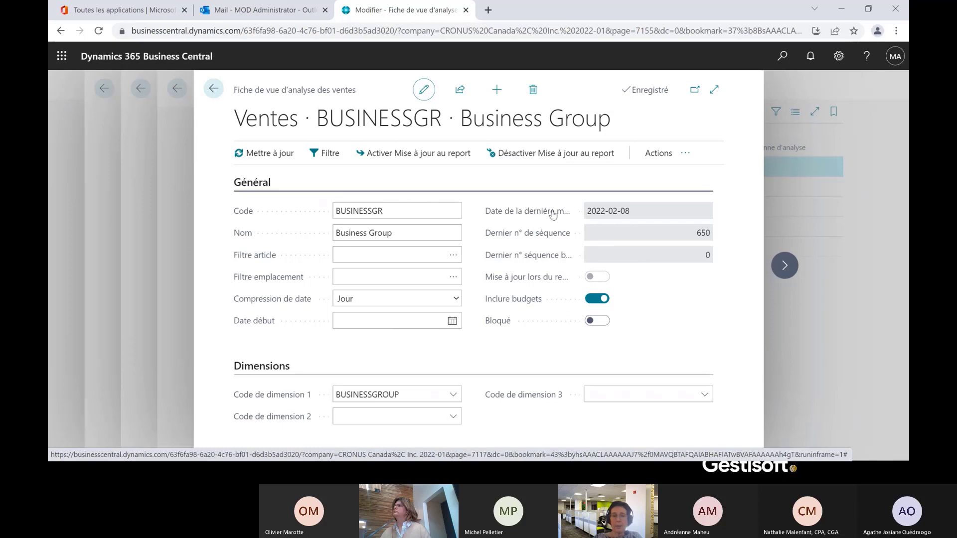
click(412, 158)
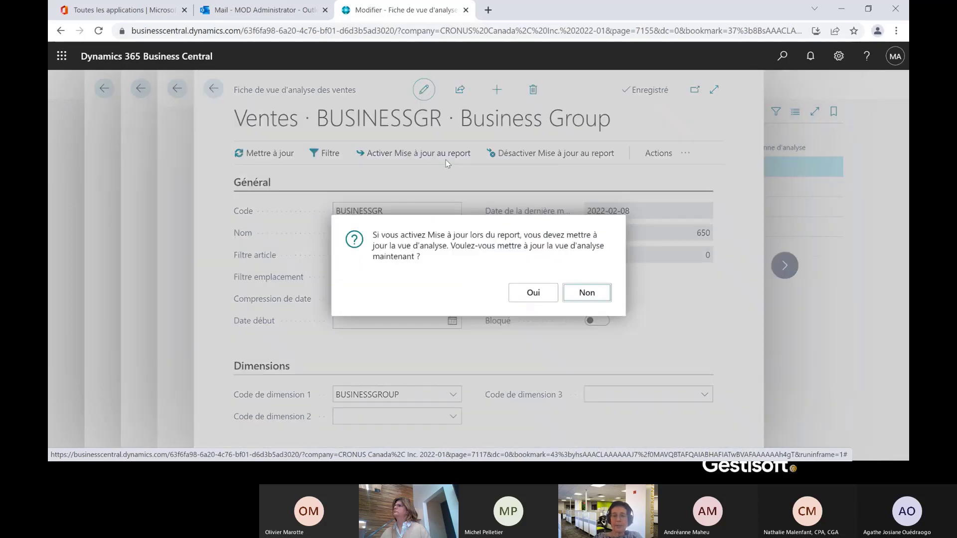
click(527, 293)
mouse_move(541, 282)
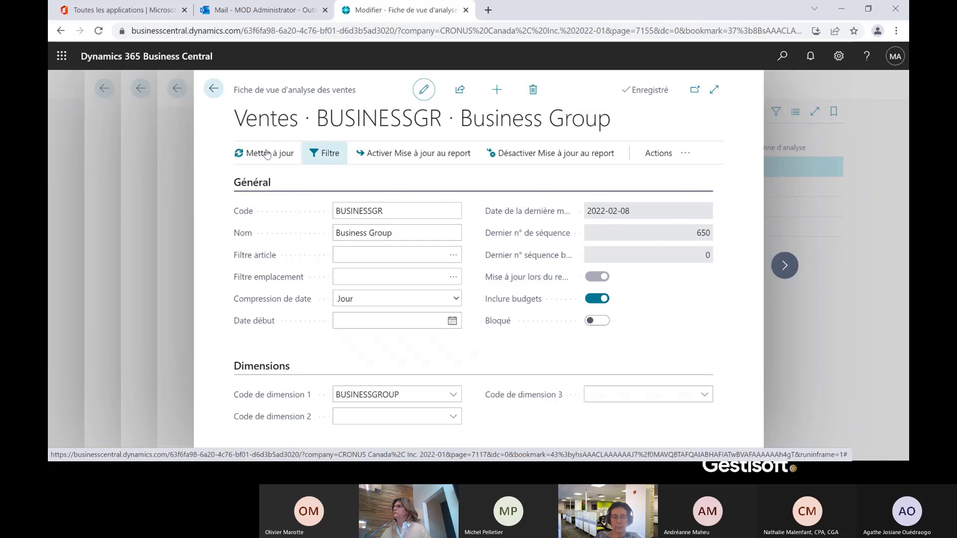
click(522, 154)
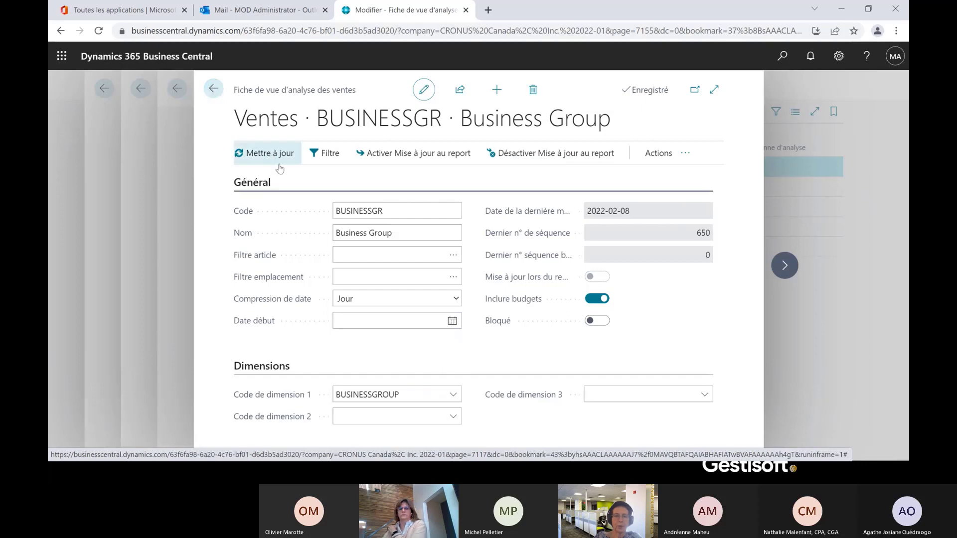
Return to the sales analysis views list, open the SALESPERSO card for editing and update that analysis view.
click(214, 89)
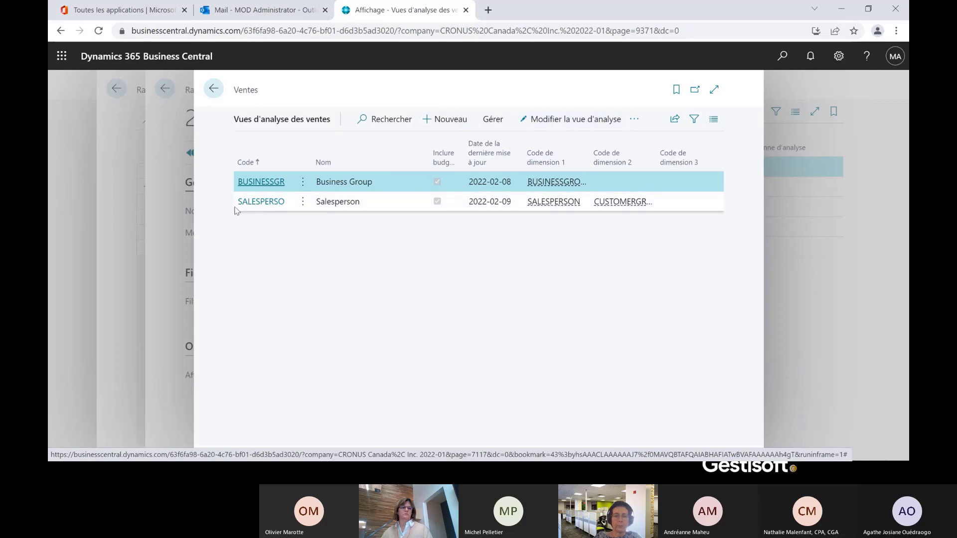
click(291, 205)
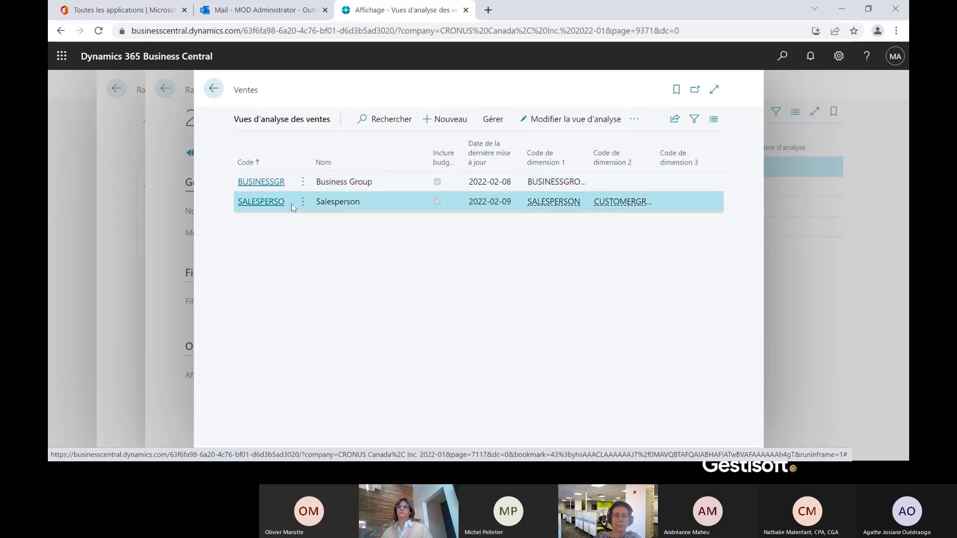
click(493, 120)
click(265, 143)
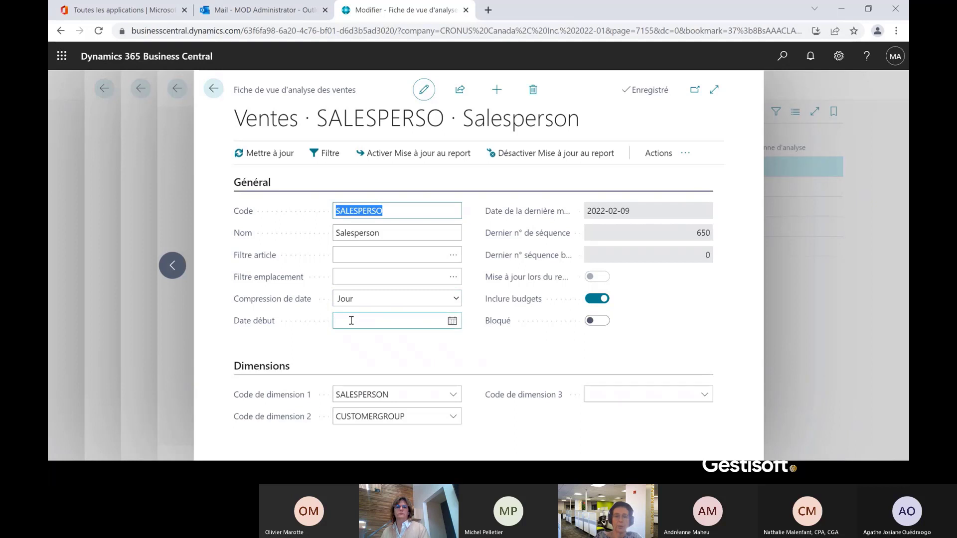
click(273, 156)
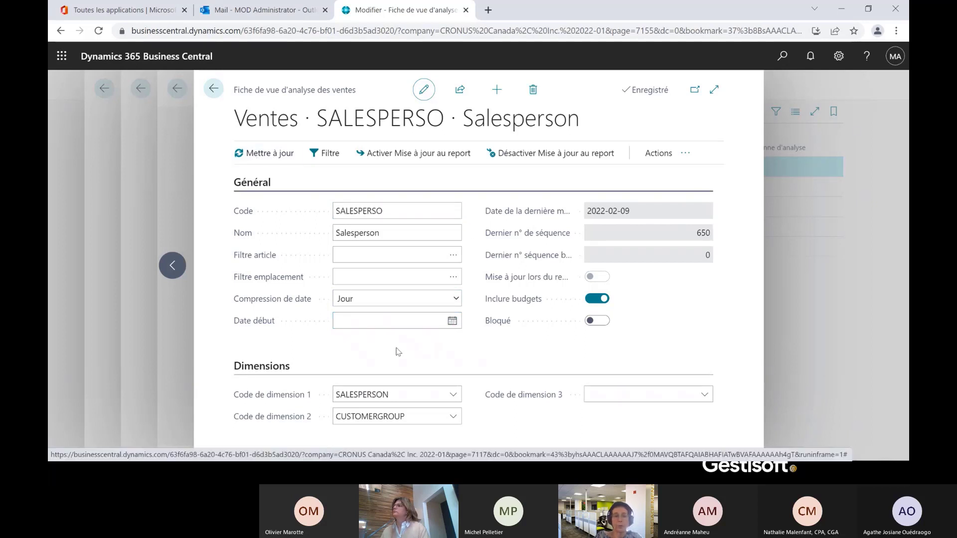
Leave the analysis view pages and cancel the view selection to return to the sales analysis line templates.
click(213, 91)
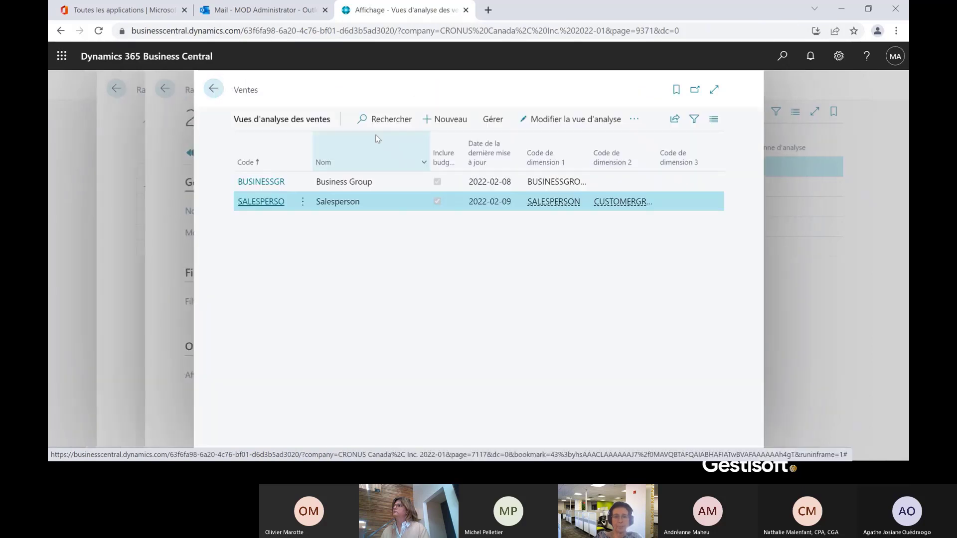
click(213, 90)
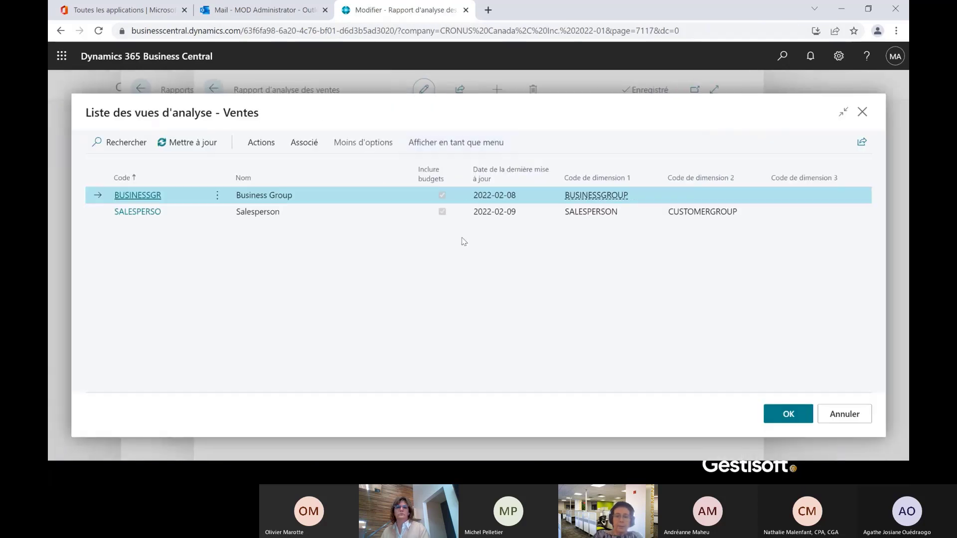
click(844, 414)
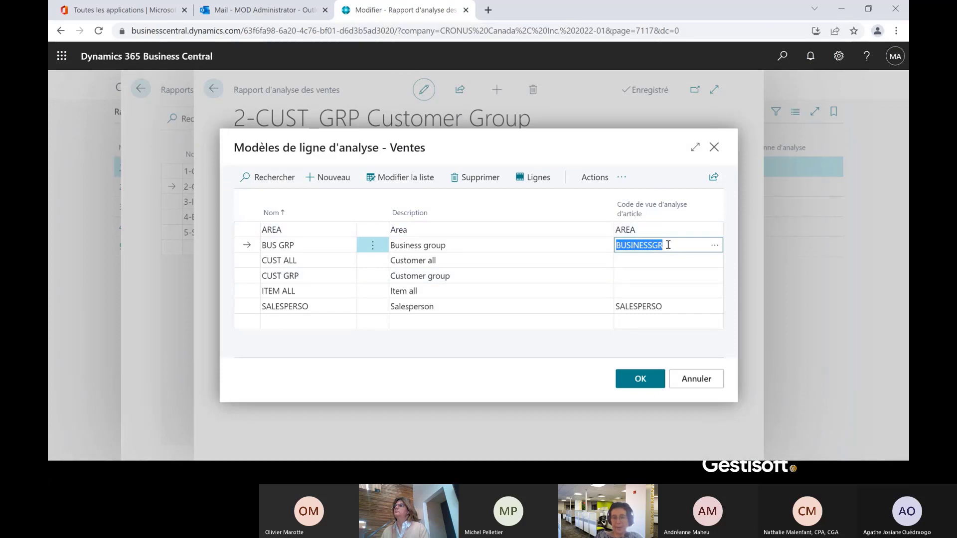
Open the lines of the BUS GRP template and examine the Businessgroup Code Totalisation values of the Home, Office and Industrial rows.
click(540, 179)
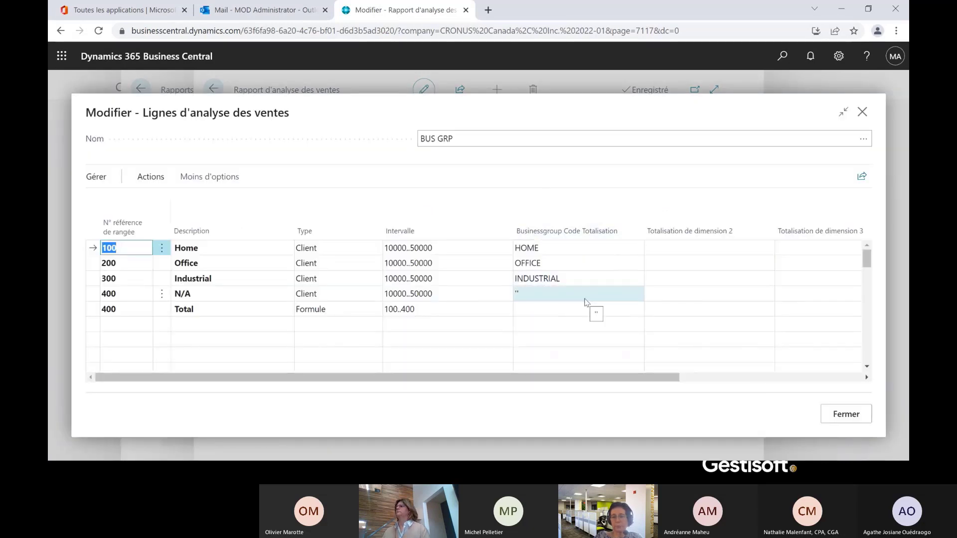
mouse_move(562, 240)
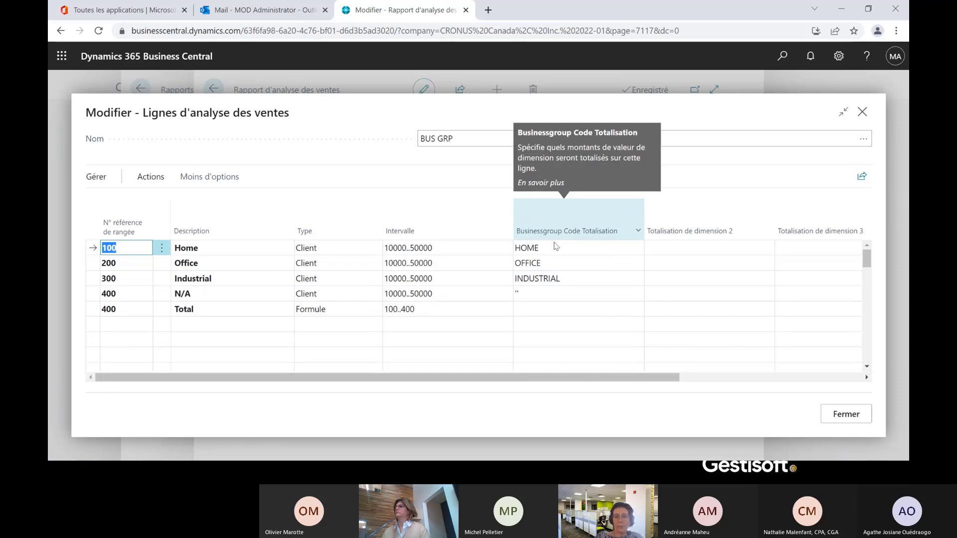
click(549, 245)
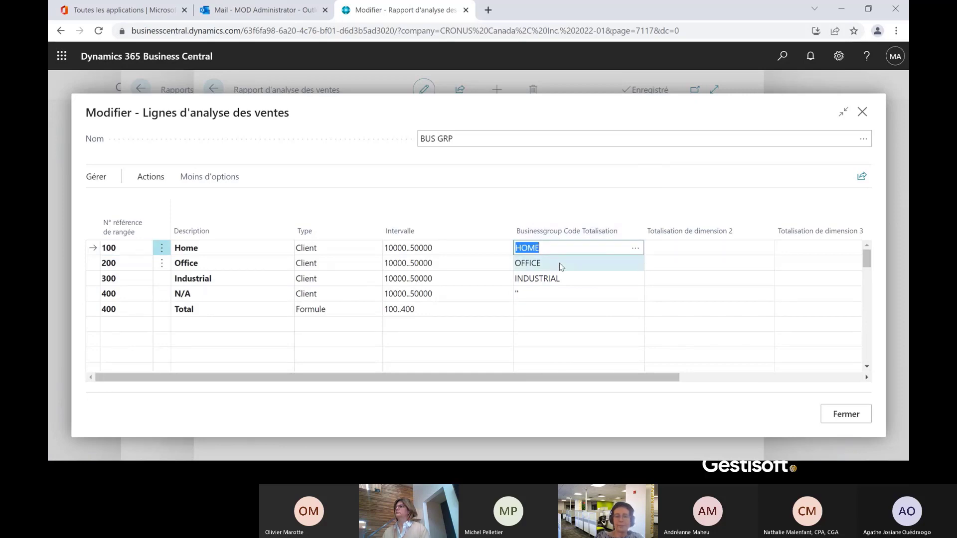
click(560, 264)
click(572, 279)
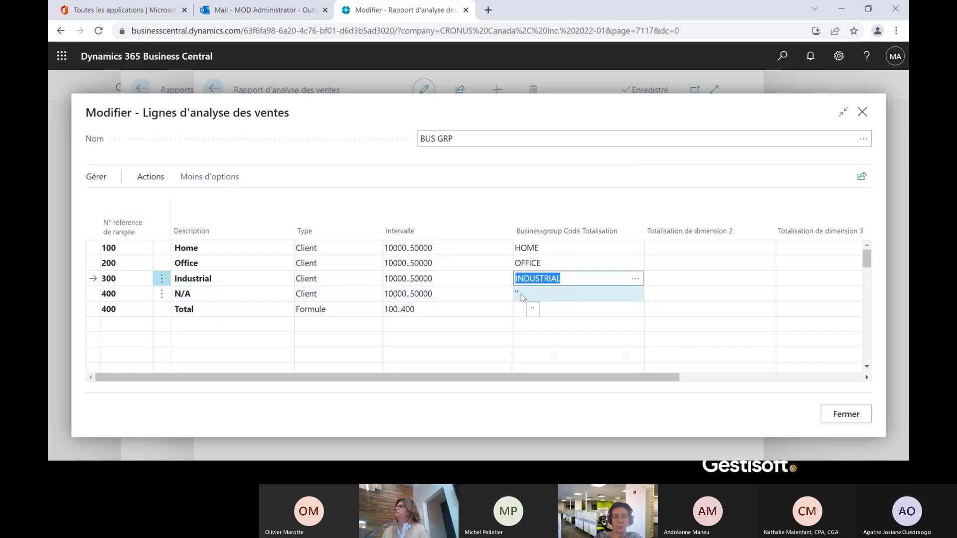
click(845, 413)
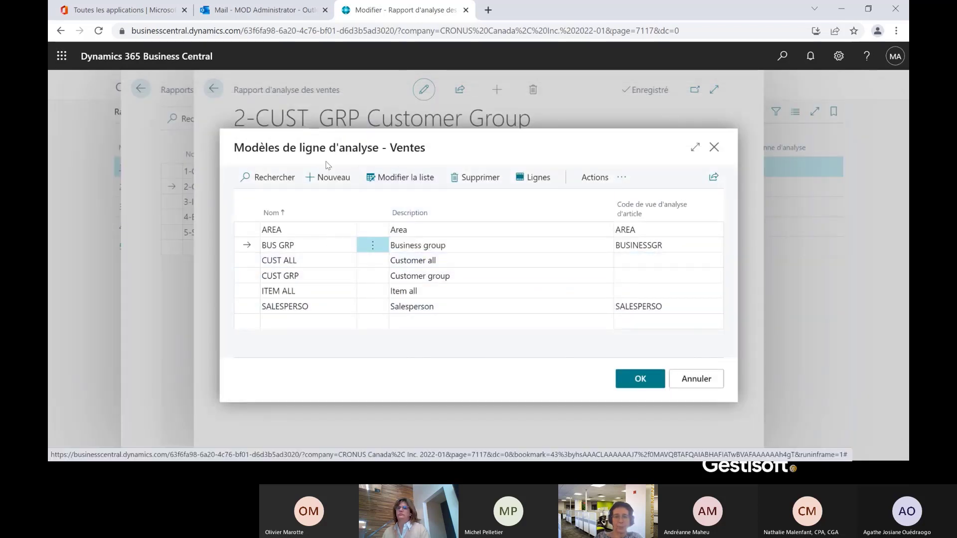
Apply the BUS GRP line template to the 2-CUST_GRP sales analysis report and view its matrix.
click(643, 380)
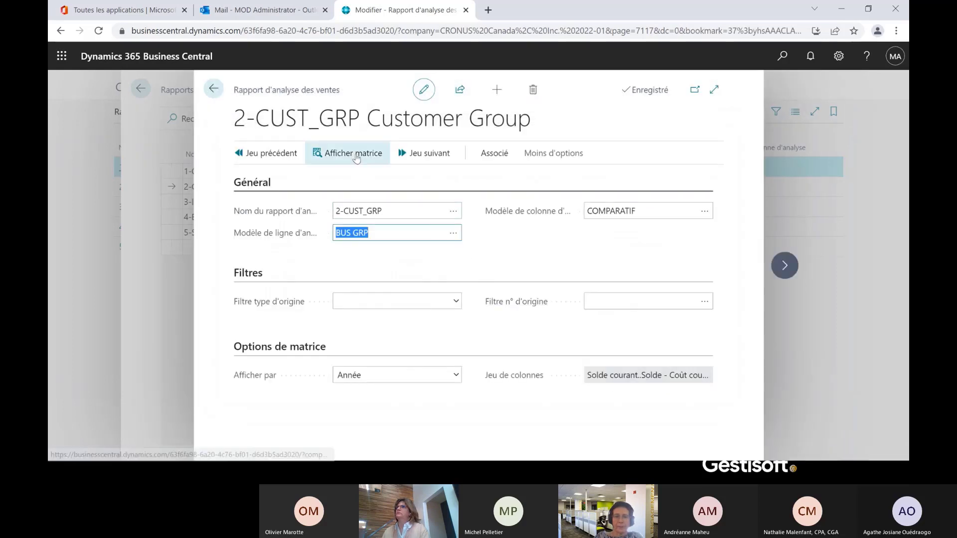
click(356, 157)
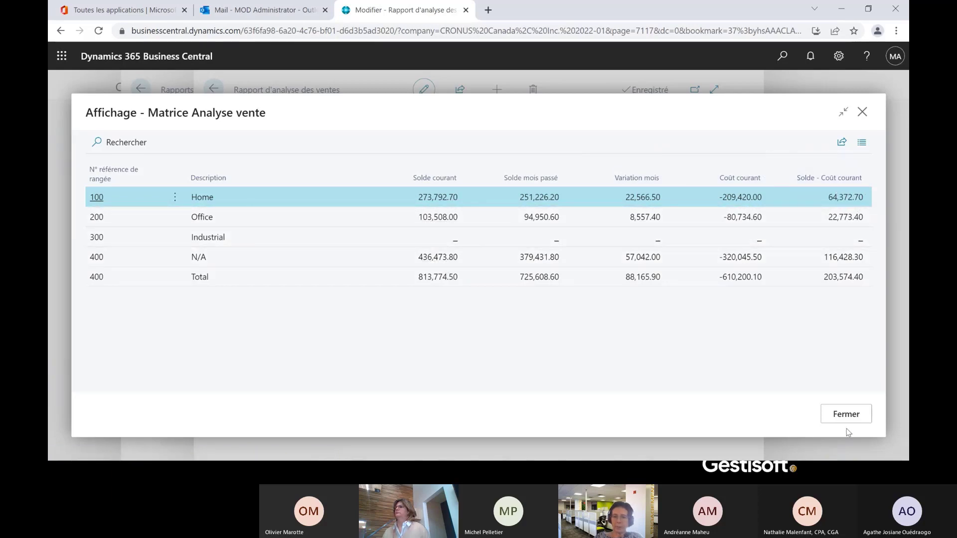
click(845, 414)
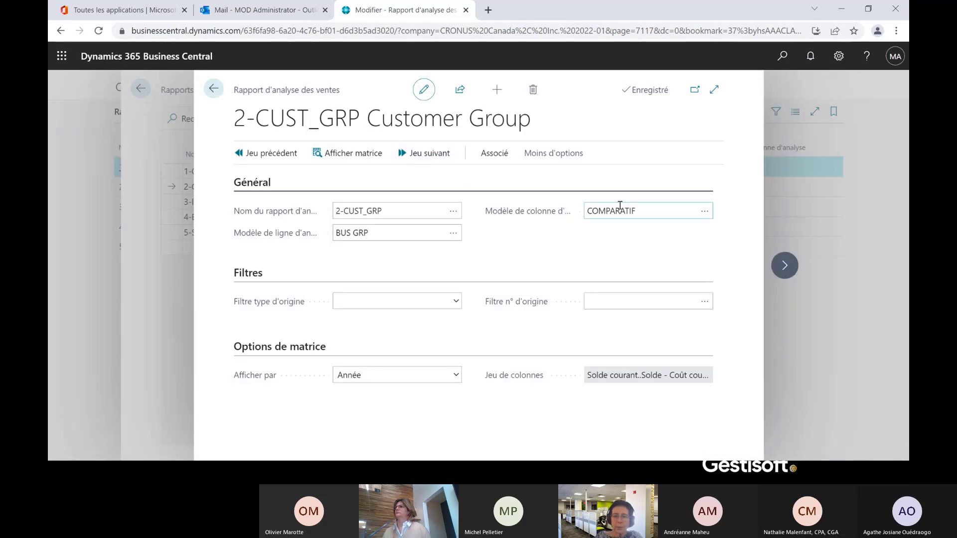
Set the column template of the 2-CUST_GRP report to PERIODE.
click(702, 211)
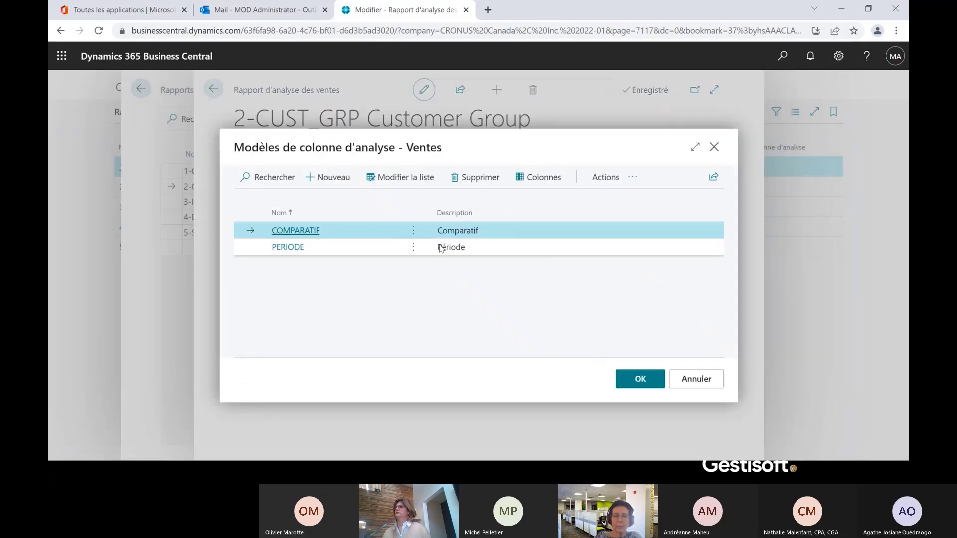
click(444, 248)
click(640, 378)
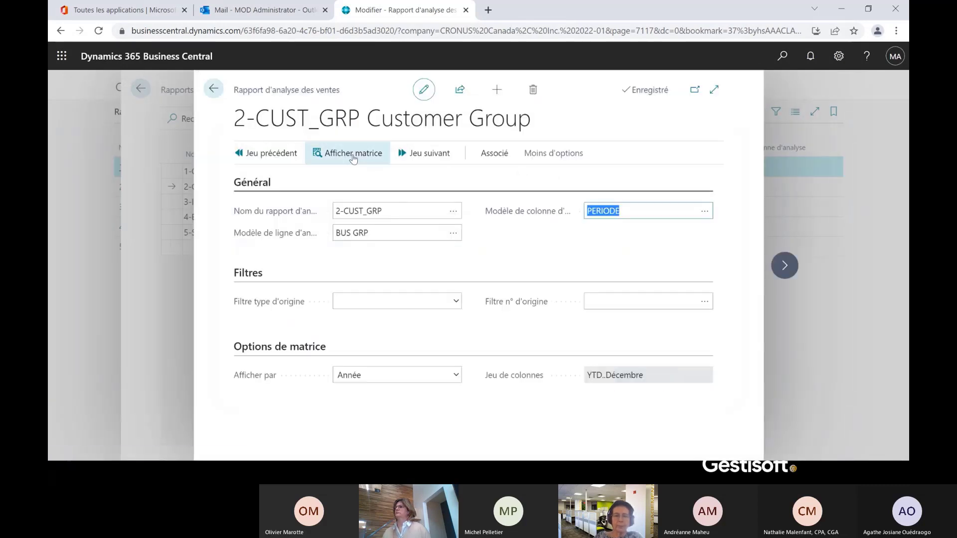
Display the report's matrix and drill down into the January amount of the N/A row.
click(359, 152)
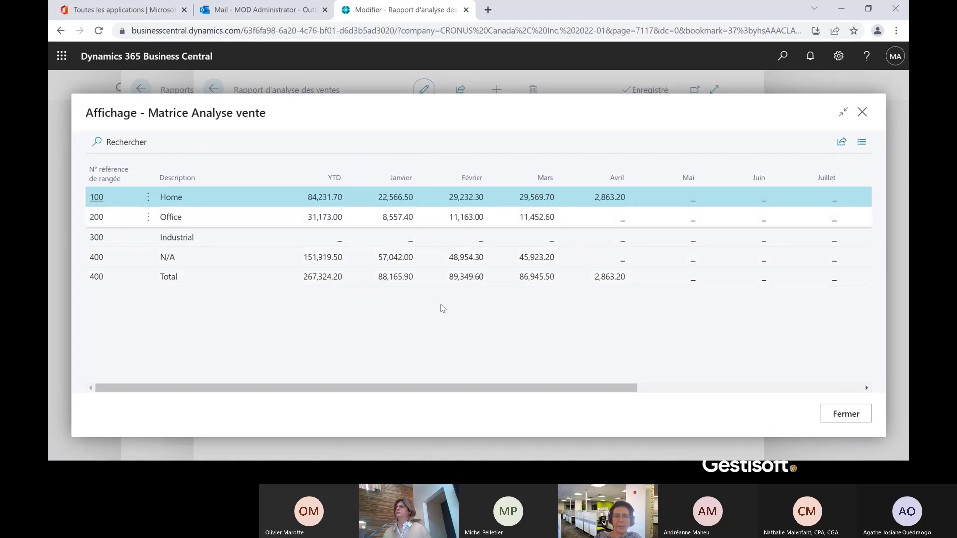
click(396, 258)
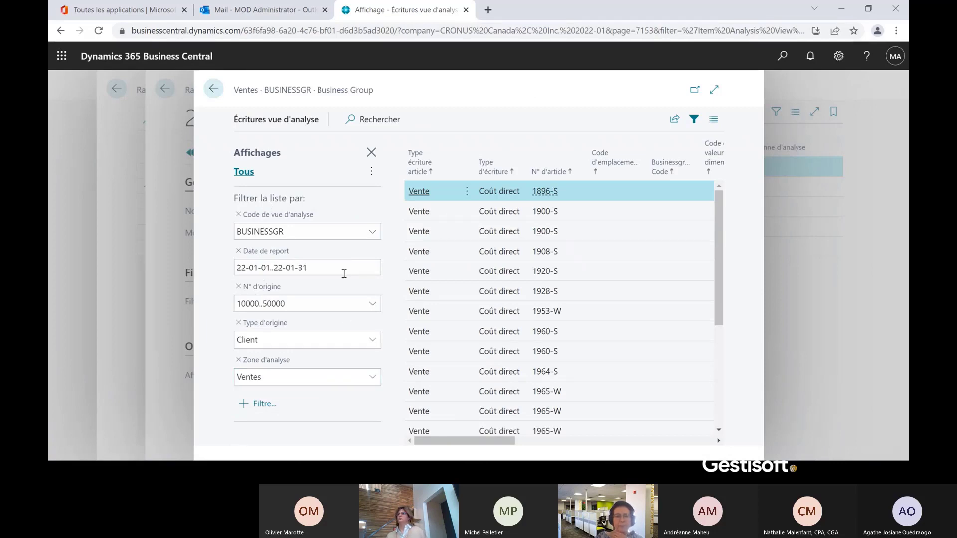
Enlarge the BUSINESSGR analysis view entries and drill down into the amount of the first 1896-S entry to examine its value entry.
click(713, 89)
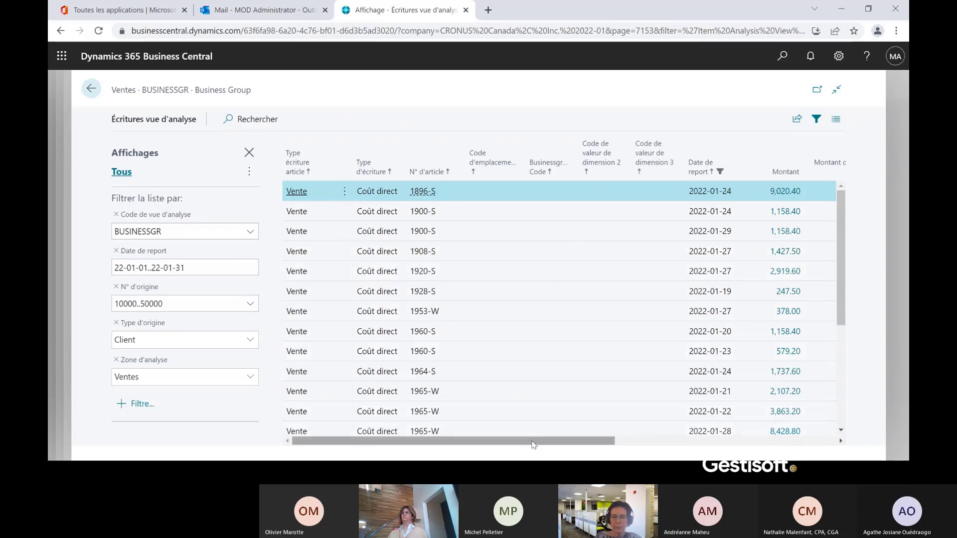
drag(533, 445, 491, 449)
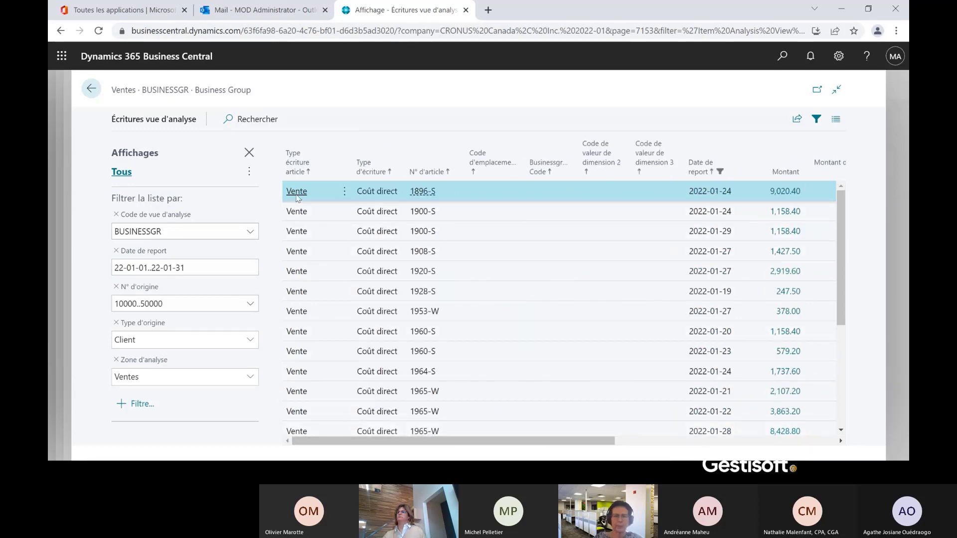
click(264, 120)
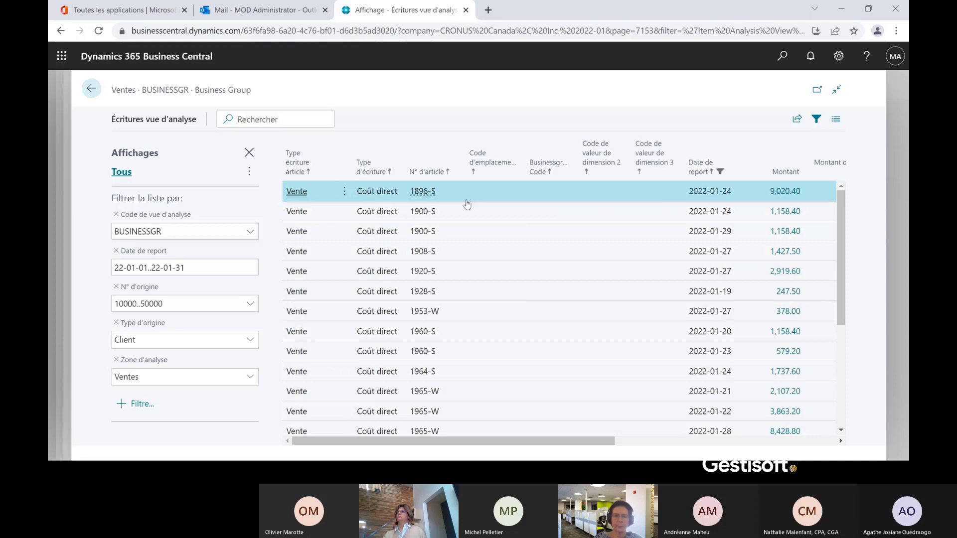
click(291, 193)
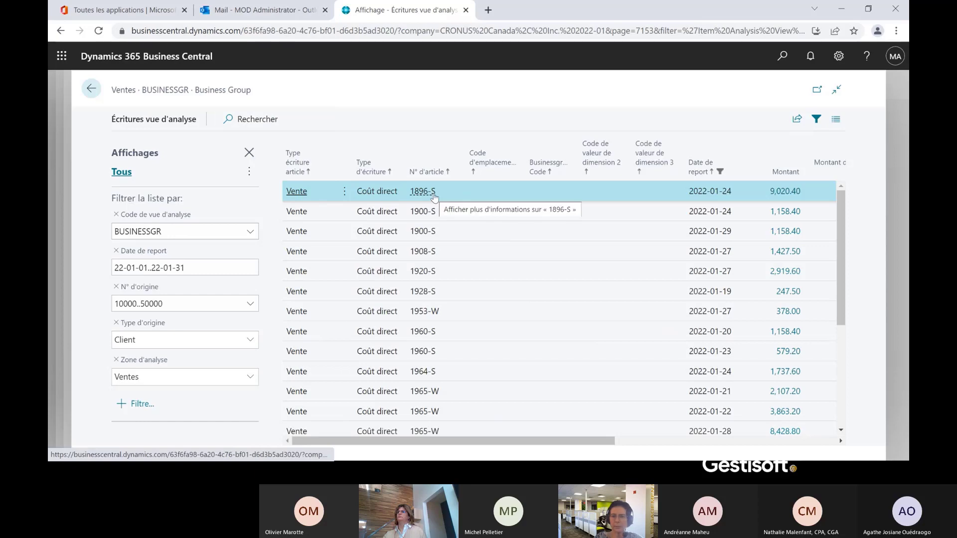
click(783, 193)
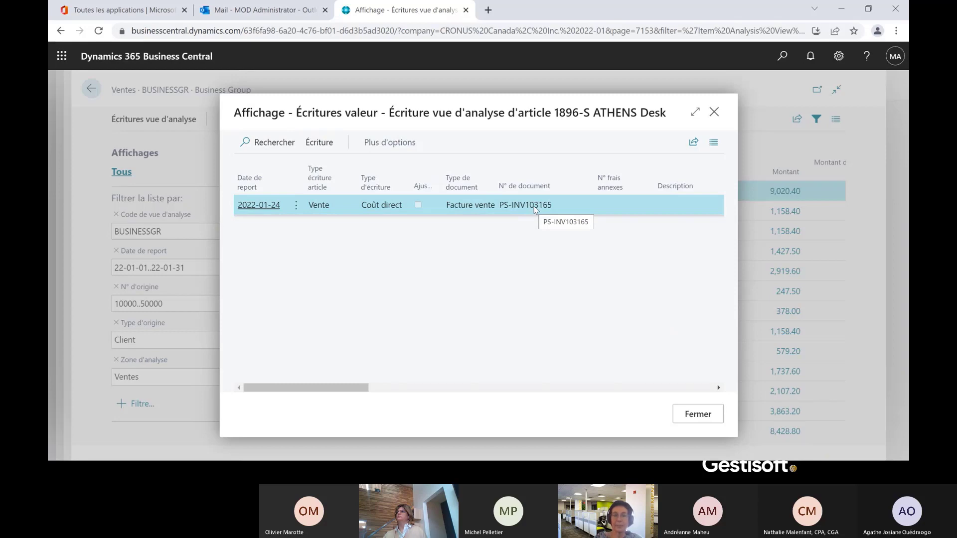
click(715, 112)
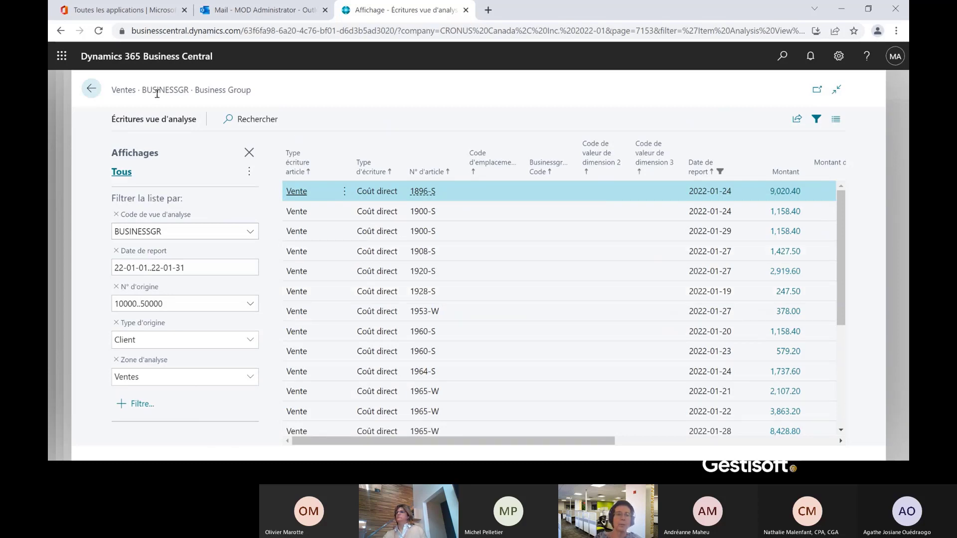
Return to the 2-CUST_GRP report card, export the report to a new Excel document and open the downloaded Book1 (6).xlsx.
click(91, 89)
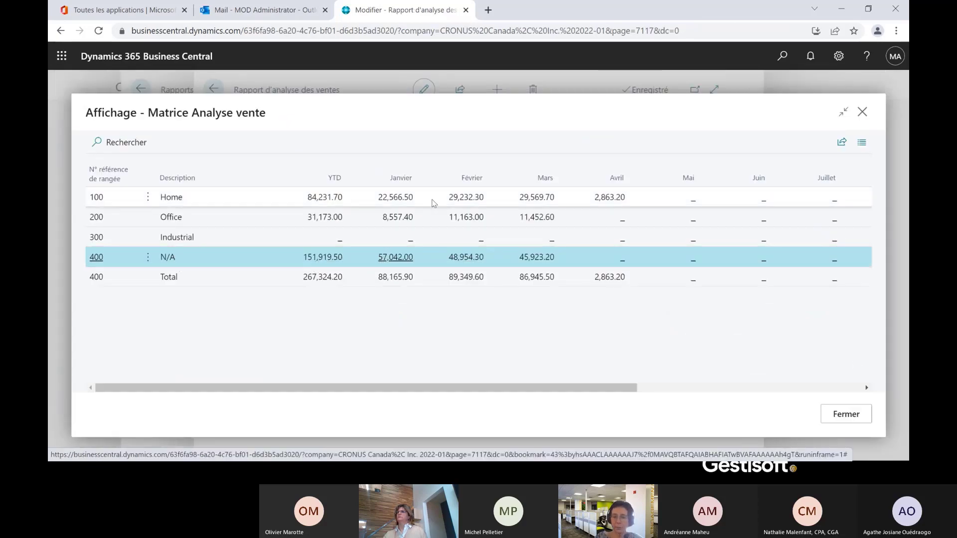
click(846, 413)
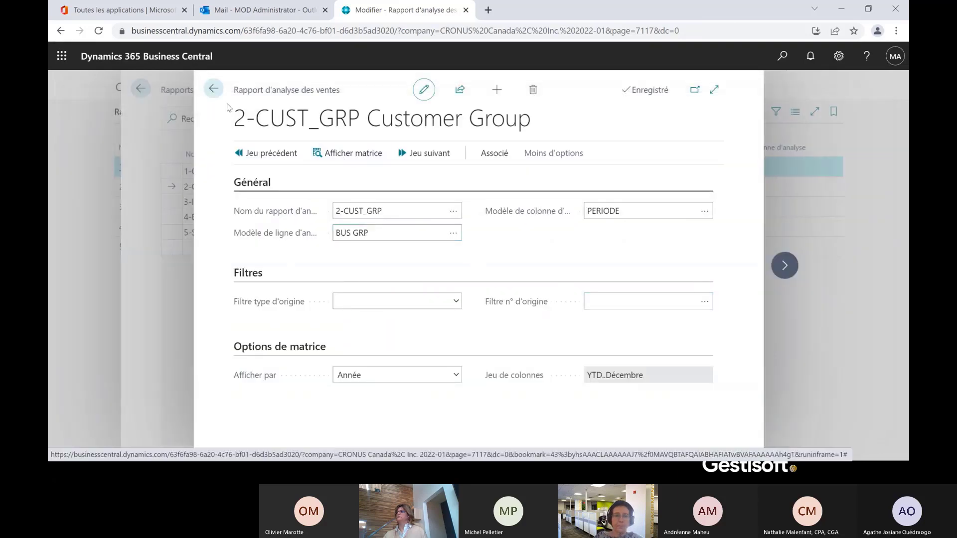
click(494, 154)
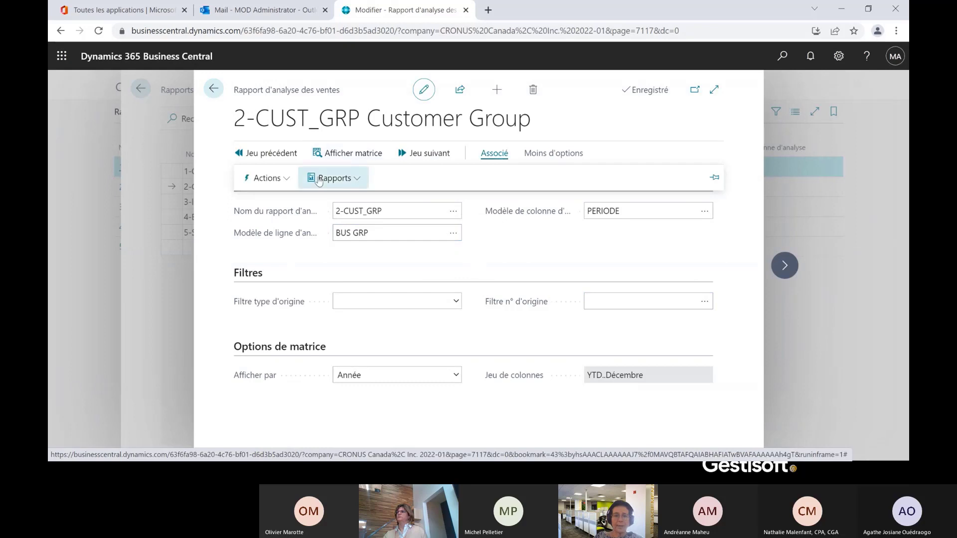
click(288, 179)
mouse_move(302, 249)
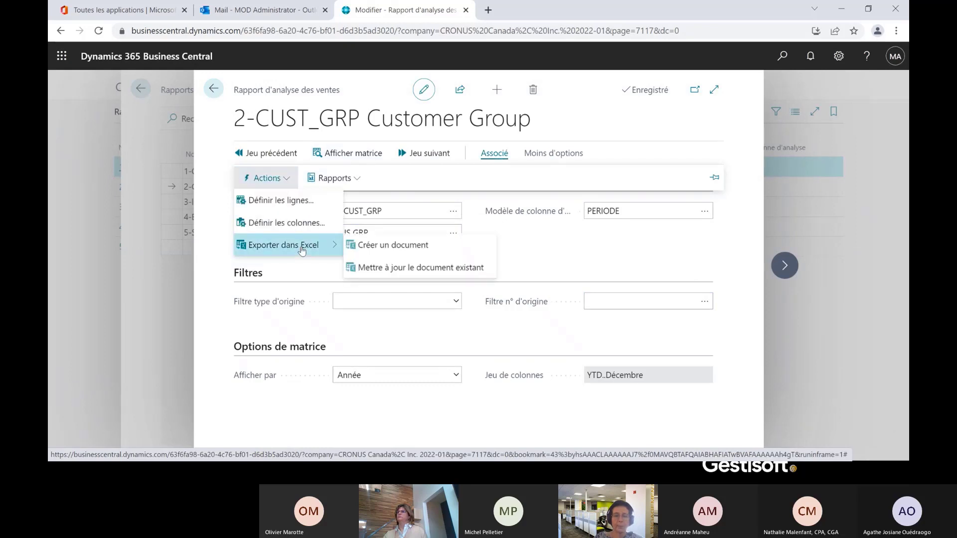
click(411, 251)
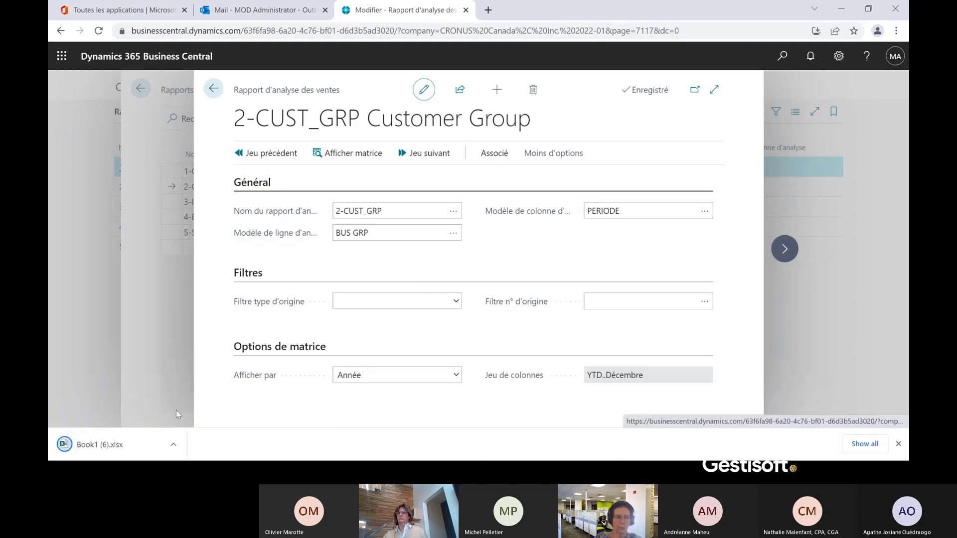
click(100, 445)
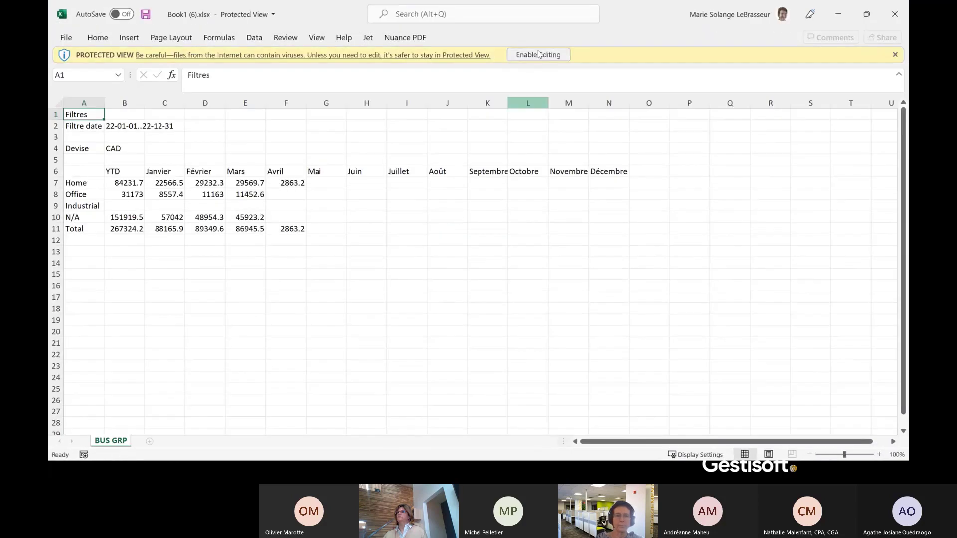
Enable editing in the exported workbook and format columns B to O as Number.
click(537, 55)
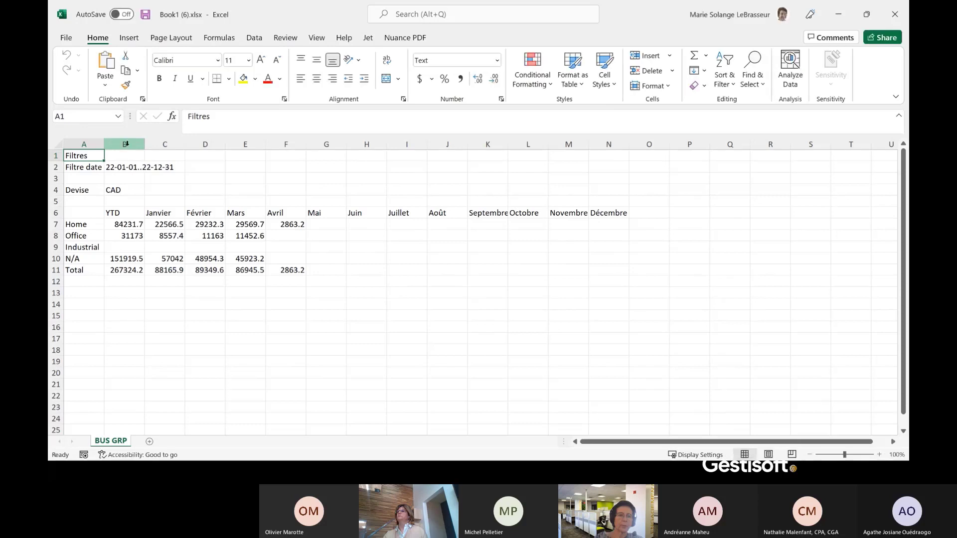
drag(131, 141, 656, 154)
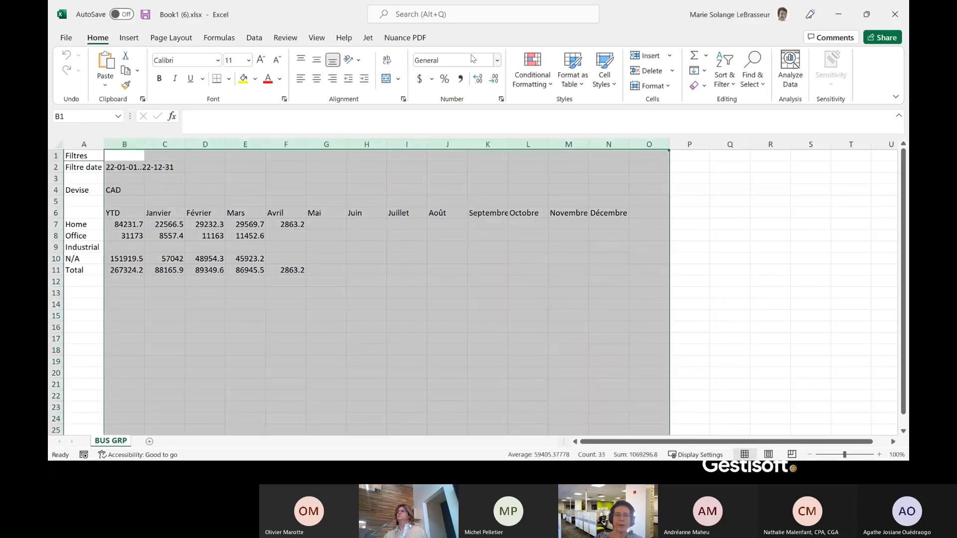
click(497, 60)
click(469, 107)
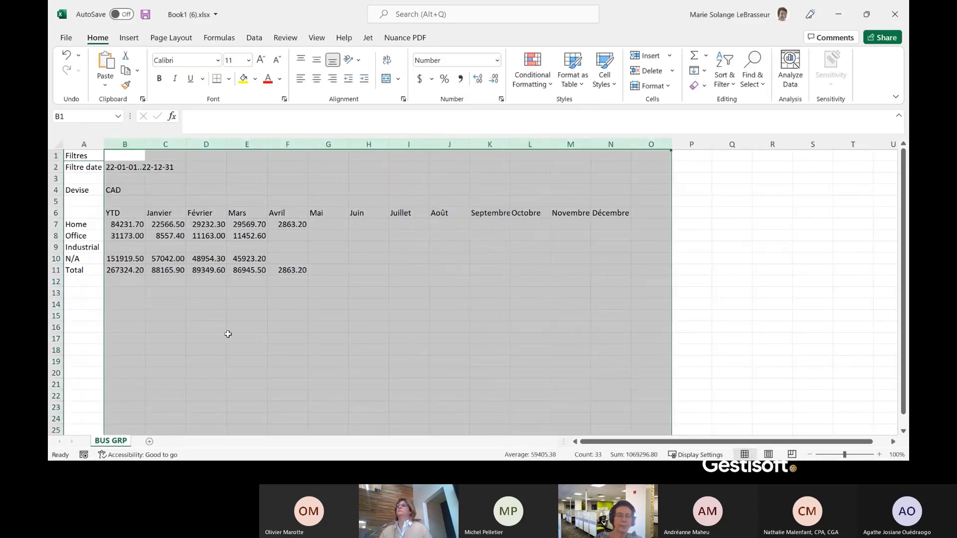
Examine the content of cell B7, the Home row's YTD amount, close the exported workbook and switch back to Business Central.
click(123, 227)
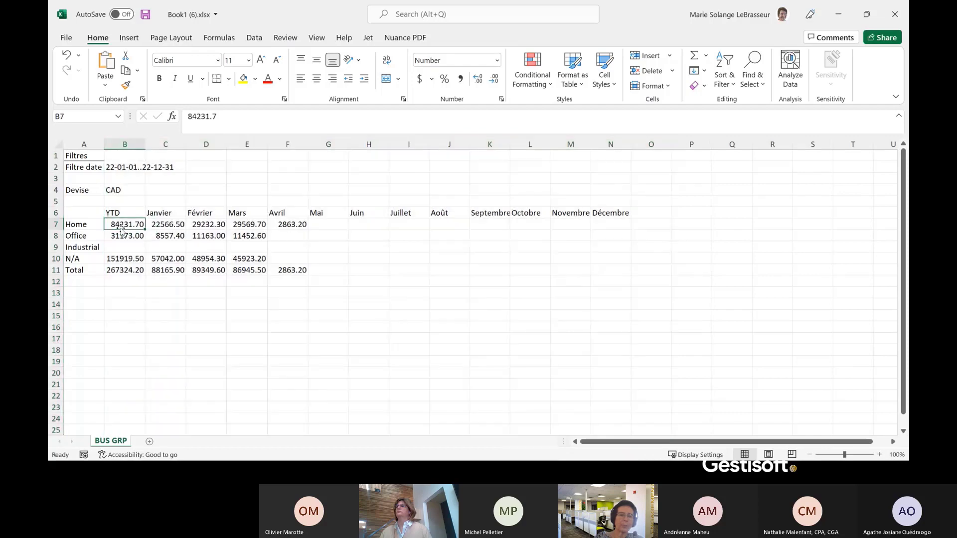
double_click(123, 223)
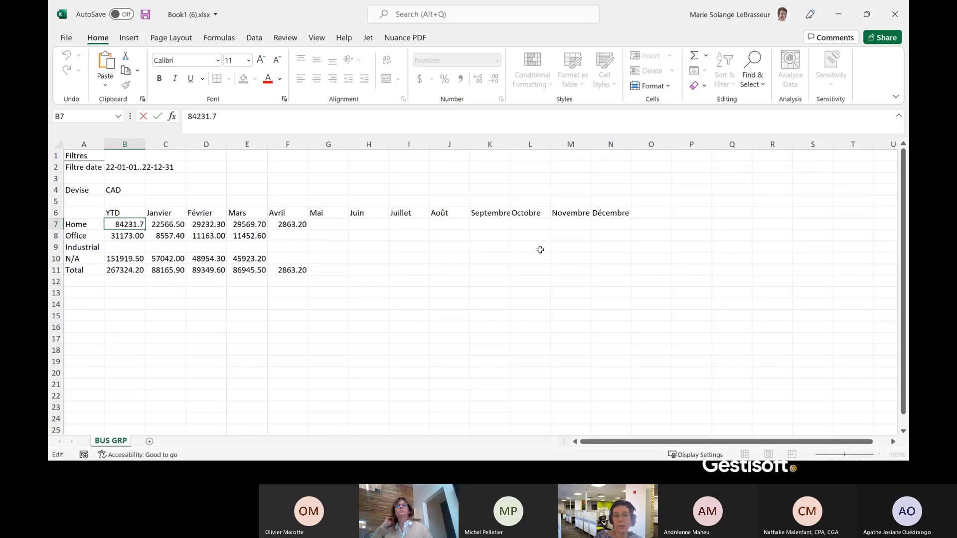
click(895, 16)
click(470, 251)
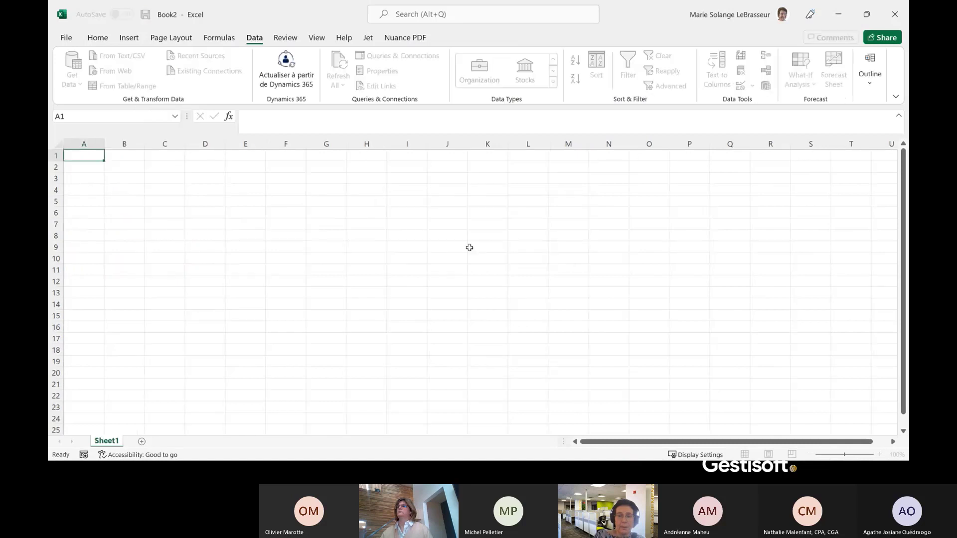
click(837, 16)
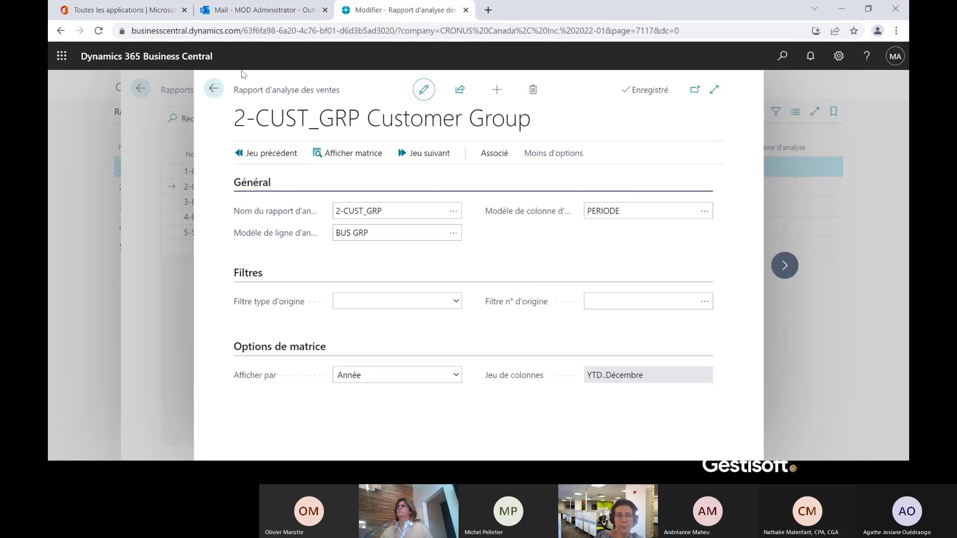
Open the 3-ITEMS sales analysis report and display the lines of its ITEM ALL line template.
click(215, 89)
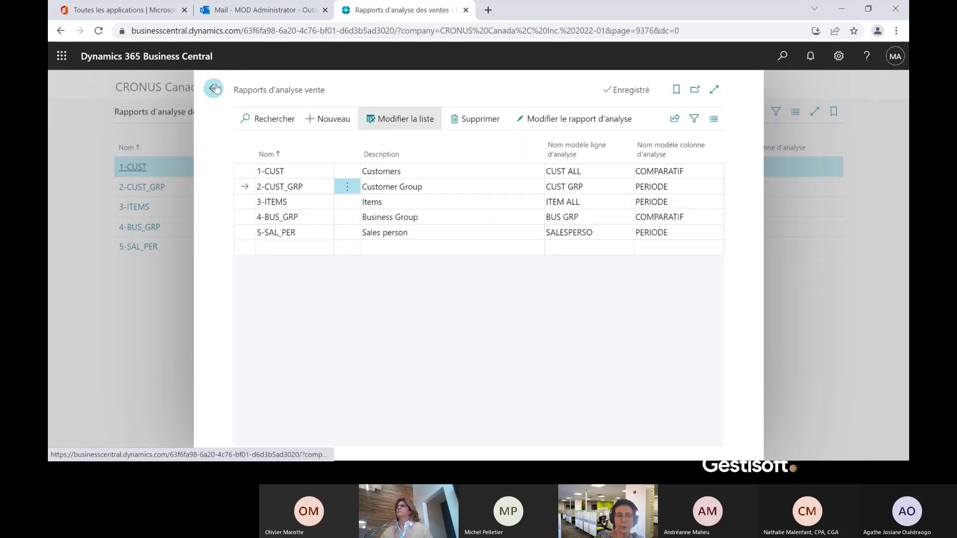
click(241, 202)
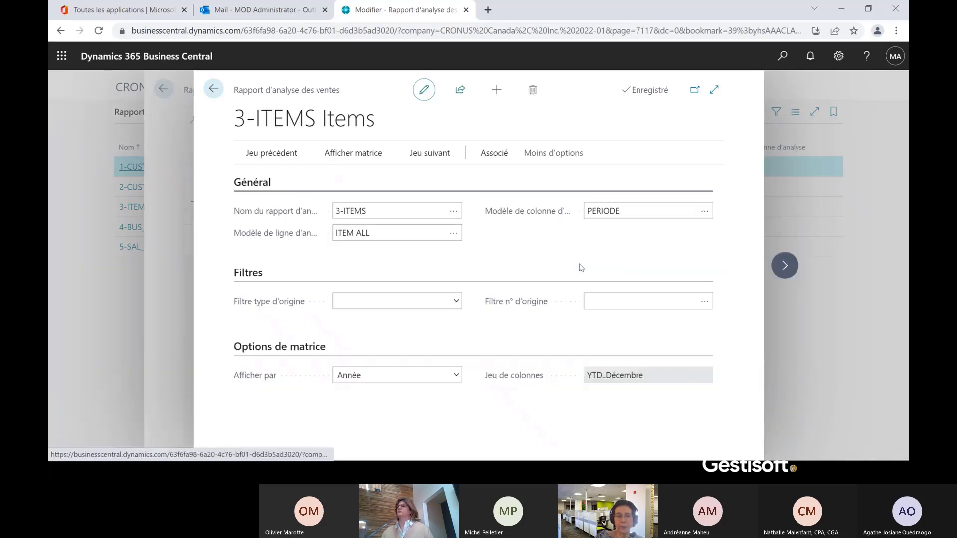
click(453, 239)
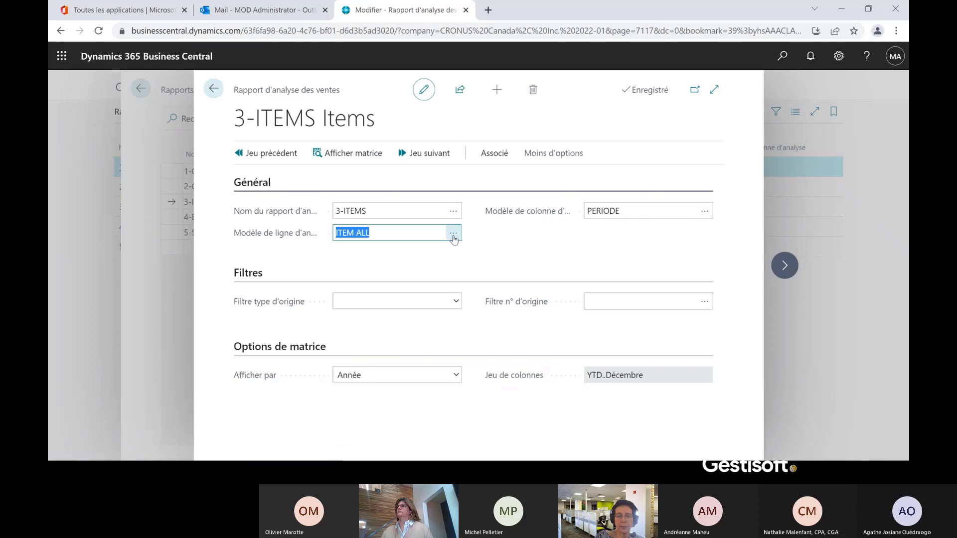
click(454, 239)
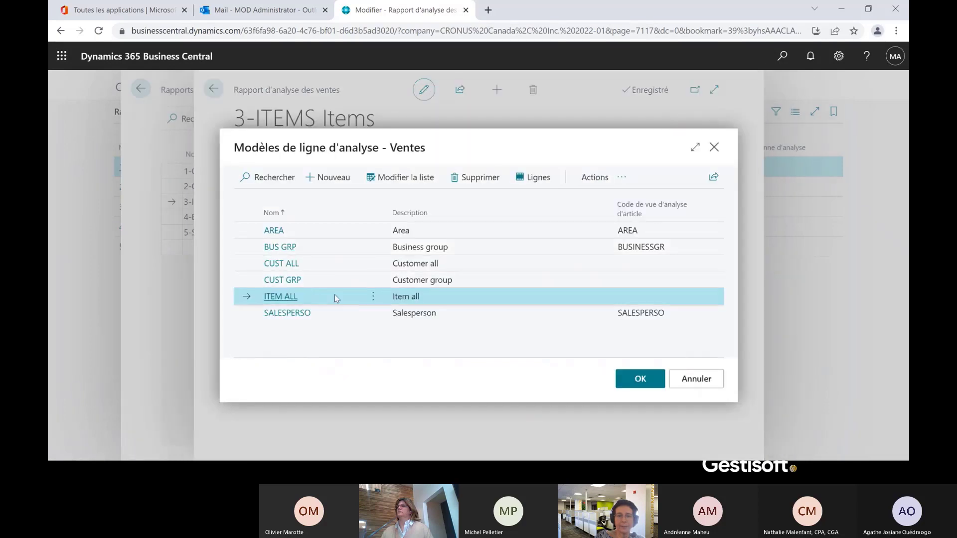
click(537, 178)
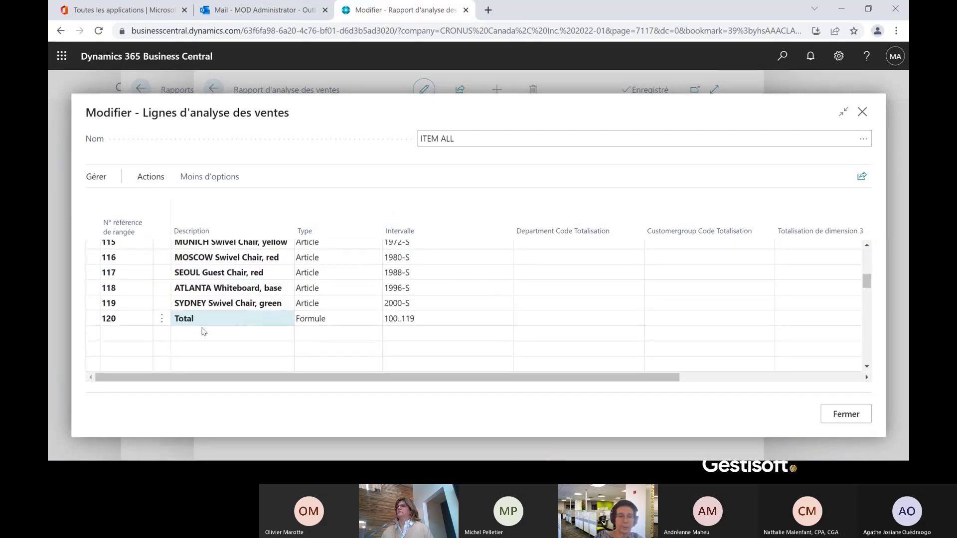
Insert all items from the item list into the ITEM ALL analysis lines, starting from an empty row below the Total line.
click(118, 349)
click(93, 350)
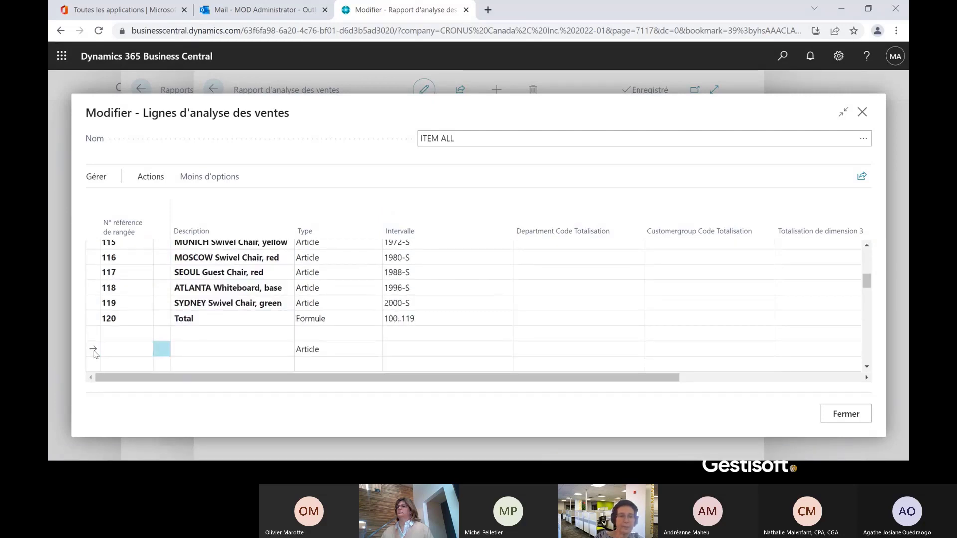
click(150, 177)
click(143, 202)
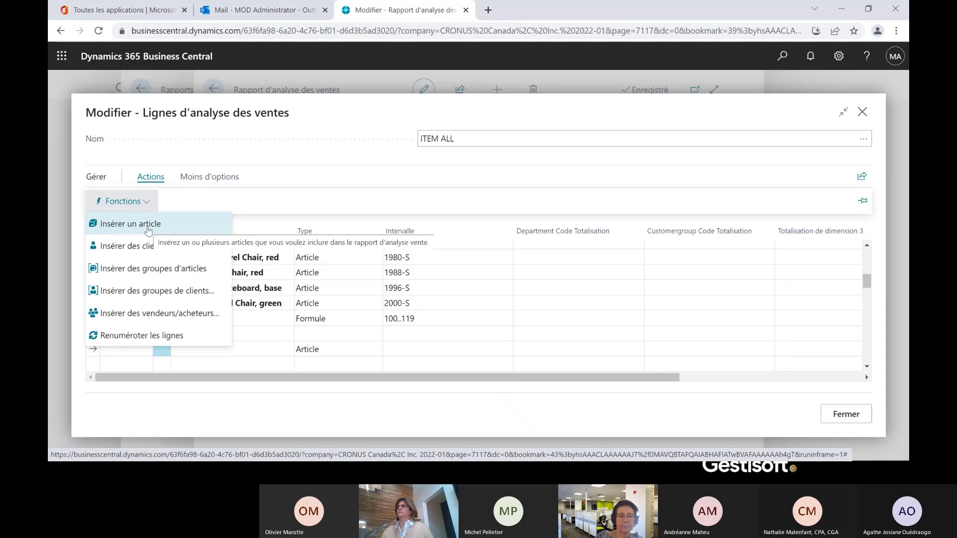
click(148, 224)
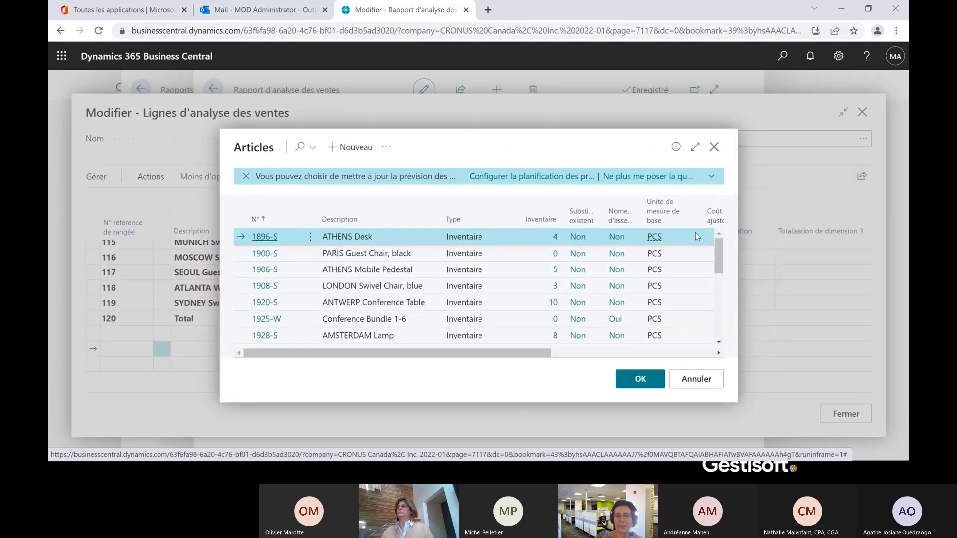
drag(719, 255, 719, 322)
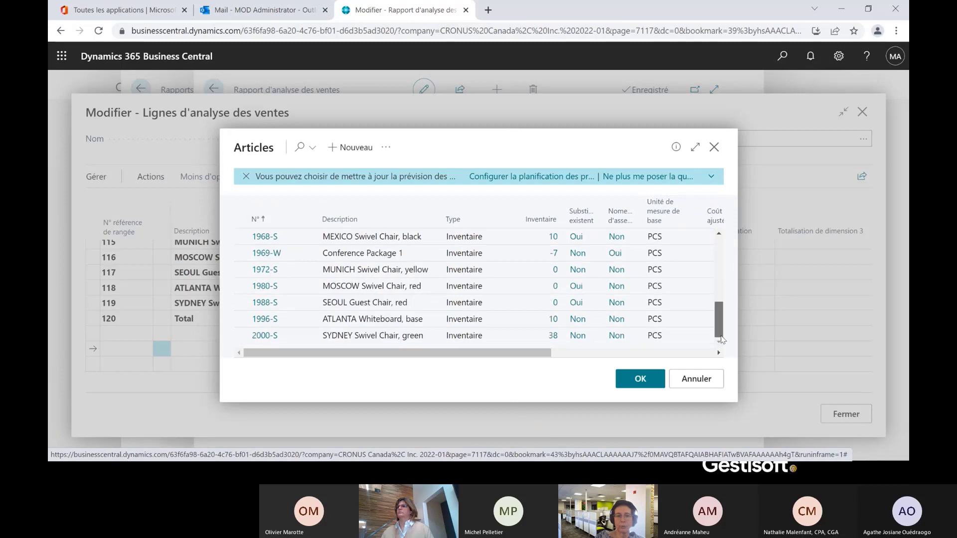
click(238, 339)
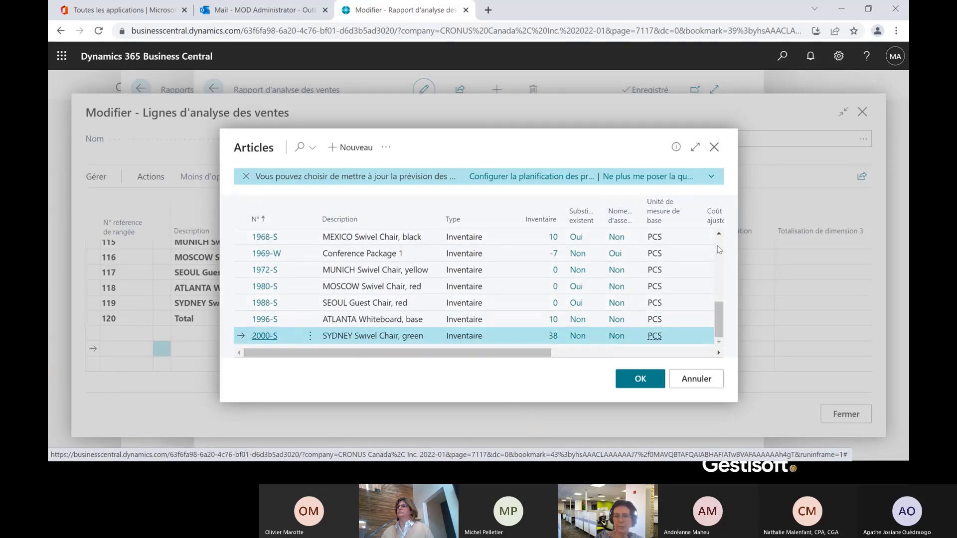
scroll(339, 269, up, 10)
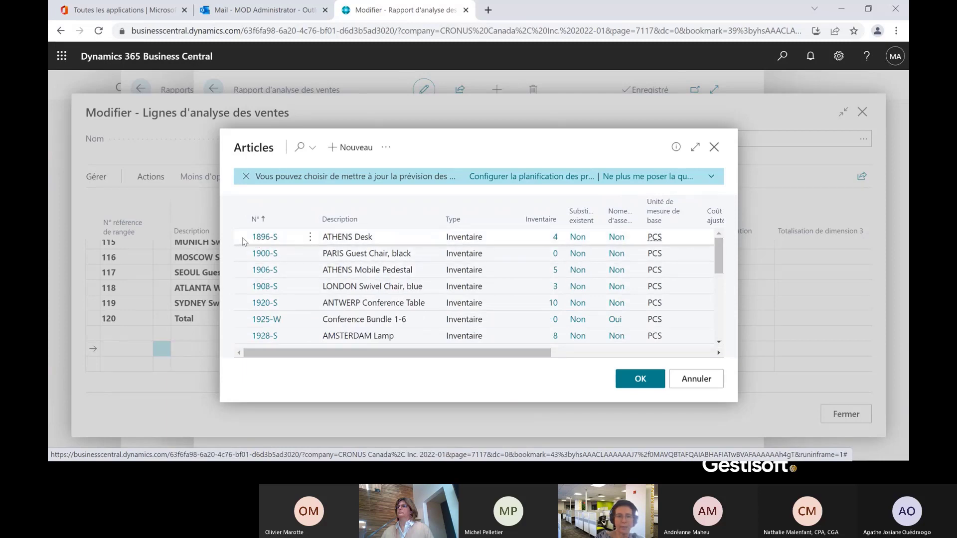
key(ctrl+a)
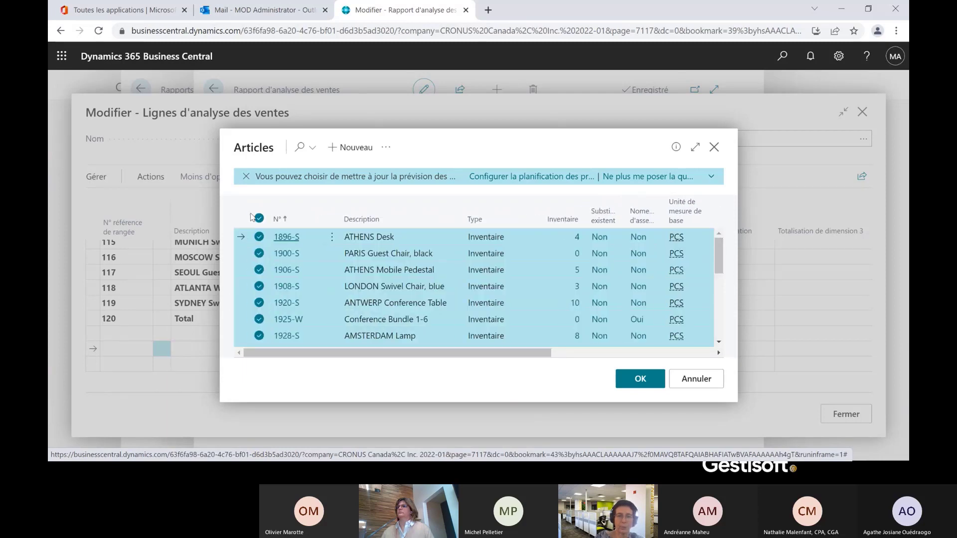
click(639, 379)
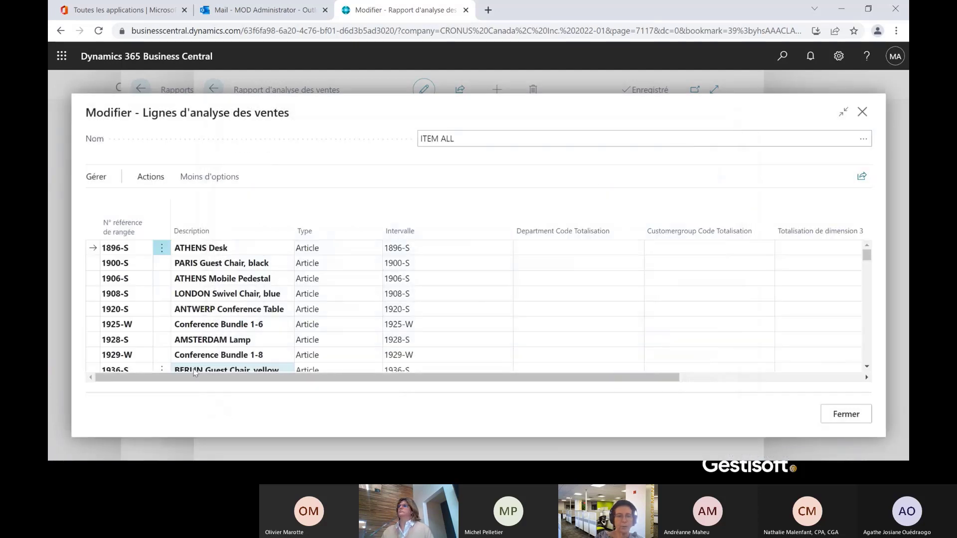
Delete the duplicate item lines with row references 1896-S to 2000-S above line 100 in the ITEM ALL template.
scroll(194, 371, down, 10)
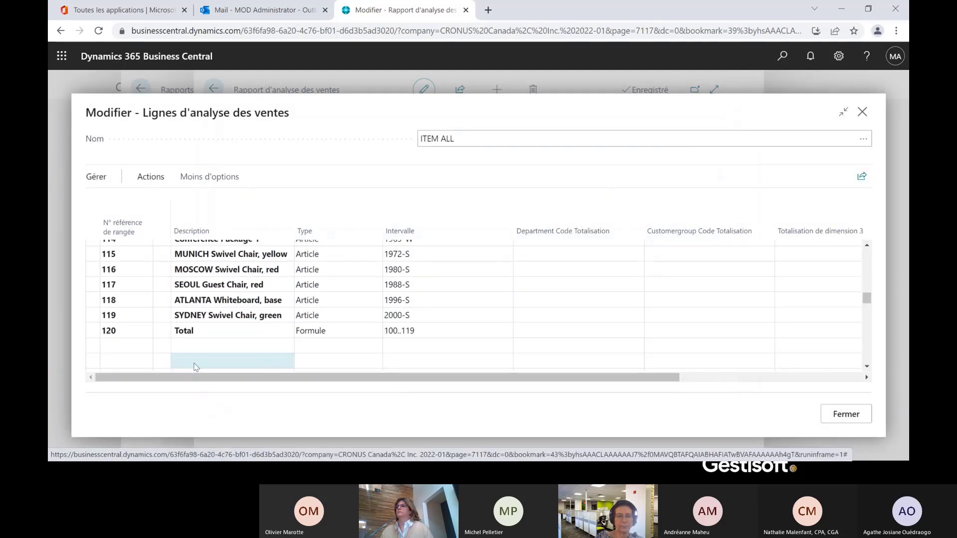
scroll(195, 367, up, 10)
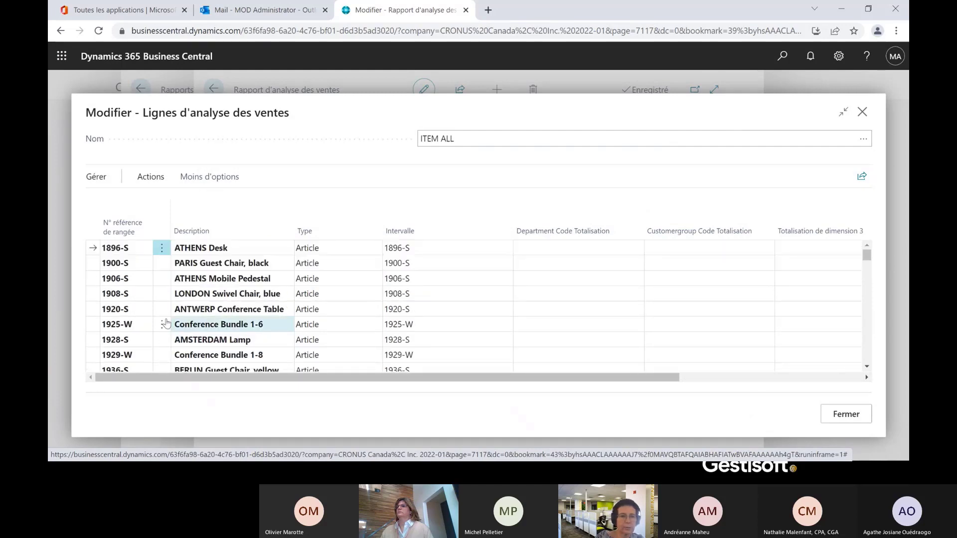
click(162, 247)
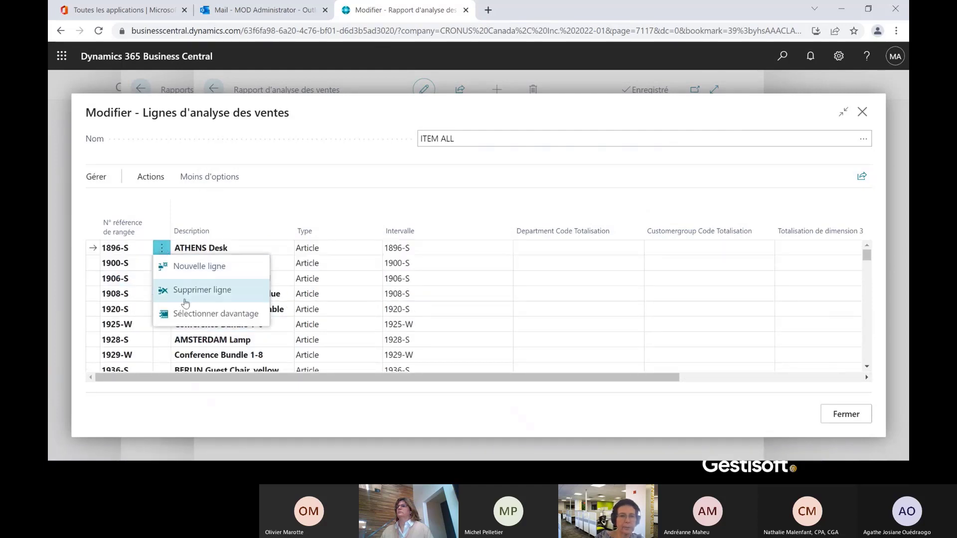
click(200, 313)
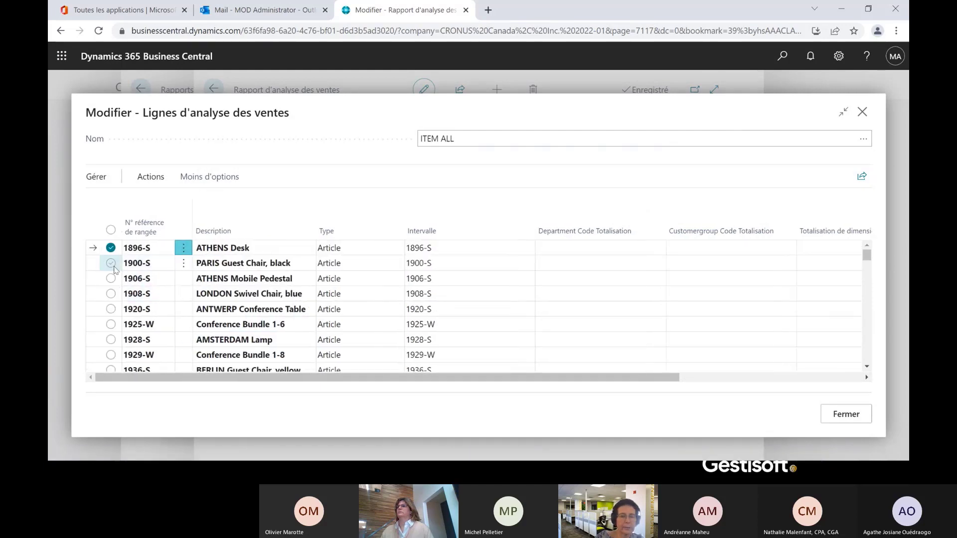
click(110, 263)
click(111, 278)
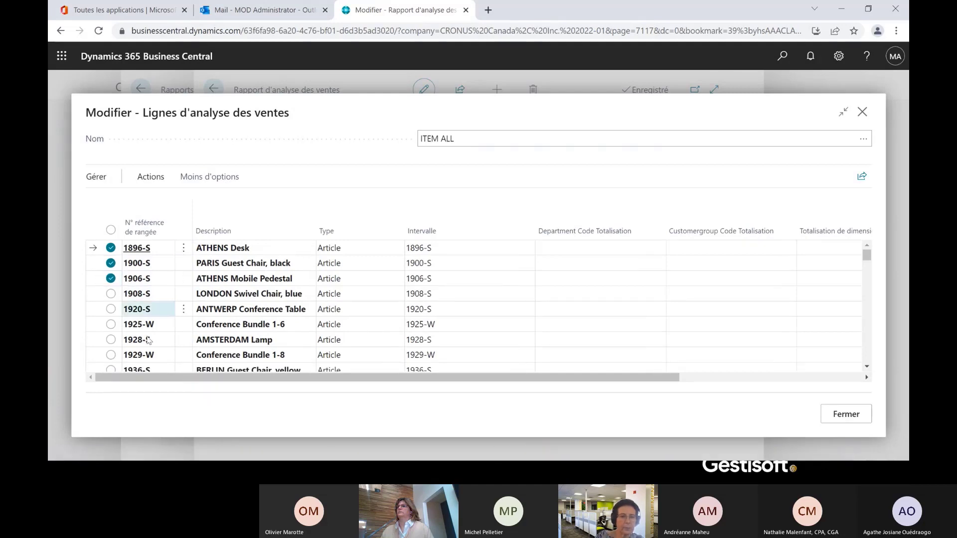
scroll(207, 348, down, 1)
scroll(198, 348, down, 3)
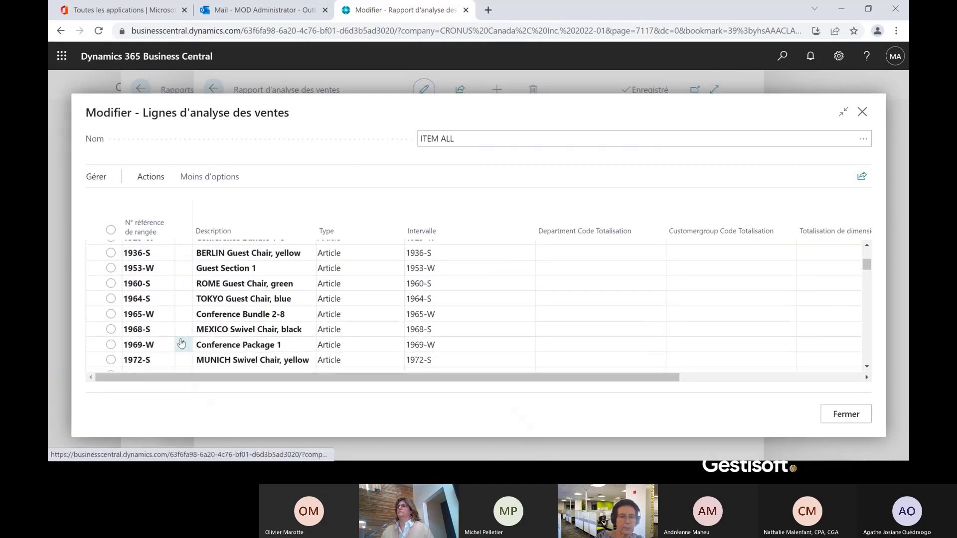
shift+click(111, 303)
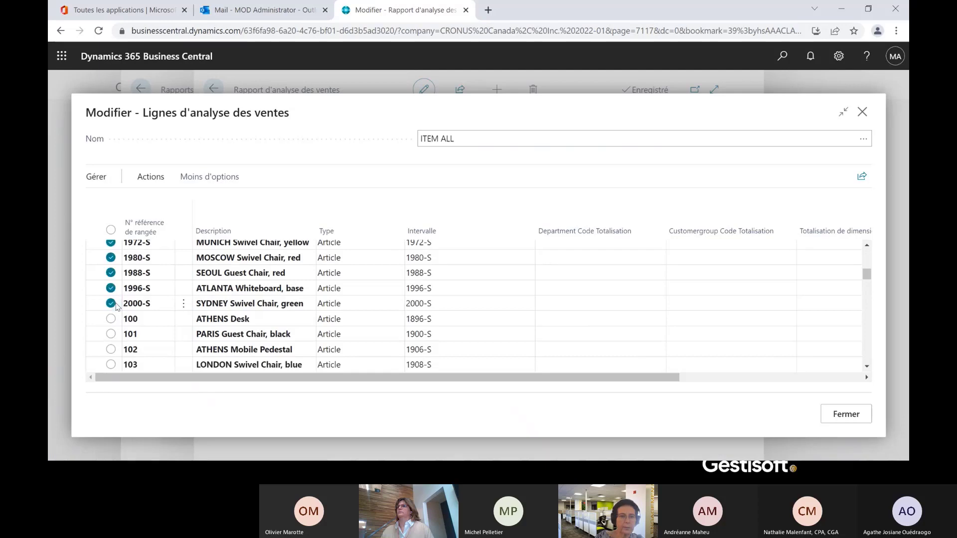
click(96, 177)
click(110, 203)
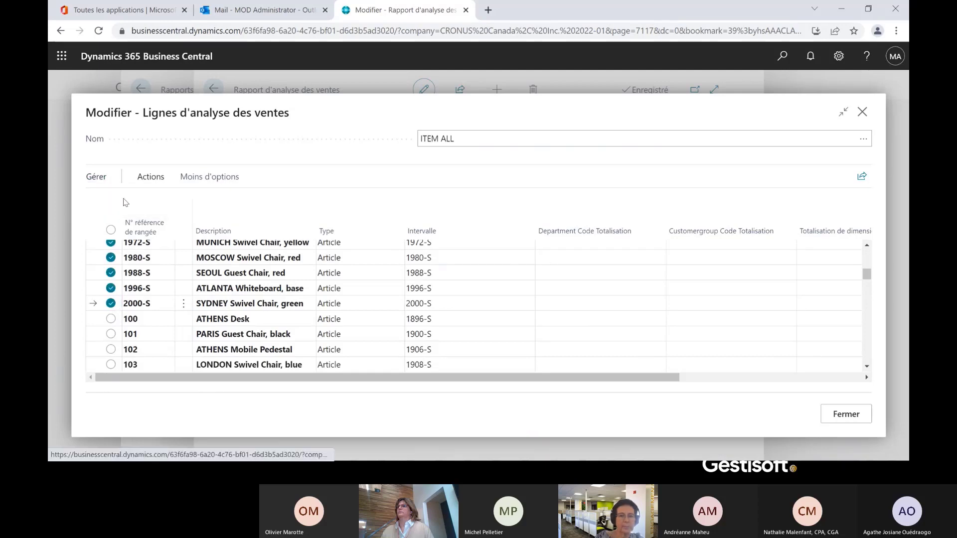
click(547, 295)
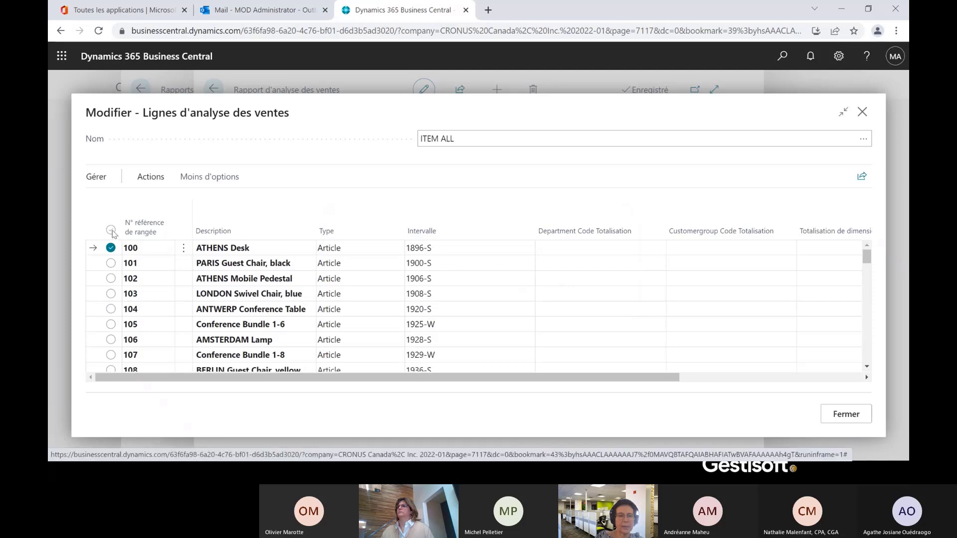
Renumber all ITEM ALL analysis lines with a starting row reference number of 1000 and check the Total line's range.
click(111, 231)
scroll(261, 294, down, 5)
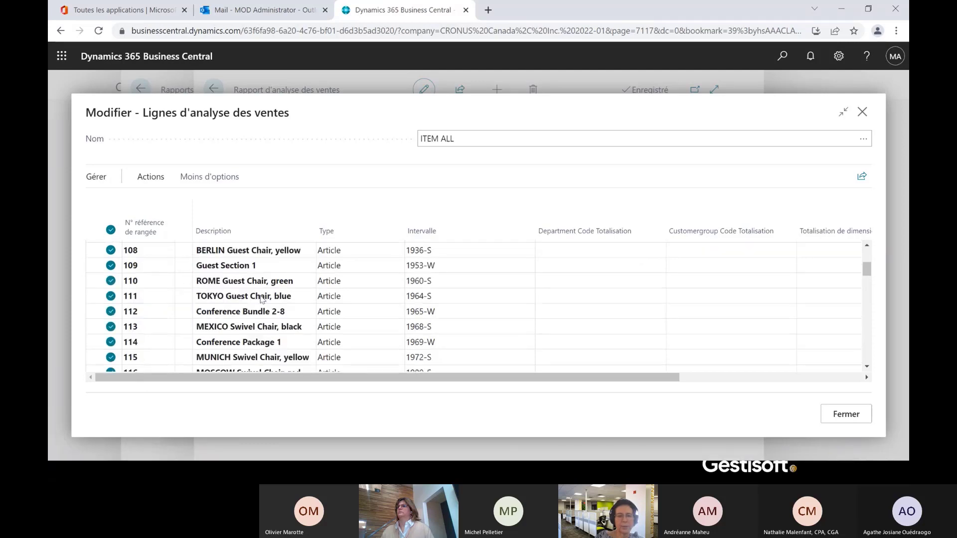
scroll(261, 294, up, 5)
click(150, 177)
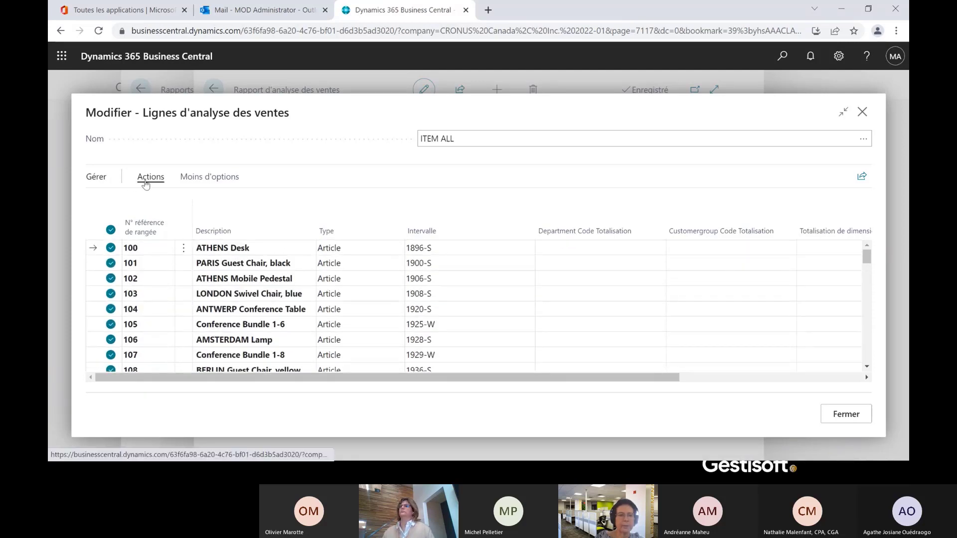
click(122, 201)
click(164, 333)
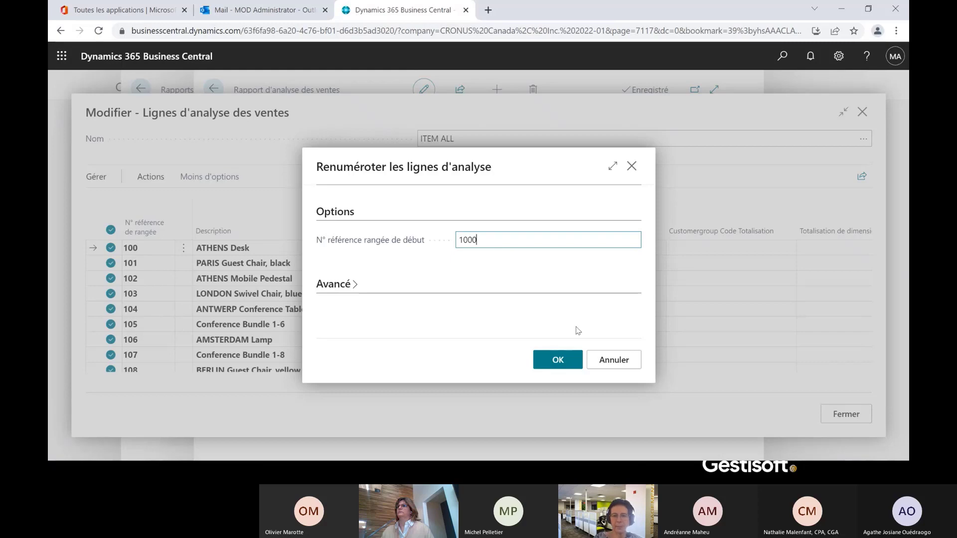
click(564, 360)
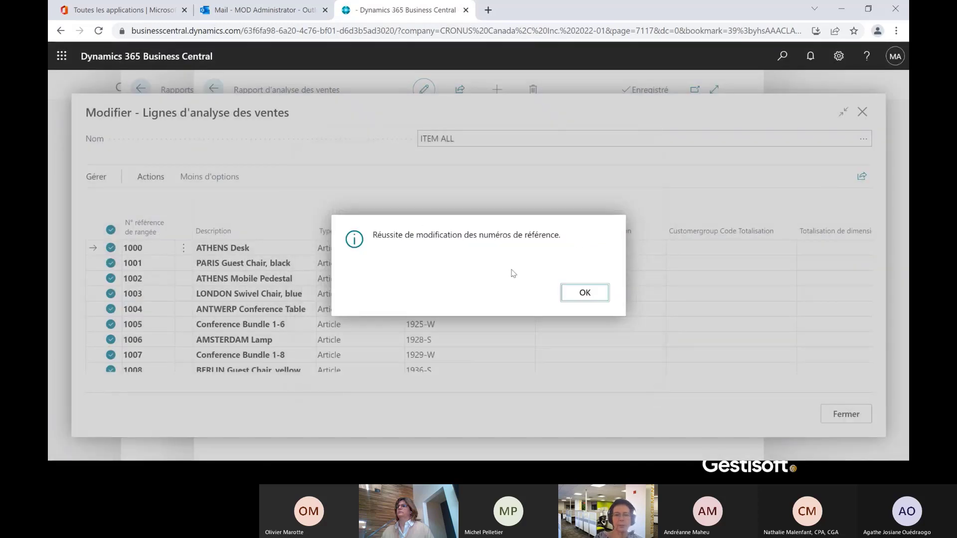
click(578, 293)
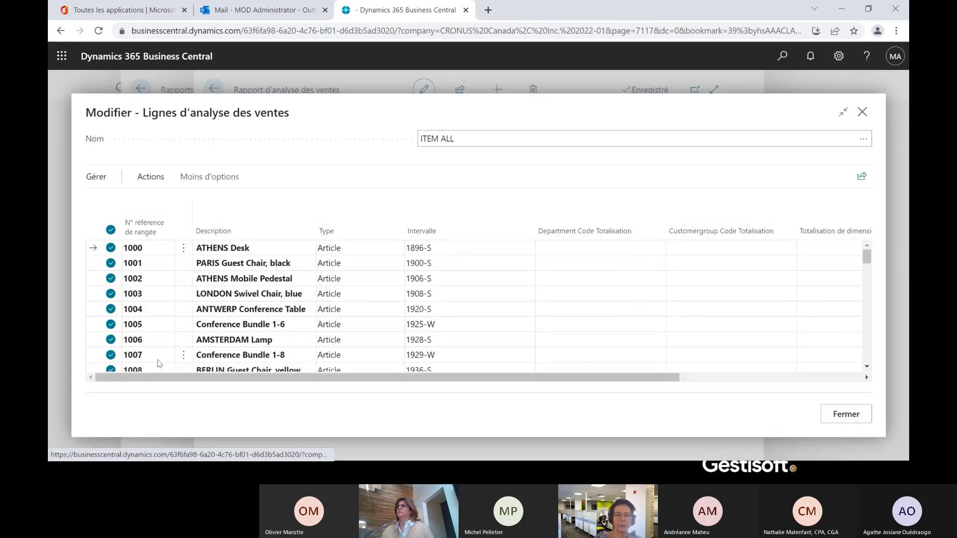
scroll(159, 364, down, 3)
scroll(159, 363, down, 3)
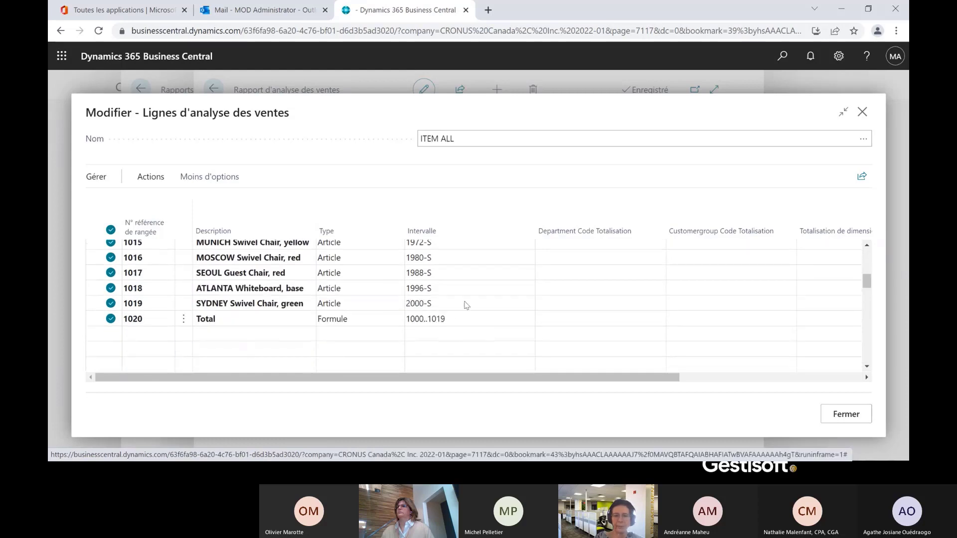
Return to the 3-ITEMS report with the ITEM ALL line template, review its matrix down to the Total row and close the matrix.
click(846, 414)
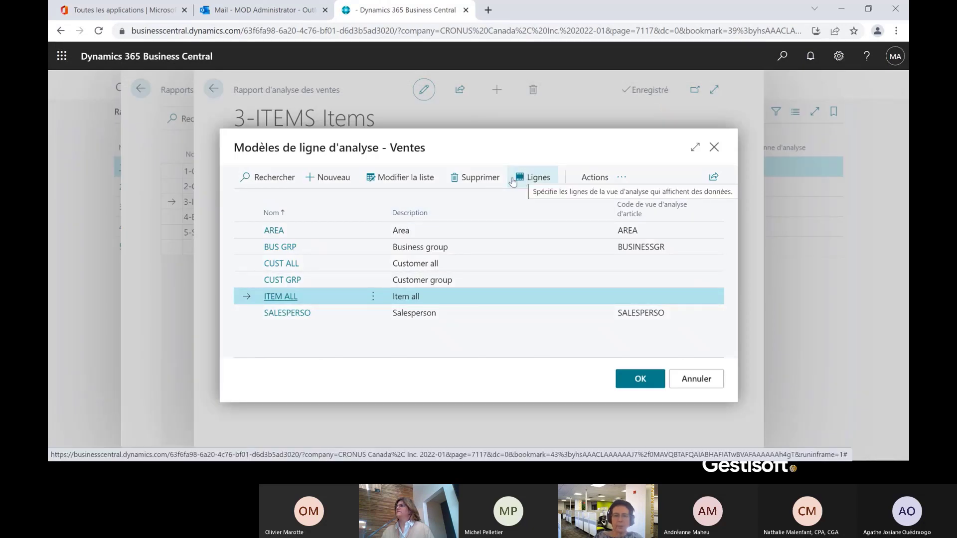
click(631, 387)
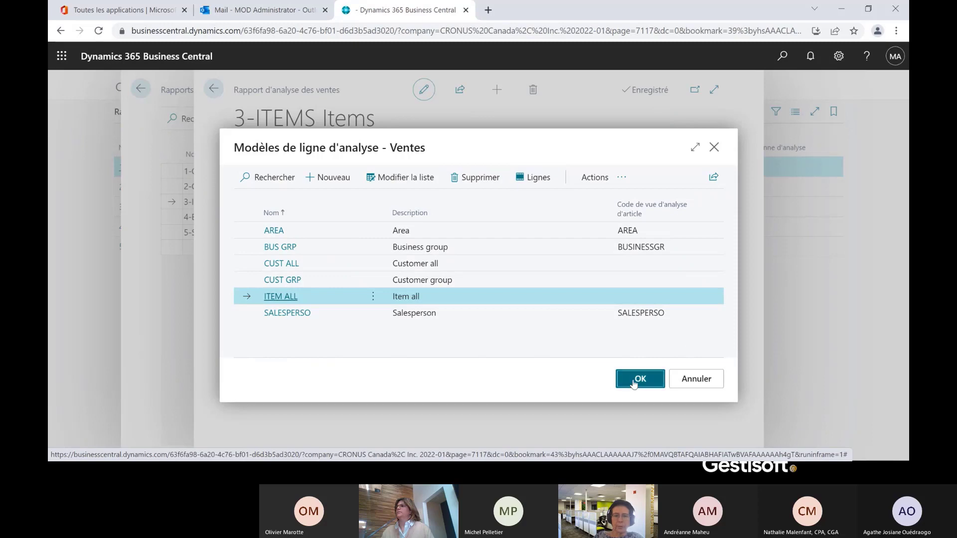
click(341, 153)
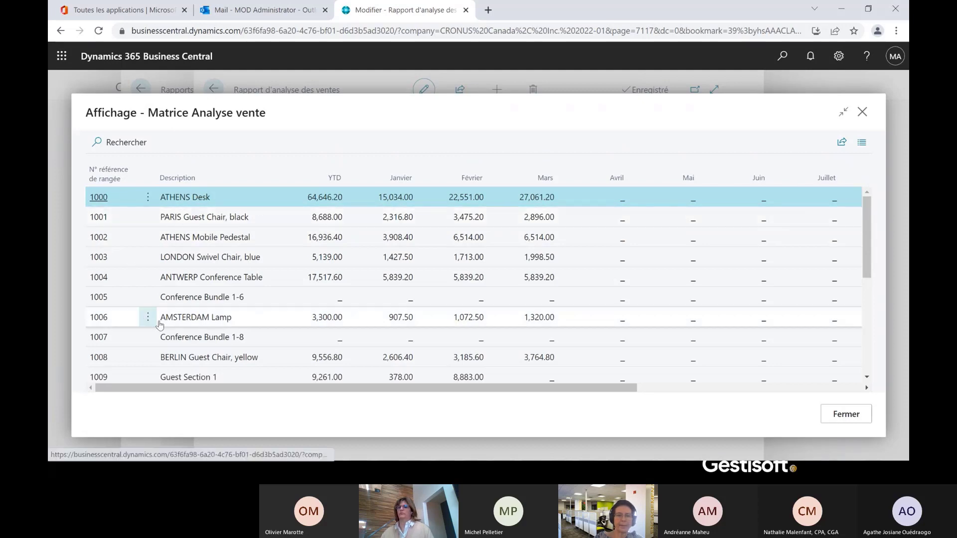
scroll(562, 297, down, 5)
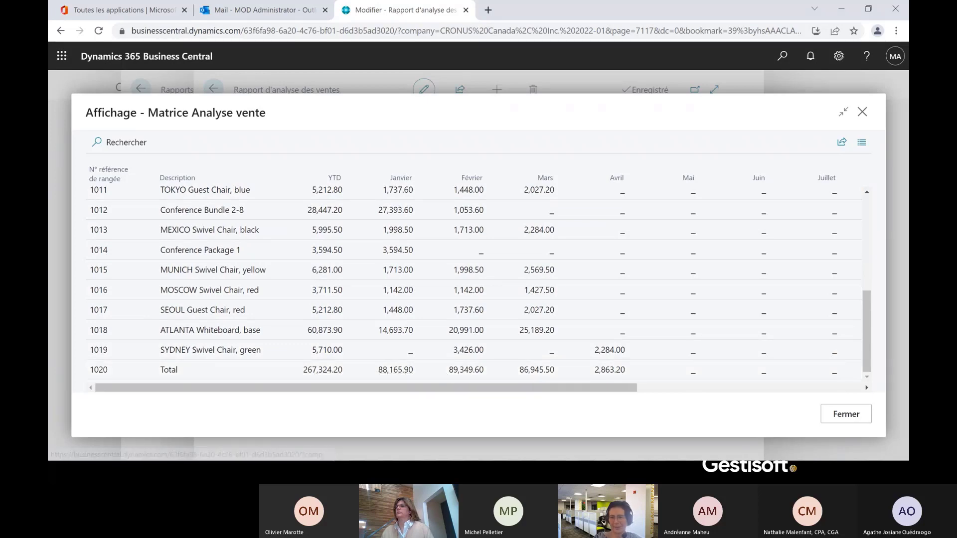
click(839, 415)
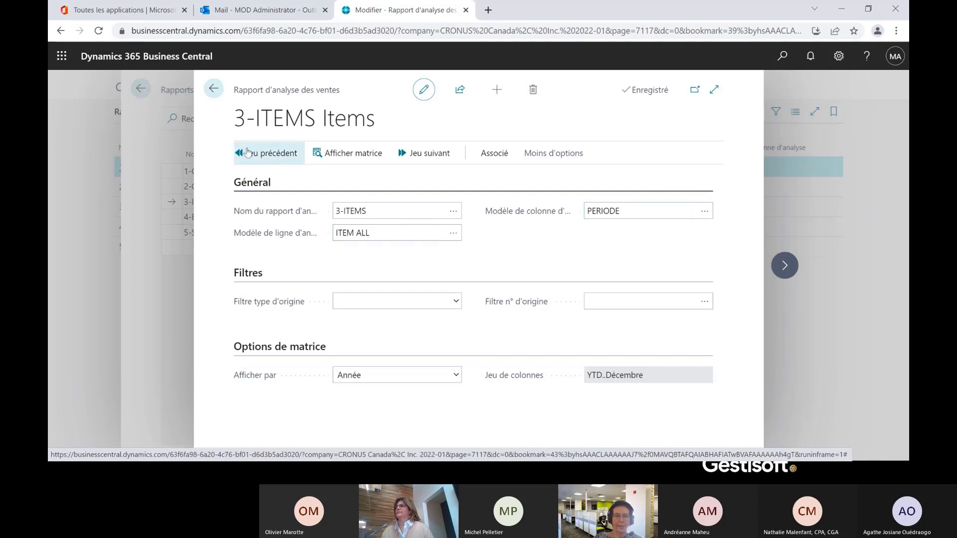
Open the 4-BUS_GRP sales analysis report and examine the lines of its BUS GRP line template.
click(213, 90)
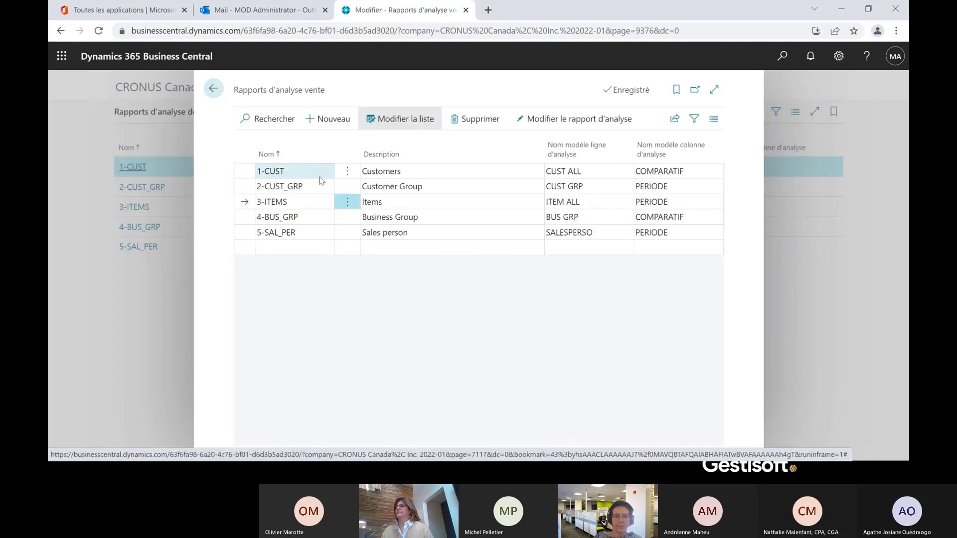
click(243, 217)
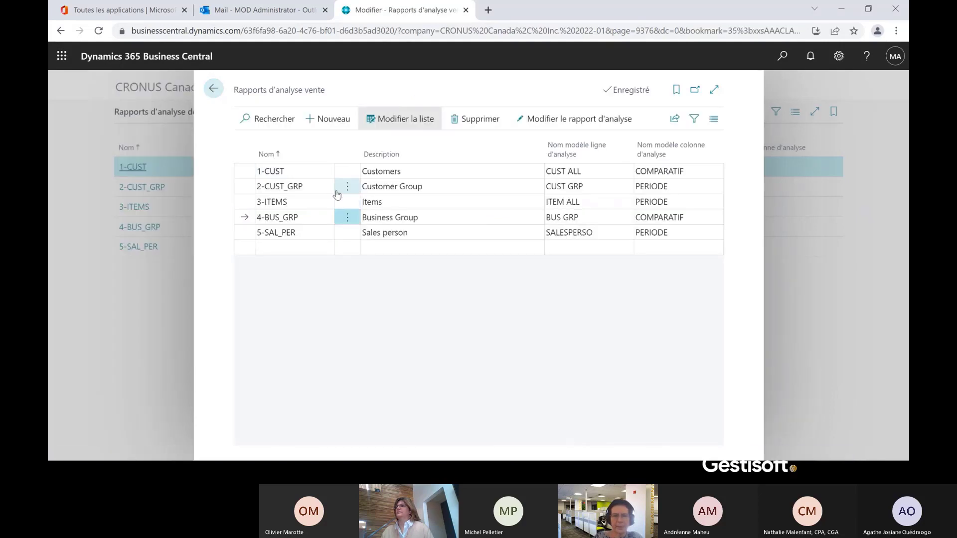
click(549, 123)
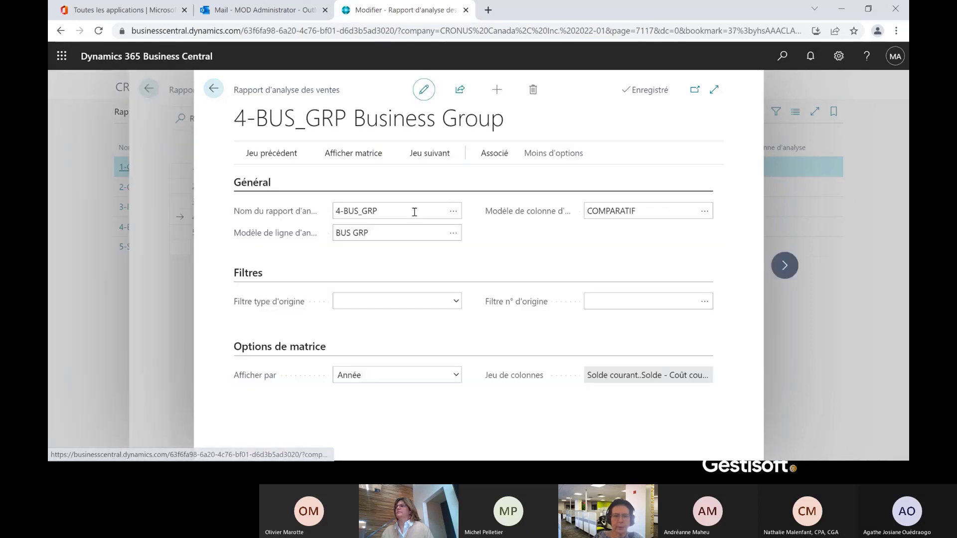
click(453, 234)
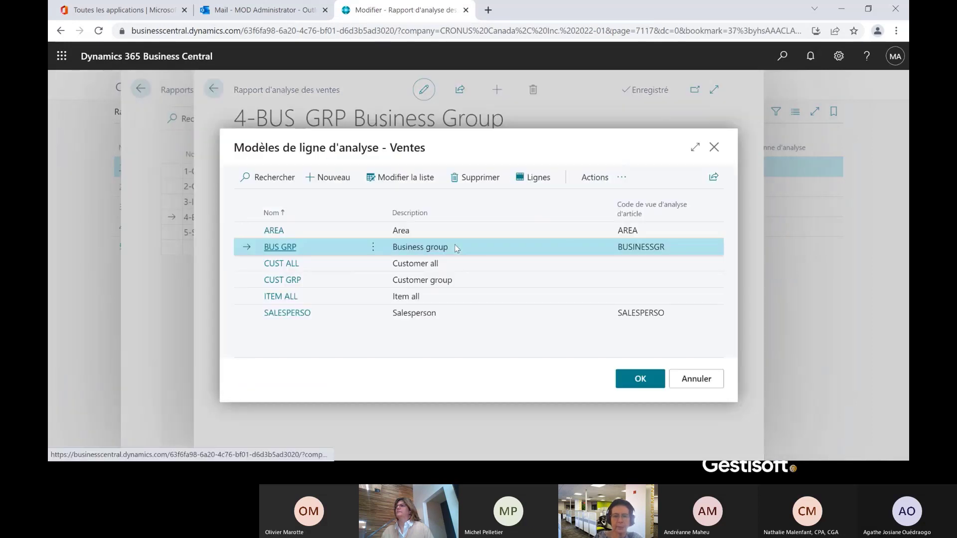
click(537, 178)
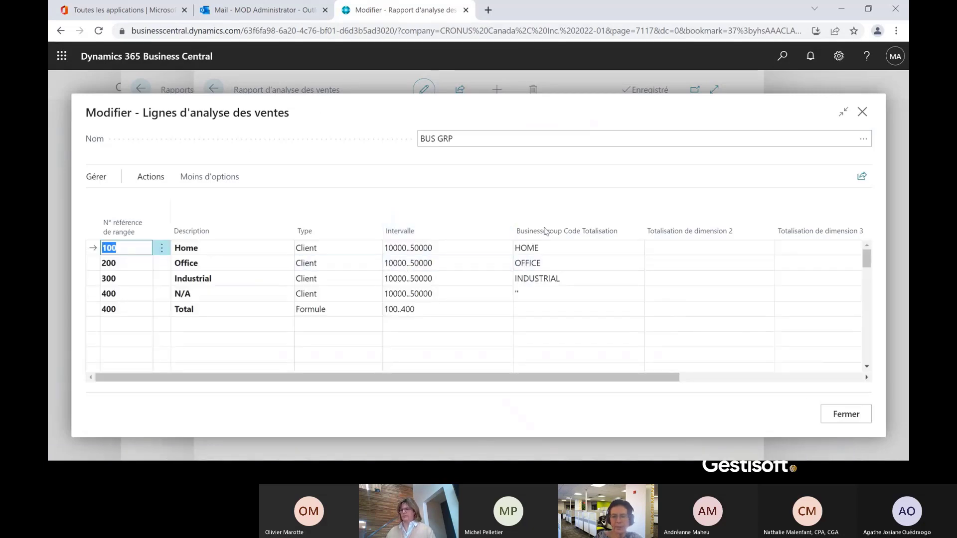
click(844, 417)
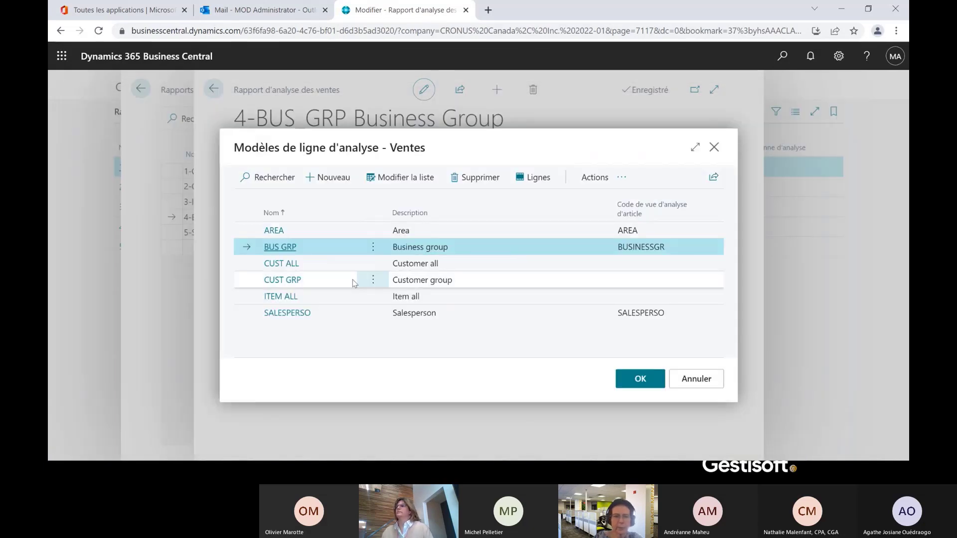
Display the lines of the SALESPERSO line template and examine the Type options of the first salesperson line.
click(325, 317)
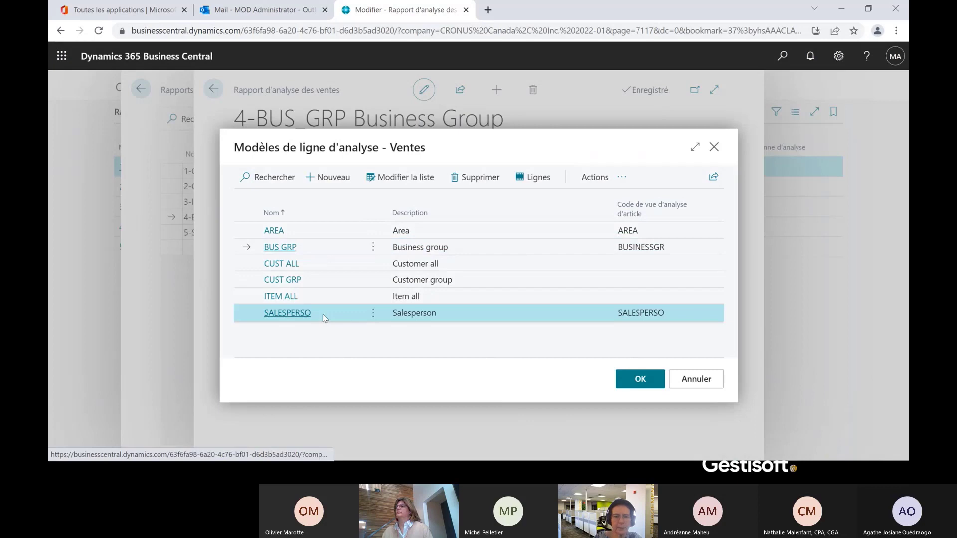
click(533, 178)
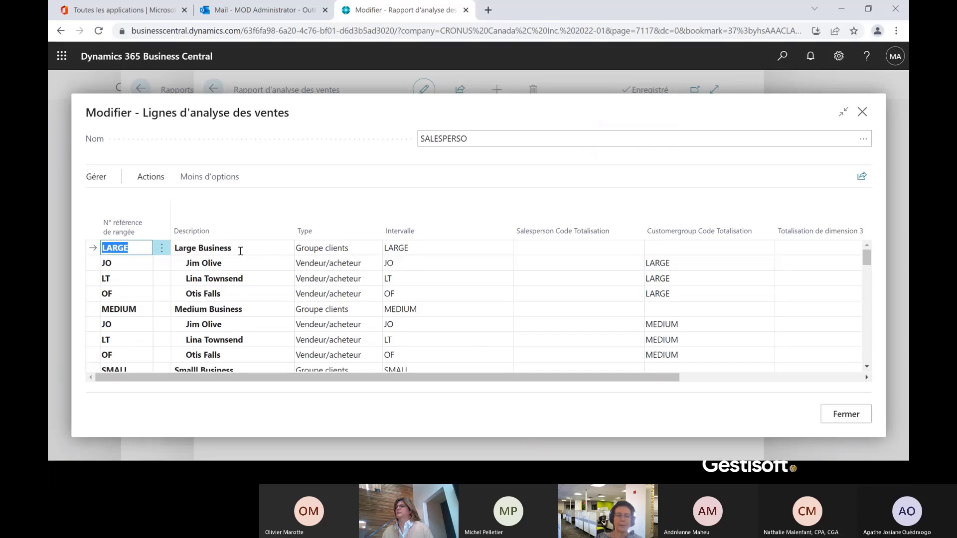
click(368, 269)
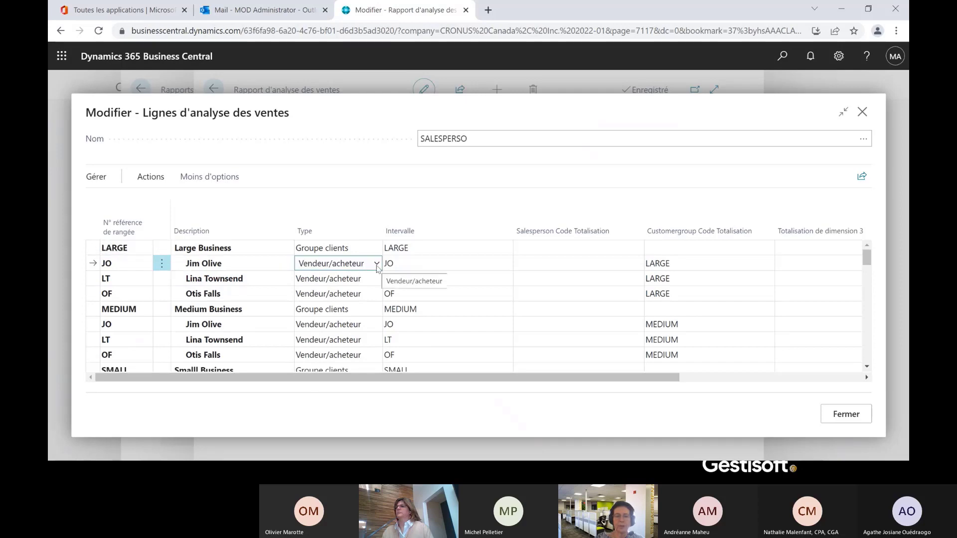
click(377, 266)
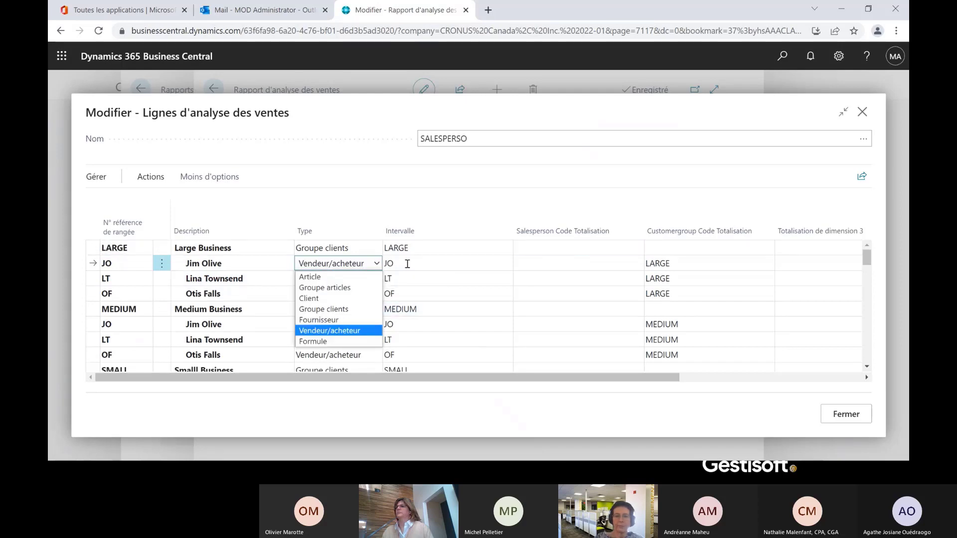
click(423, 251)
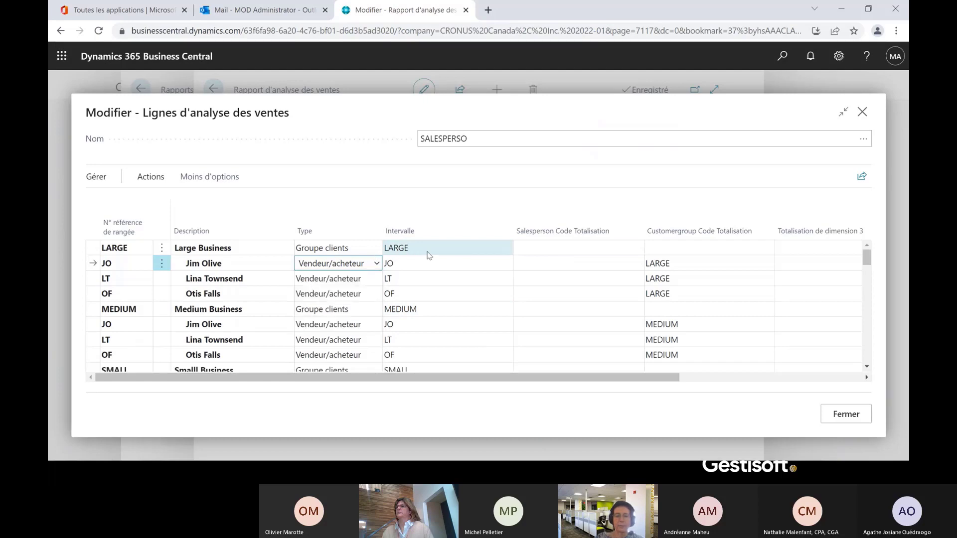
Insert the LARGE, MEDIUM and SMALL customer groups as new lines in the SALESPERSO line template.
scroll(319, 294, down, 5)
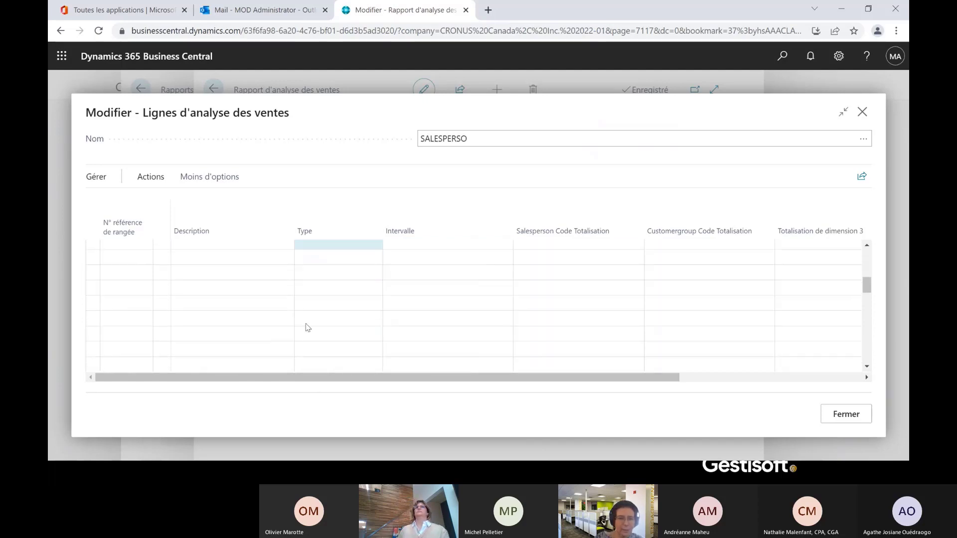
click(109, 262)
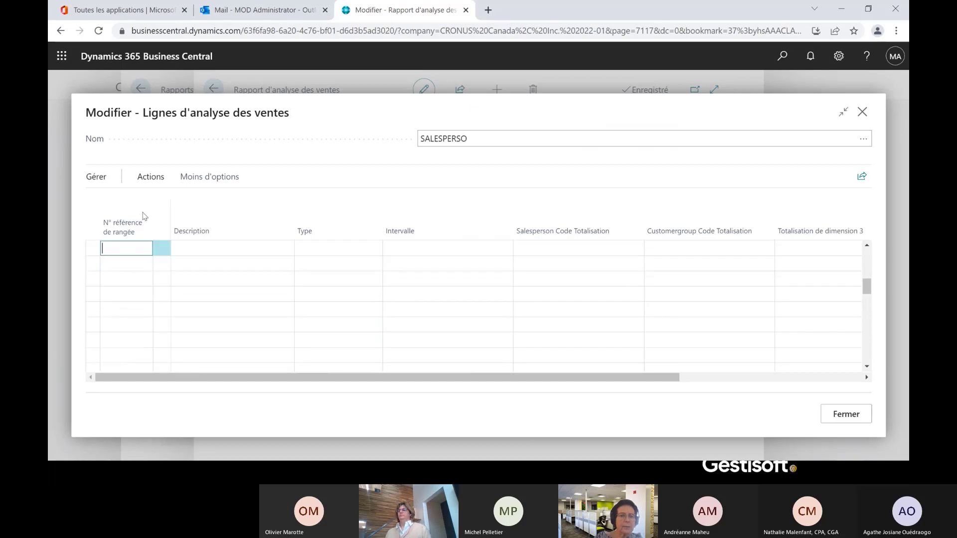
click(147, 179)
click(142, 201)
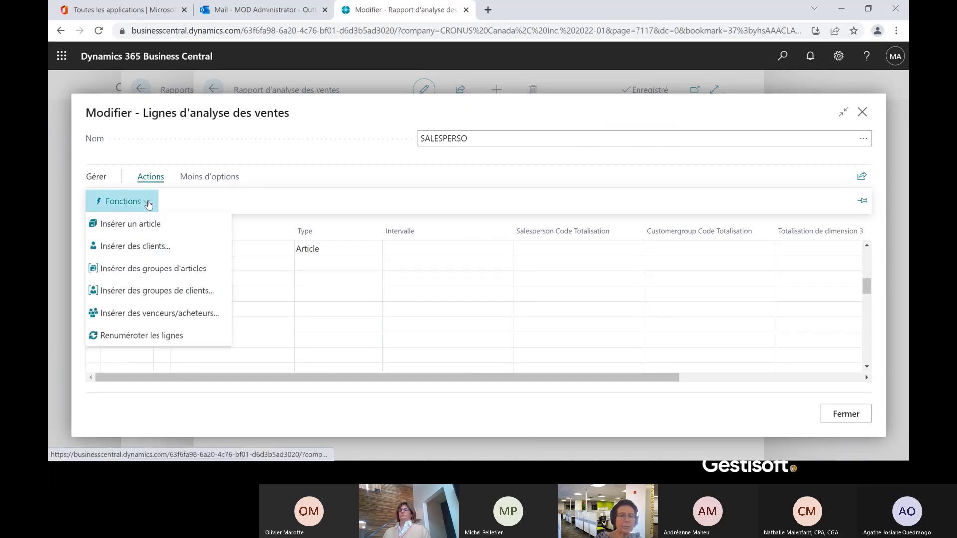
click(162, 295)
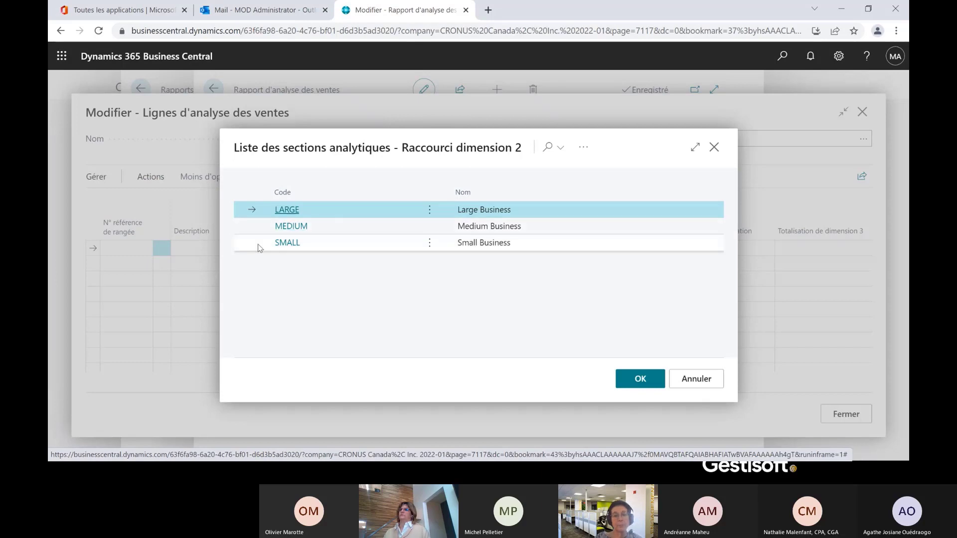
shift+click(270, 243)
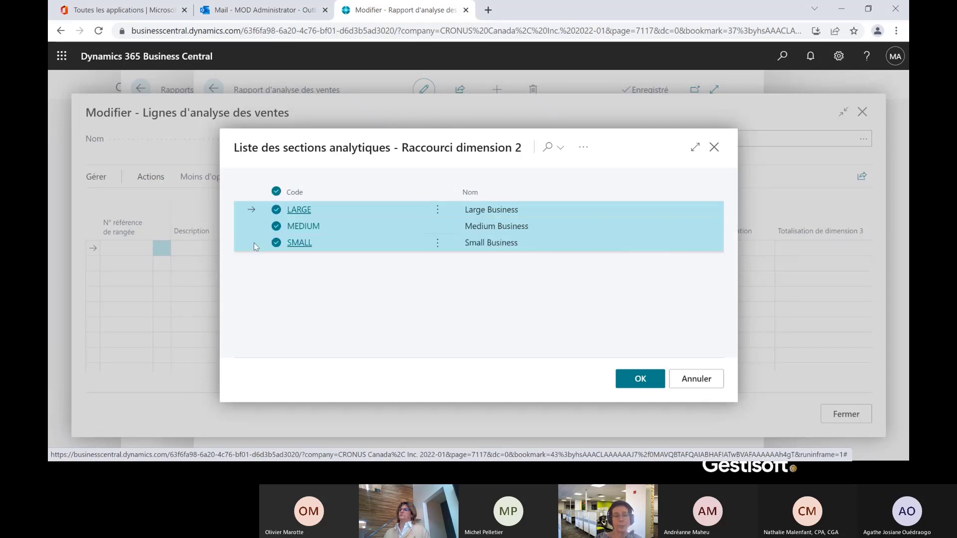
key(Return)
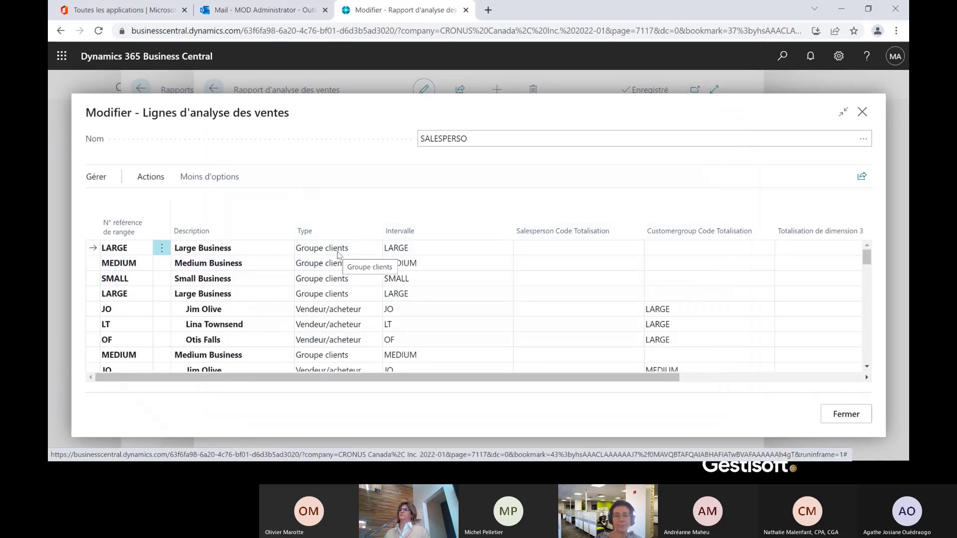
Delete the three newly inserted customer group lines from the start of the SALESPERSO template.
shift+click(93, 279)
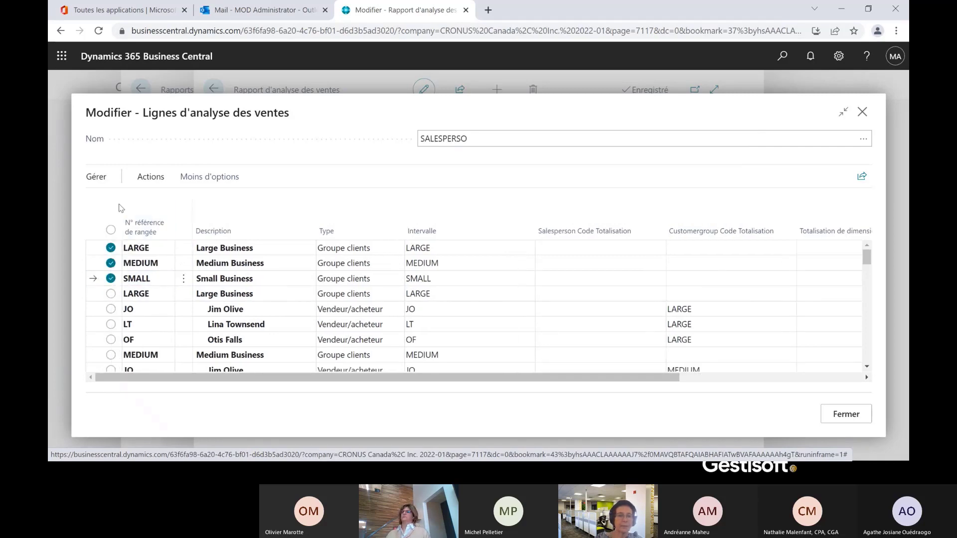
click(99, 177)
click(119, 202)
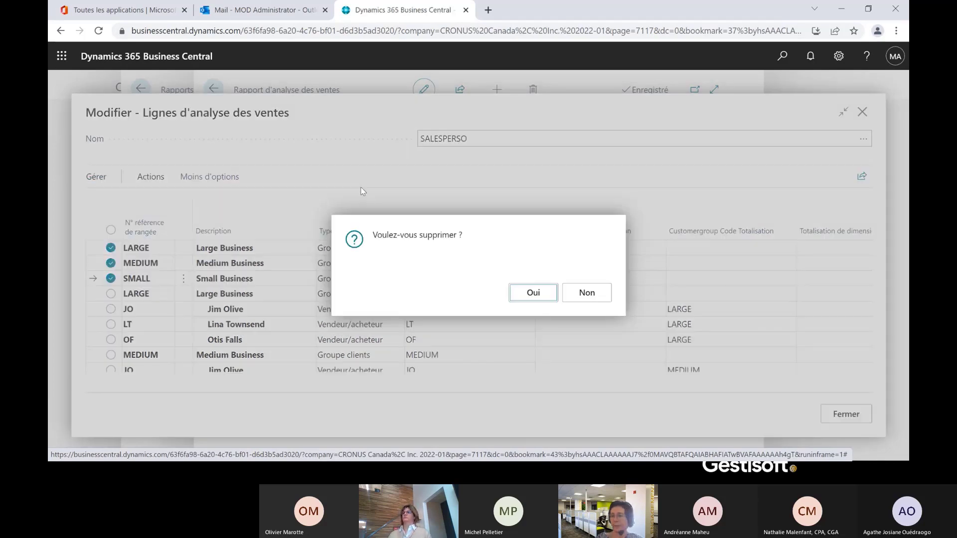
click(532, 299)
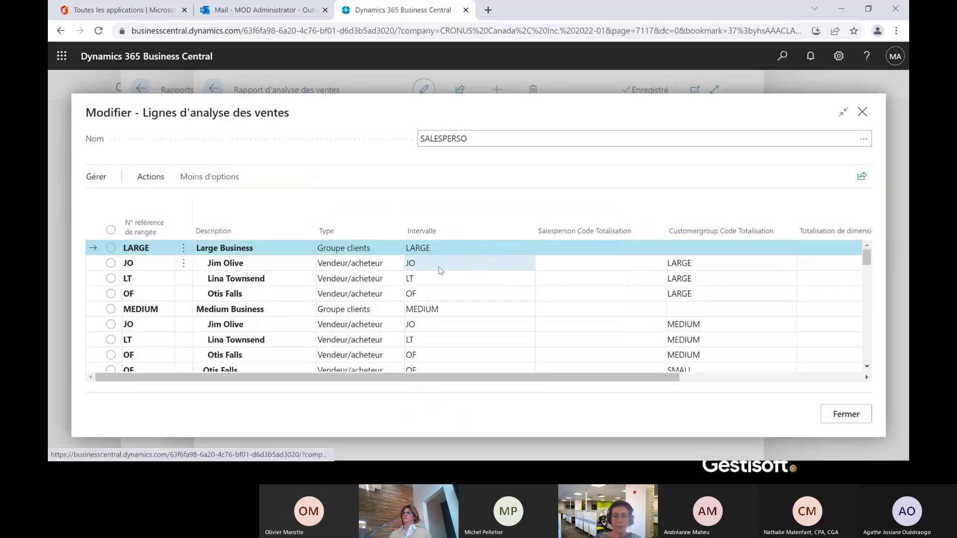
Close the SALESPERSO lines, cancel the line template selection and return to the list of sales analysis reports.
click(386, 265)
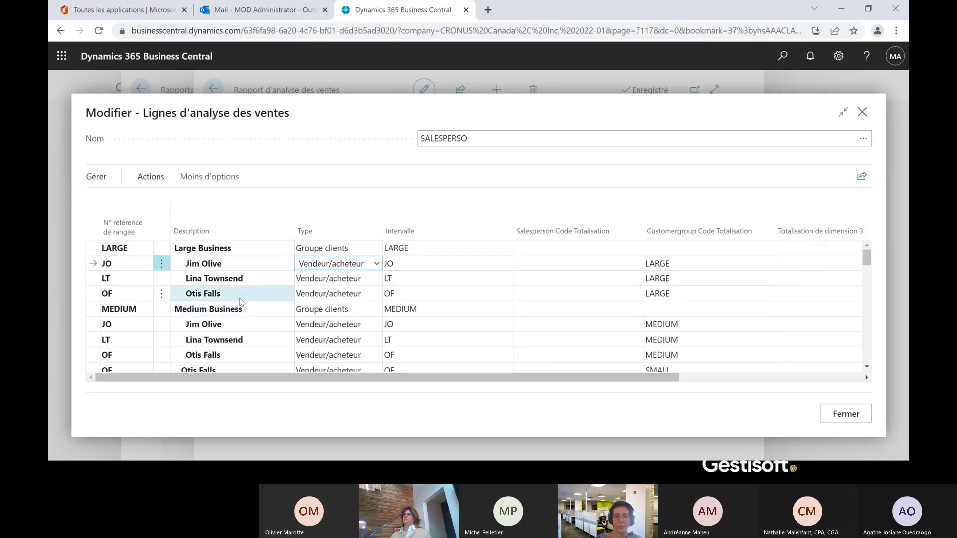
click(827, 415)
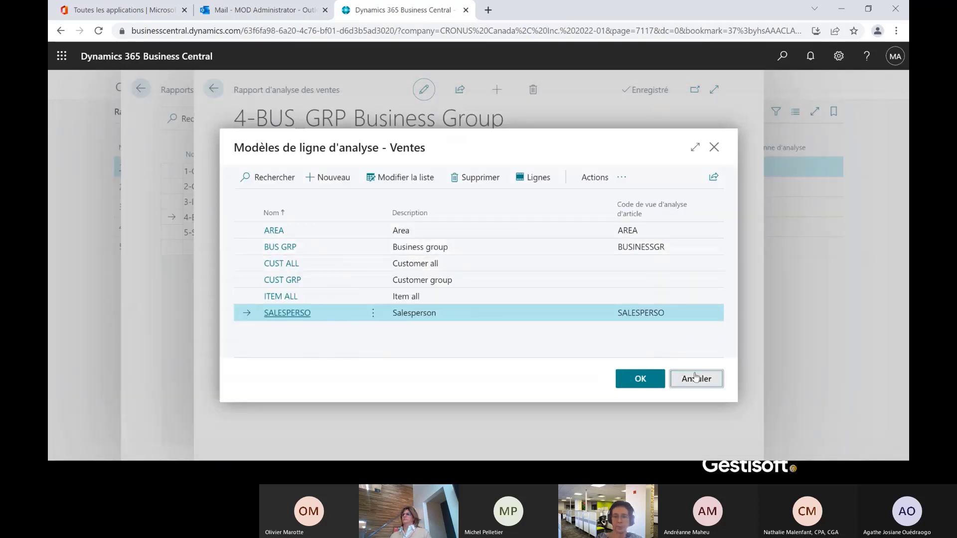
click(696, 377)
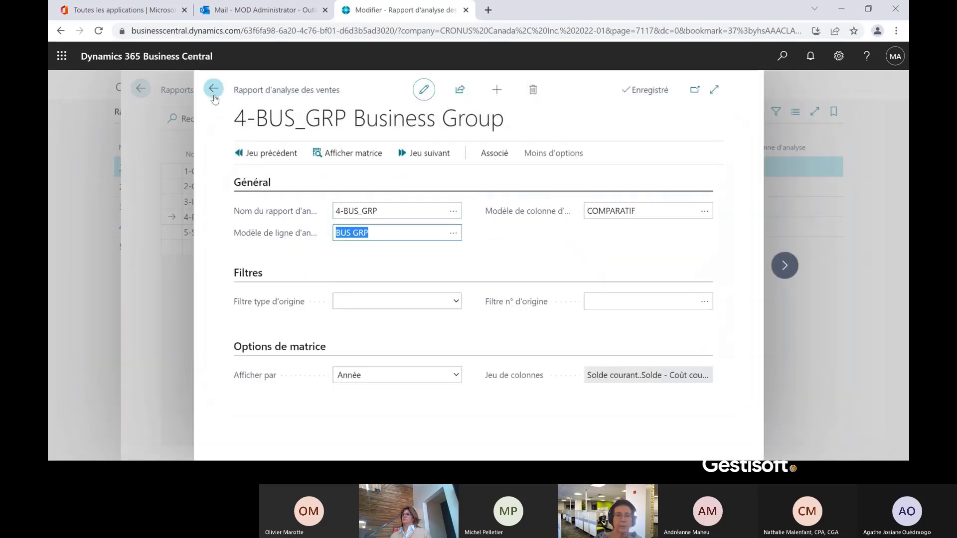
click(214, 97)
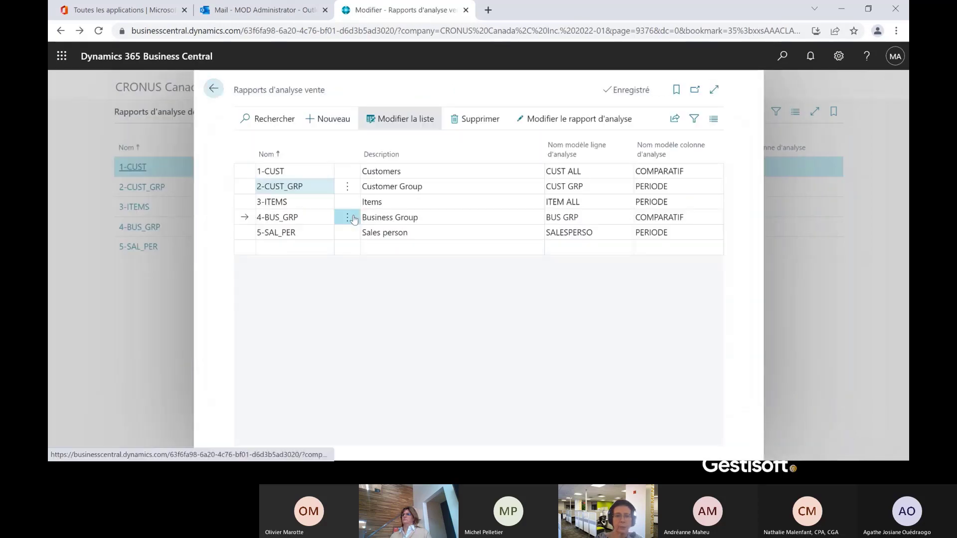
Open the 5-SAL_PER report's matrix and review sales by business size and salesperson down to the Total row.
click(293, 233)
click(540, 127)
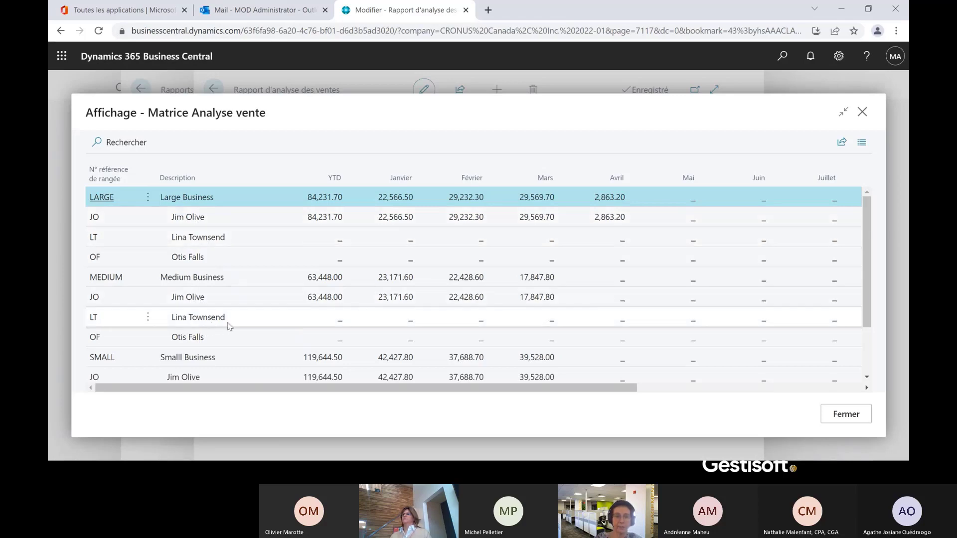
scroll(229, 326, down, 3)
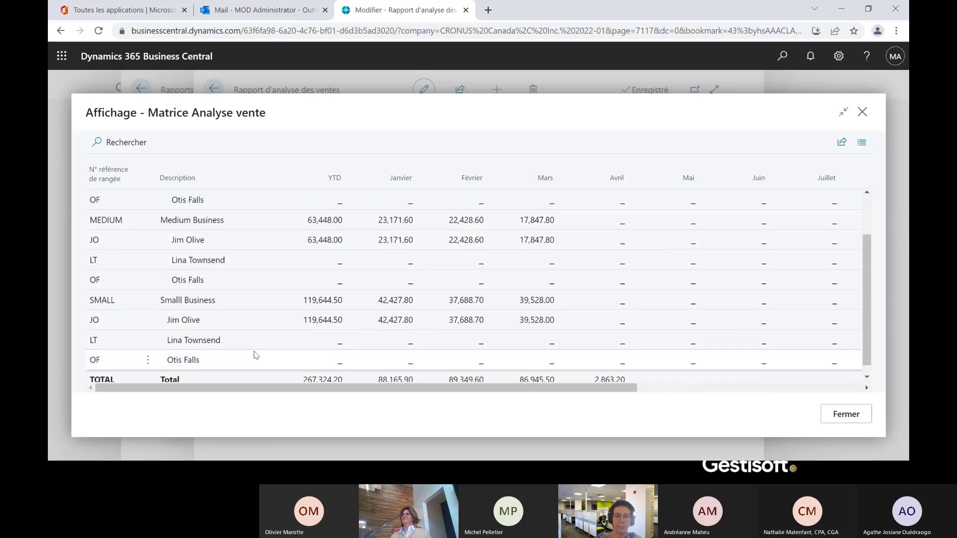
scroll(255, 354, up, 1)
scroll(281, 352, down, 2)
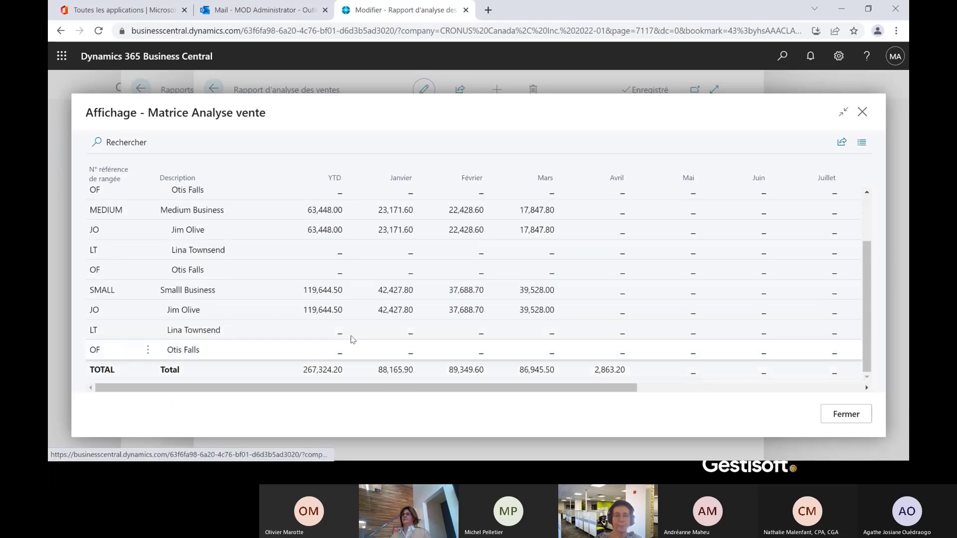
scroll(353, 340, up, 3)
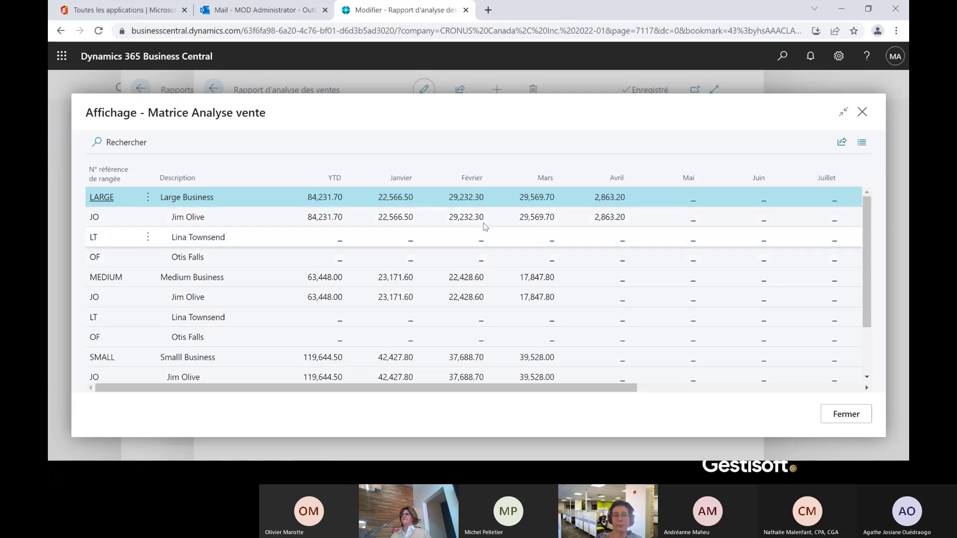
Inspect the entries behind the January amount of Large Business, then close the matrix and return to the report list.
click(397, 198)
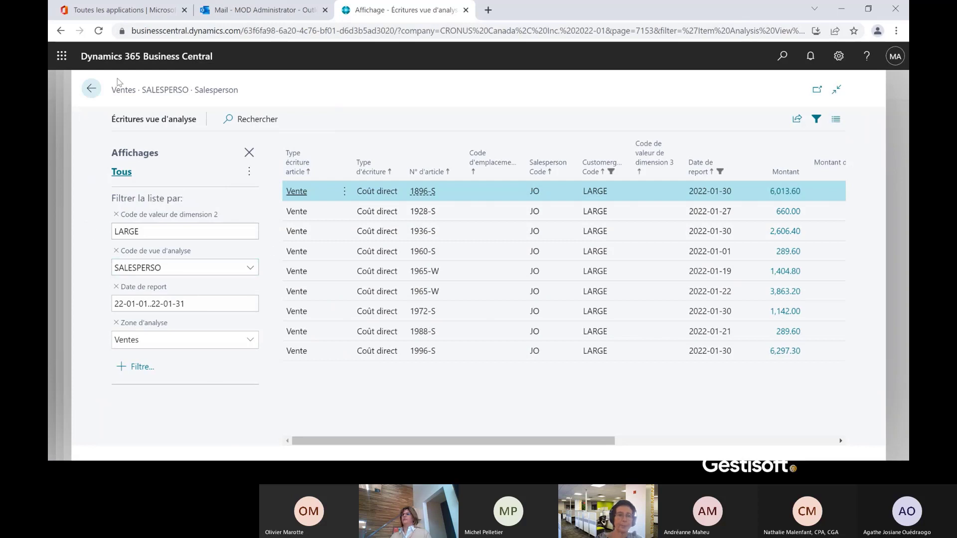
click(91, 88)
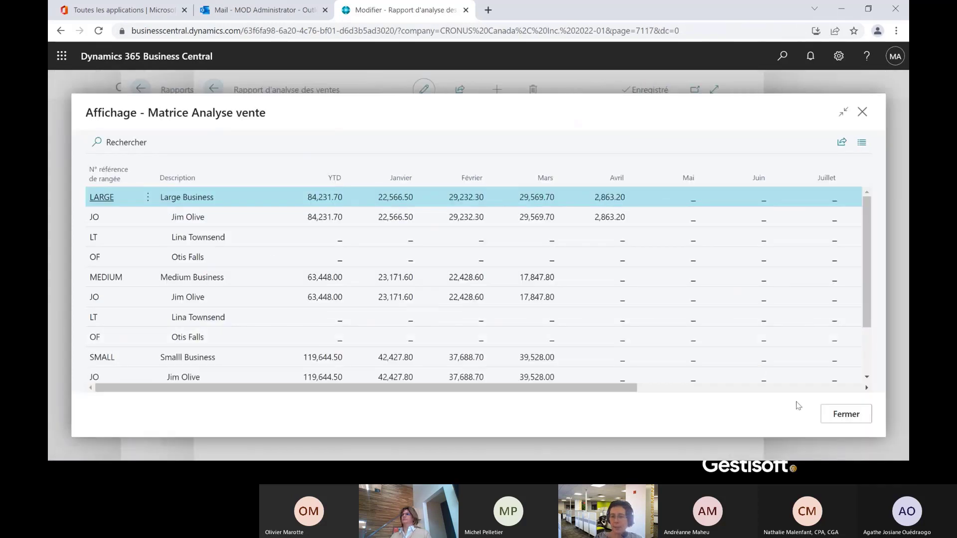
click(845, 414)
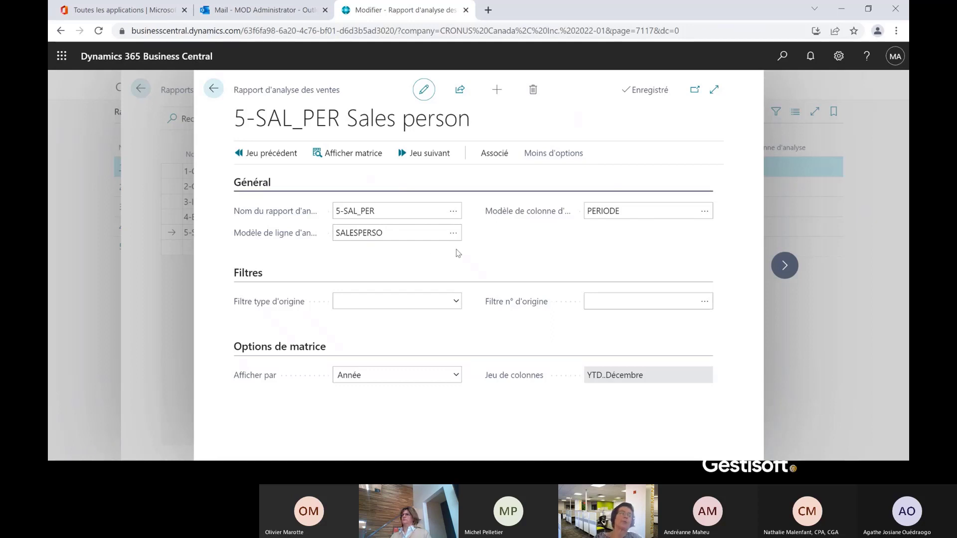
click(213, 88)
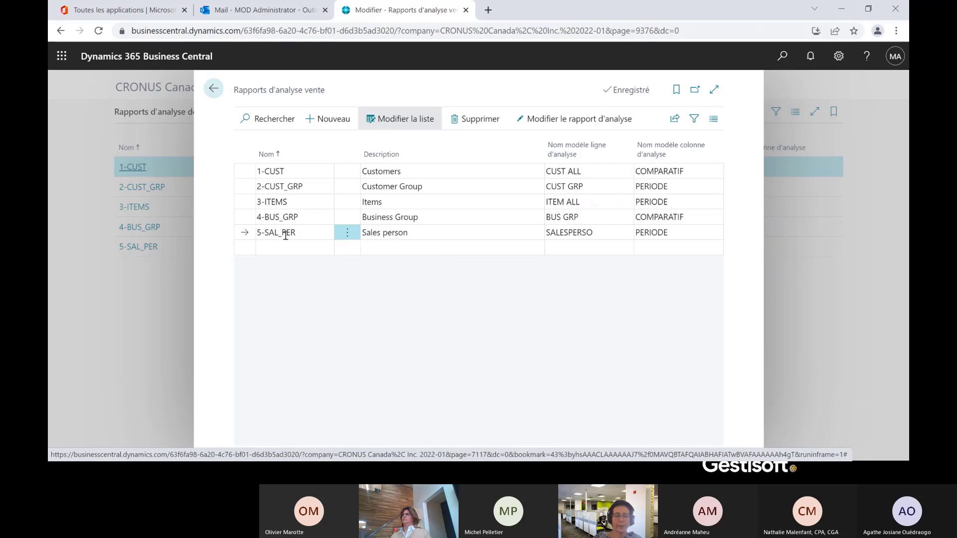
Reopen the 5-SAL_PER matrix and display the entries behind the YTD amount of the first salesperson under Large Business.
click(541, 120)
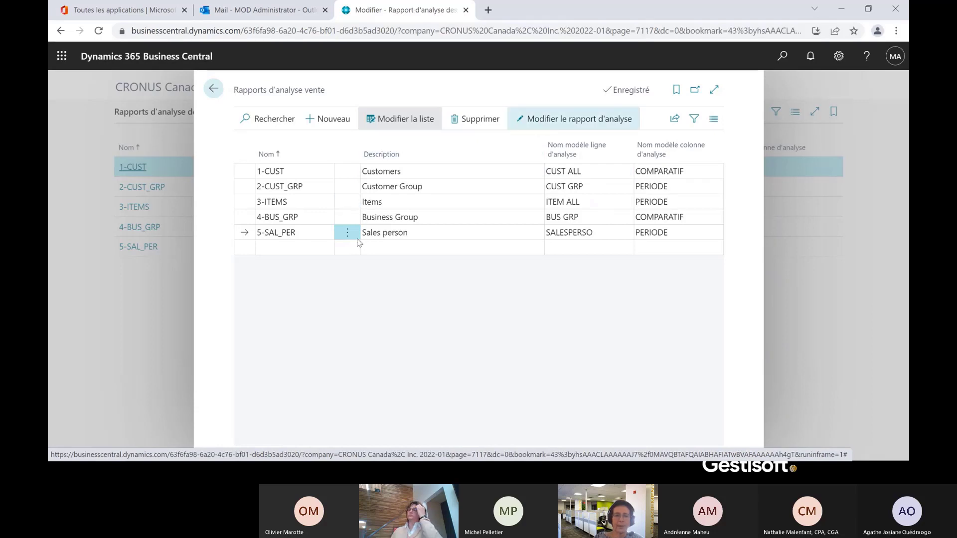
click(358, 156)
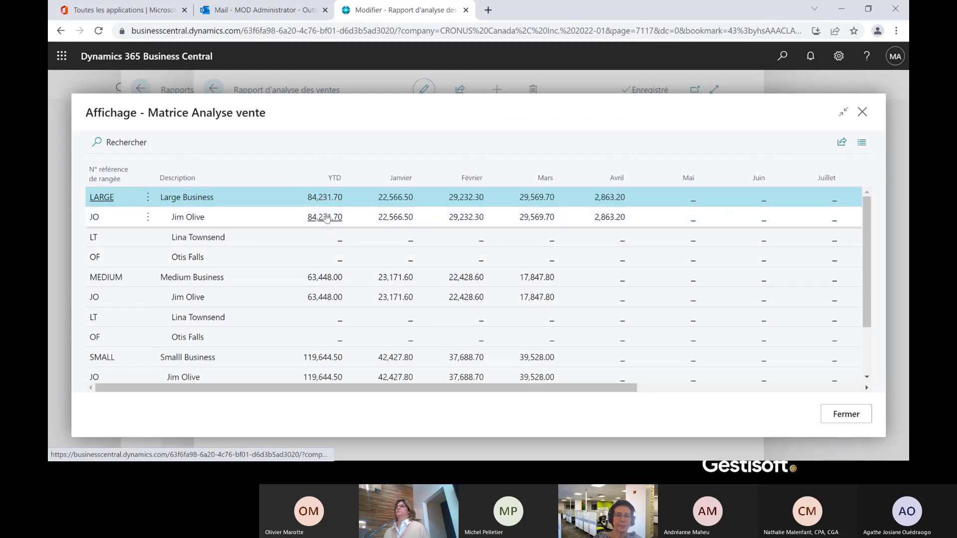
click(325, 218)
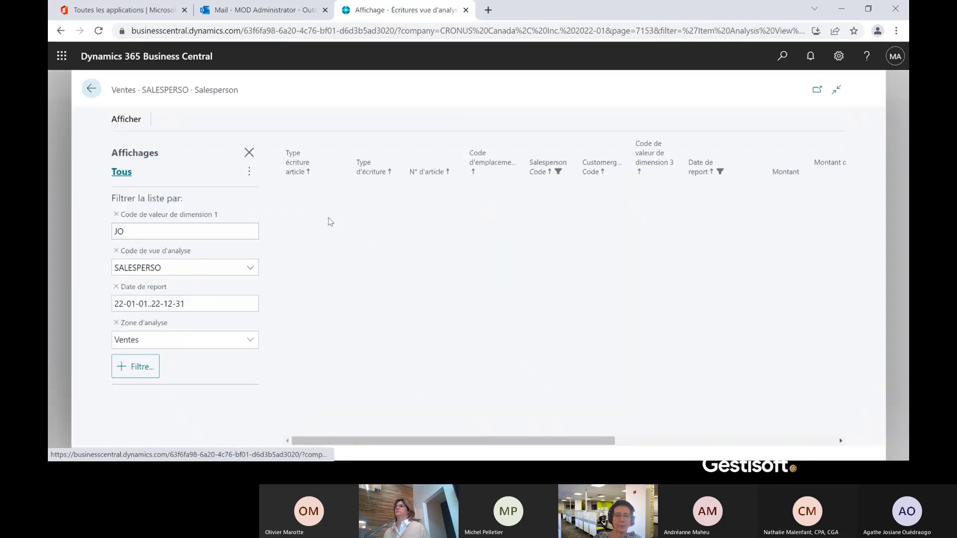
Export the analysis view entries to Excel, open the downloaded workbook and enable editing.
click(797, 119)
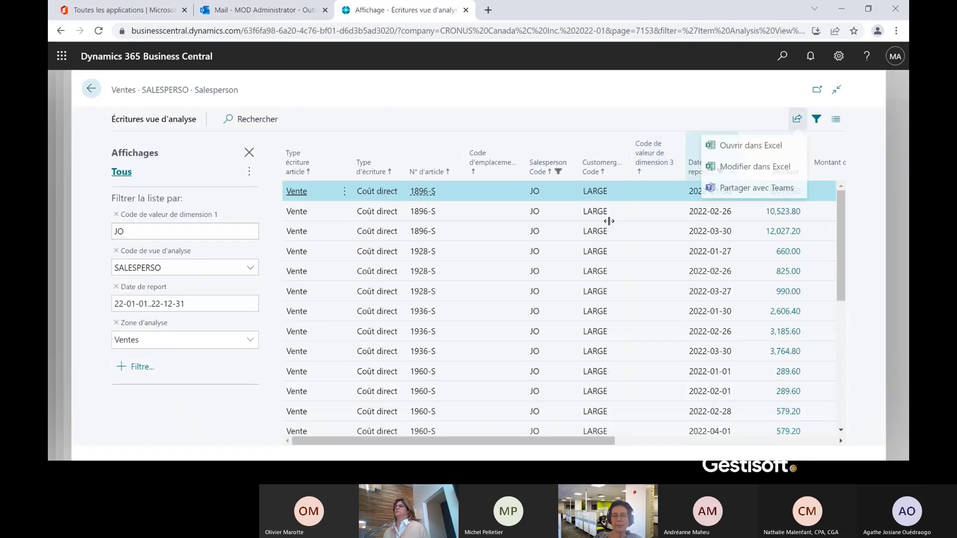
click(733, 148)
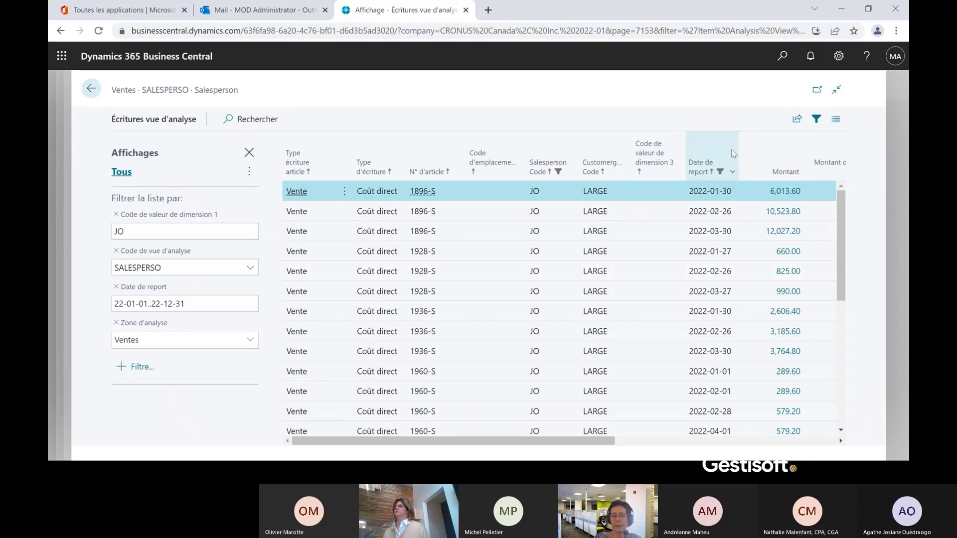
click(128, 447)
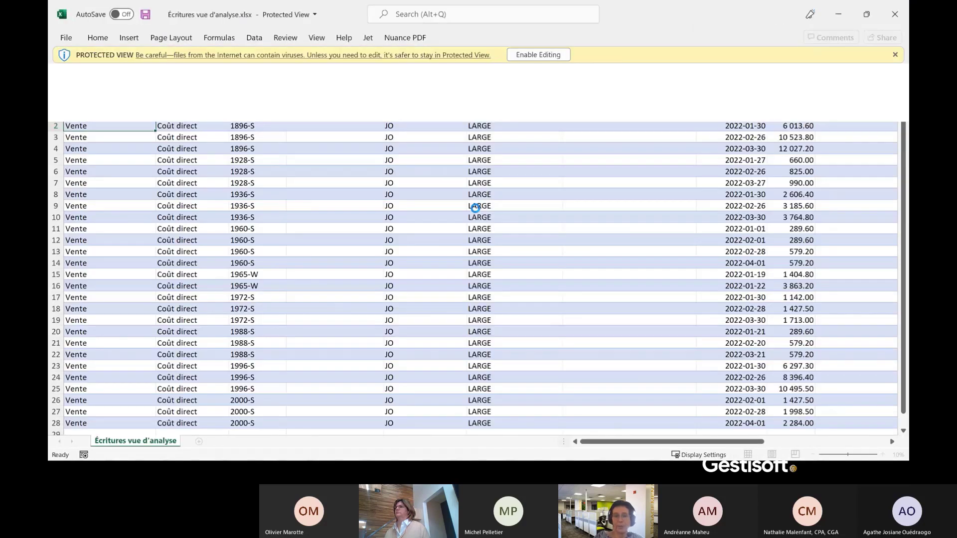
click(546, 59)
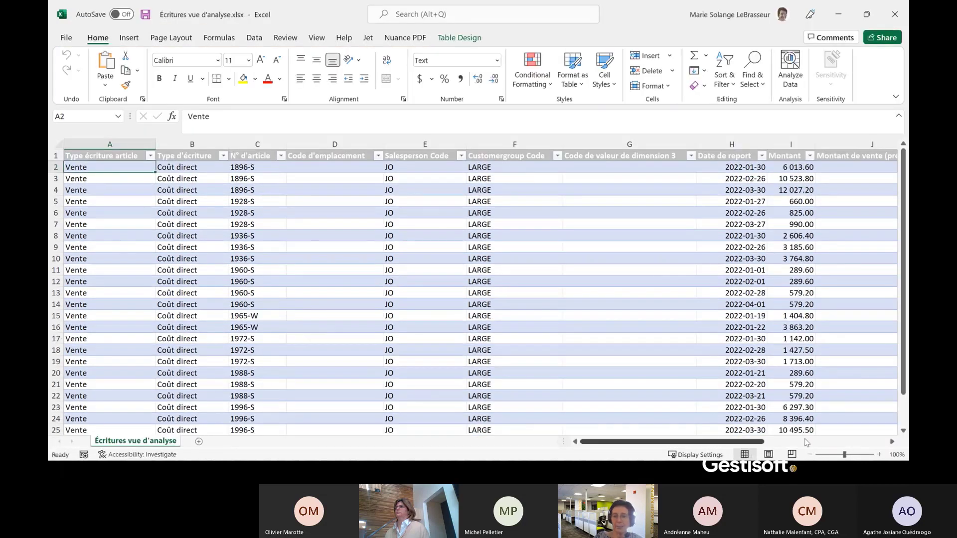
Examine the exported entries across to the Quantité facturée column and close the workbook.
click(802, 443)
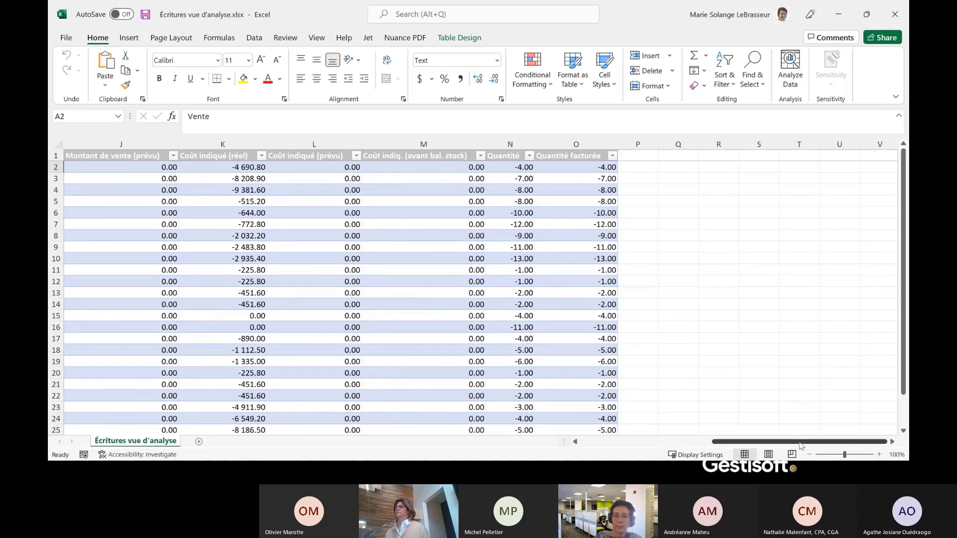
drag(800, 443, 652, 451)
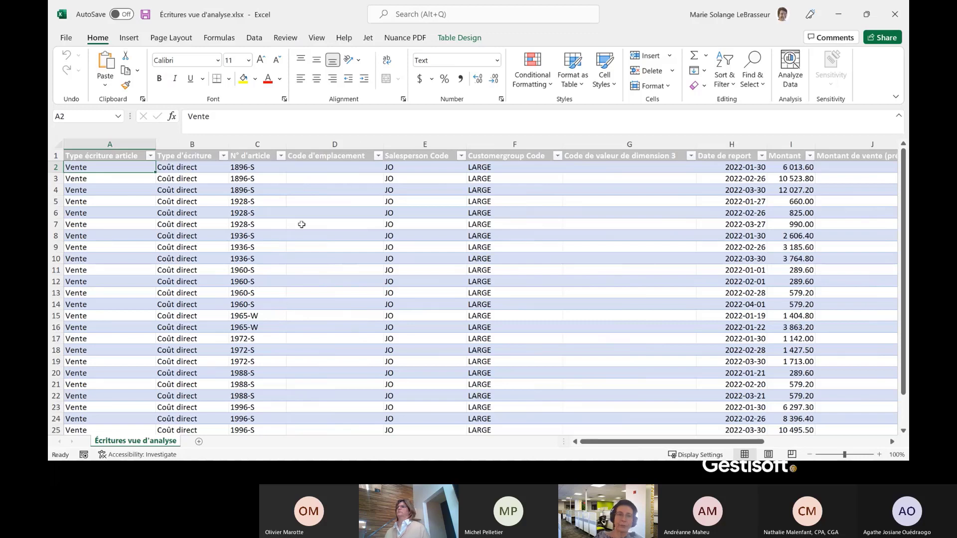
click(899, 14)
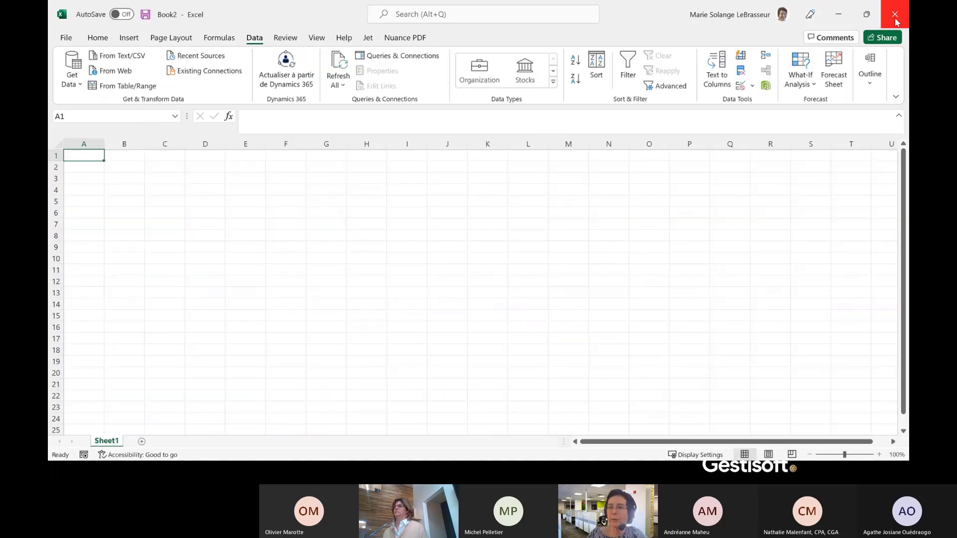
Start importing data into the empty workbook from an OData feed.
click(65, 38)
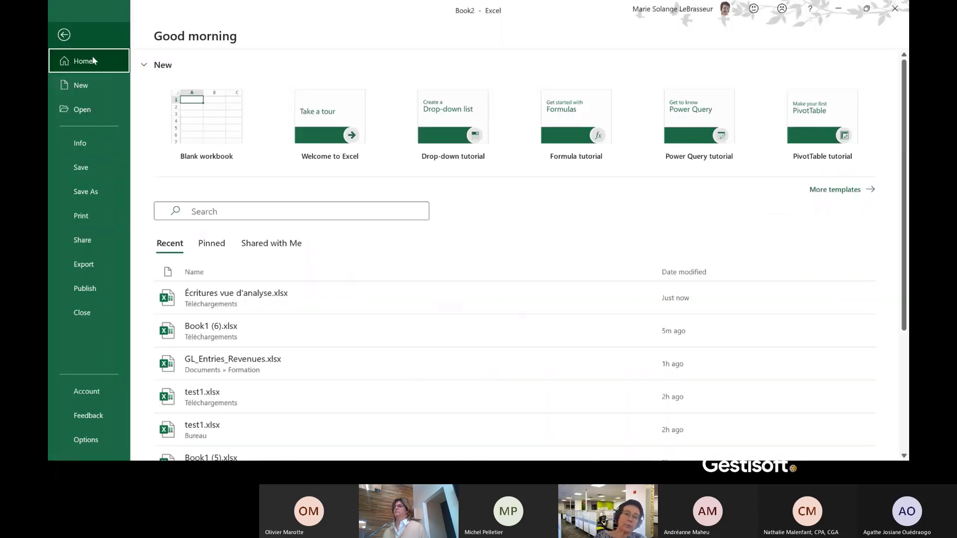
click(63, 36)
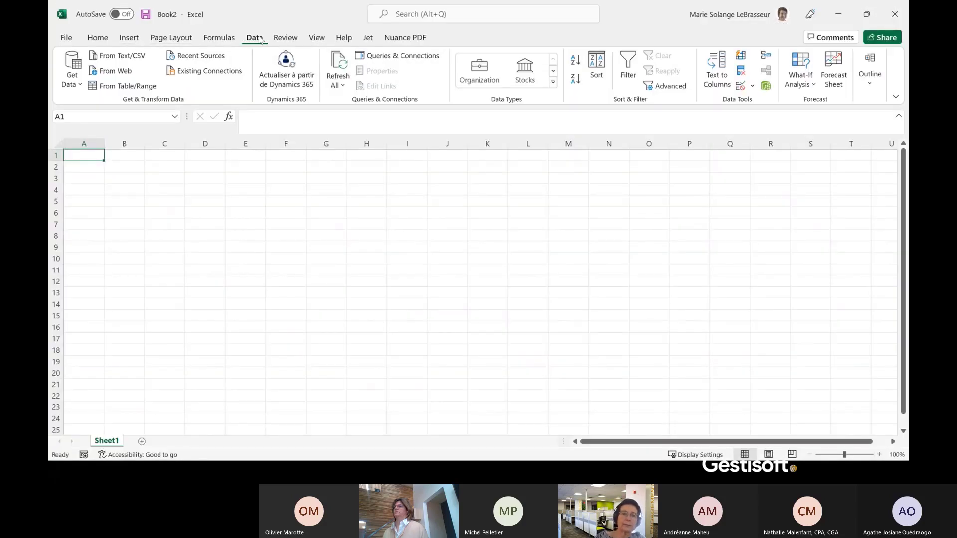
click(80, 85)
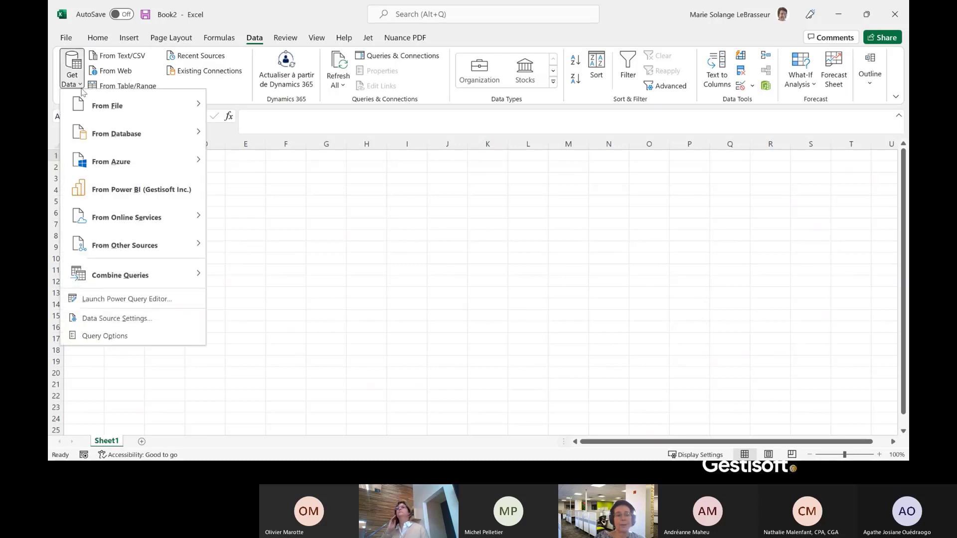
mouse_move(144, 250)
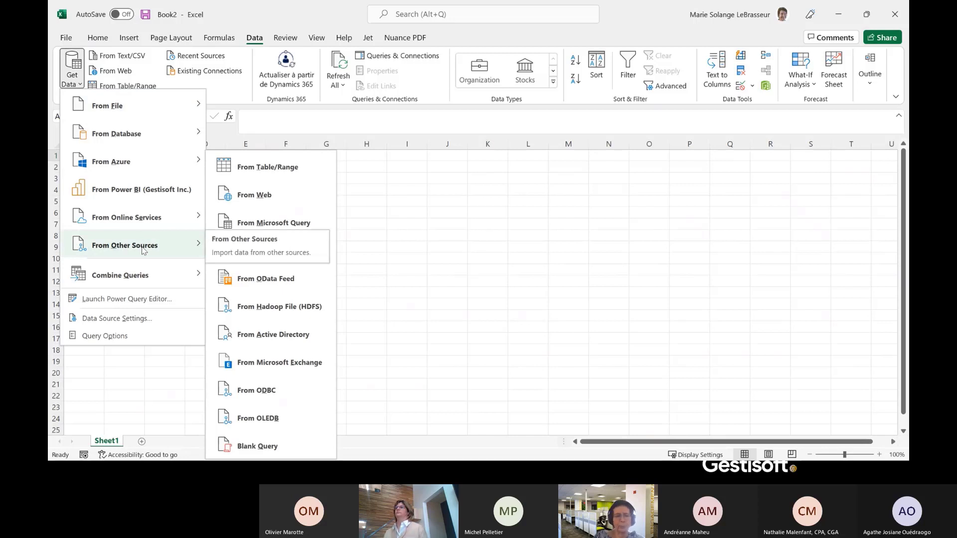
click(262, 283)
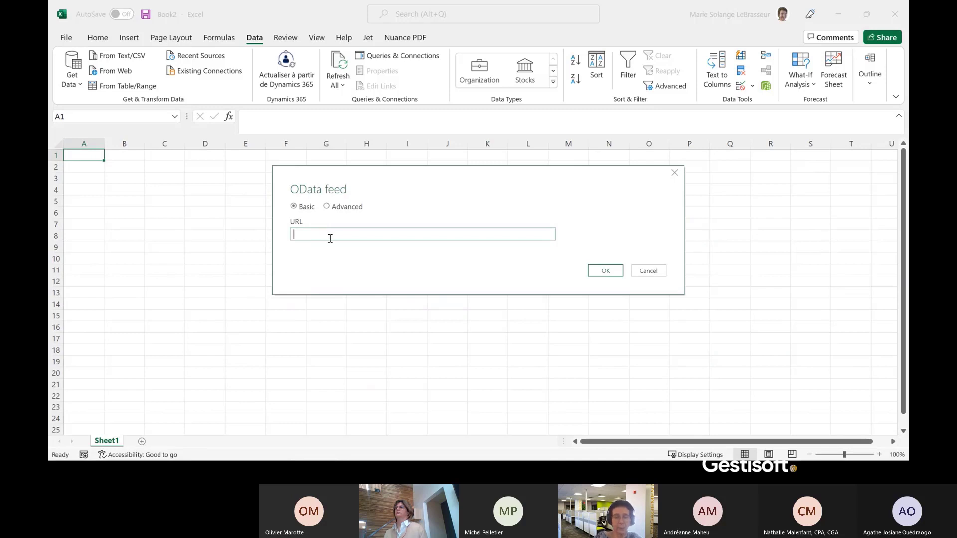
Switch to Business Central in the browser, search for "WEB SERV" and open the Services web list.
key(super)
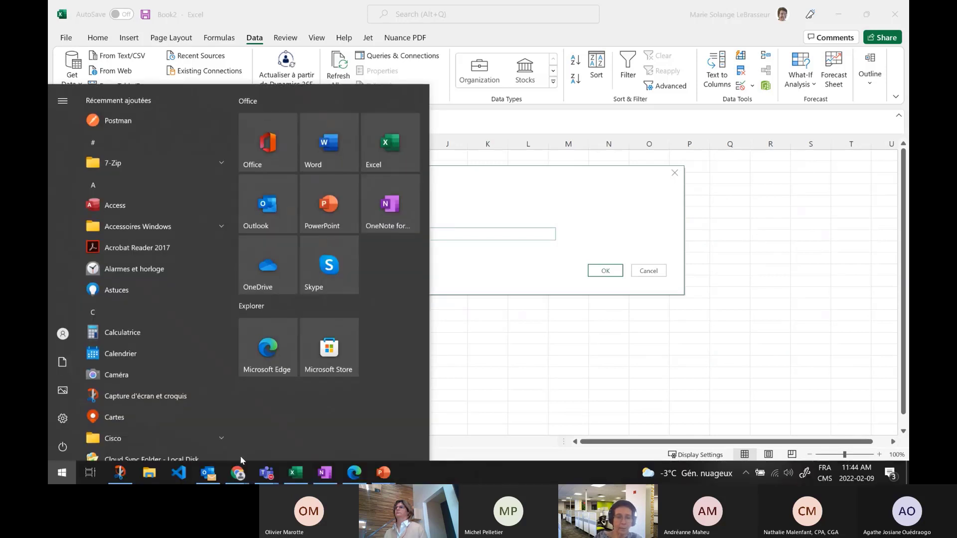
mouse_move(242, 476)
click(135, 441)
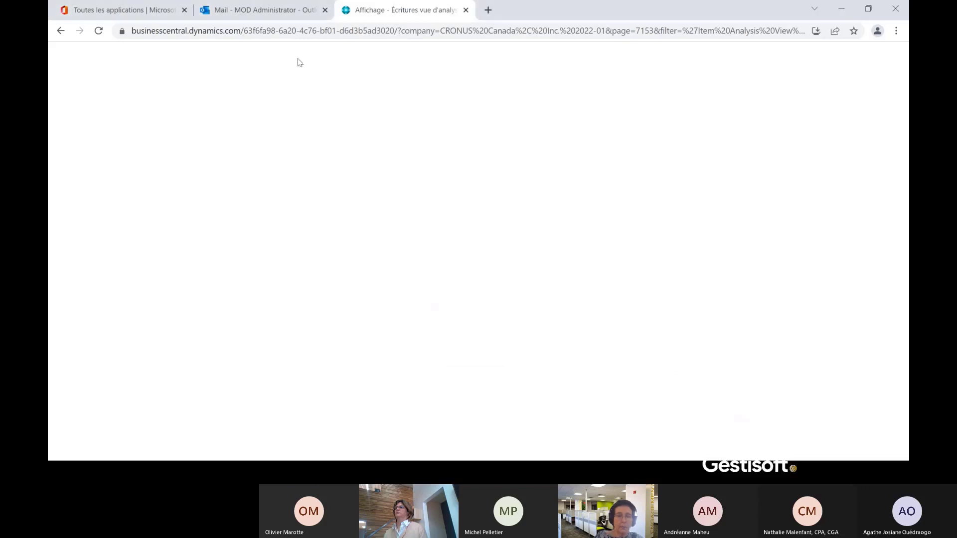
click(782, 57)
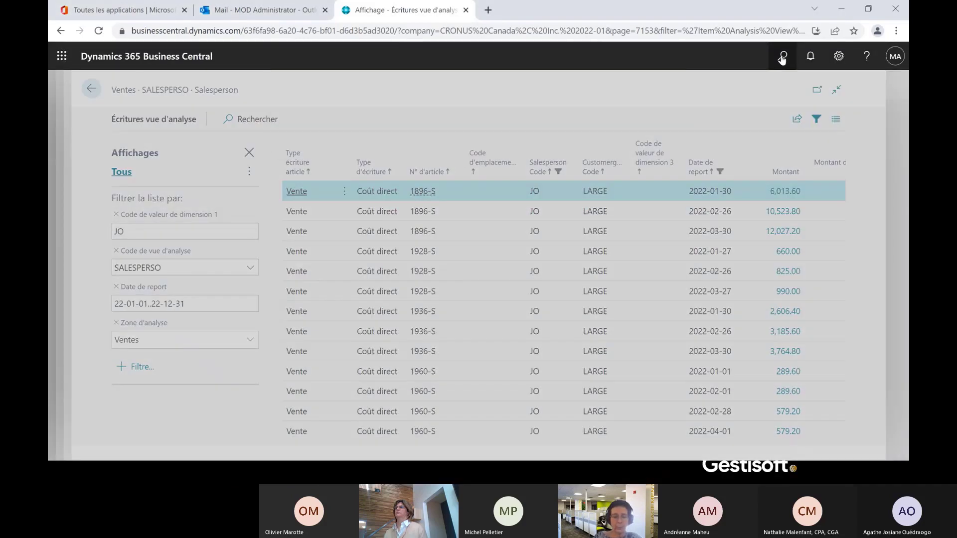
text(WEB SERV)
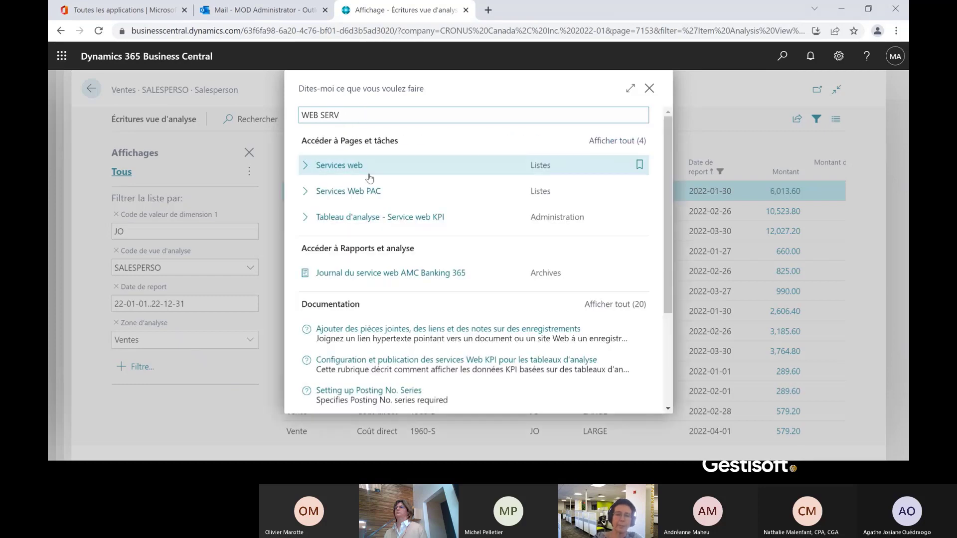
click(343, 167)
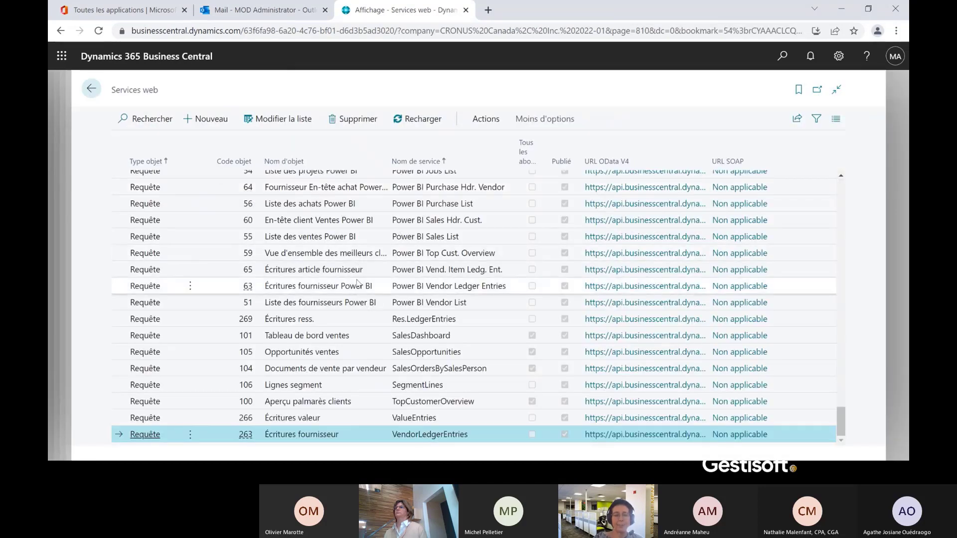
Look through the published web services and sort the list by Code objet in ascending order.
scroll(357, 282, up, 5)
scroll(356, 282, up, 3)
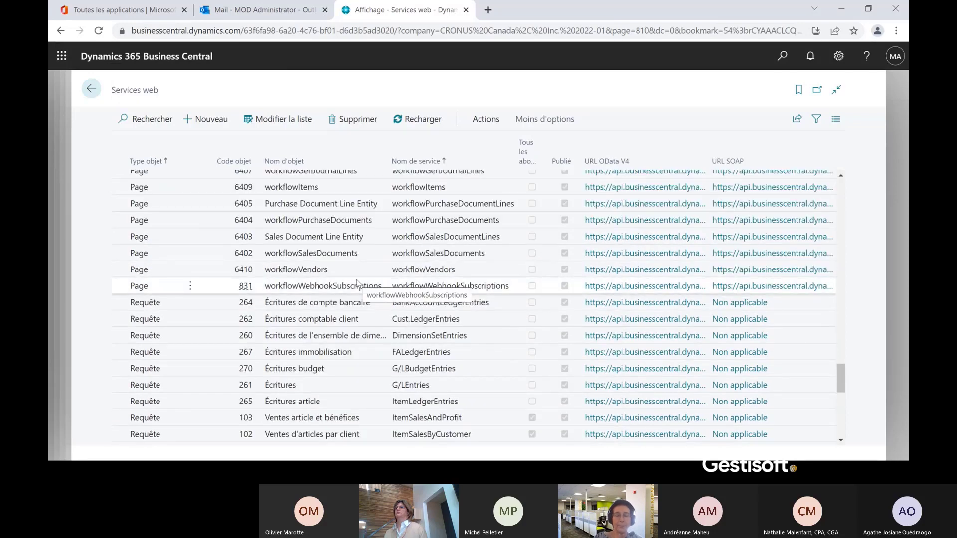
scroll(357, 282, up, 1)
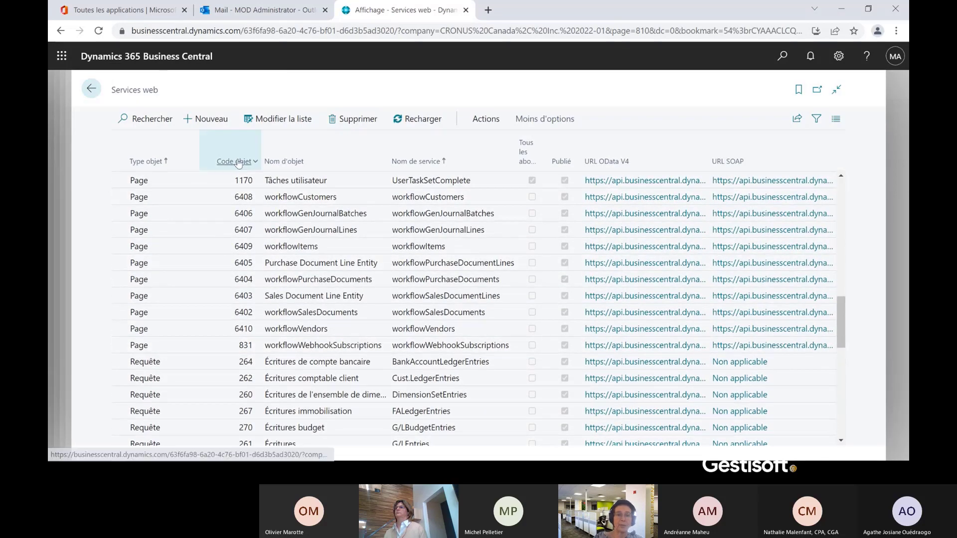
click(236, 162)
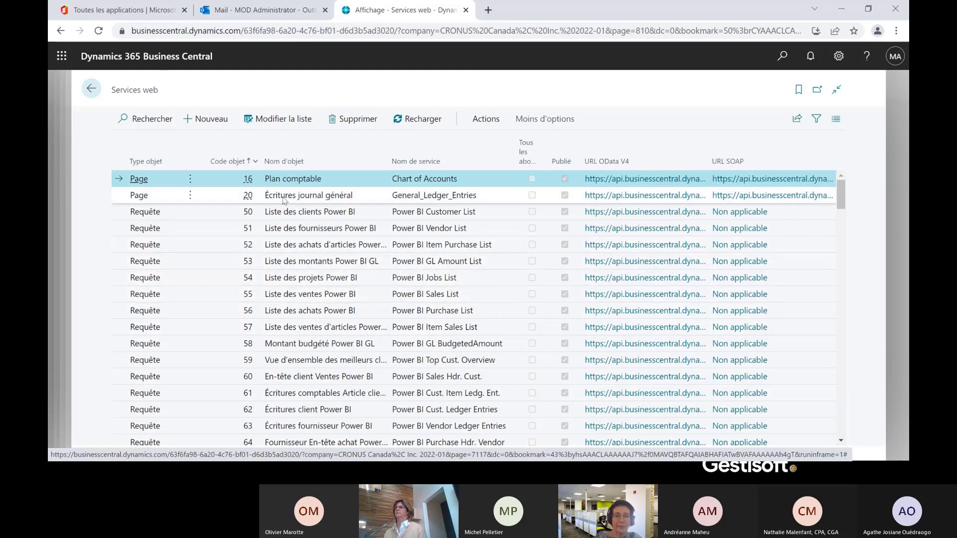
Launch the dataset setup wizard from the web services list and choose Créer un nouvel ensemble de données.
click(479, 122)
click(199, 150)
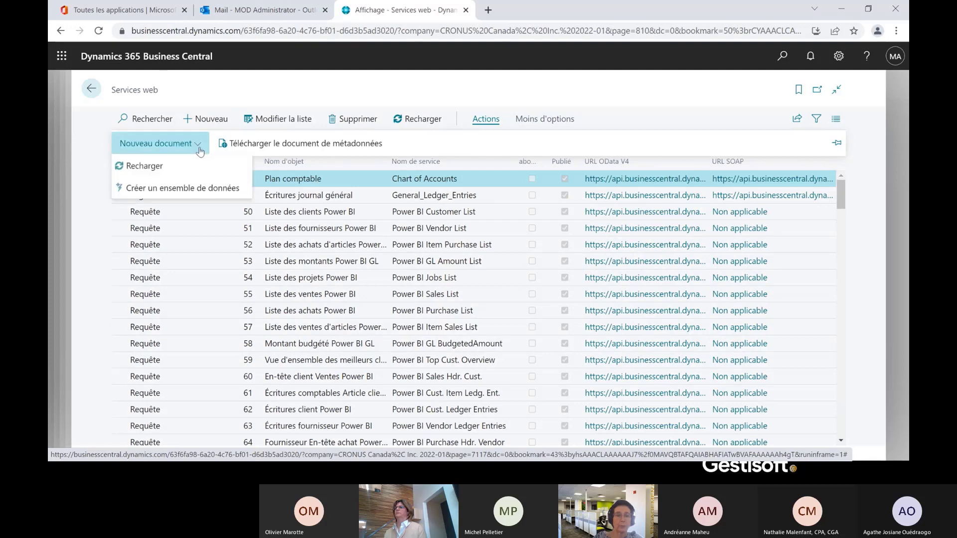
click(180, 191)
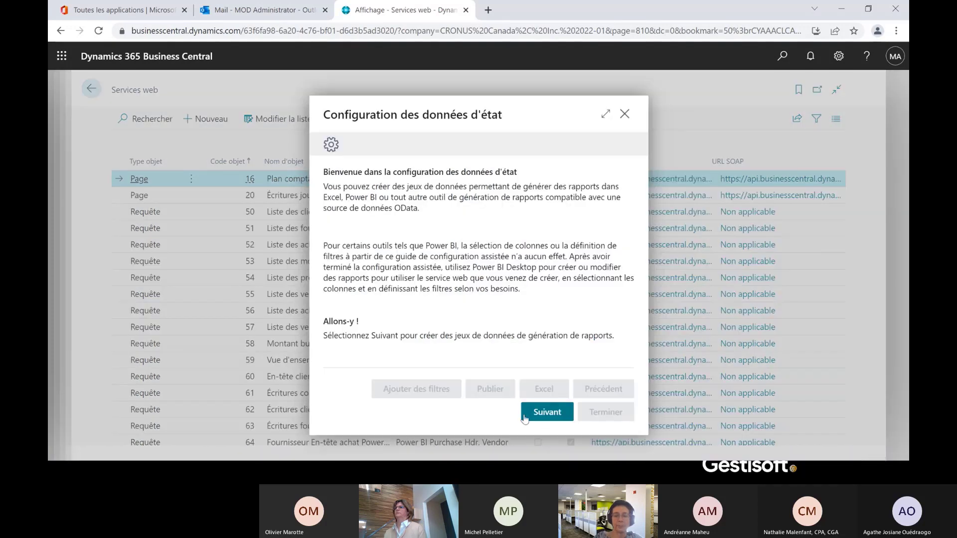
click(527, 416)
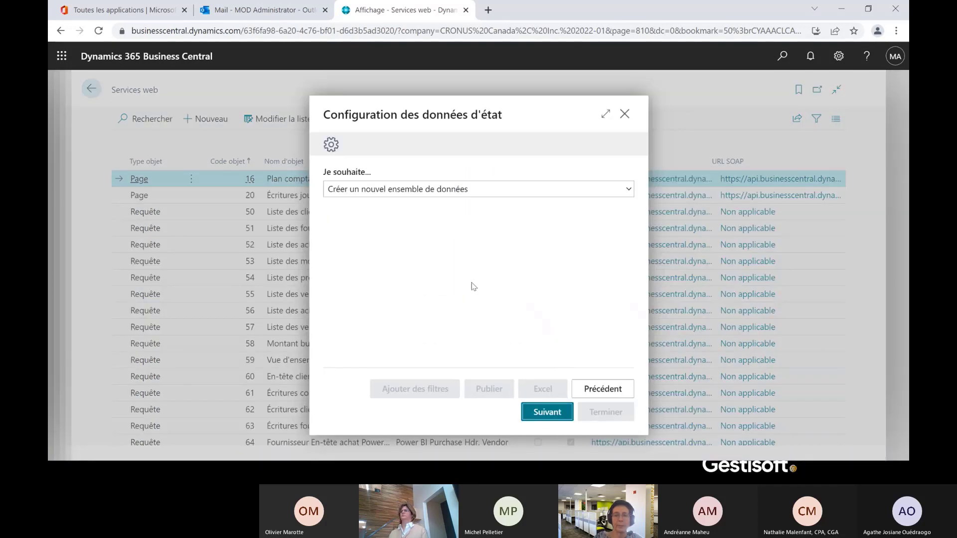
click(465, 195)
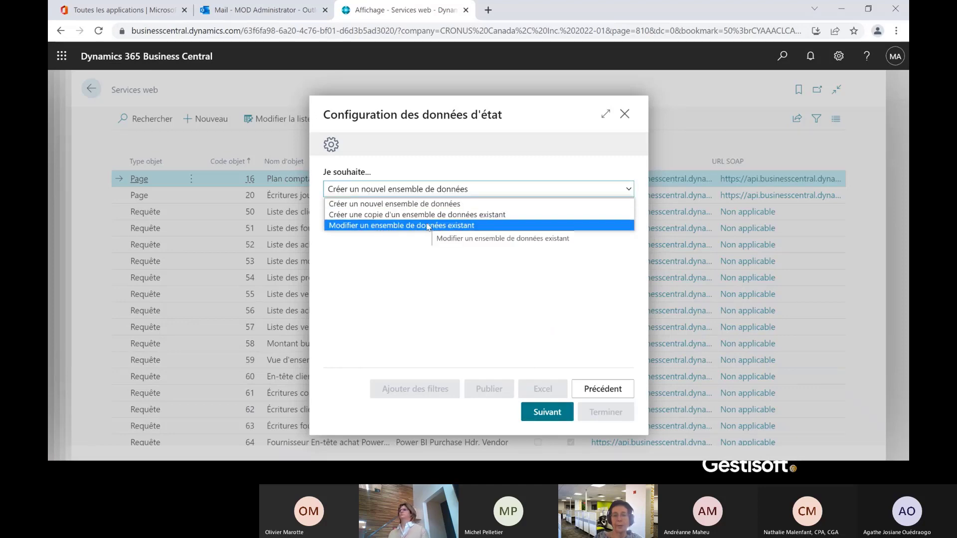
click(399, 204)
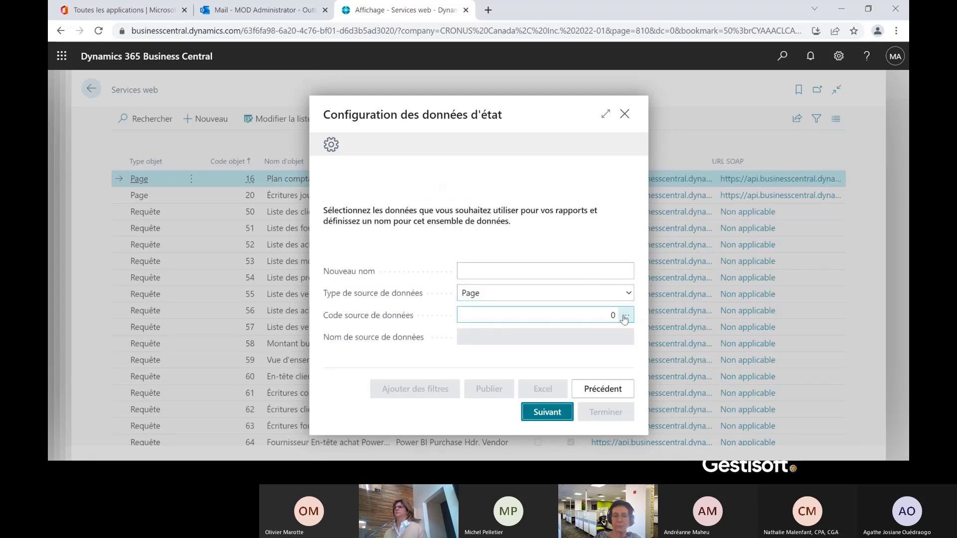
Use page 20, General Ledger Entries, as the data source and name the new dataset GL_REVENU.
click(628, 293)
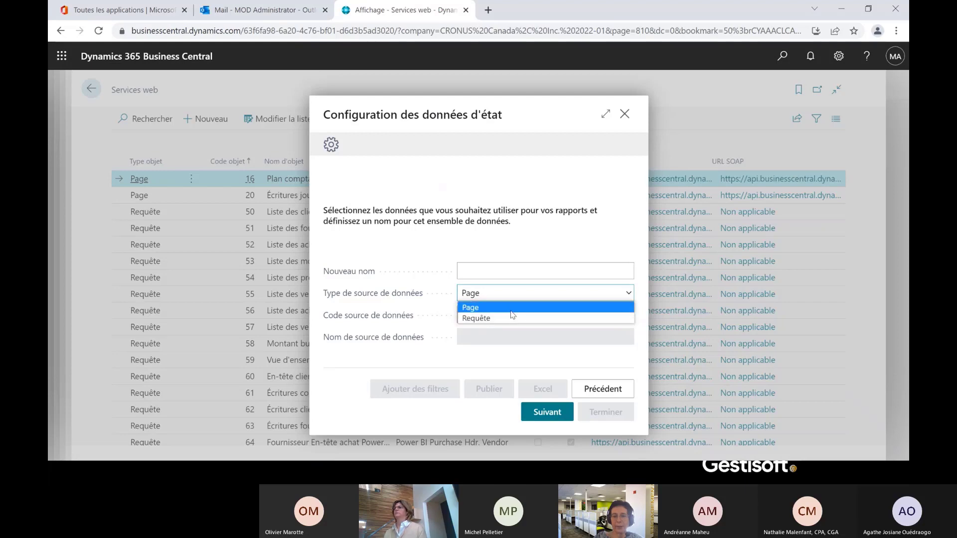
click(544, 308)
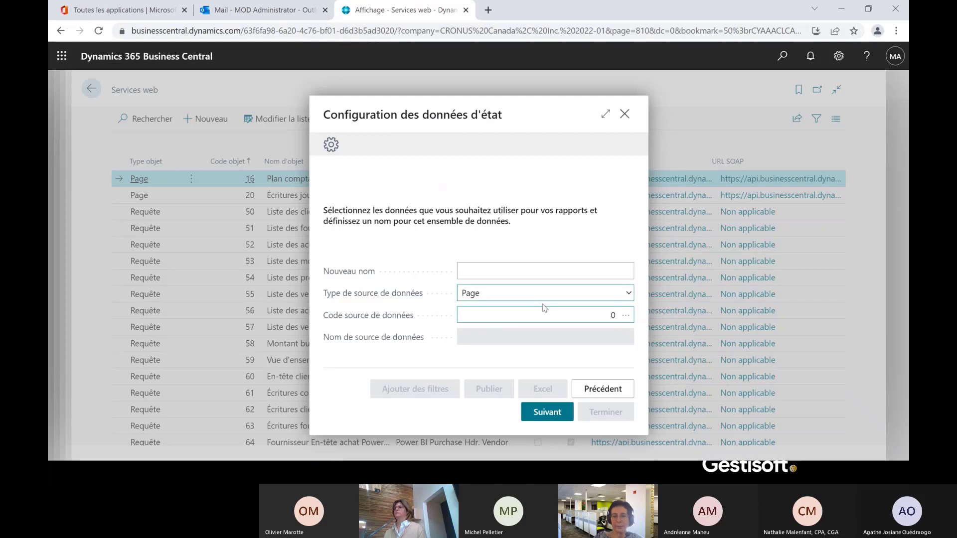
click(626, 316)
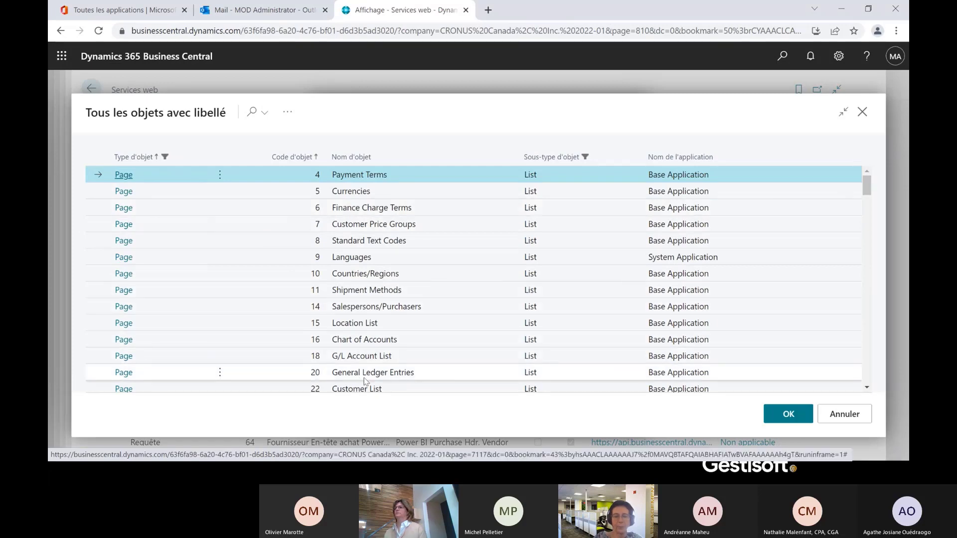
click(416, 377)
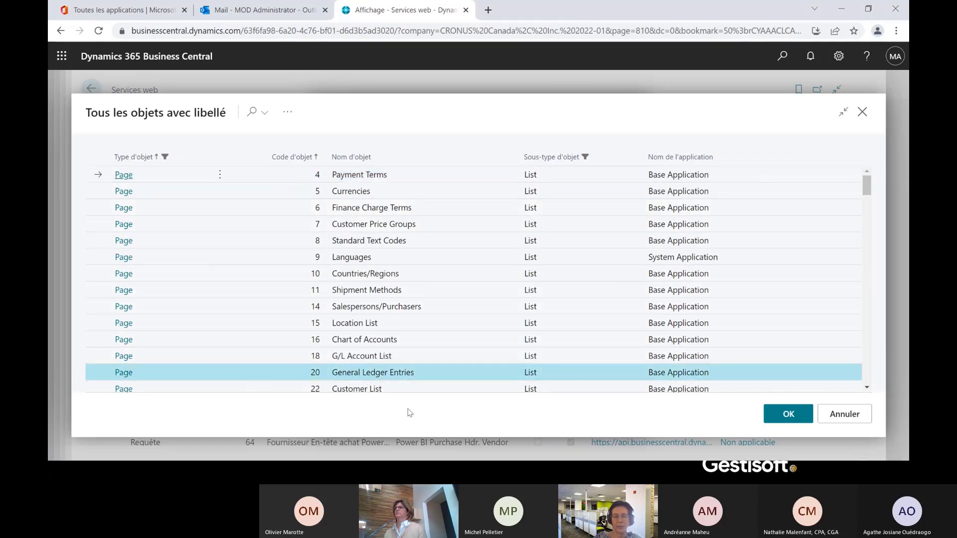
click(786, 415)
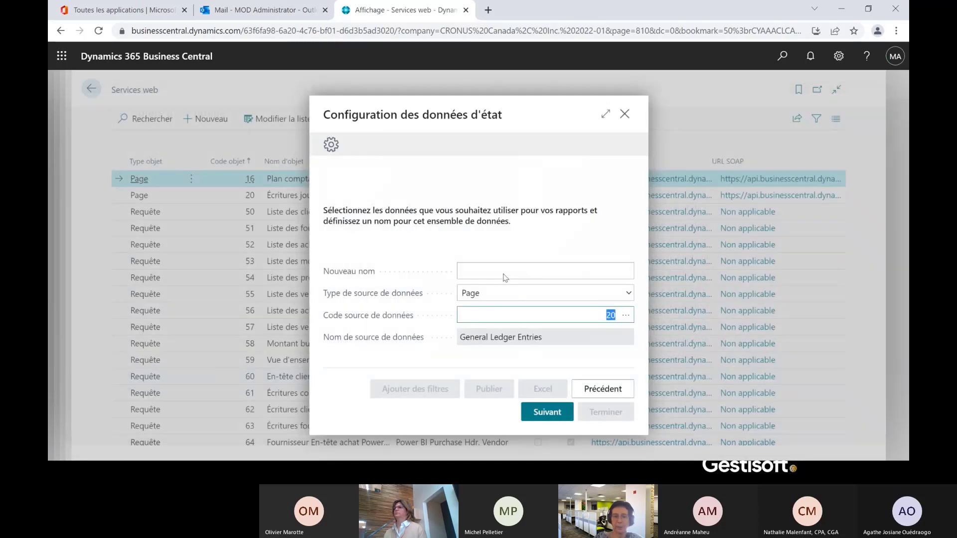
click(476, 274)
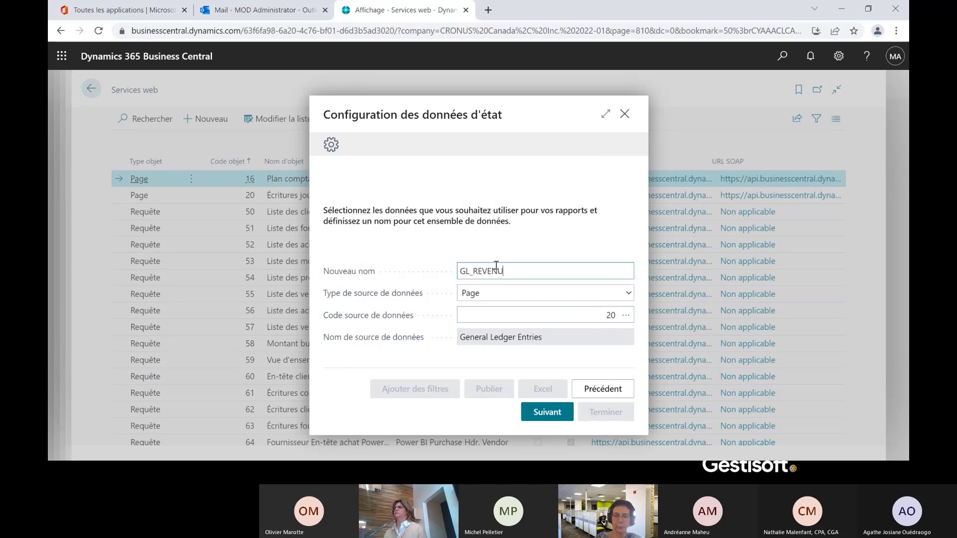
click(542, 413)
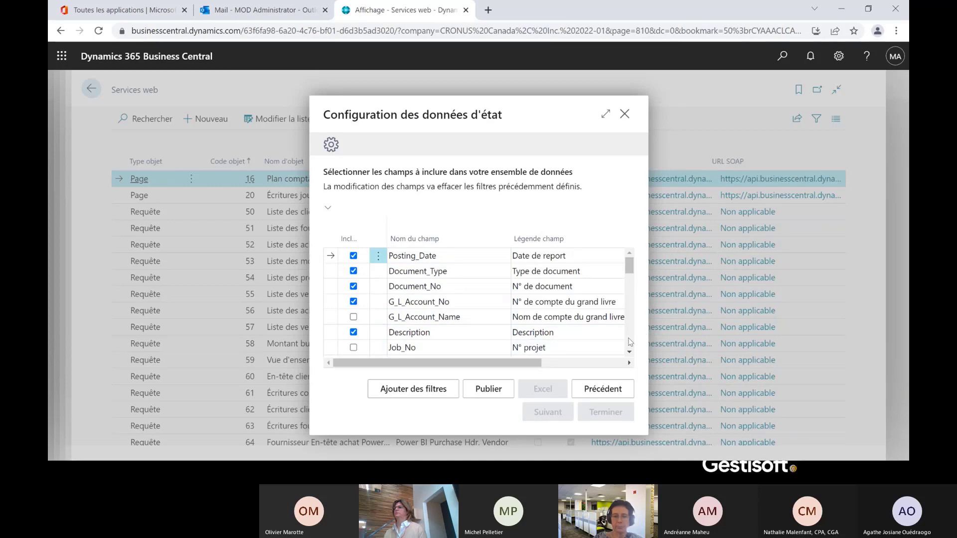
Exclude Gen_Posting_Type, Gen_Bus_Posting_Group and Gen_Prod_Posting_Group from the dataset, and include Global_Dimension_1_Code and Global_Dimension_2_Code.
scroll(629, 341, down, 2)
click(353, 312)
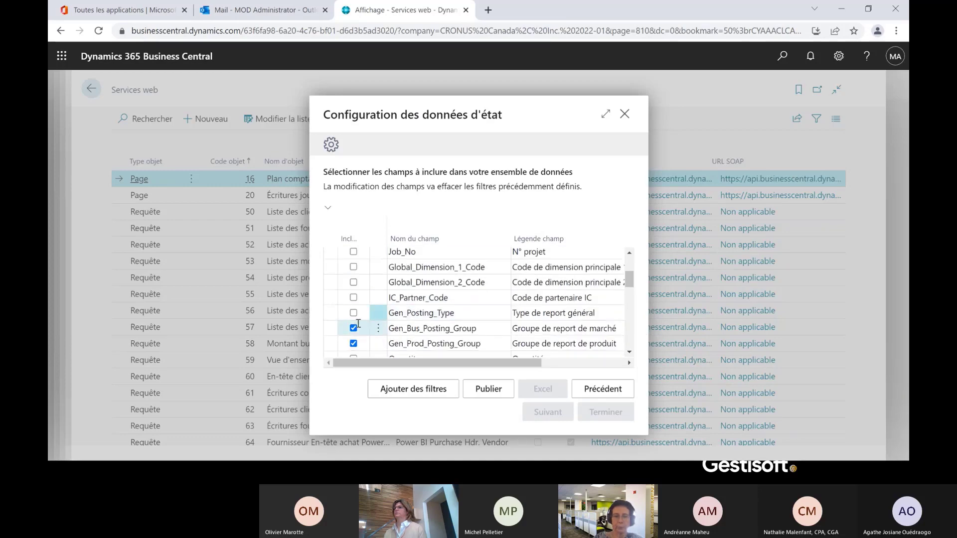
click(354, 328)
click(353, 344)
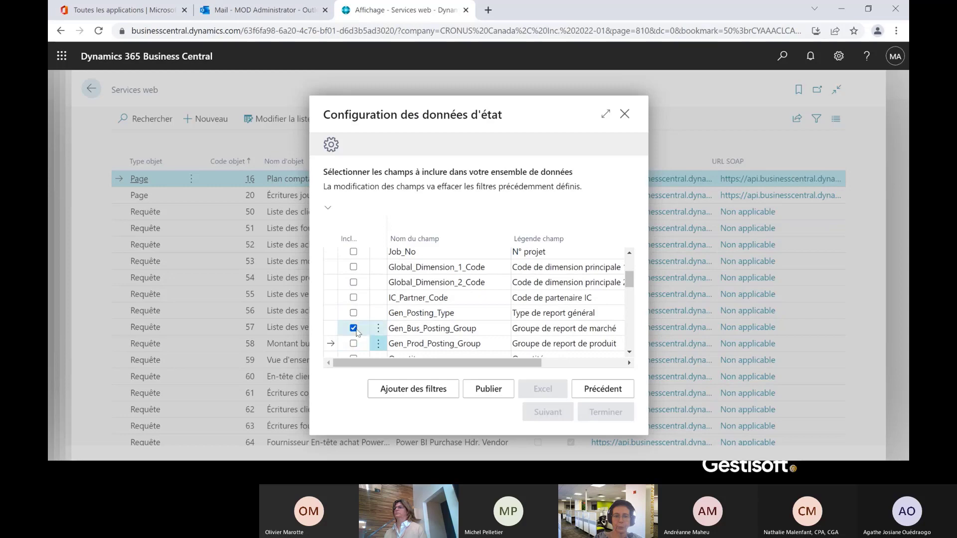
click(353, 267)
click(353, 272)
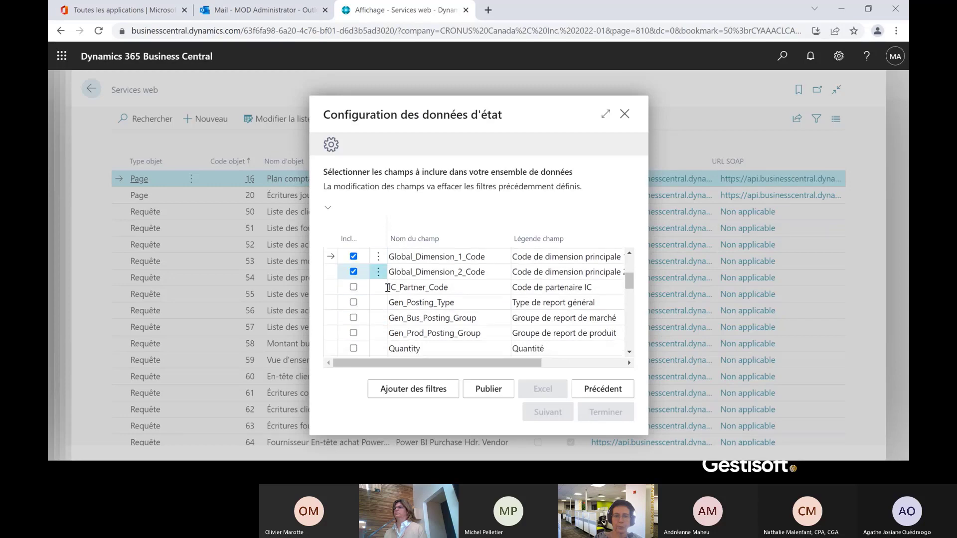
Include the Amount field in the dataset and exclude Bal_Account_Type and Bal_Account_No.
scroll(420, 342, down, 1)
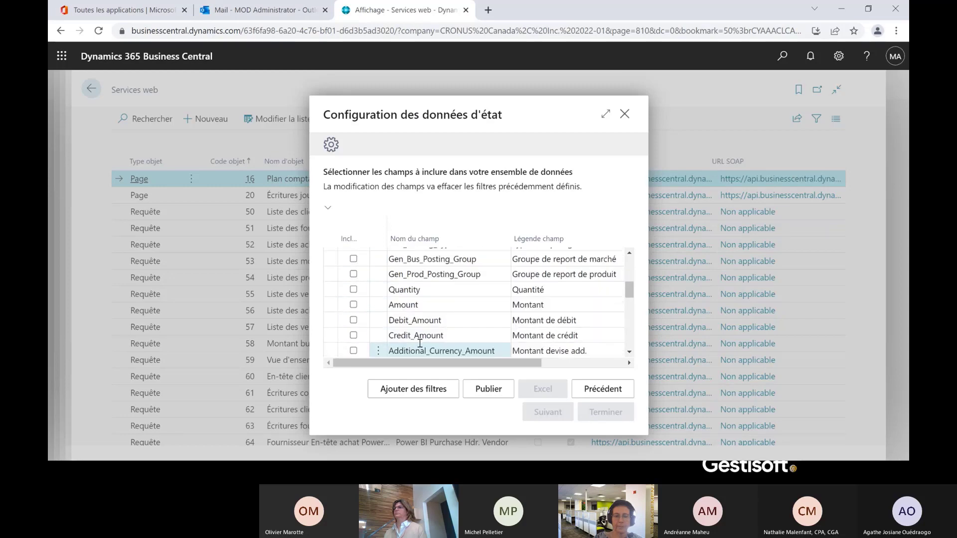
click(353, 305)
scroll(420, 316, down, 1)
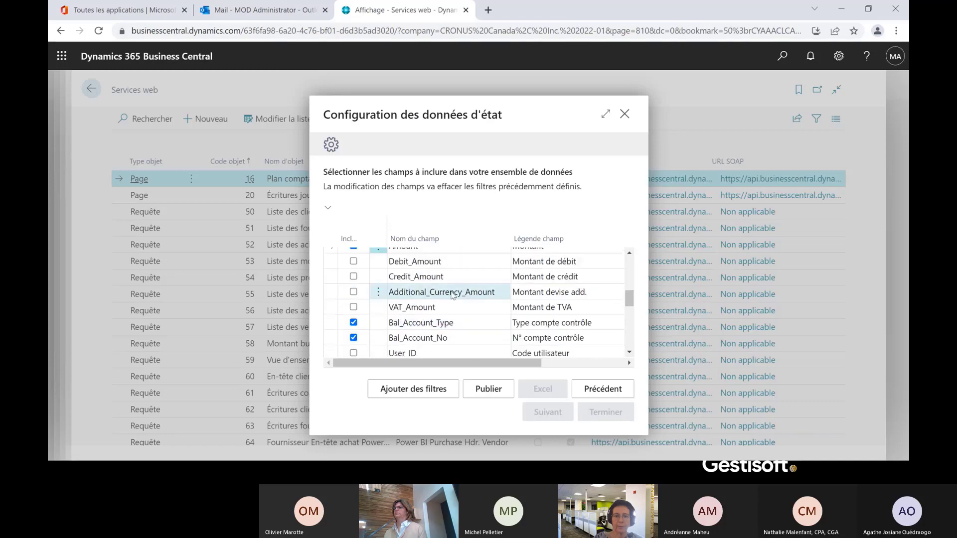
click(353, 323)
Include the Source_Type and Source_No fields in the dataset.
scroll(354, 338, down, 2)
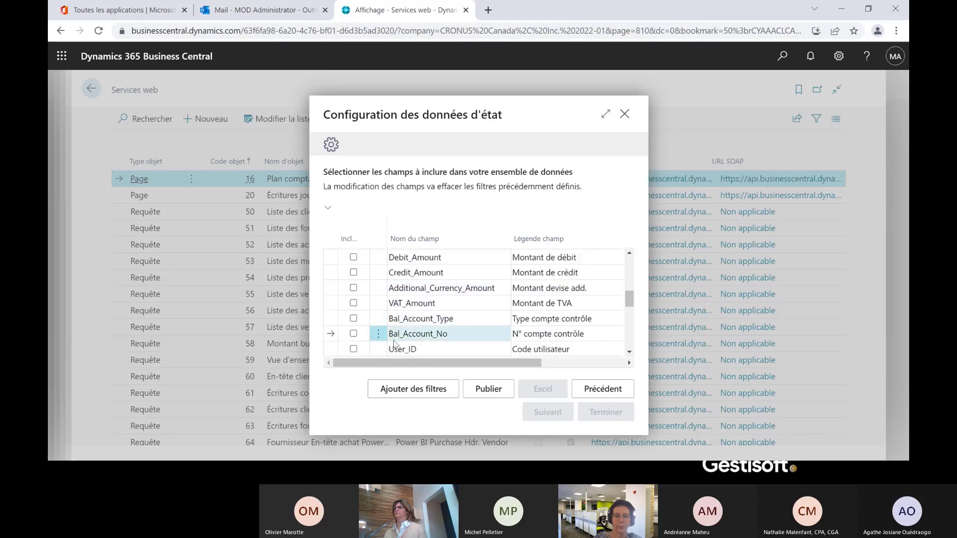
click(353, 268)
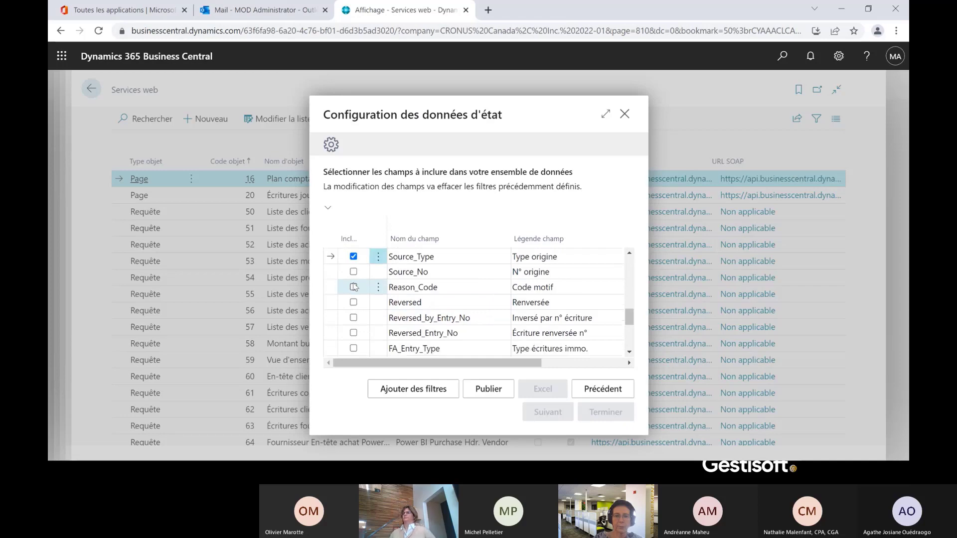
click(353, 271)
Include Shortcut_Dimension_3_Code through Shortcut_Dimension_8_Code in the dataset.
scroll(391, 339, down, 3)
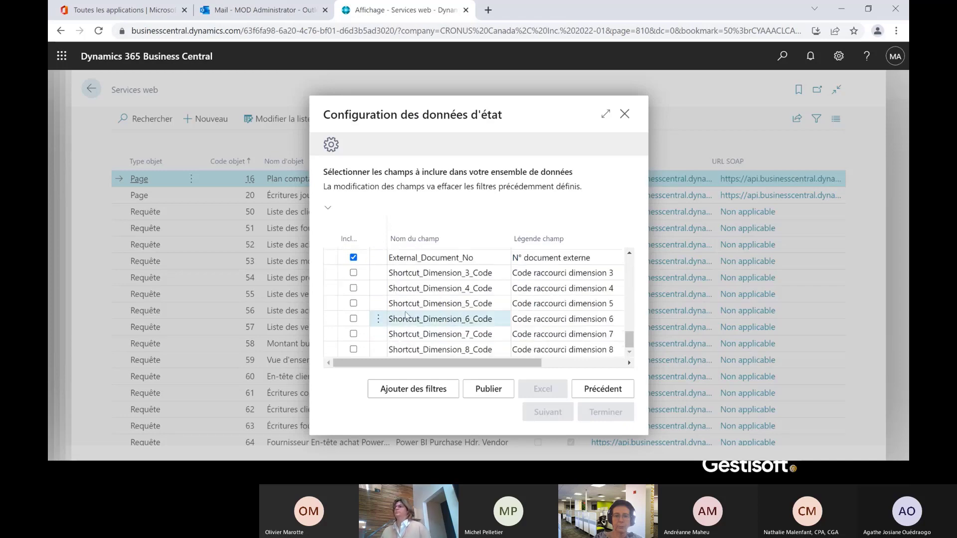
click(353, 272)
click(354, 287)
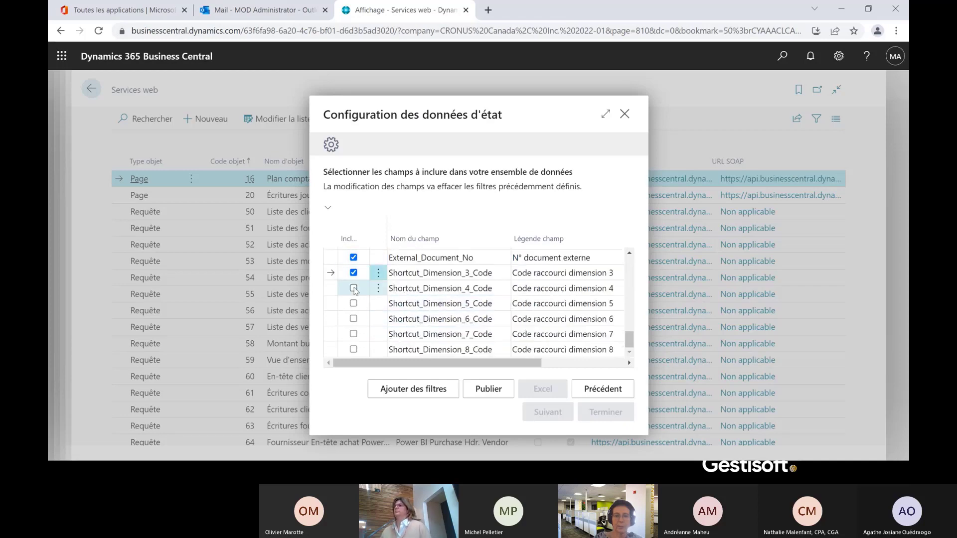
click(353, 303)
click(353, 319)
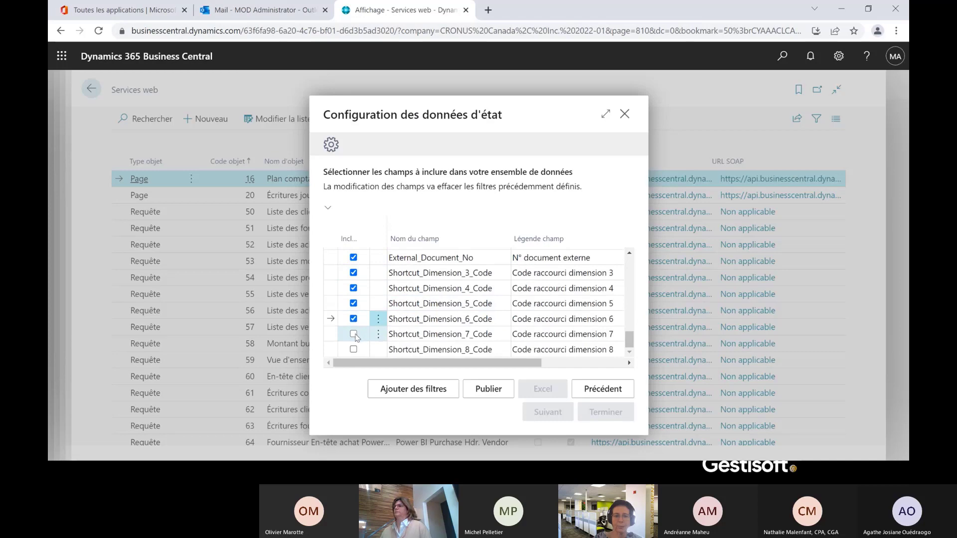
click(353, 333)
click(353, 349)
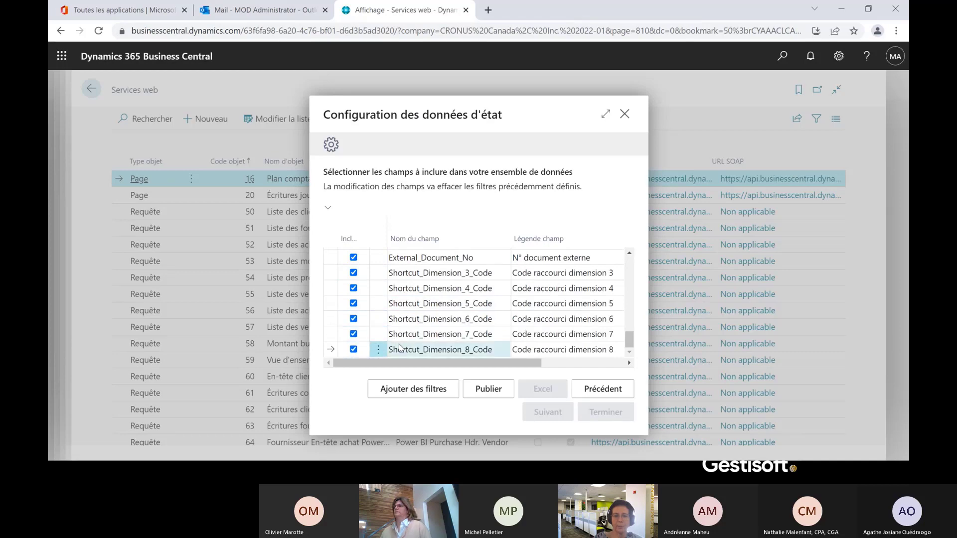
Add a filter to the dataset restricting N° de compte du grand livre to 40000..49999.
click(441, 390)
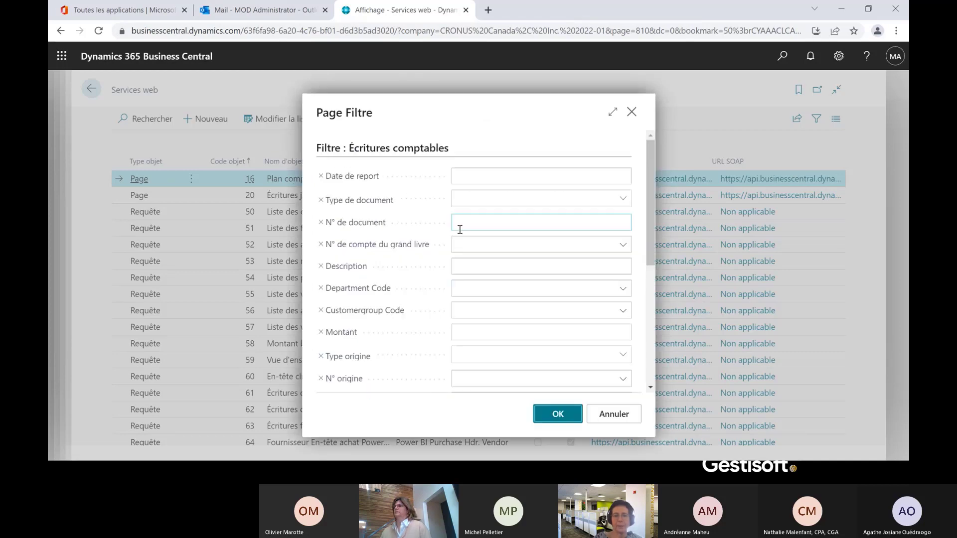
click(486, 248)
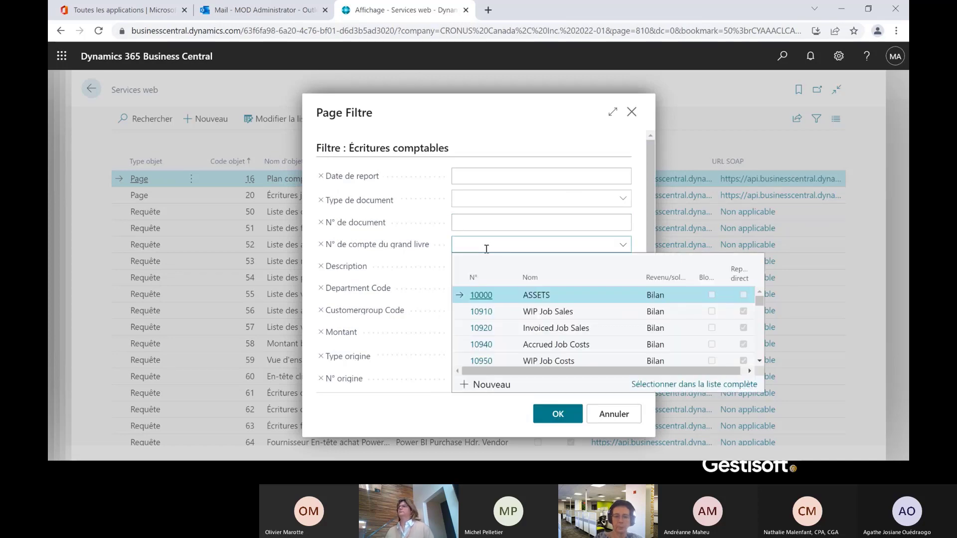
text(40000..49999)
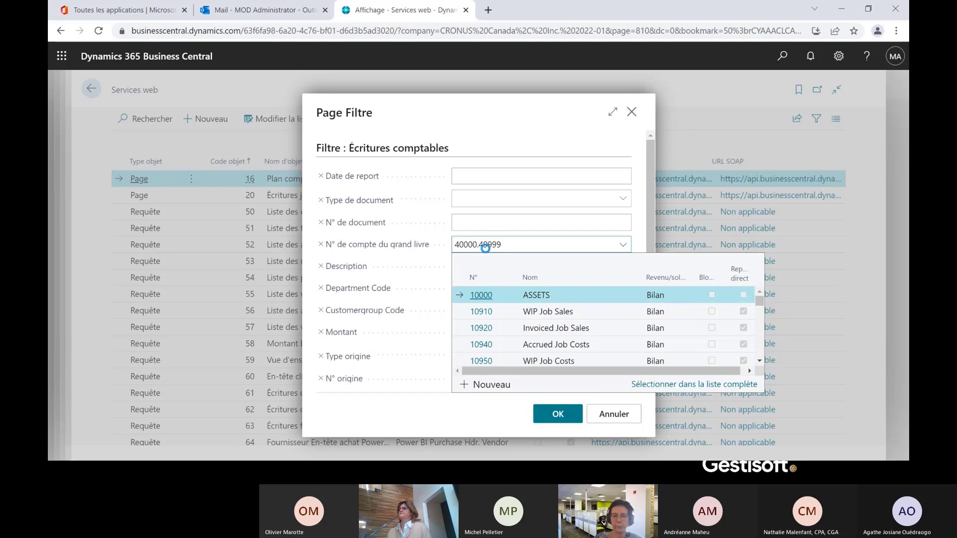
click(560, 413)
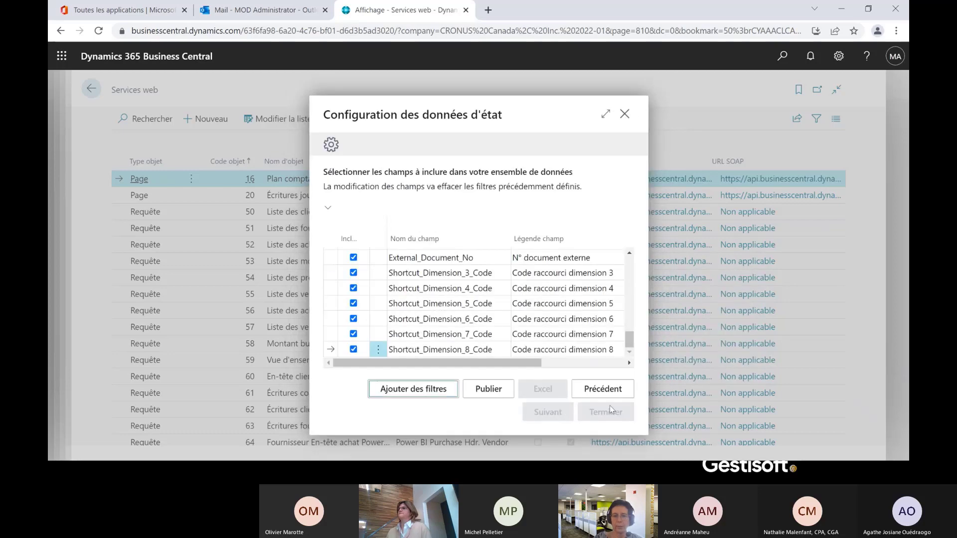
Publish the dataset and finish the wizard, then reload the web services list sorted by Code objet.
click(486, 391)
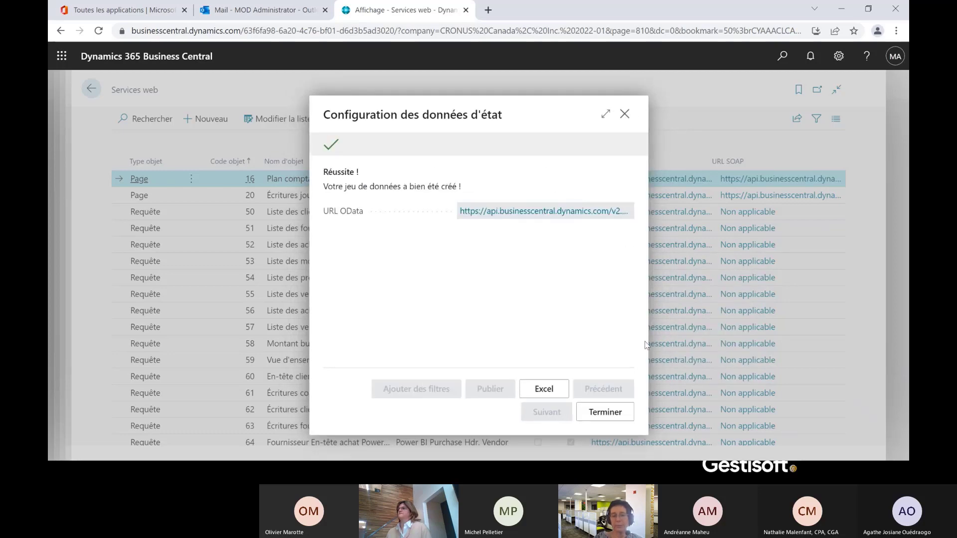
click(607, 412)
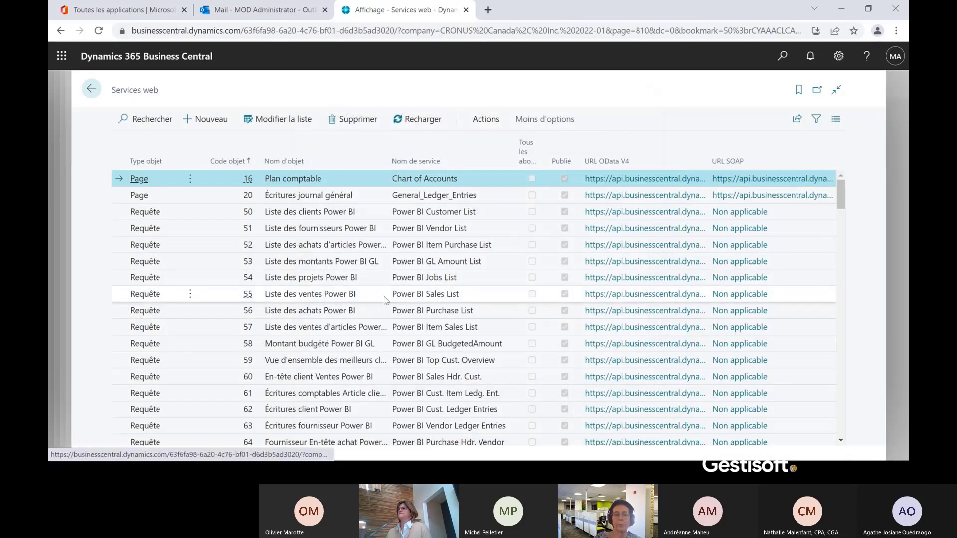
click(421, 125)
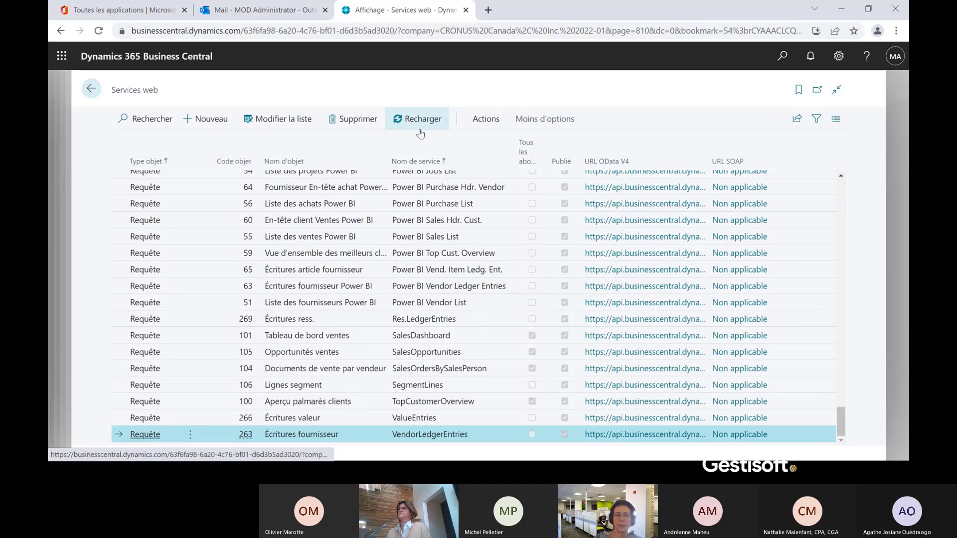
click(241, 164)
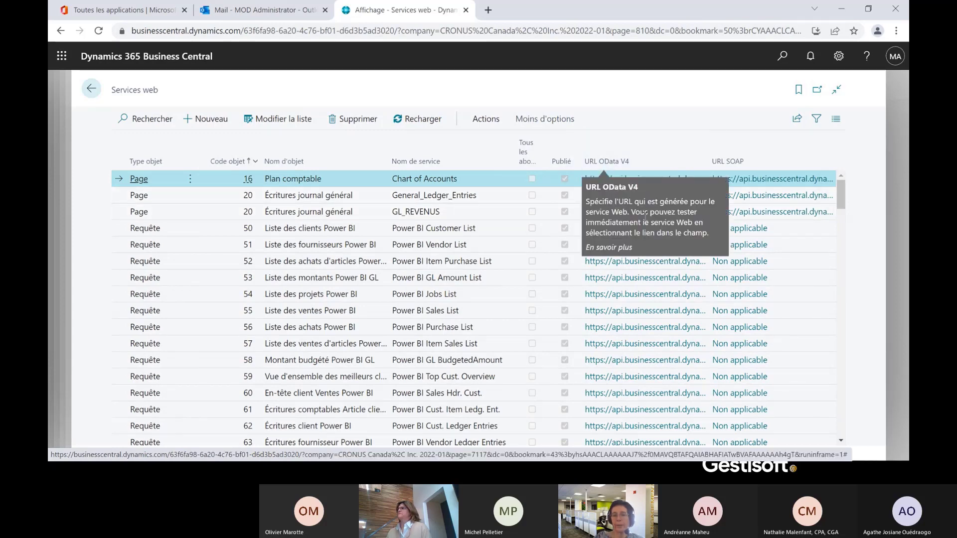
Open the OData V4 URL of GL_REVENUS, copy its address up to the slash after the company name, and close that page.
click(658, 212)
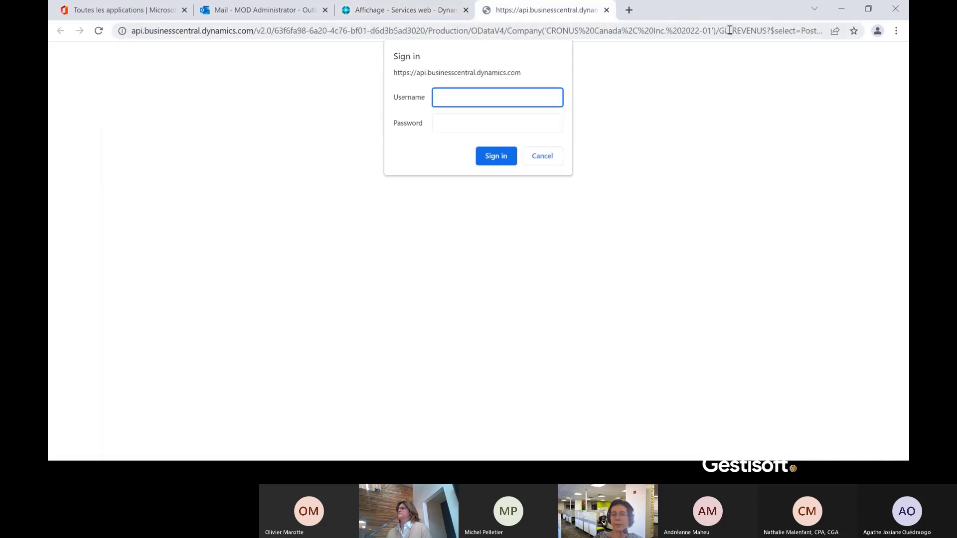
click(720, 31)
click(718, 31)
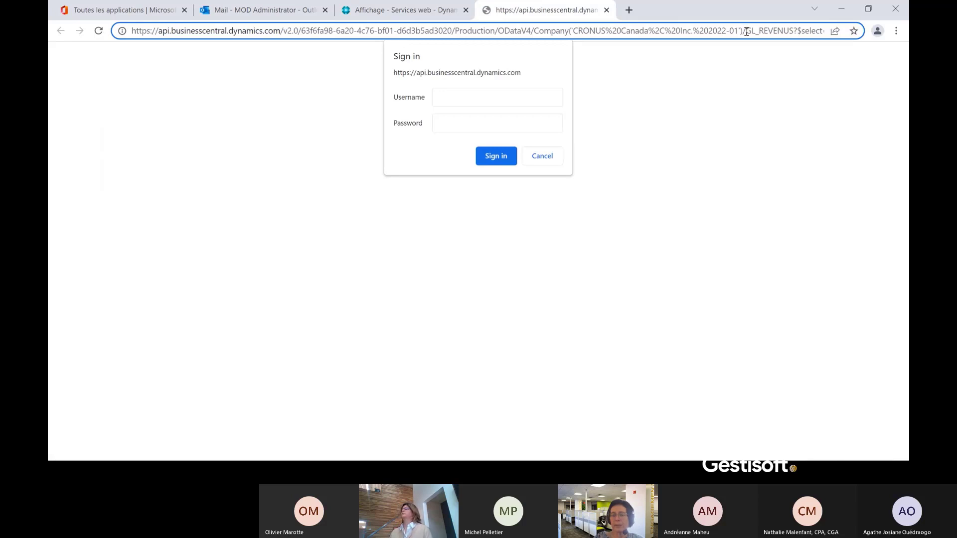
drag(746, 31, 106, 34)
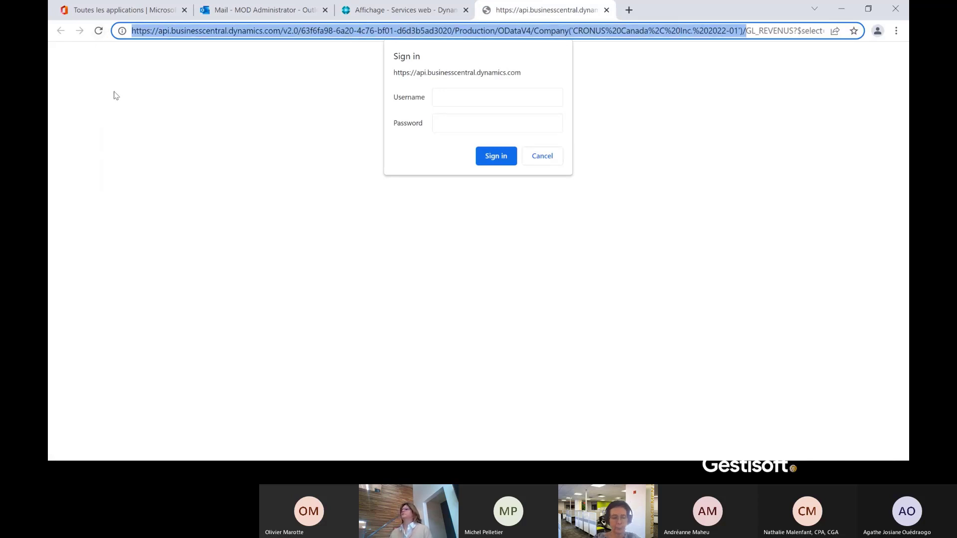
click(606, 9)
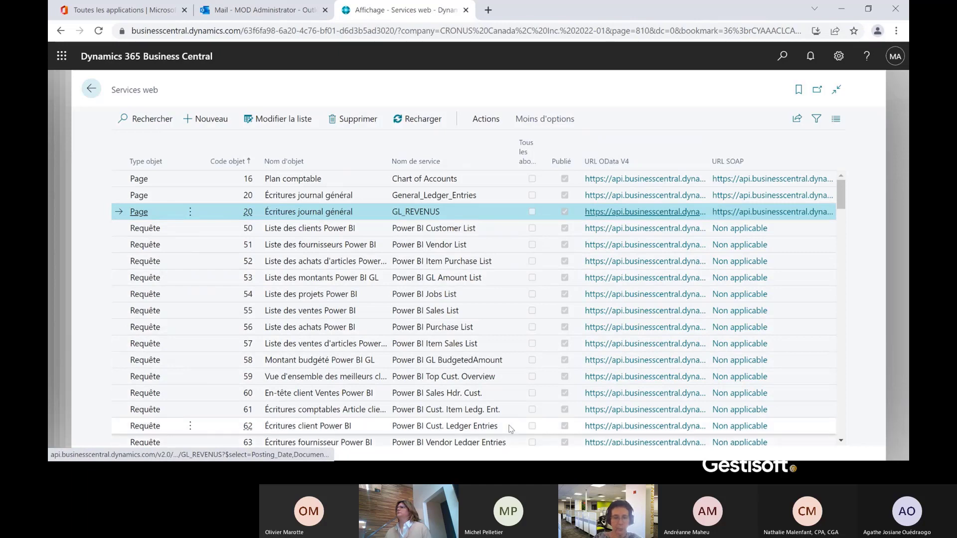
Switch to Excel and submit the copied base address, ending with the company segment, as the OData feed URL.
key(super)
click(293, 477)
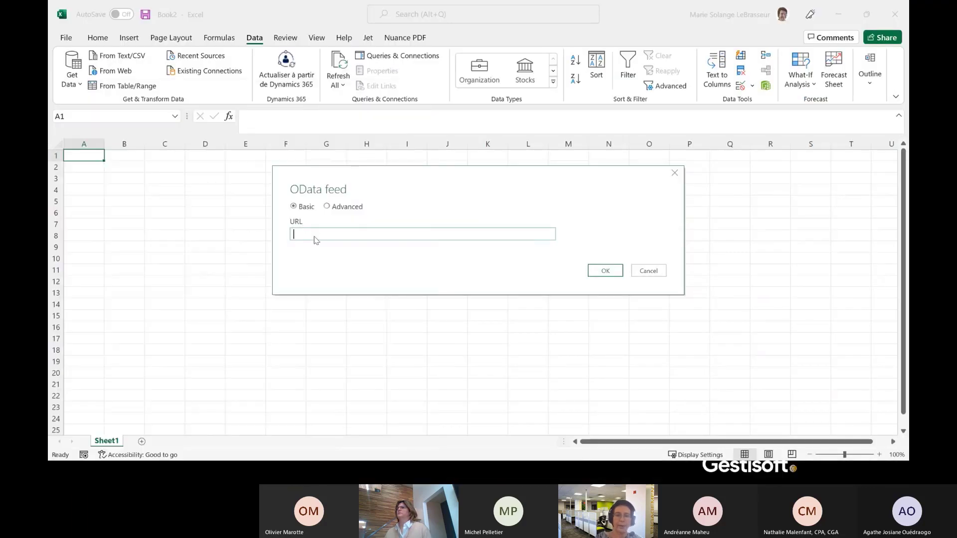
key(ctrl+v)
key(Home)
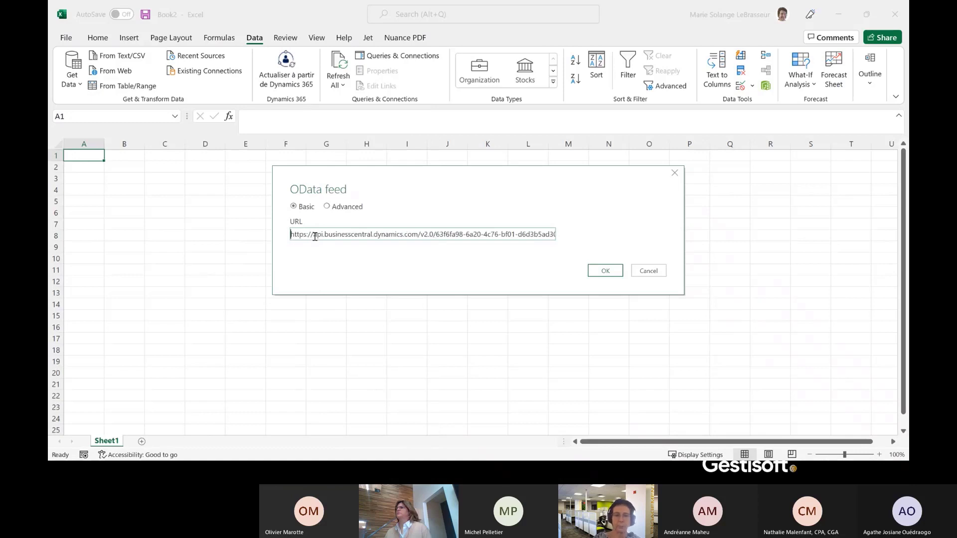
shift+click(437, 234)
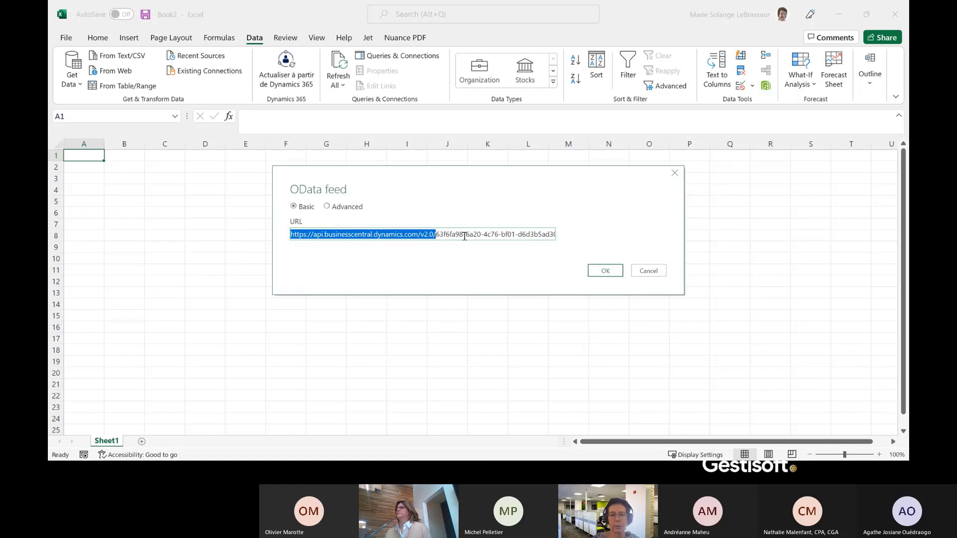
double_click(464, 236)
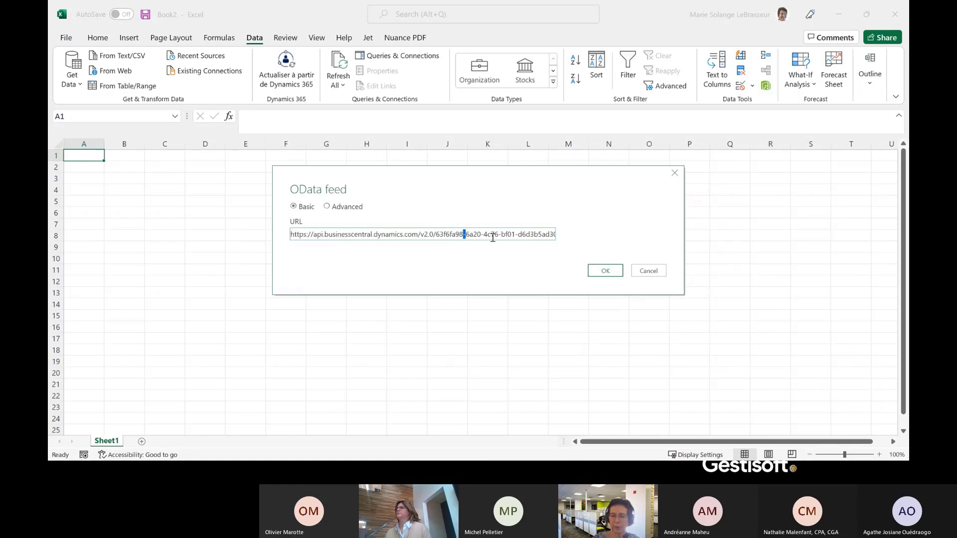
key(End)
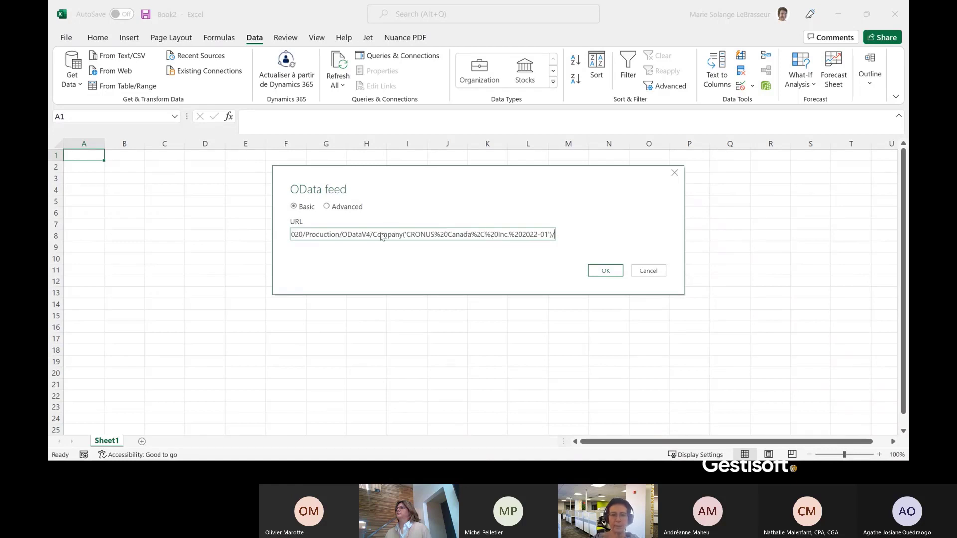
click(604, 270)
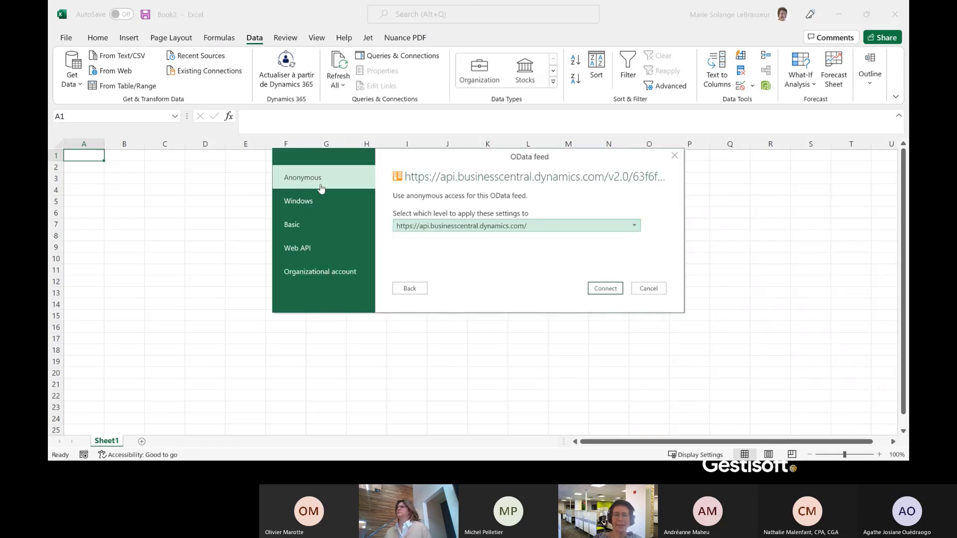
Authenticate the OData feed with an organizational account, entering the administrator account's password, and connect.
click(319, 278)
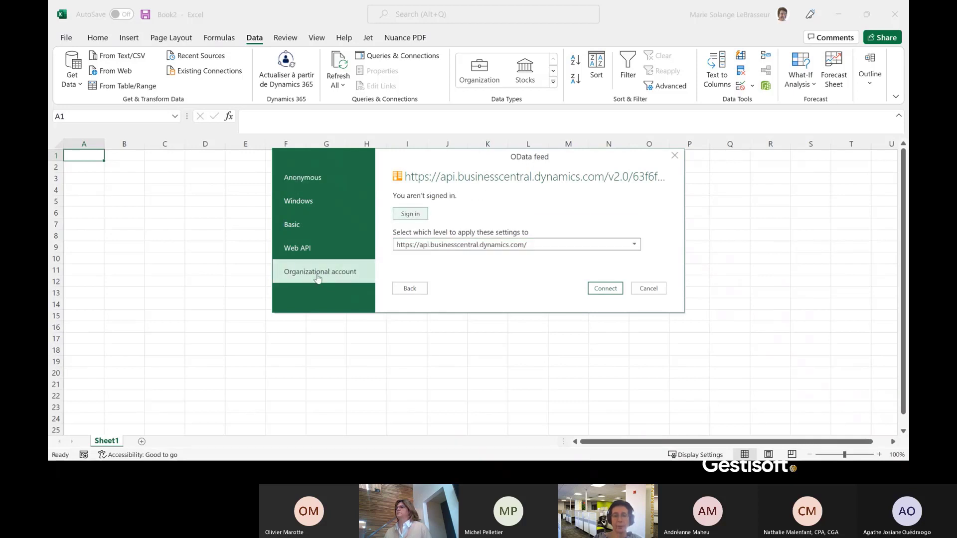
click(421, 214)
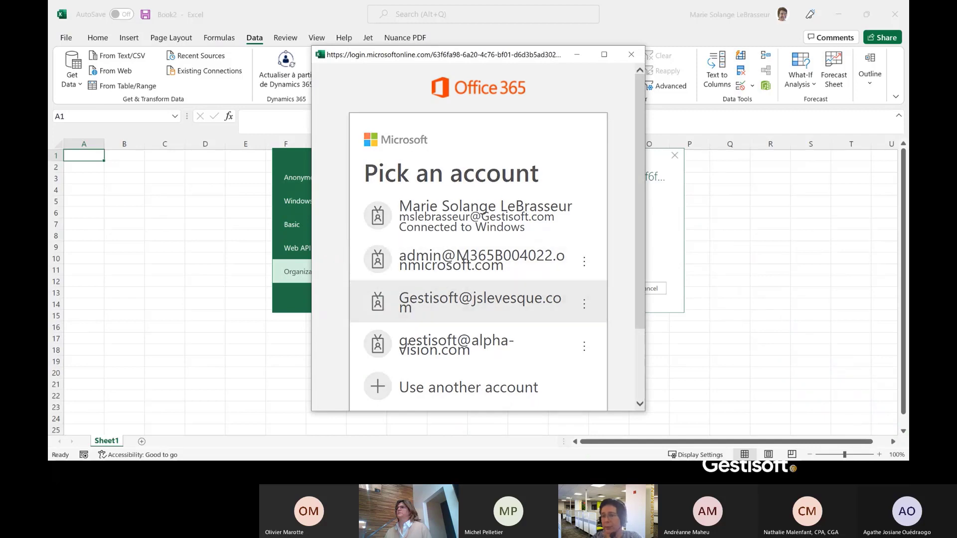
click(448, 301)
key(alt+Tab)
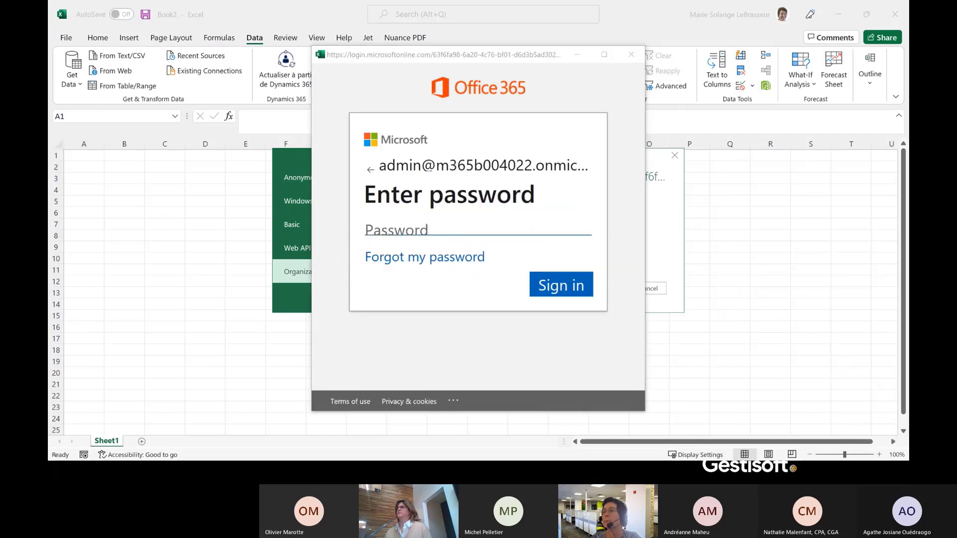
click(388, 226)
text(**********)
click(574, 296)
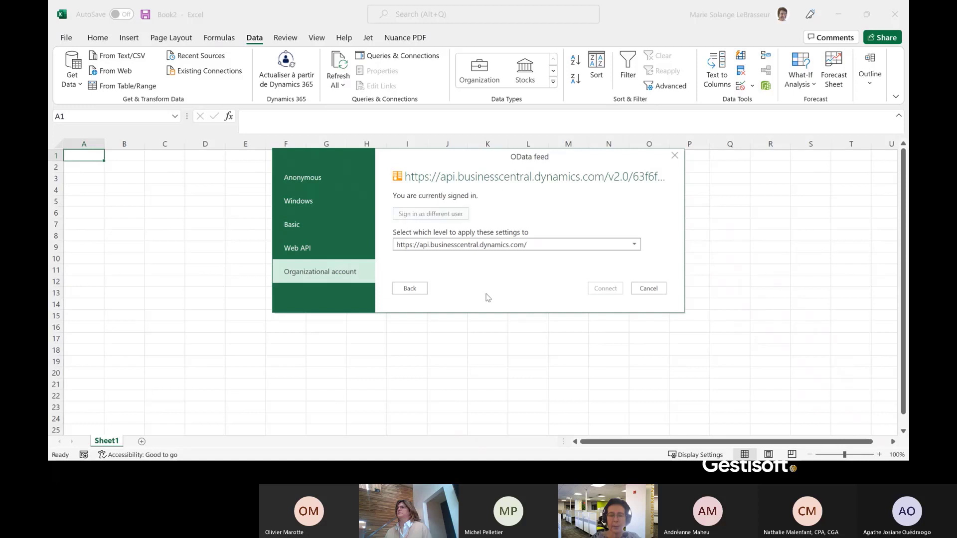
click(611, 291)
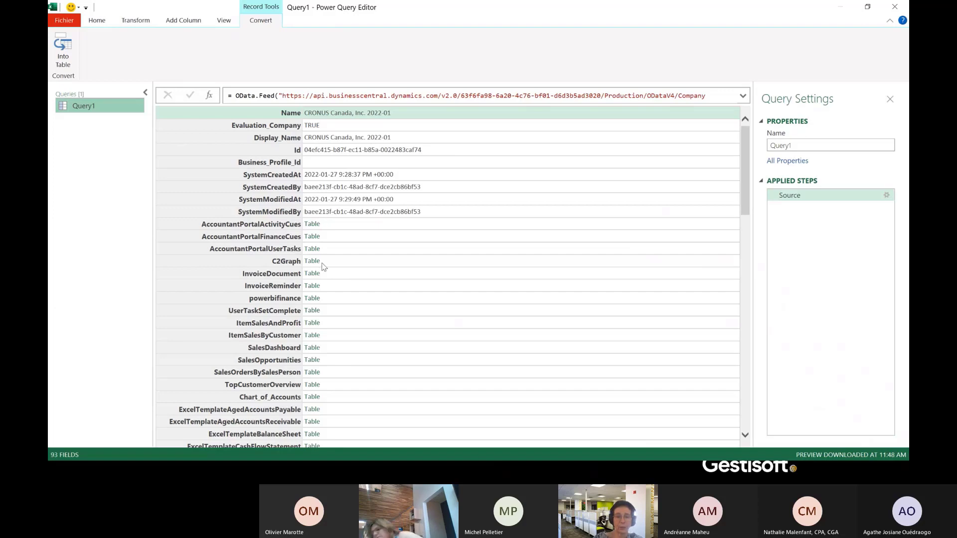
Load the General_Ledger_Entries table from the feed's list of company datasets in Power Query.
scroll(325, 277, down, 3)
scroll(344, 222, down, 4)
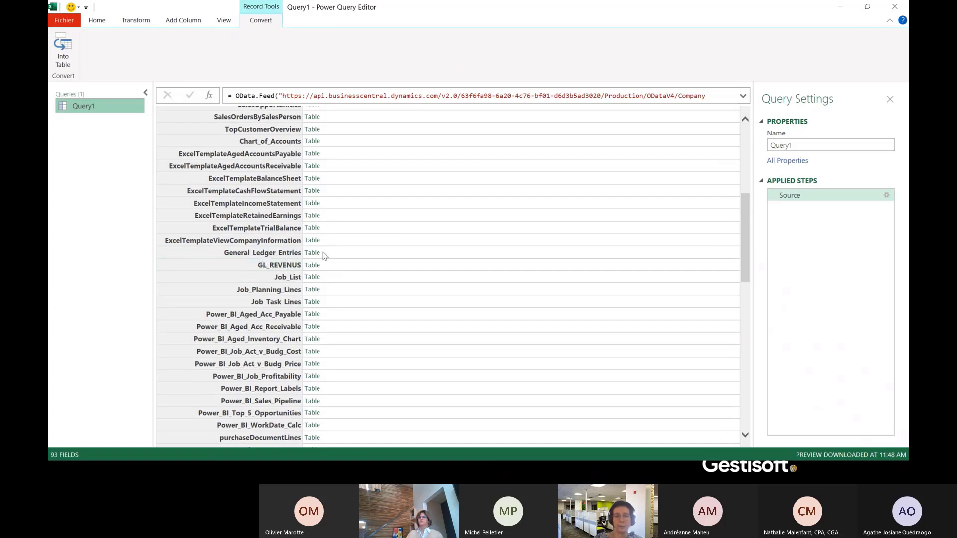
click(268, 254)
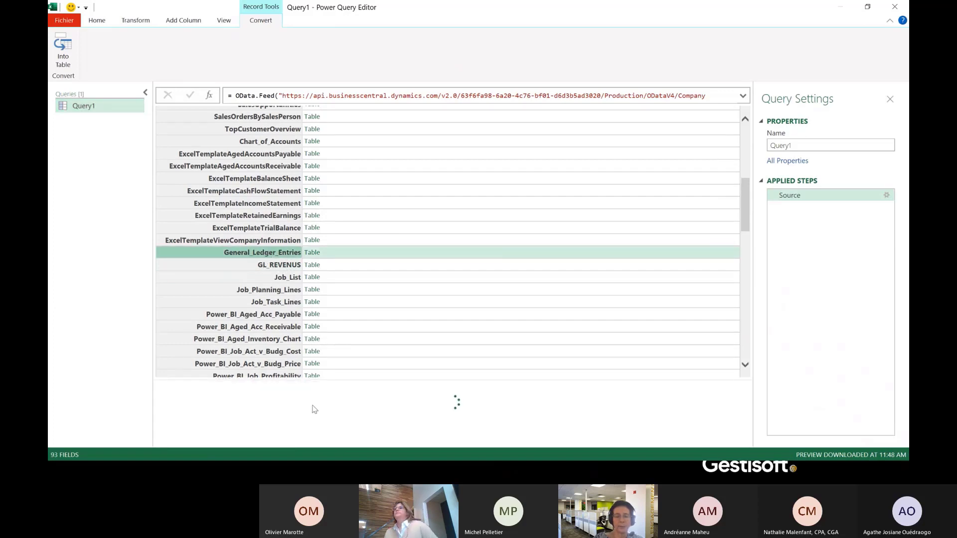
click(313, 254)
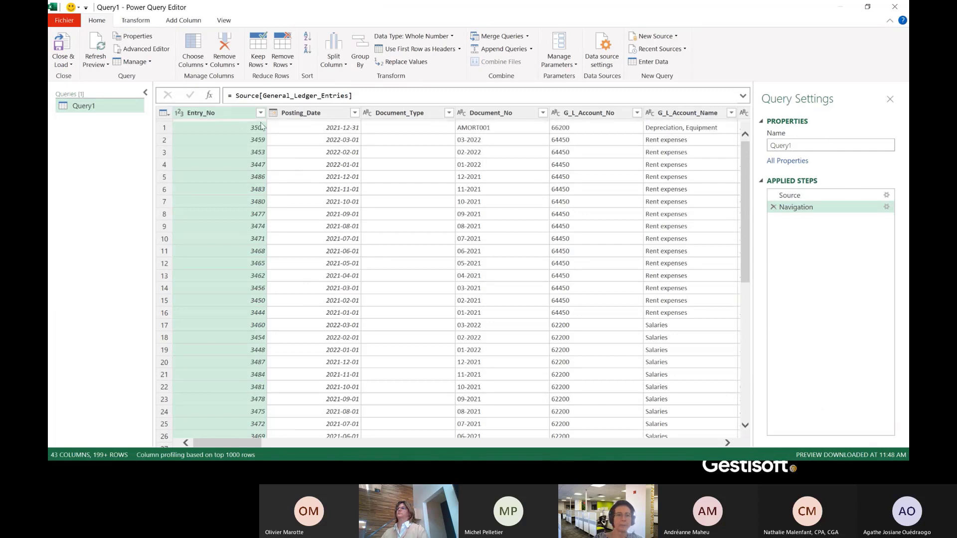
Rename the query to gl_enTRIES.
drag(802, 145, 770, 151)
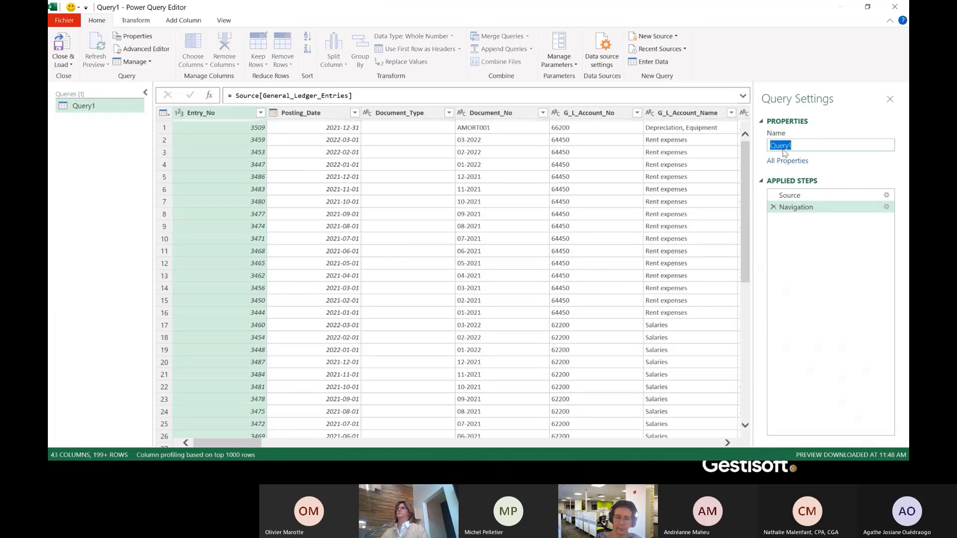
text(gl_enTRIES)
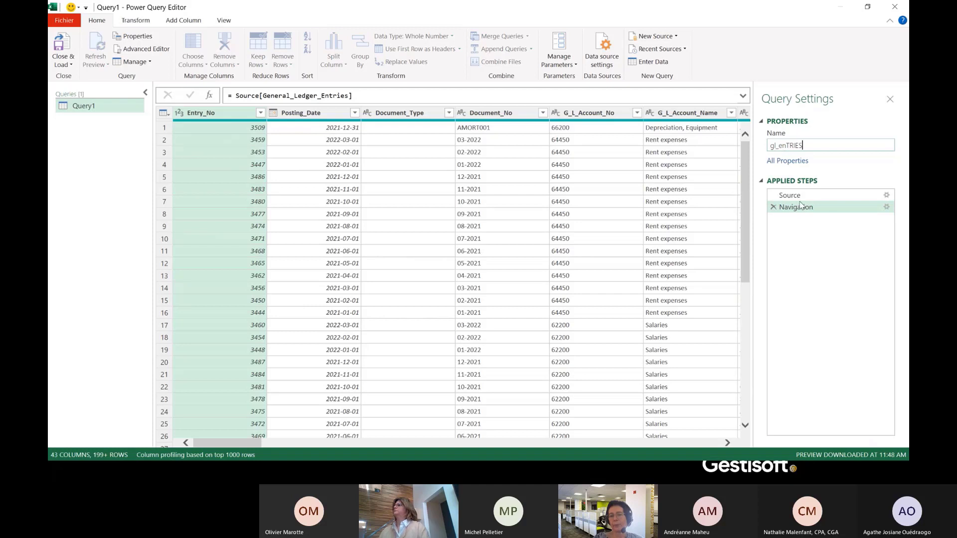
key(Return)
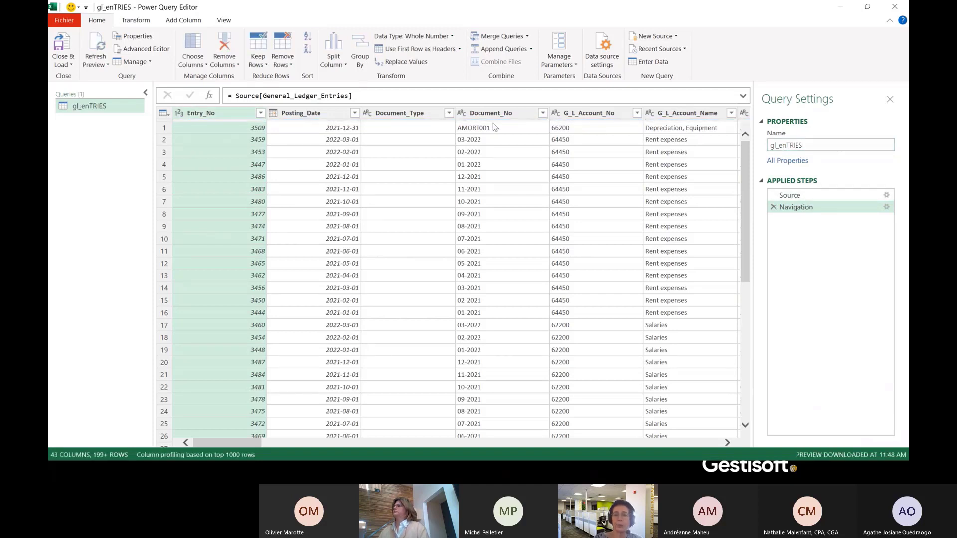
Filter the ledger entries query to keep only rows where G_L_Account_No begins with 4.
click(790, 197)
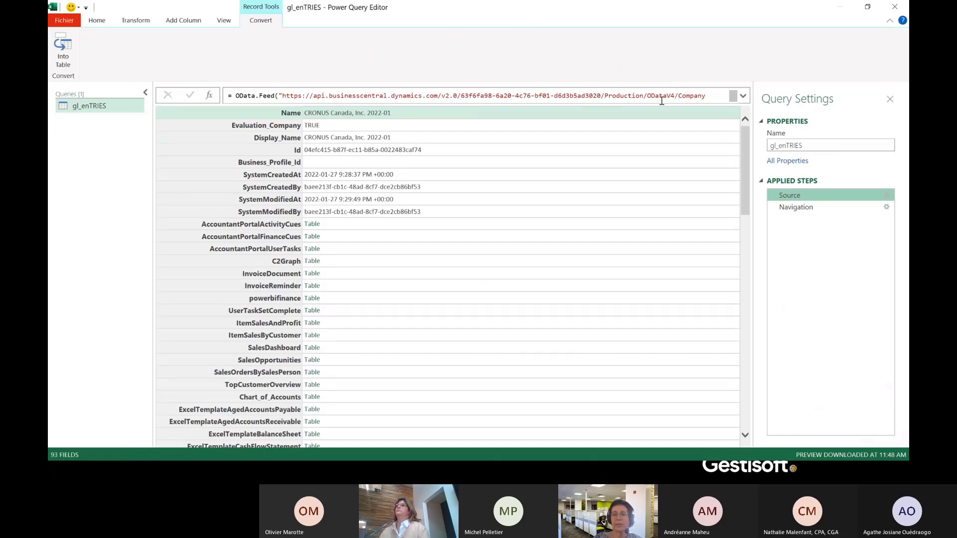
click(790, 209)
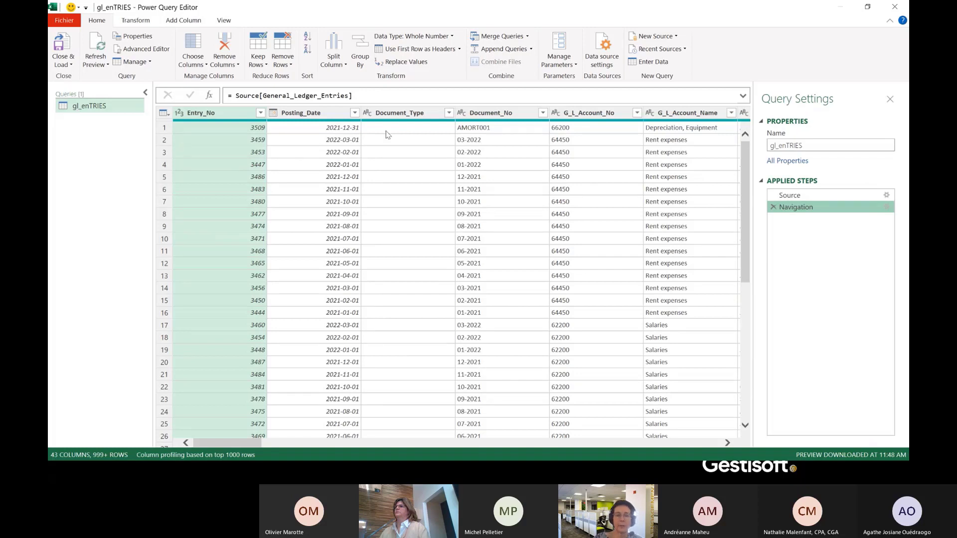
click(636, 114)
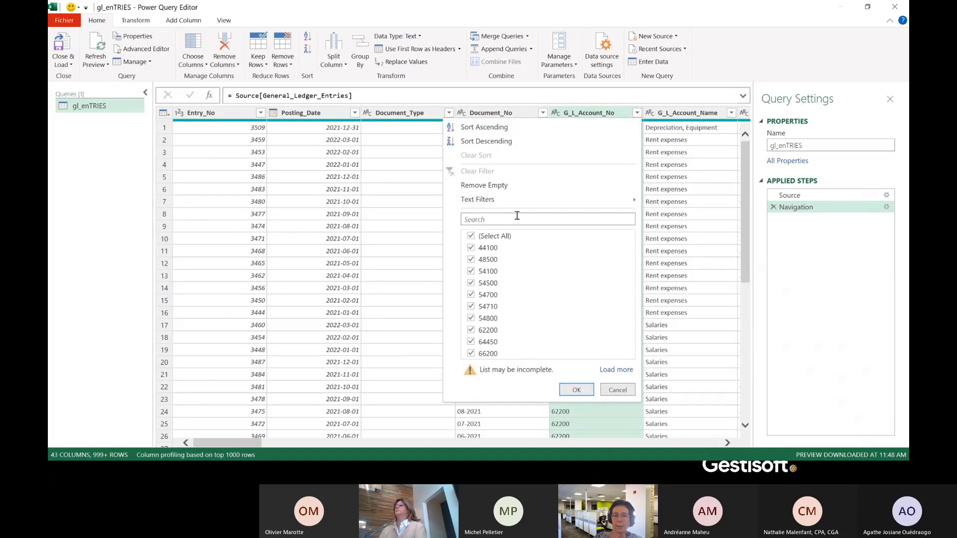
mouse_move(500, 198)
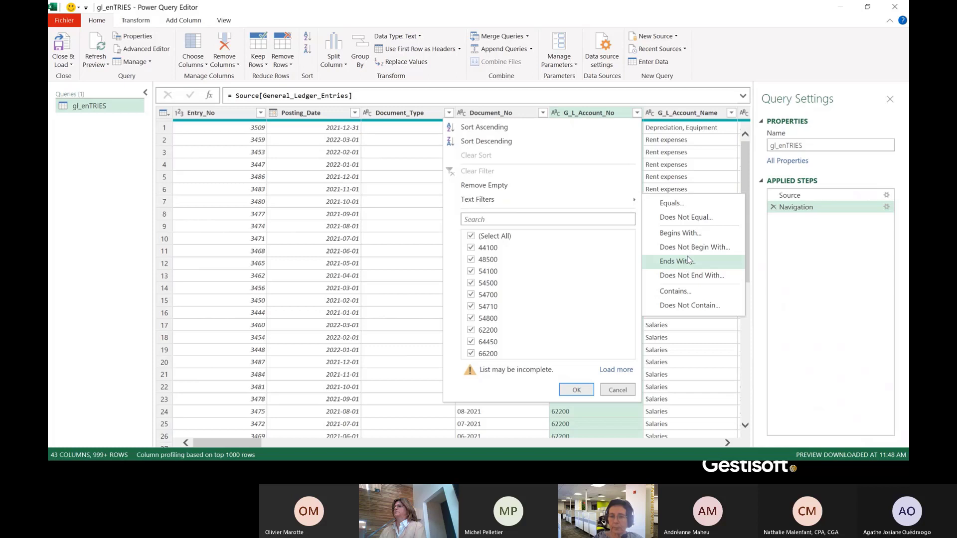
click(680, 233)
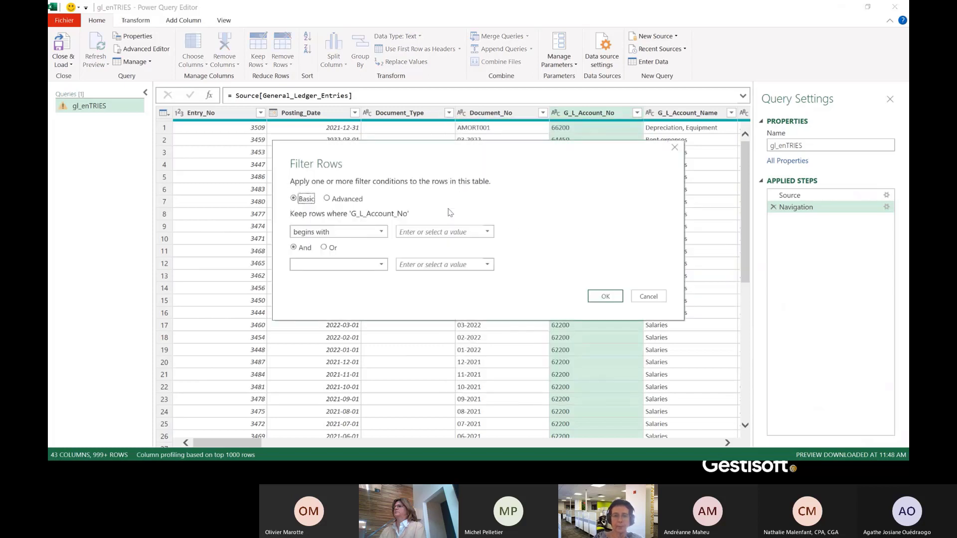
click(439, 232)
text(4)
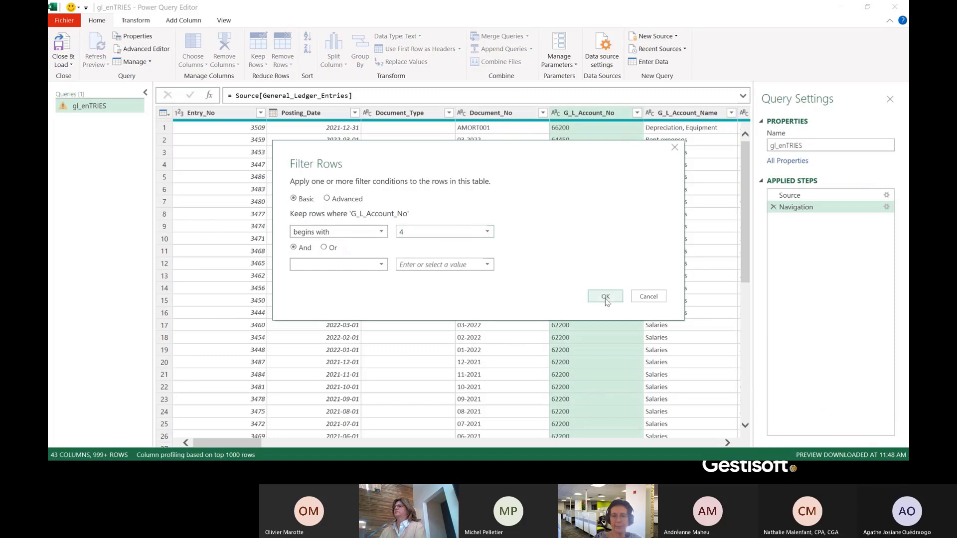
click(605, 296)
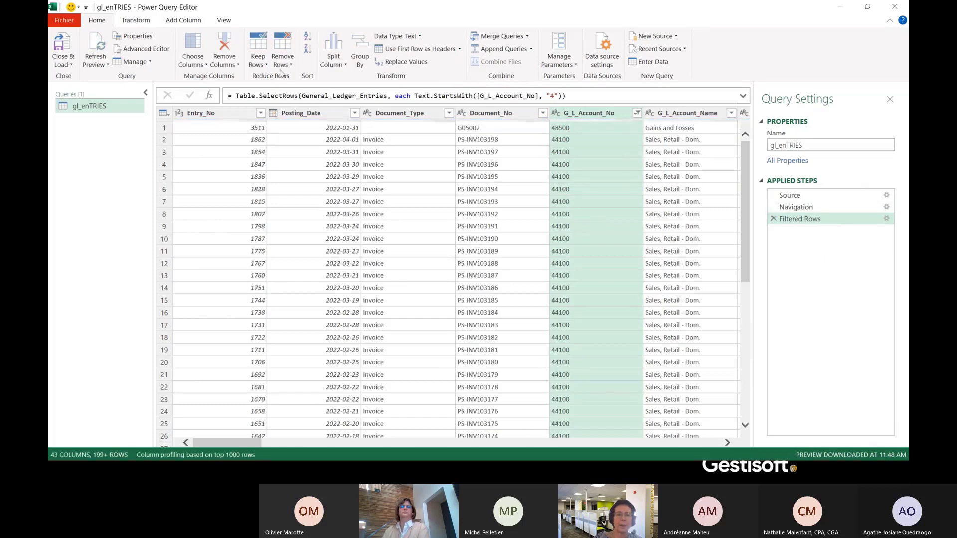
Clear the column selection and choose Posting_Date, Document_Type, Document_No, G_L_Account_No, G_L_Account_Name, Description, Global_Dimension_1_Code, Global_Dimension_2_Code and Amount as columns to keep.
click(204, 65)
click(218, 76)
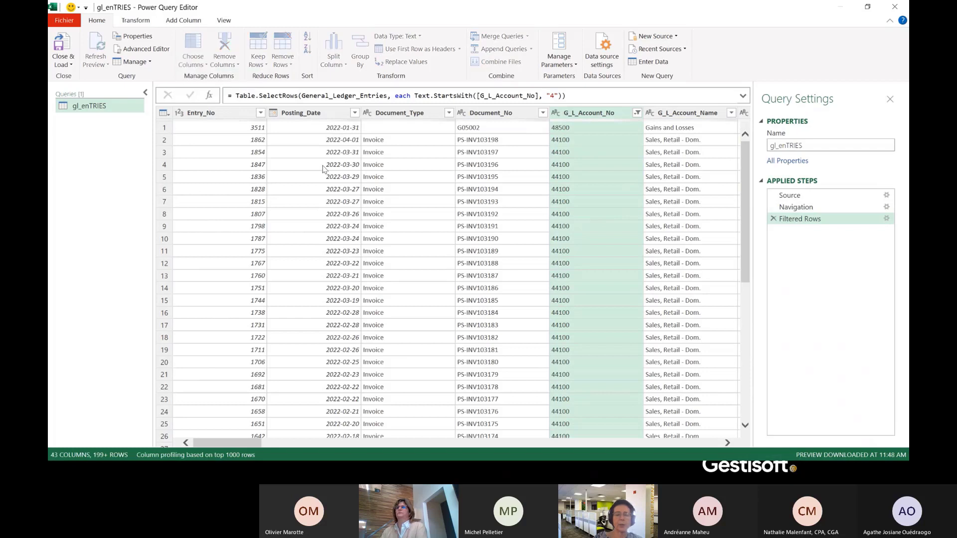
click(403, 125)
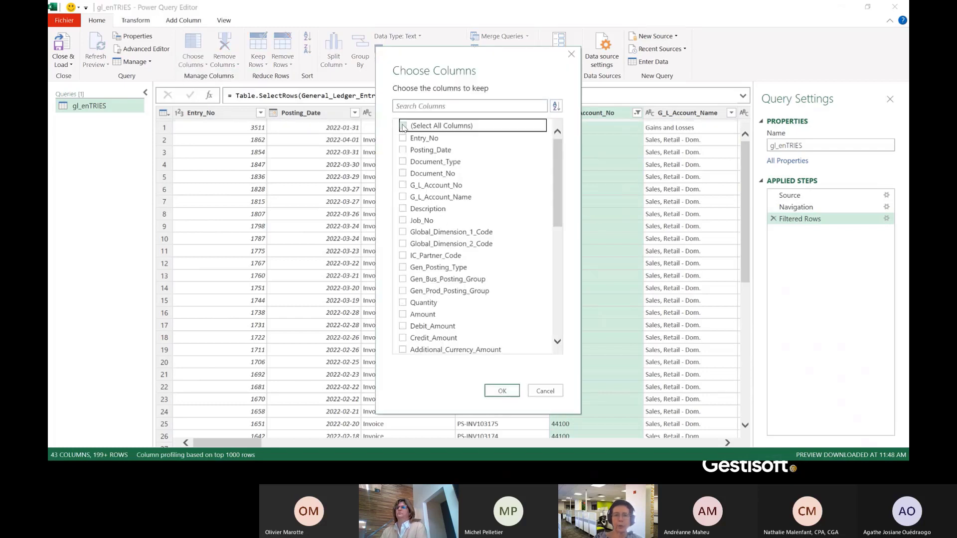
click(409, 150)
click(403, 161)
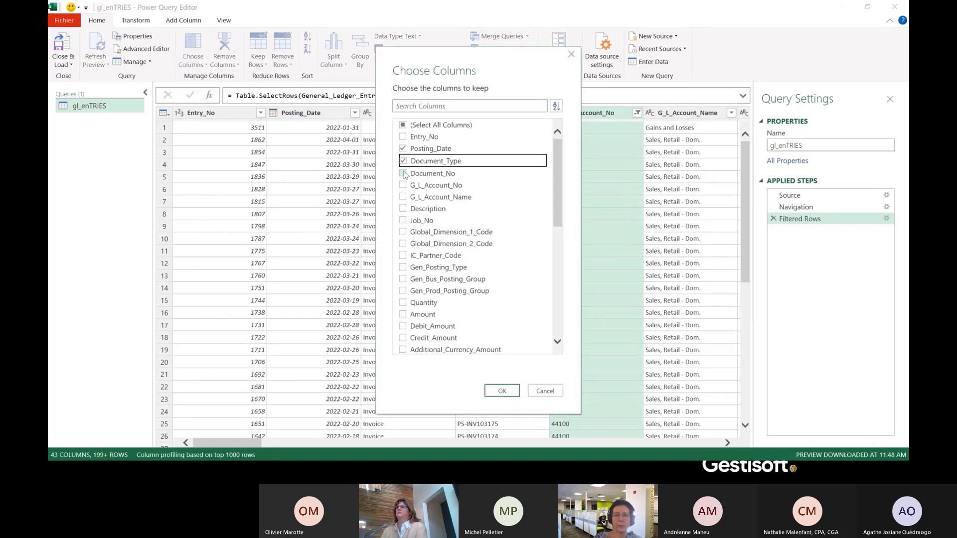
click(403, 173)
click(403, 186)
click(404, 197)
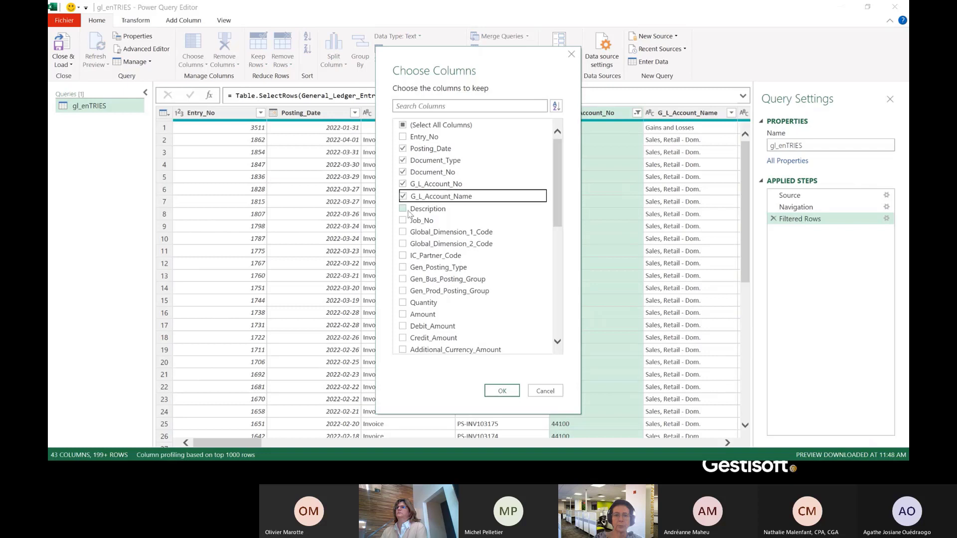
click(403, 232)
click(404, 244)
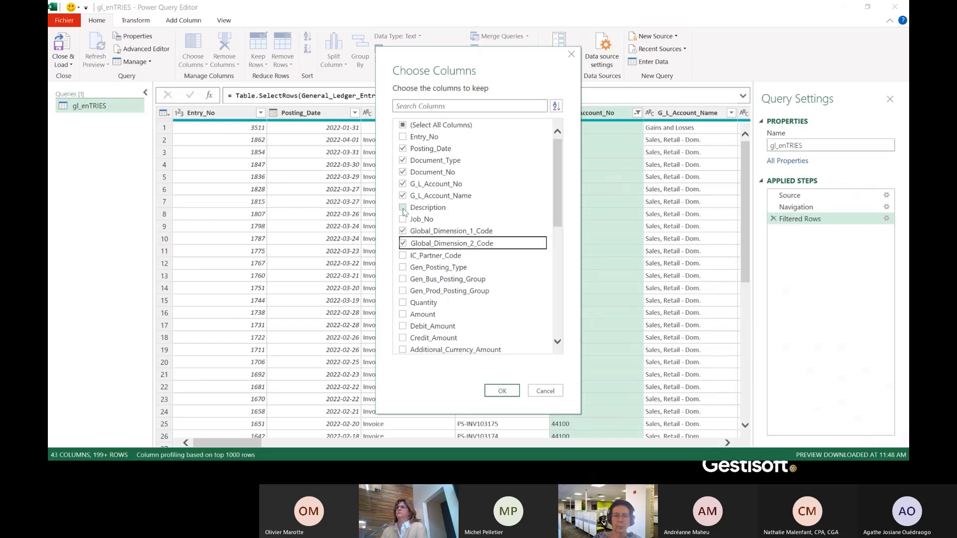
click(403, 209)
click(402, 314)
Add External_Document_No and Shortcut_Dimension_3_Code through Shortcut_Dimension_8_Code to the columns to keep, and apply the column selection.
scroll(466, 315, down, 3)
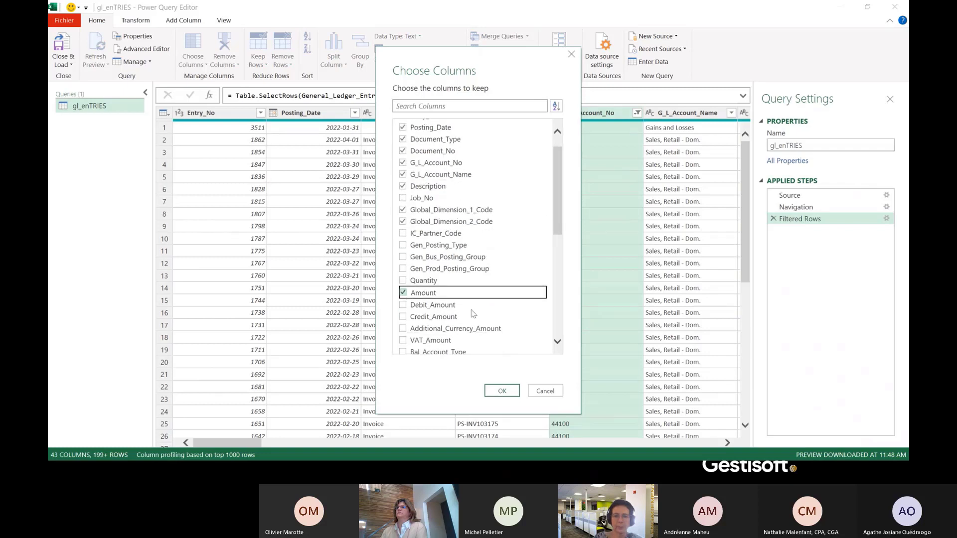
scroll(480, 310, down, 2)
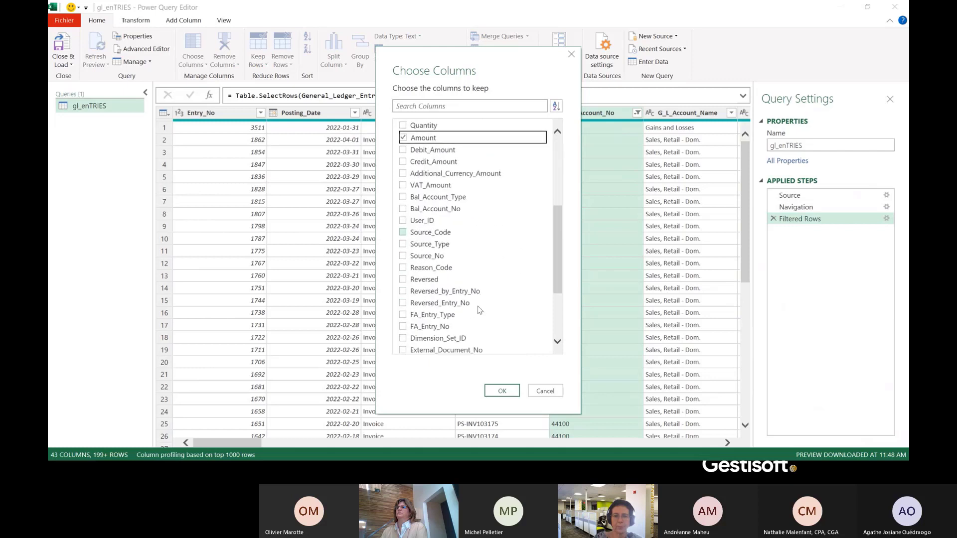
scroll(461, 319, down, 3)
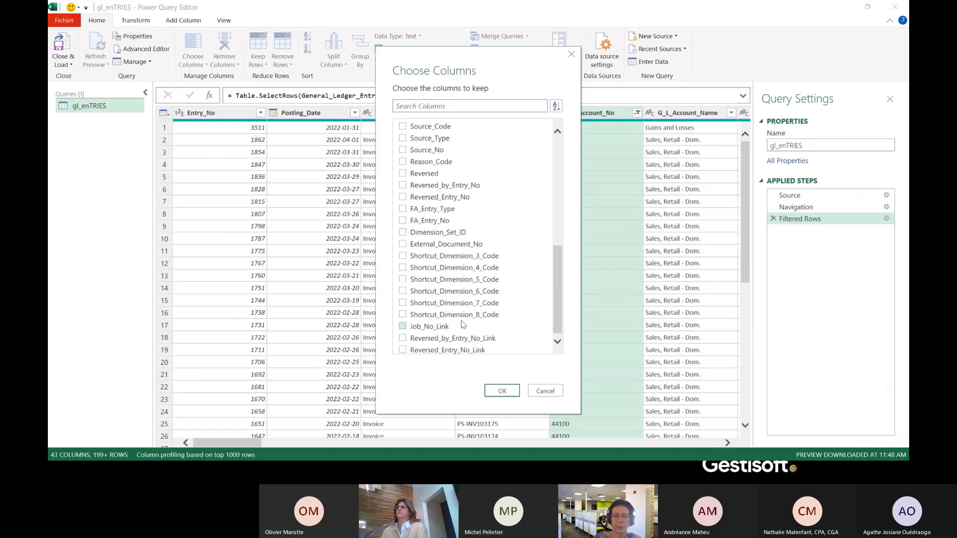
click(403, 244)
click(403, 256)
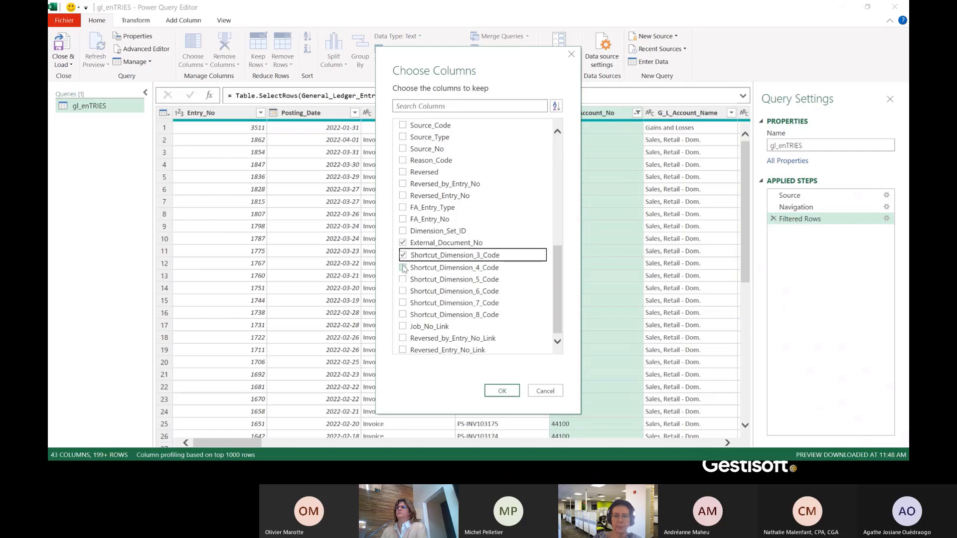
click(402, 267)
click(403, 279)
click(402, 290)
click(403, 302)
click(403, 315)
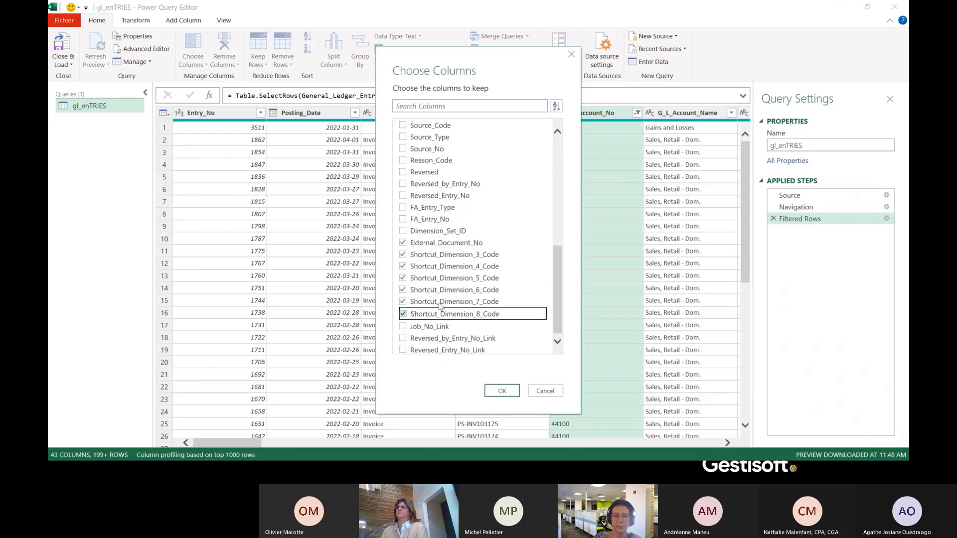
scroll(450, 232, up, 6)
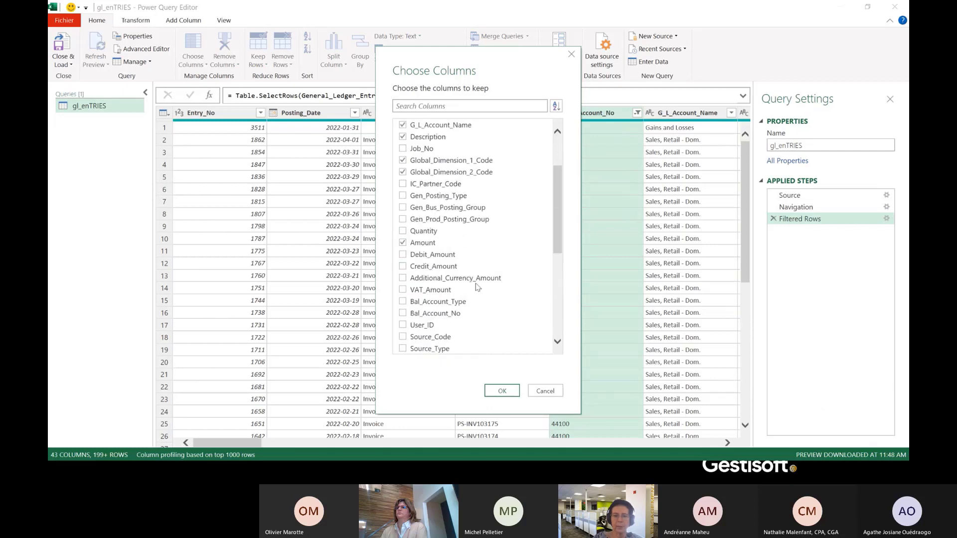
click(504, 391)
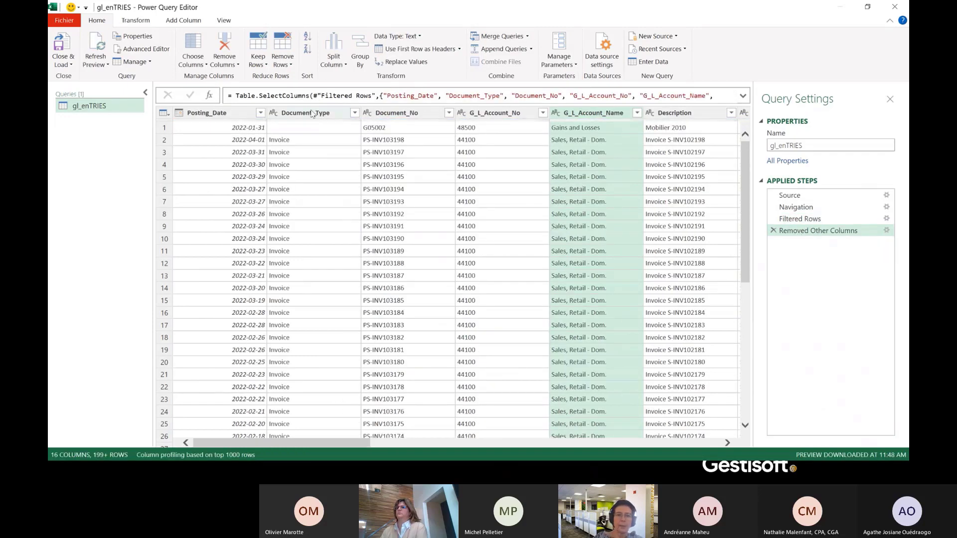
Filter the Document_Type column to exclude Payment entries.
click(355, 113)
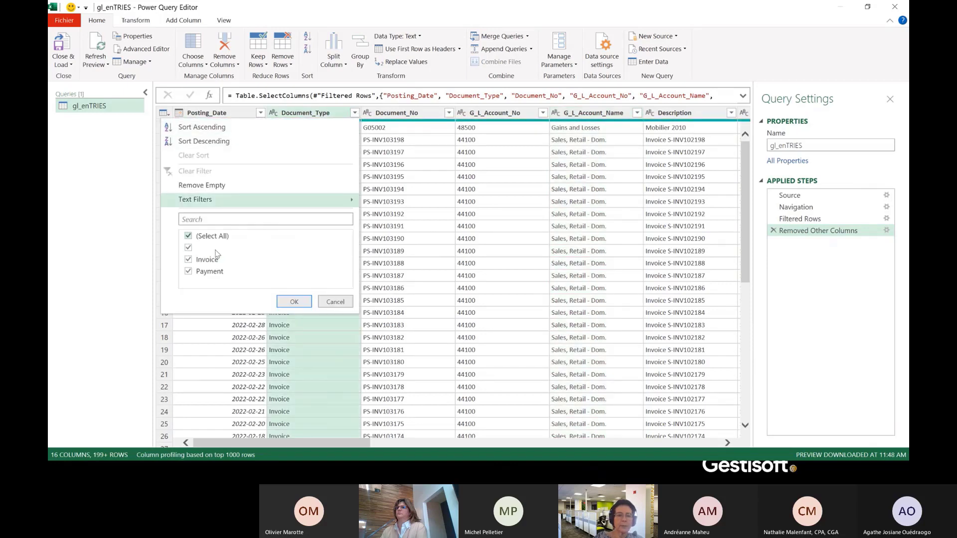
click(188, 272)
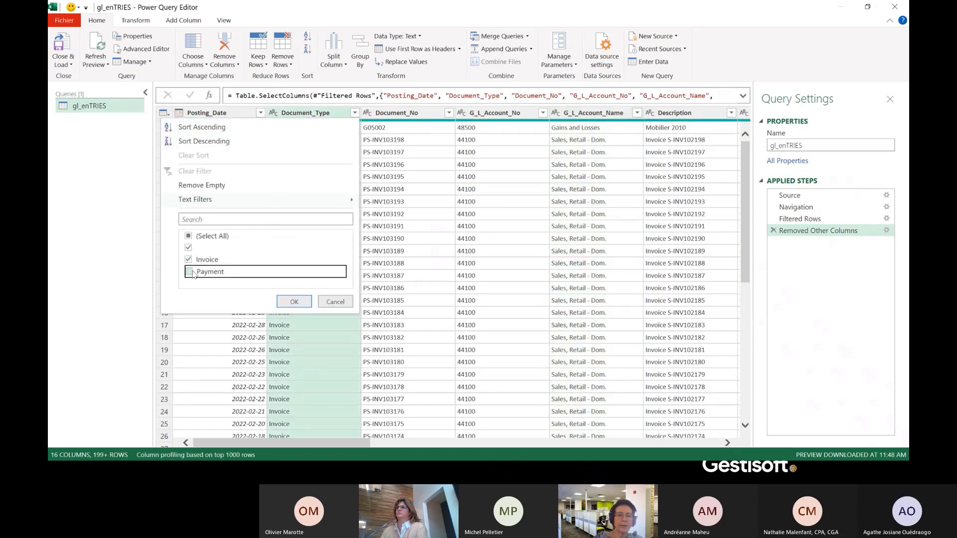
click(286, 302)
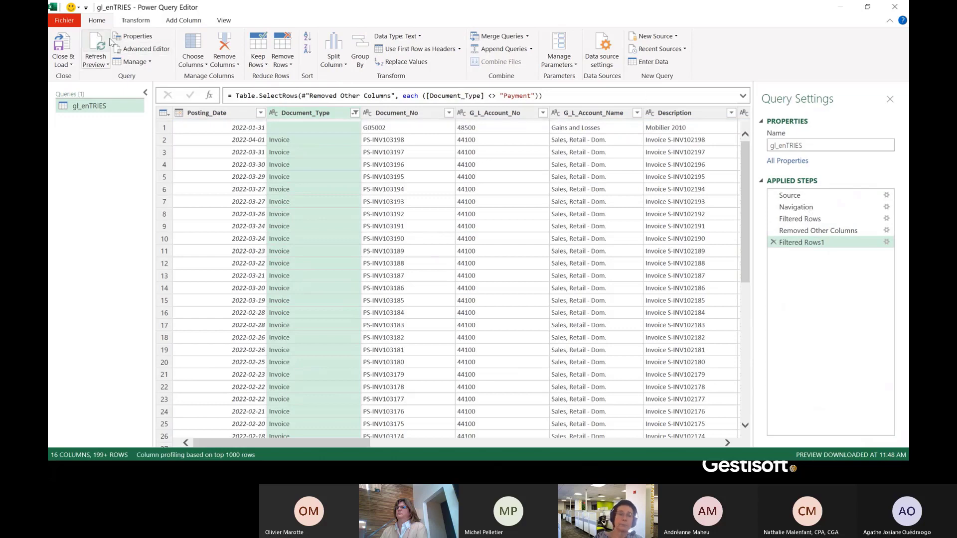
click(192, 21)
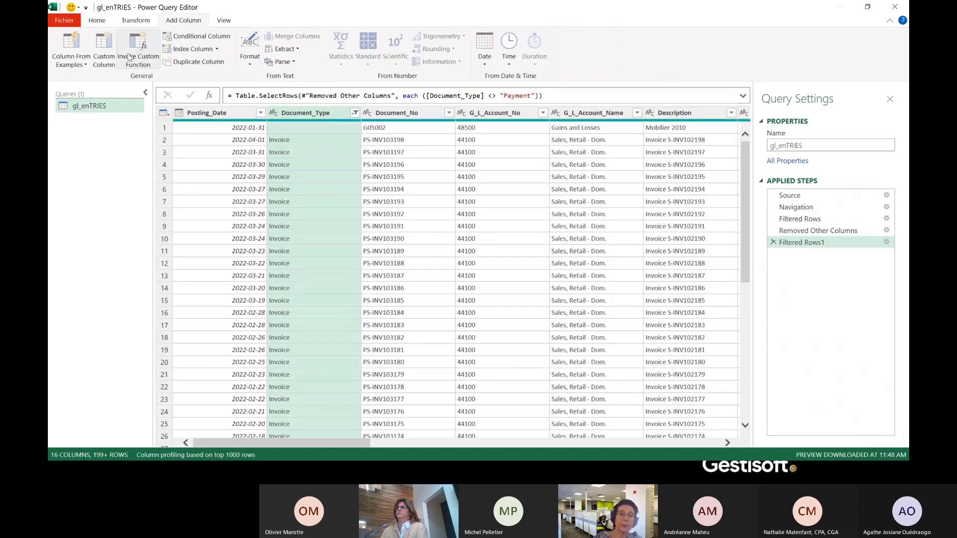
click(147, 22)
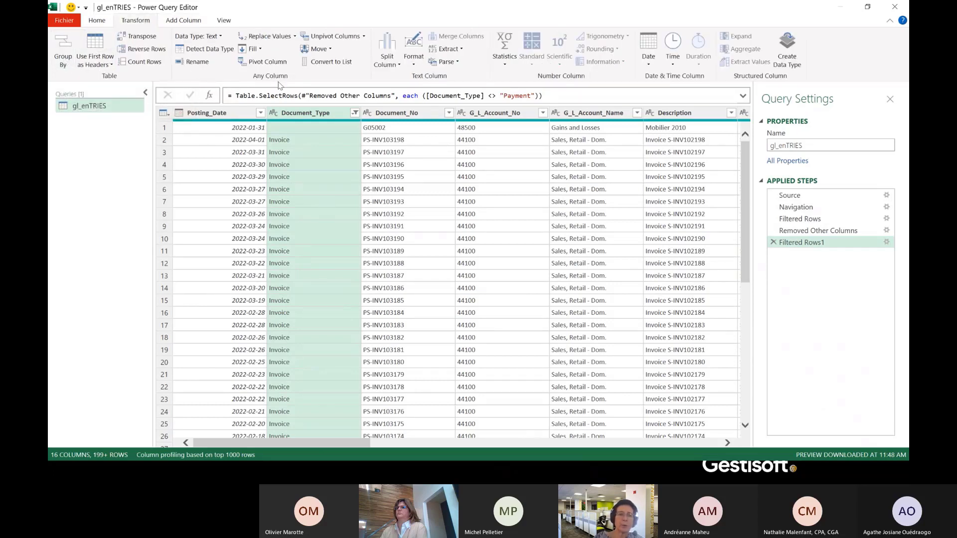
click(100, 21)
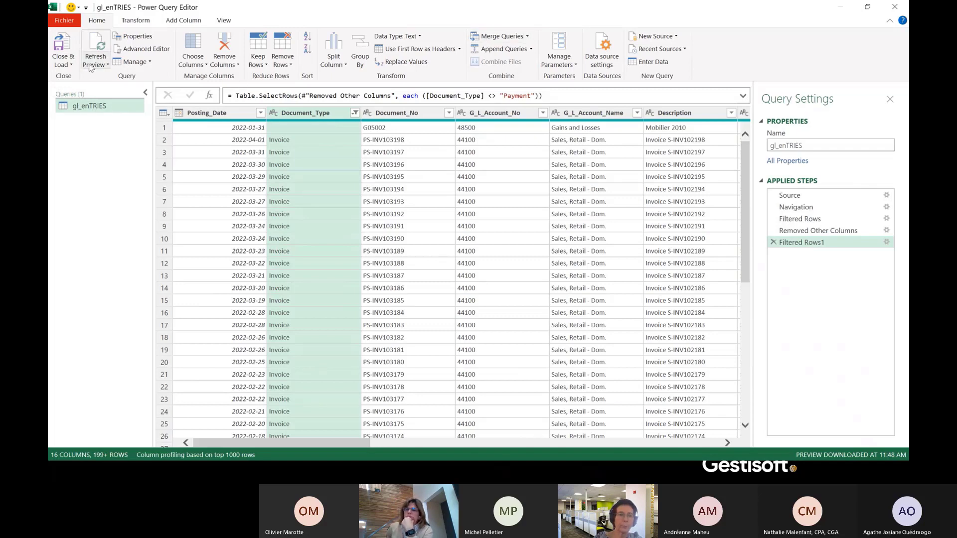
Close the query editor and load the gl_enTRIES query into an Excel worksheet, dismissing the list of queries and connections.
click(70, 63)
click(82, 90)
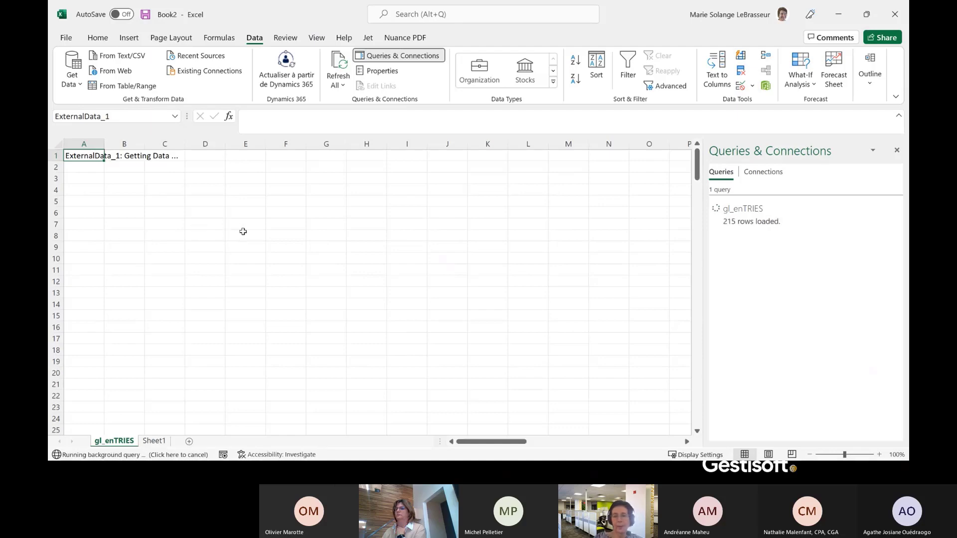
click(896, 150)
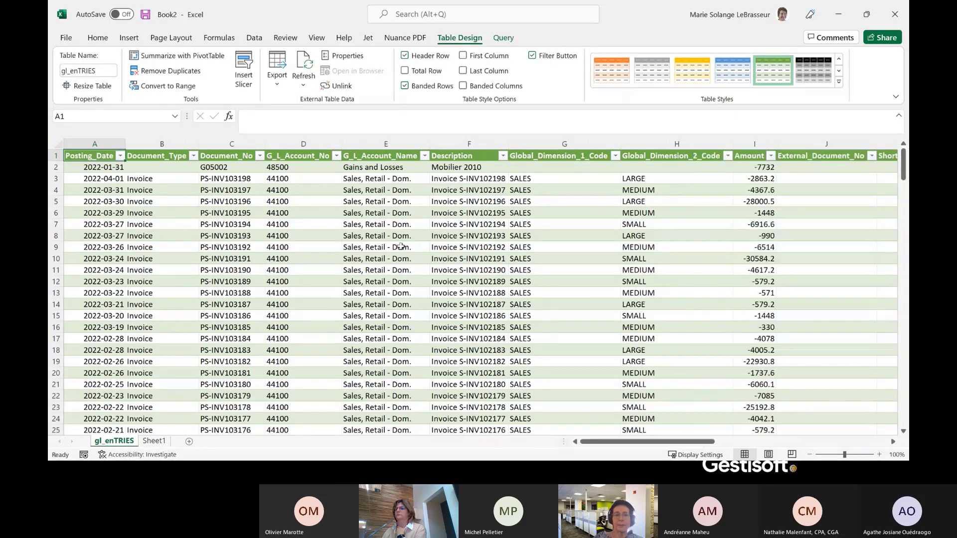
Show the refresh options available for the loaded ledger entries table.
click(303, 84)
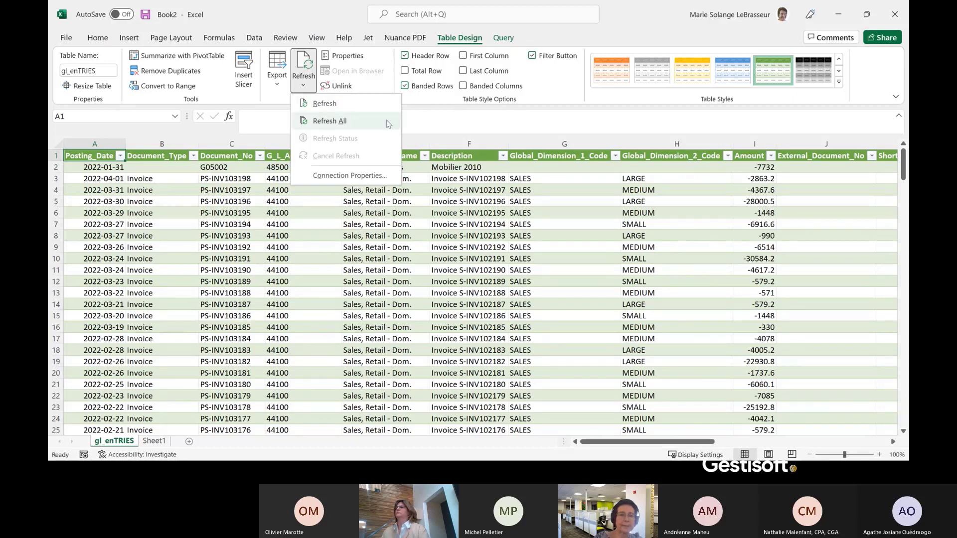
click(264, 271)
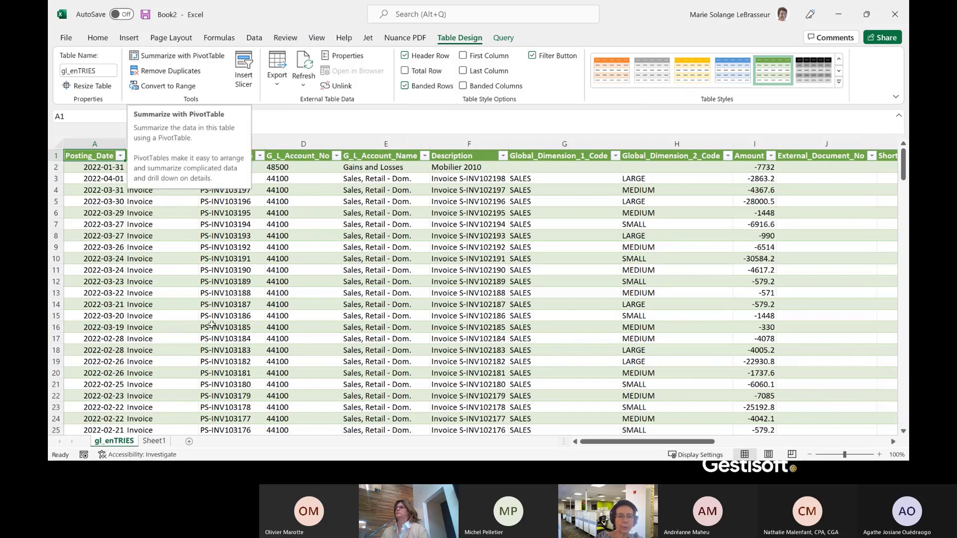
Create a PivotTable from the gl_enTRIES table on a new worksheet, adding the data to the Data Model.
click(229, 315)
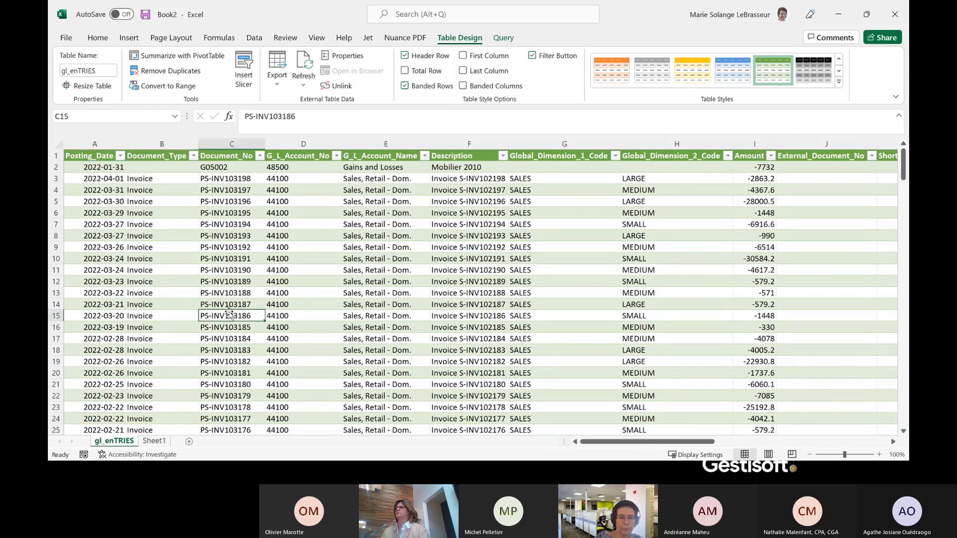
click(172, 57)
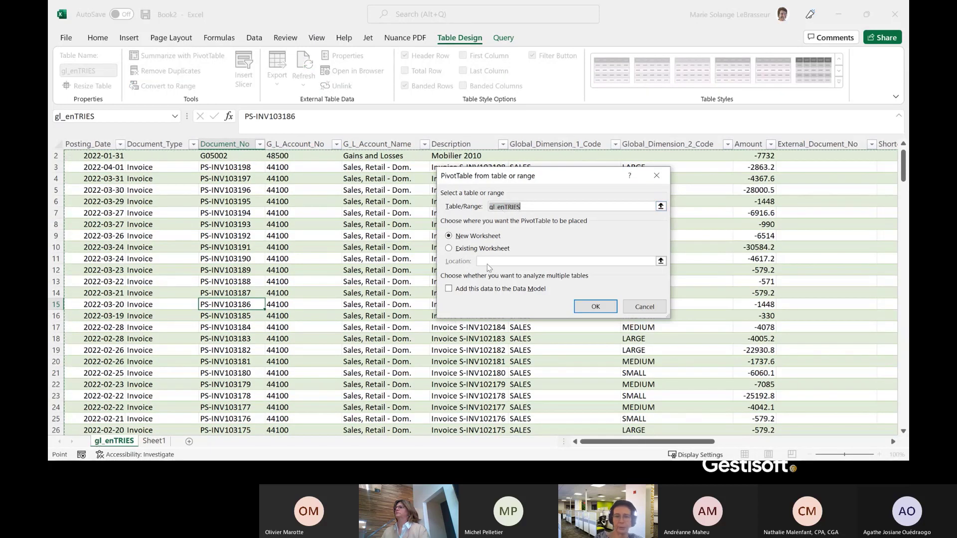
click(448, 290)
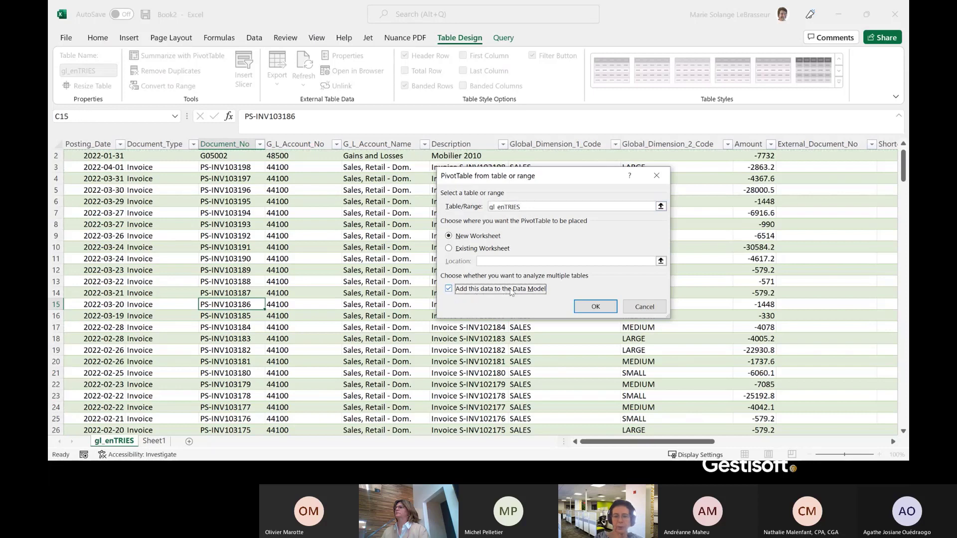
click(602, 303)
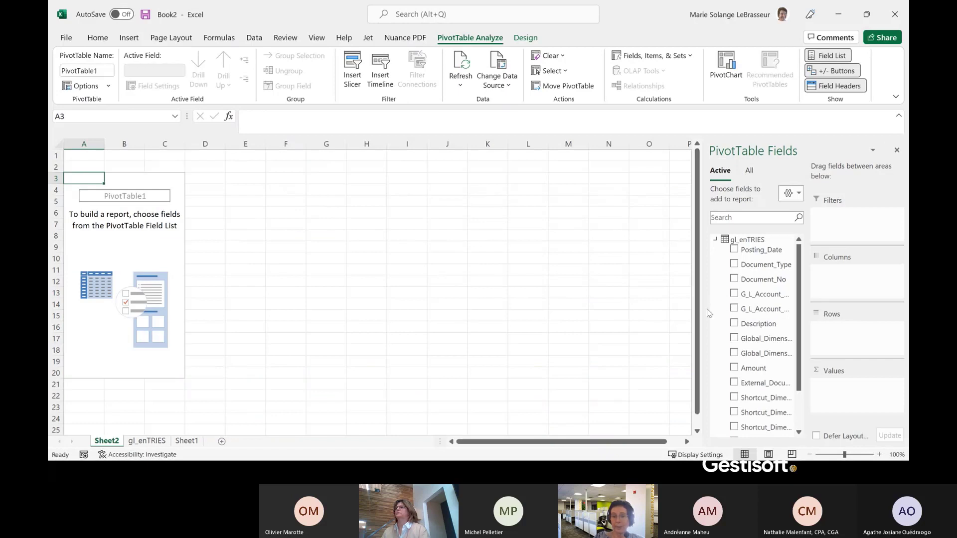
Widen the PivotTable field list and place the G_L_Account_No field in the rows area.
drag(704, 312, 648, 312)
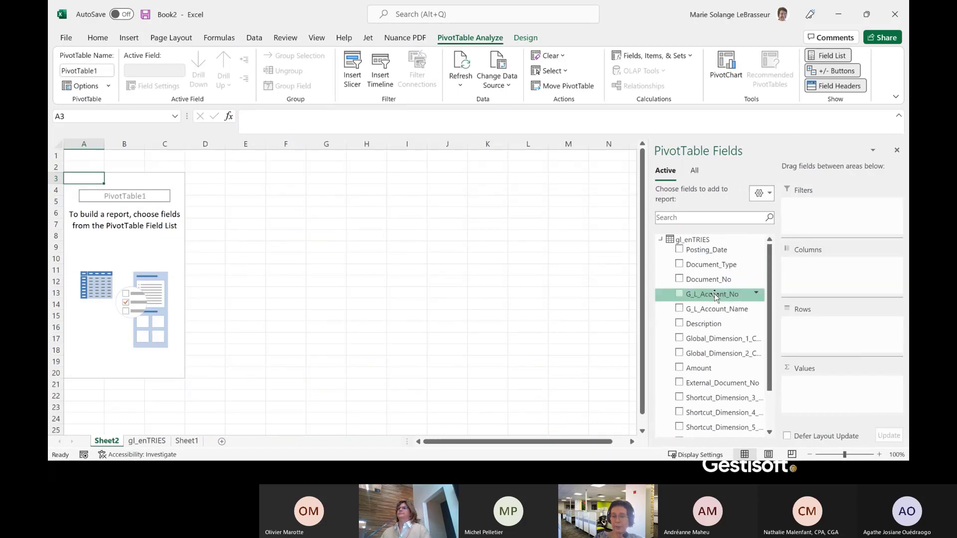
drag(715, 298, 800, 332)
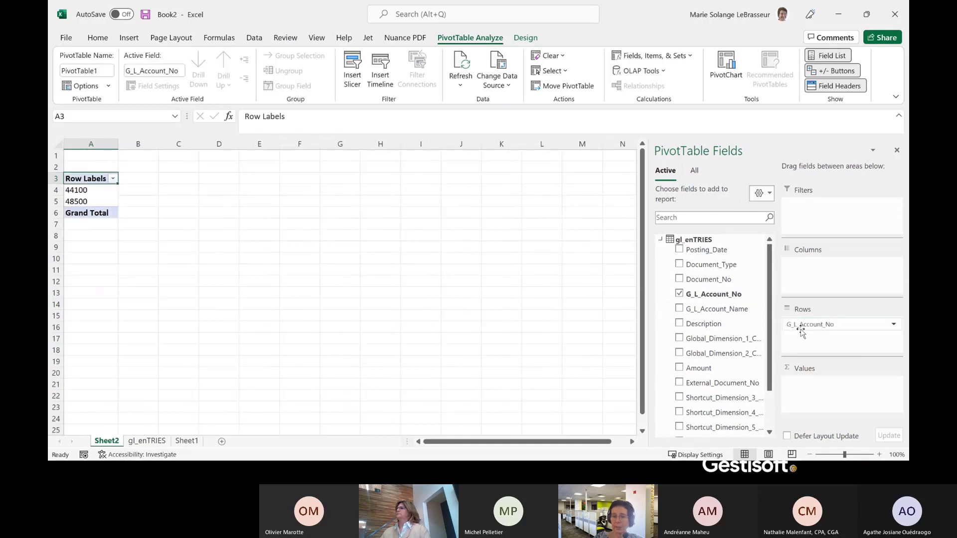
Add G_L_Account_Name below G_L_Account_No in the PivotTable rows and show the G_L_Account_No item labels in tabular form.
drag(718, 309, 827, 343)
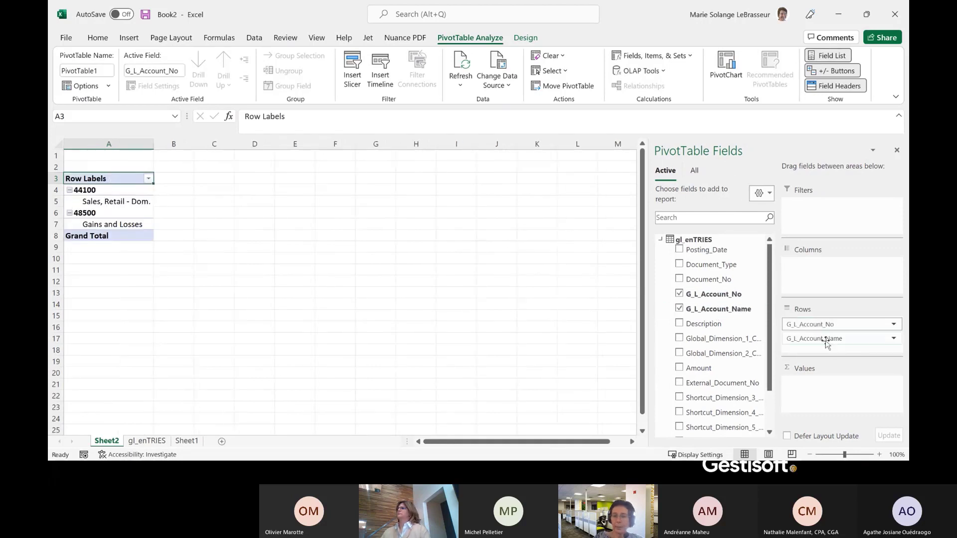
click(839, 326)
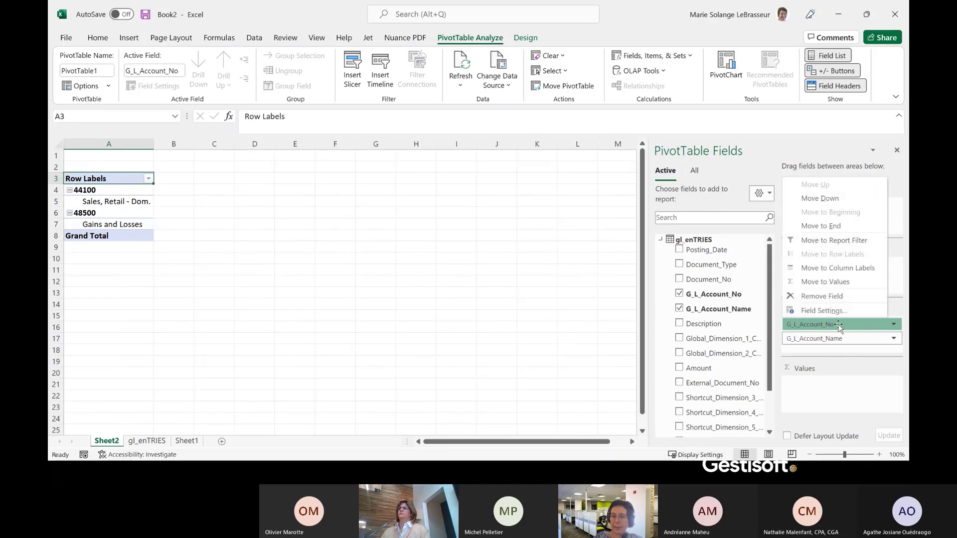
click(823, 311)
click(533, 151)
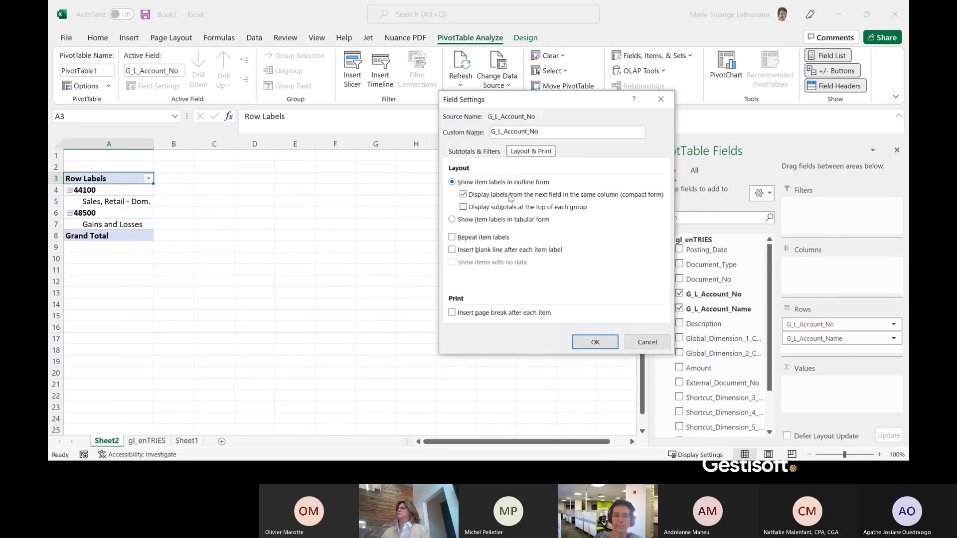
click(503, 219)
click(595, 342)
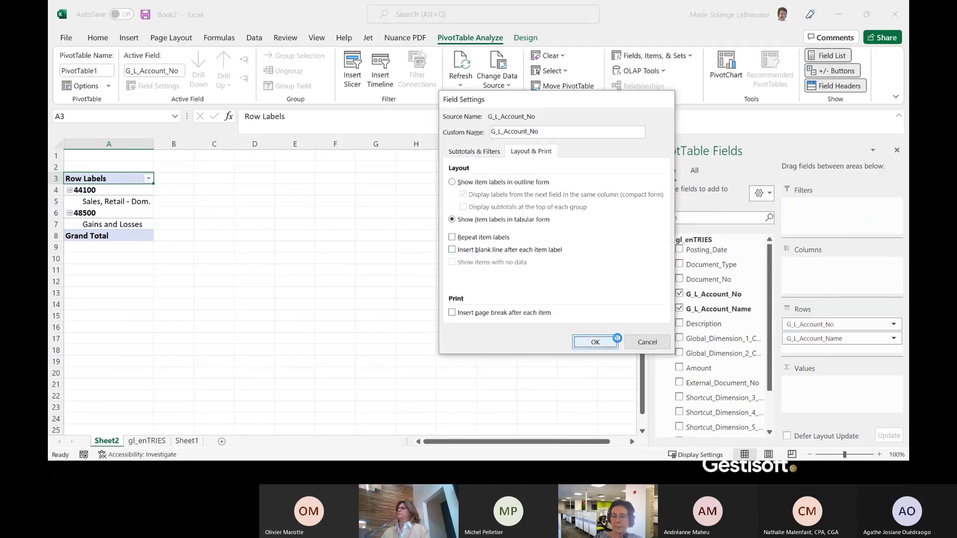
Show the G_L_Account_Name item labels in tabular form.
click(891, 337)
click(823, 324)
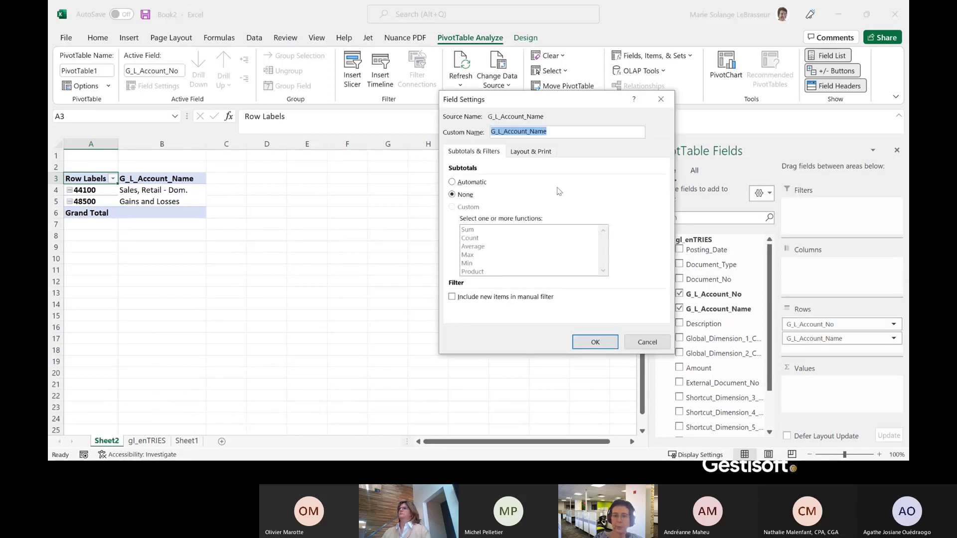
click(531, 151)
click(509, 222)
click(595, 342)
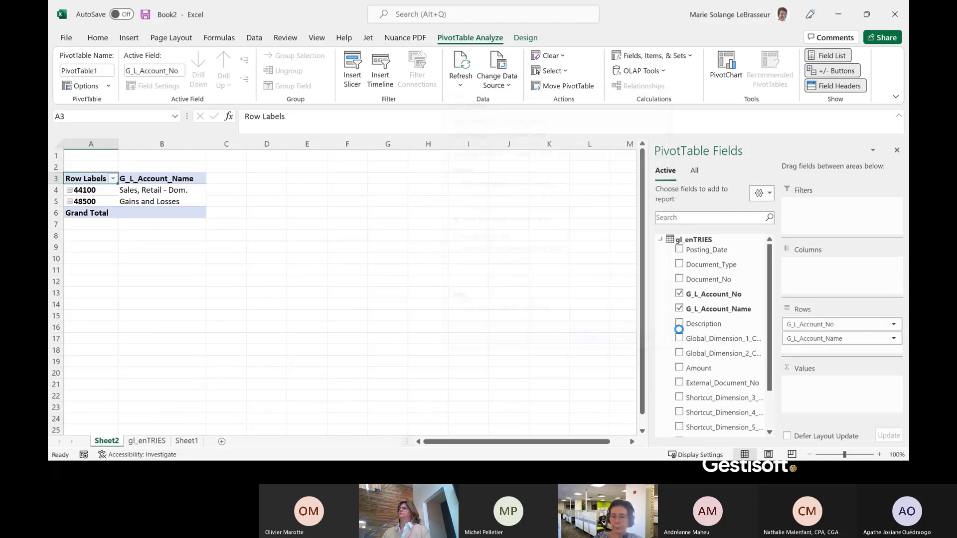
Add Document_Type and Document_No to the PivotTable rows and show the Document_Type item labels in tabular form.
click(713, 265)
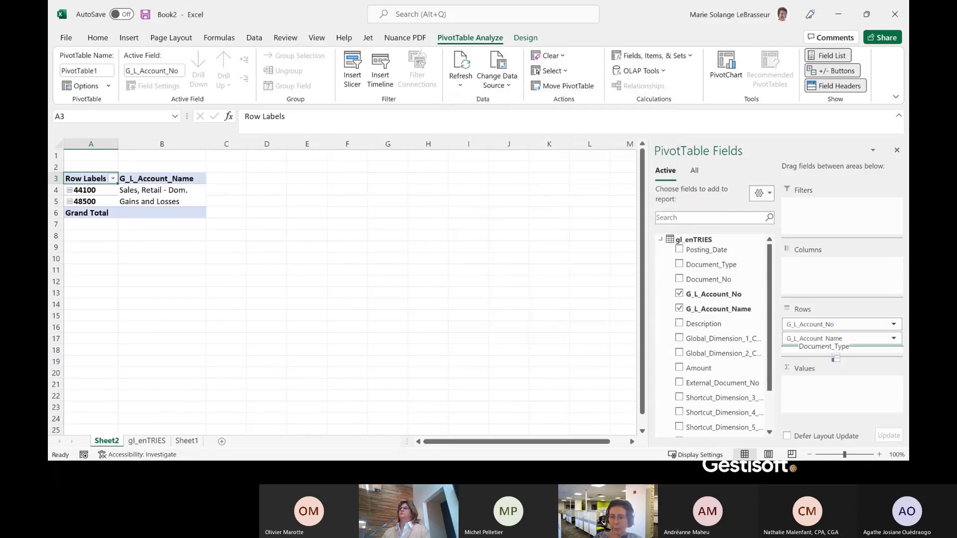
drag(703, 281, 865, 351)
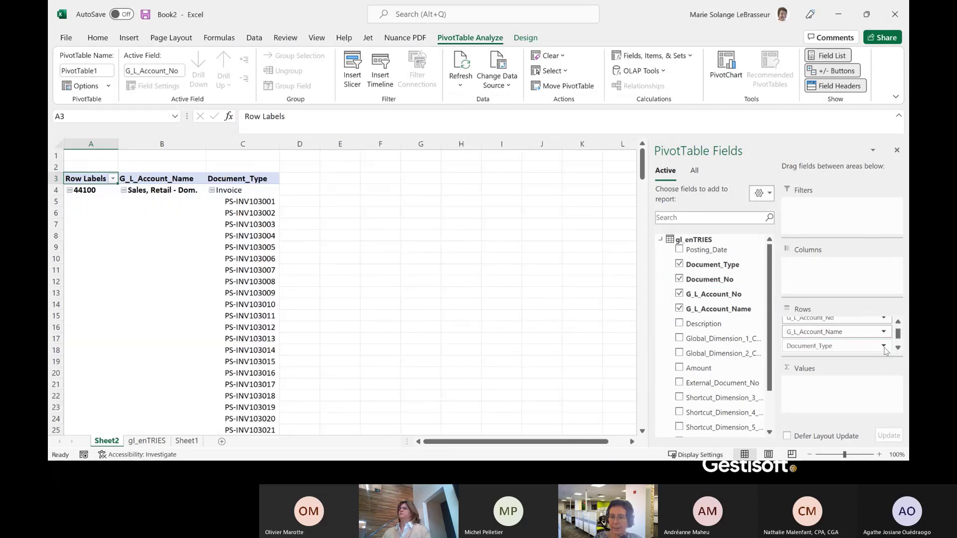
click(882, 346)
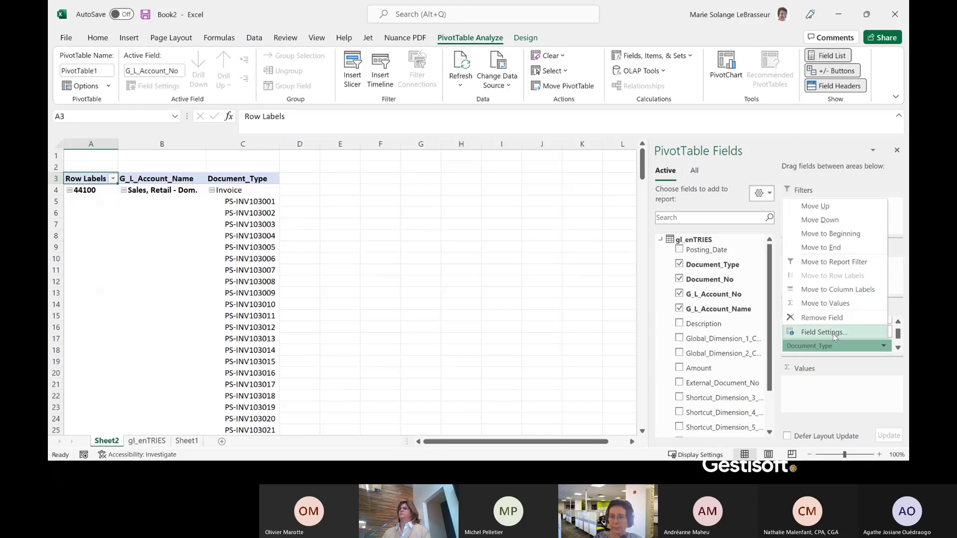
click(825, 332)
click(528, 155)
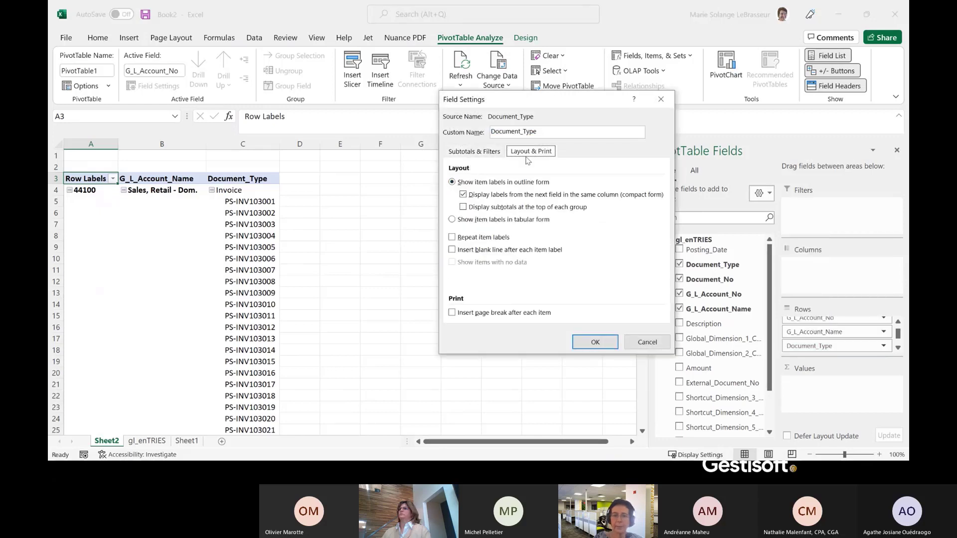
click(501, 220)
click(595, 342)
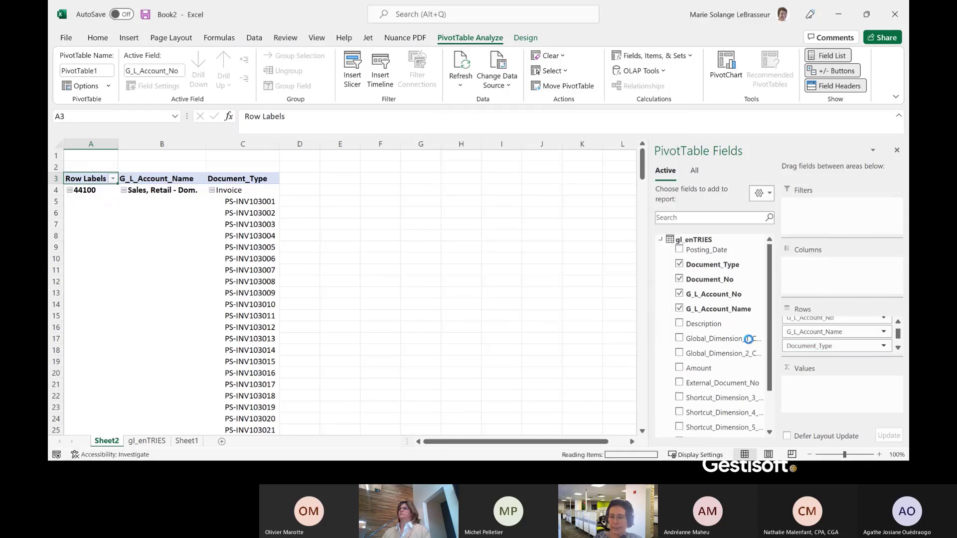
Show the Document_No item labels in tabular form and add the Amount field to the values area.
click(898, 348)
click(882, 346)
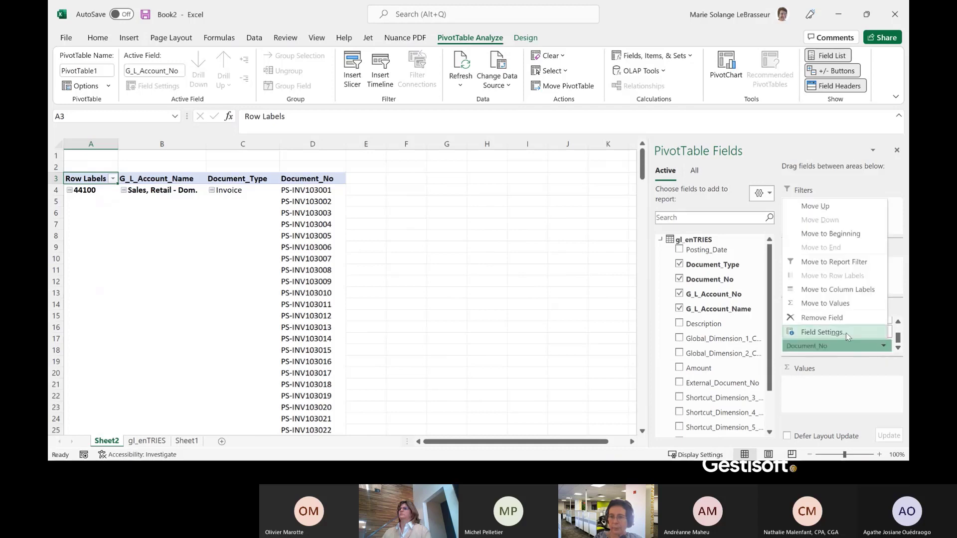
click(847, 337)
click(531, 151)
click(483, 220)
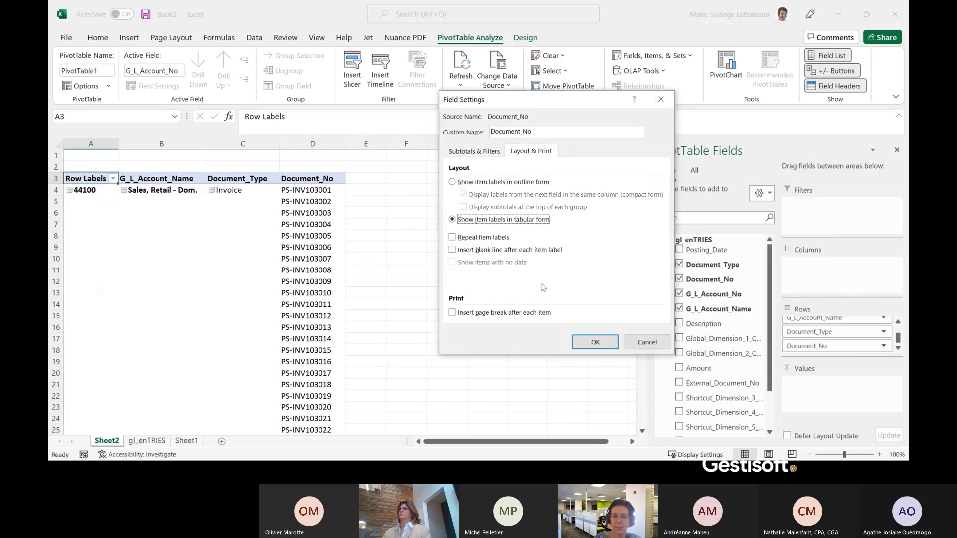
click(595, 341)
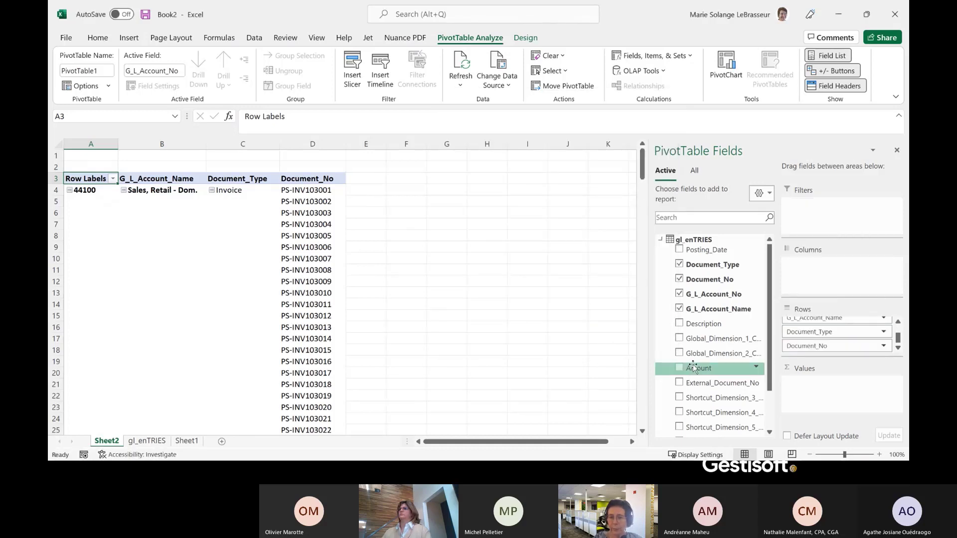
drag(693, 368, 827, 393)
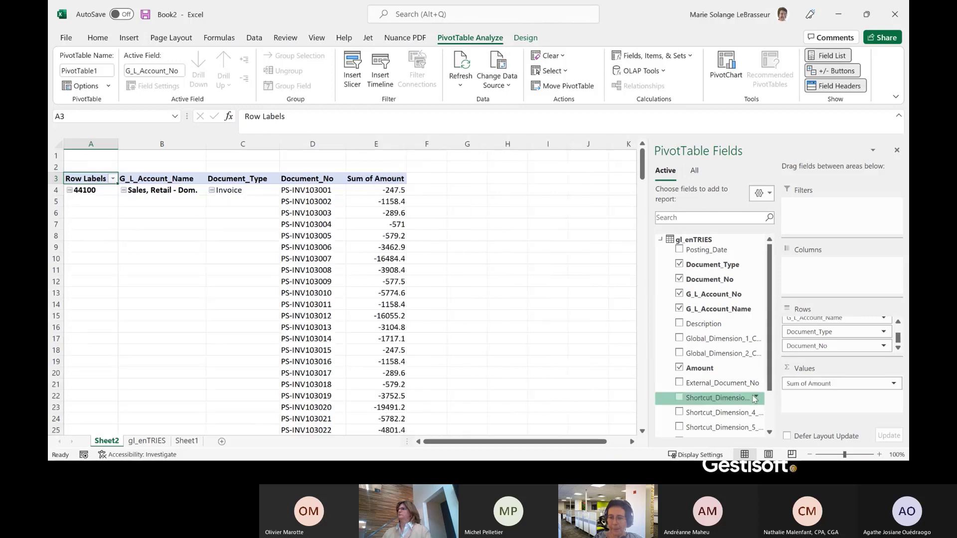
Add External_Document_No below Document_No in the rows and show its item labels in tabular form.
drag(725, 384, 842, 360)
click(898, 348)
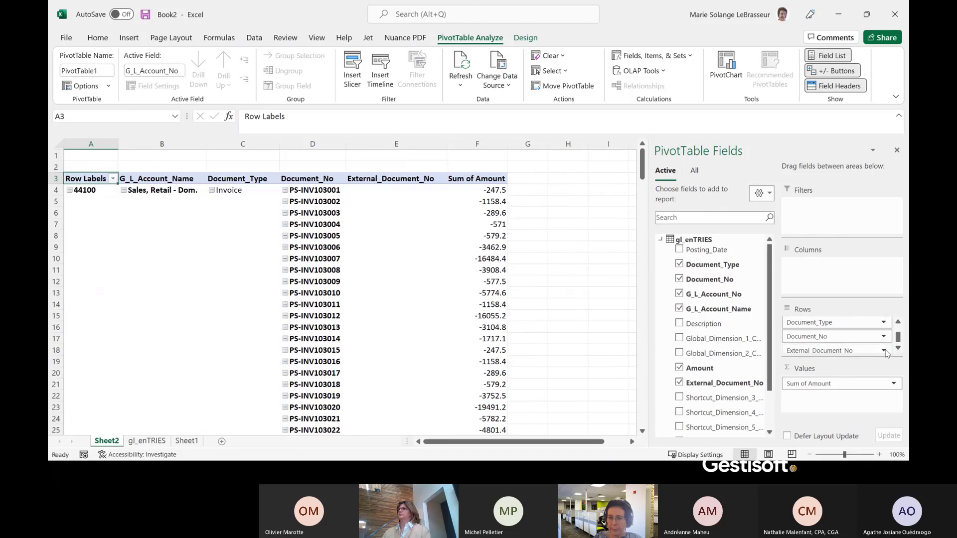
click(884, 350)
click(847, 337)
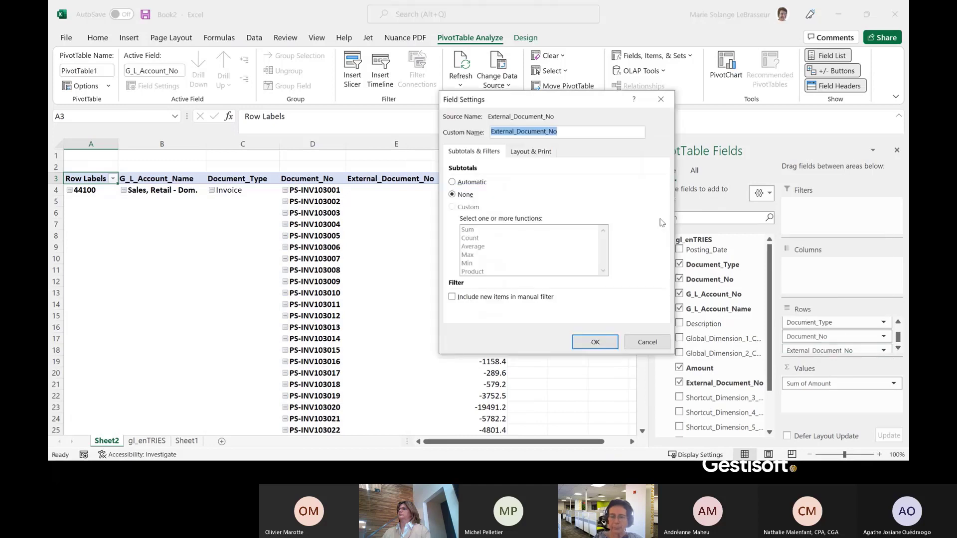
click(530, 151)
click(491, 218)
click(595, 342)
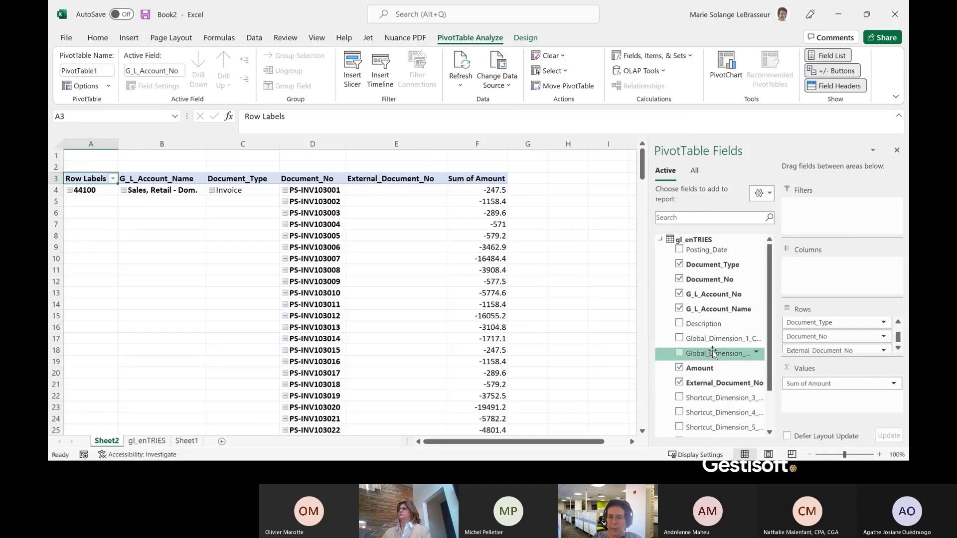
Add Global_Dimension_1_Code and Global_Dimension_2_Code as report filters and place Posting_Date in the columns area.
drag(711, 340, 818, 207)
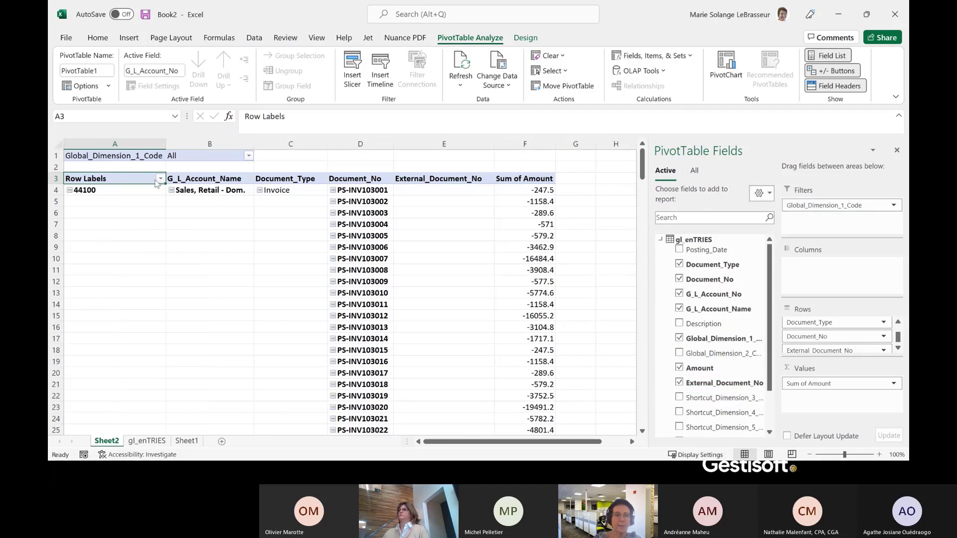
drag(710, 353, 829, 223)
drag(705, 250, 847, 274)
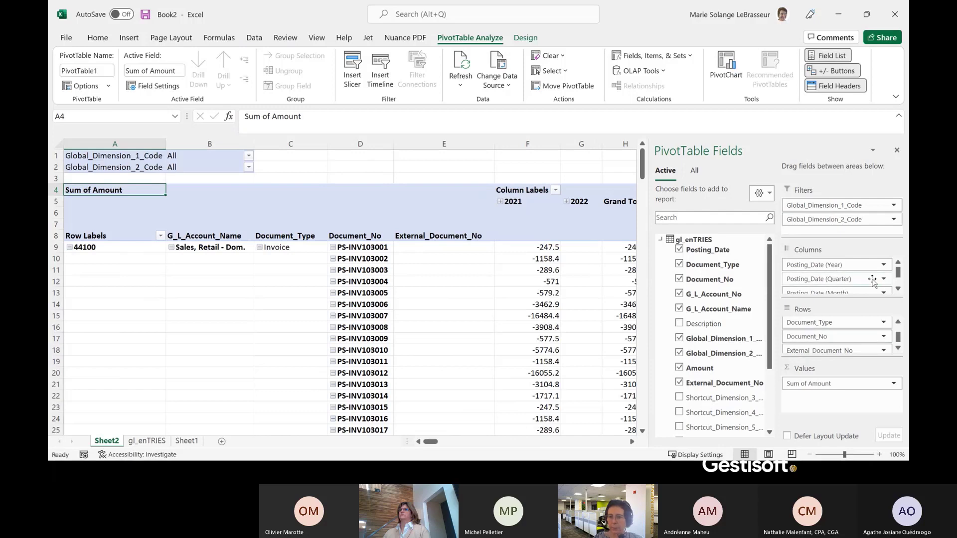
Remove Posting_Date (Quarter) and Posting_Date from the columns area, keeping only the year and month levels.
click(884, 279)
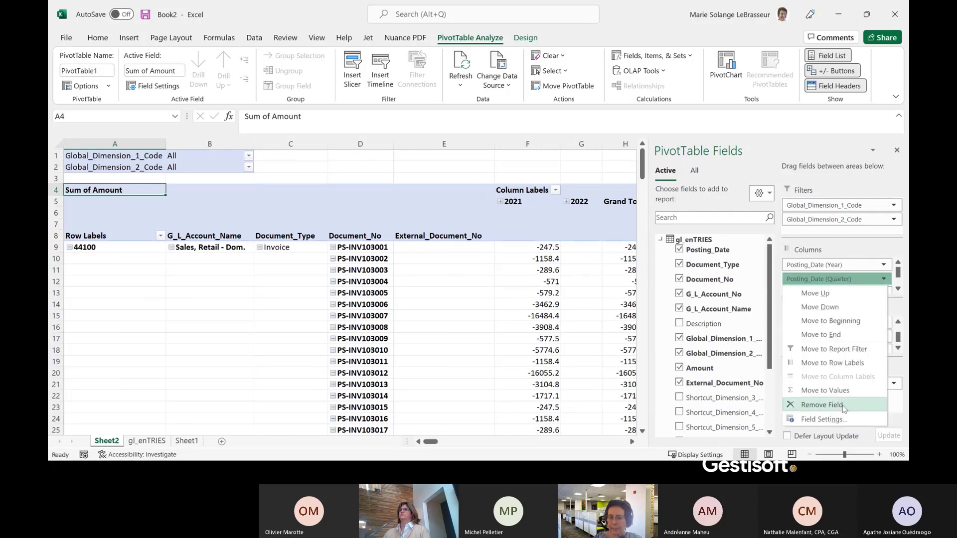
click(822, 404)
click(898, 288)
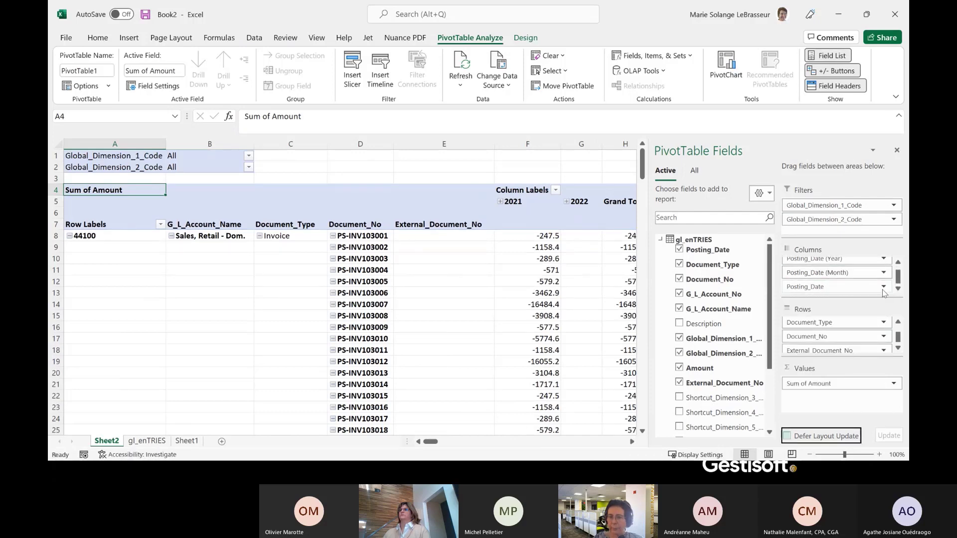
click(882, 288)
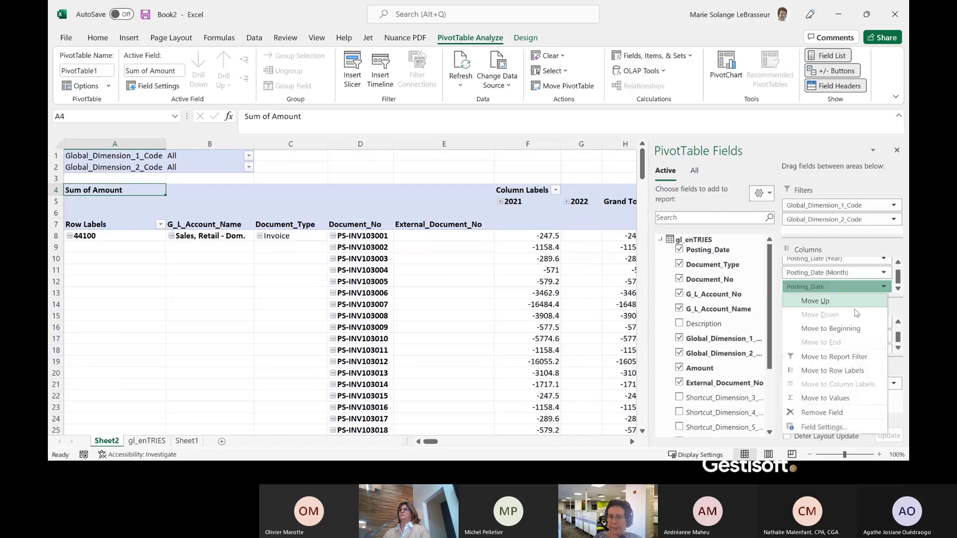
click(822, 413)
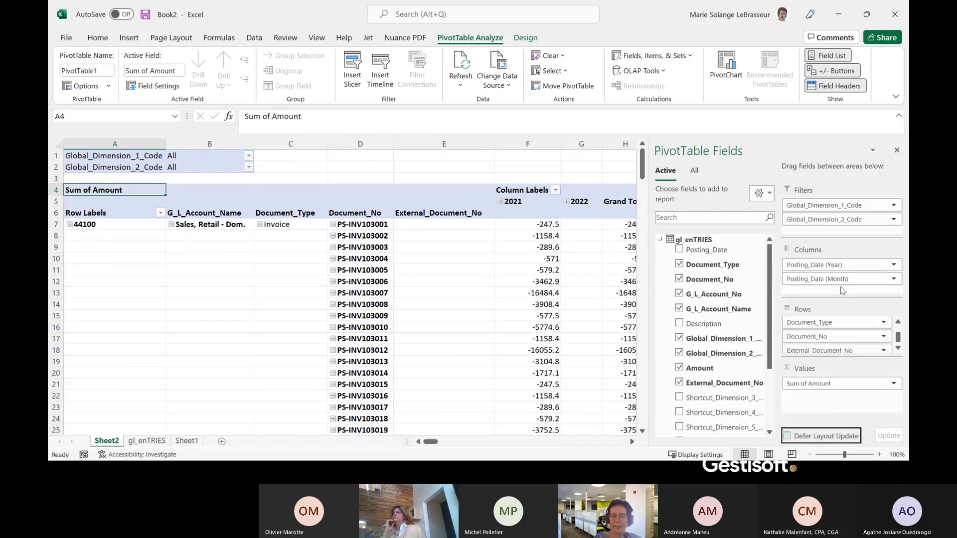
Expand the 2022 column of the PivotTable to show its individual months.
drag(430, 441, 432, 441)
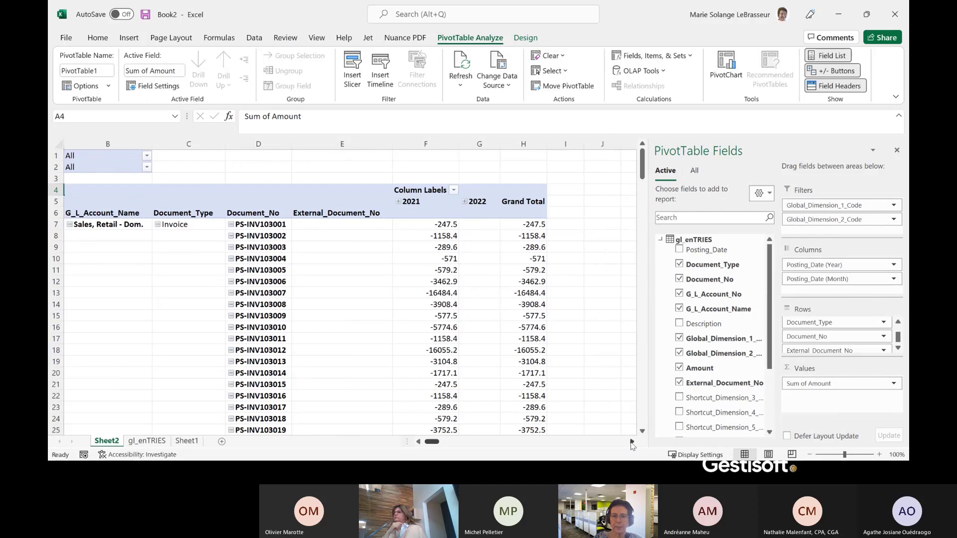
click(464, 201)
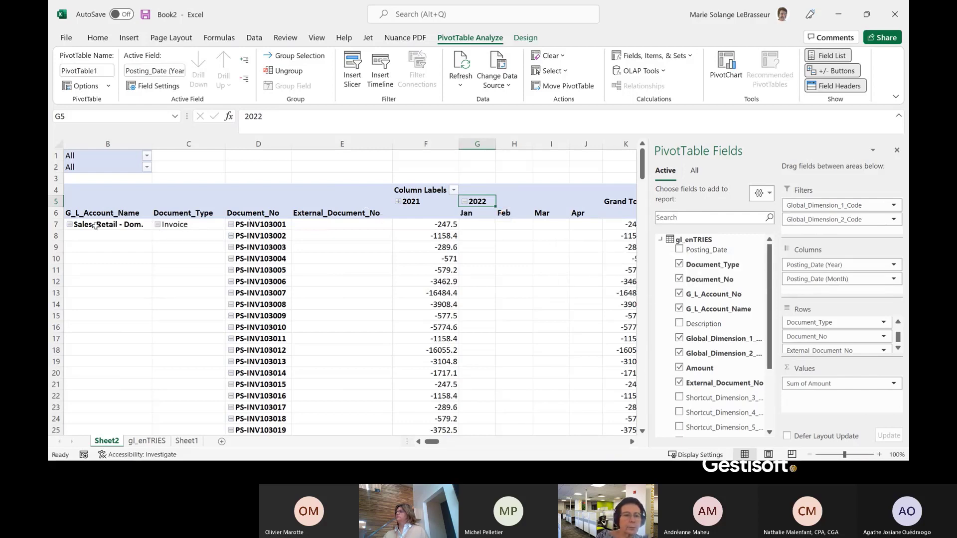
Collapse the Sales, Retail - Dom. account to look at its January 2022 total, and expand the account again.
click(70, 225)
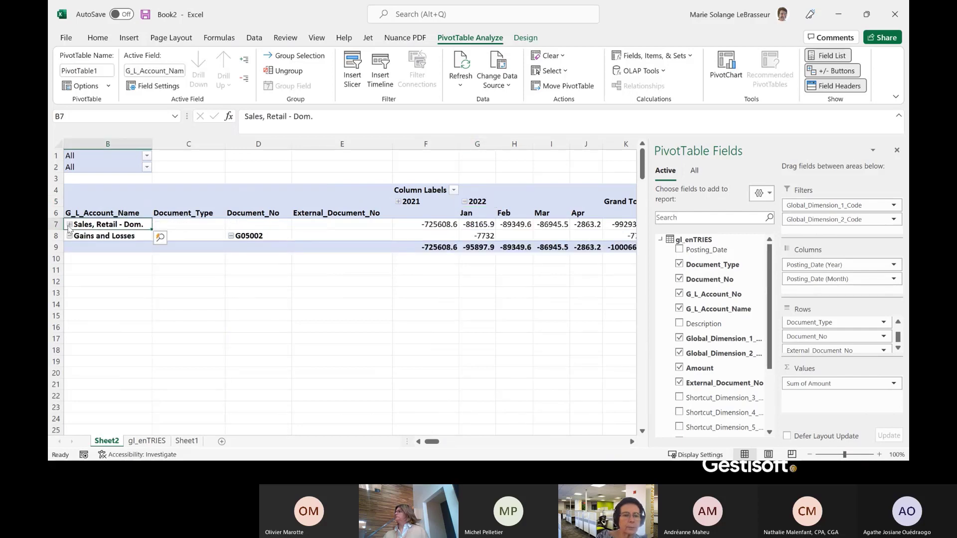
click(481, 223)
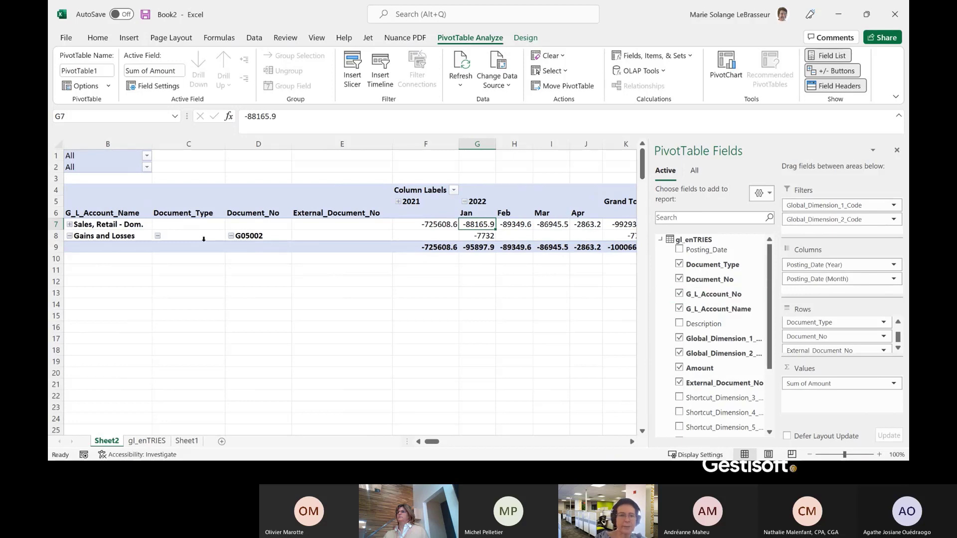
click(70, 224)
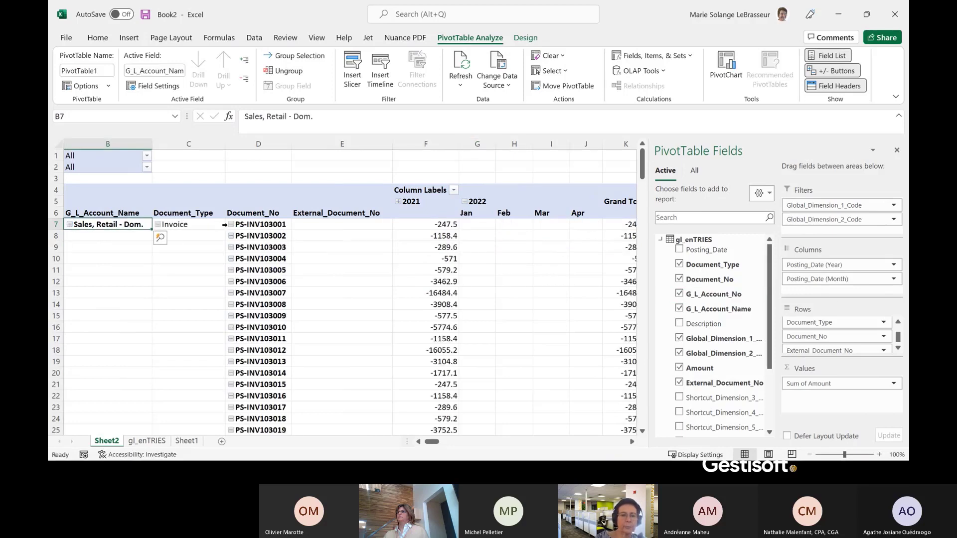
Collapse the entire Document_No field and the entire Document_Type field in the PivotTable rows.
right_click(232, 228)
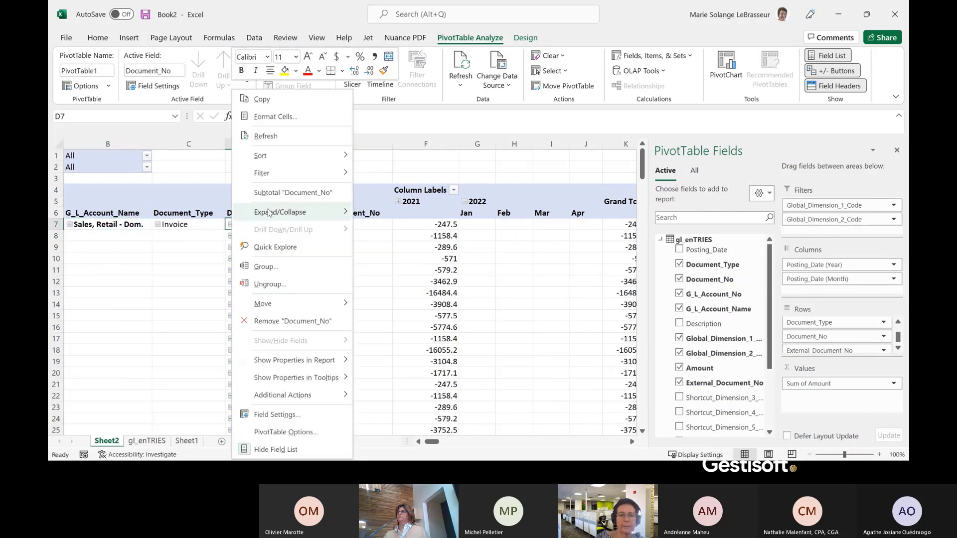
mouse_move(270, 213)
click(416, 267)
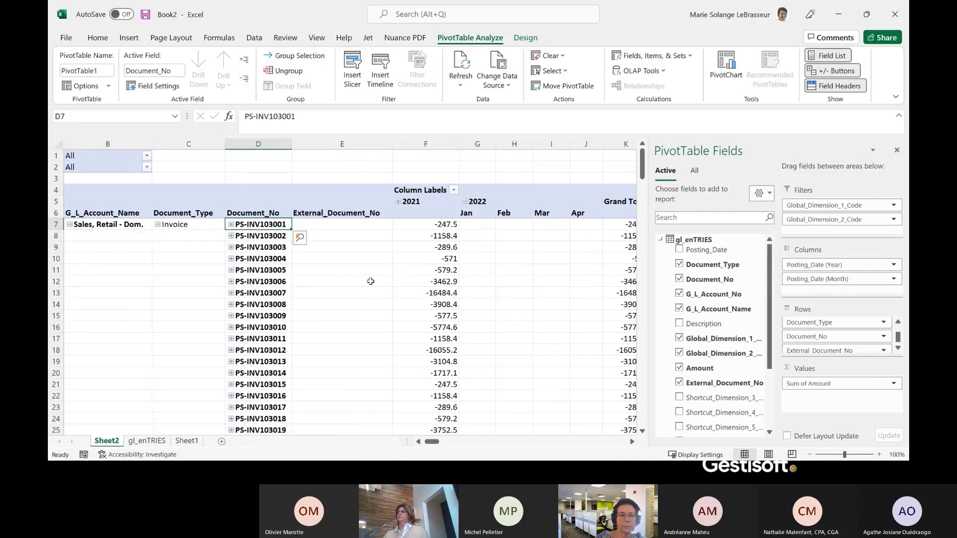
right_click(159, 227)
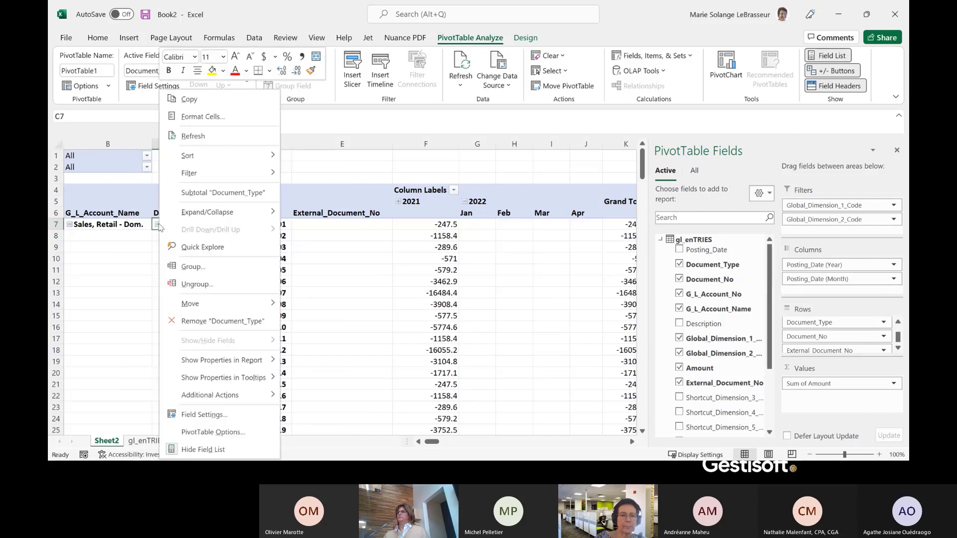
mouse_move(252, 213)
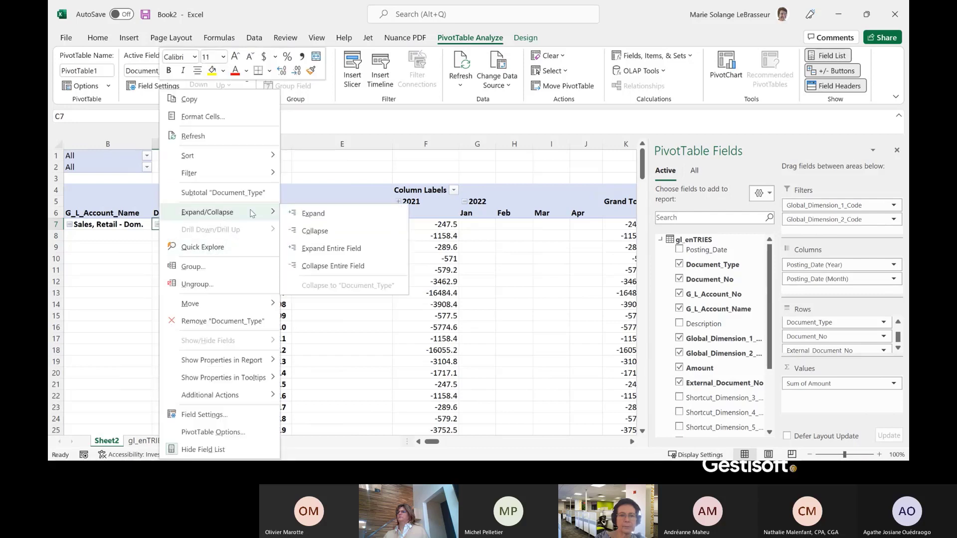
click(346, 267)
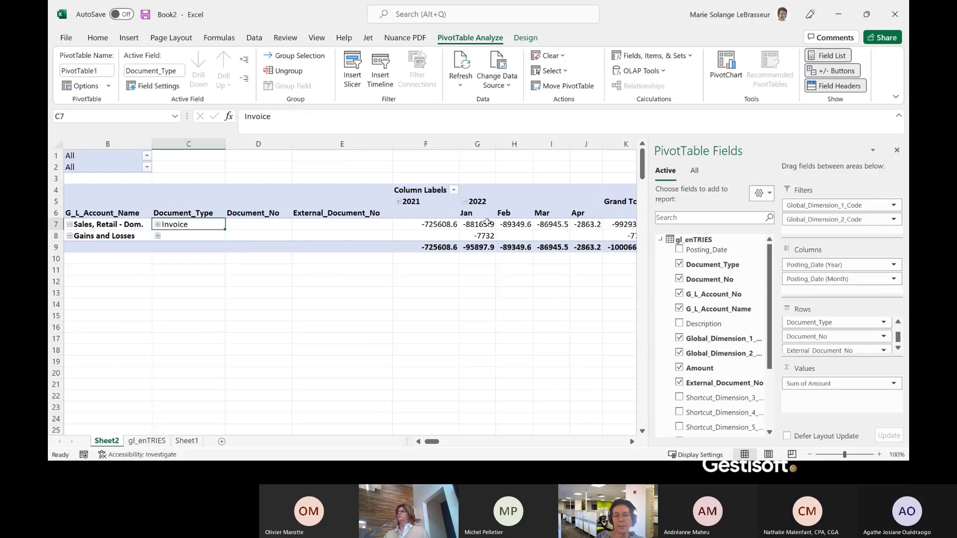
mouse_move(437, 445)
mouse_down()
mouse_move(477, 445)
mouse_move(427, 443)
mouse_up()
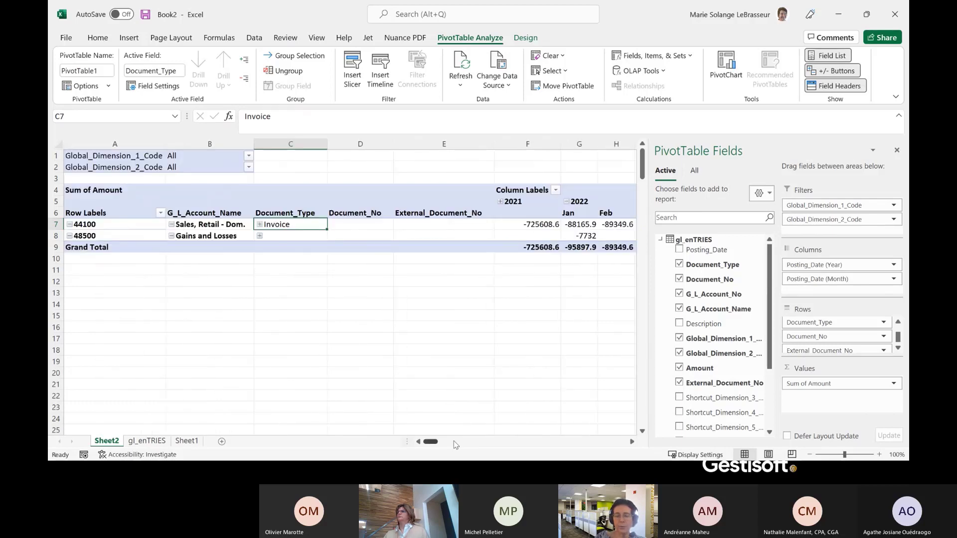
Expand the Invoice document type of account 44100 to view its individual documents, and expand document PS-INV103001.
click(631, 442)
click(632, 442)
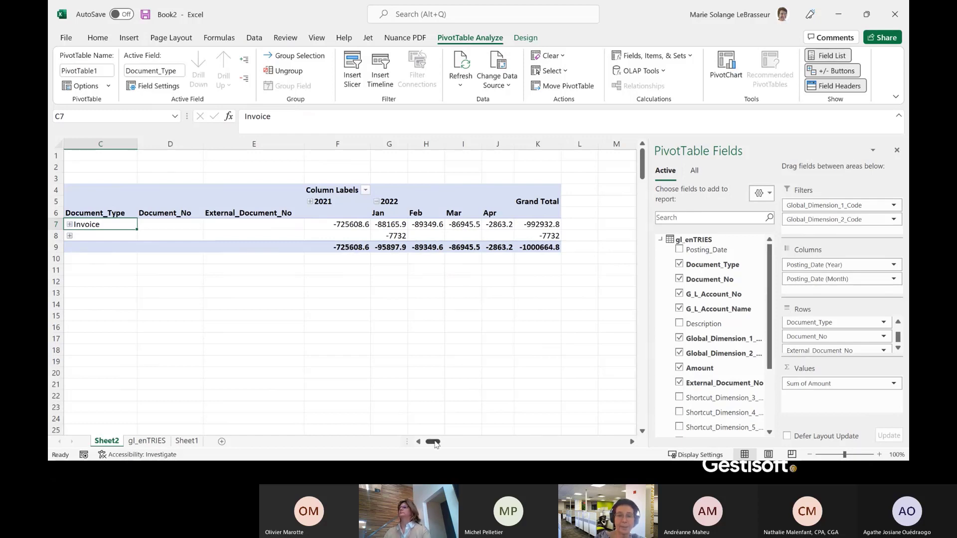
click(69, 224)
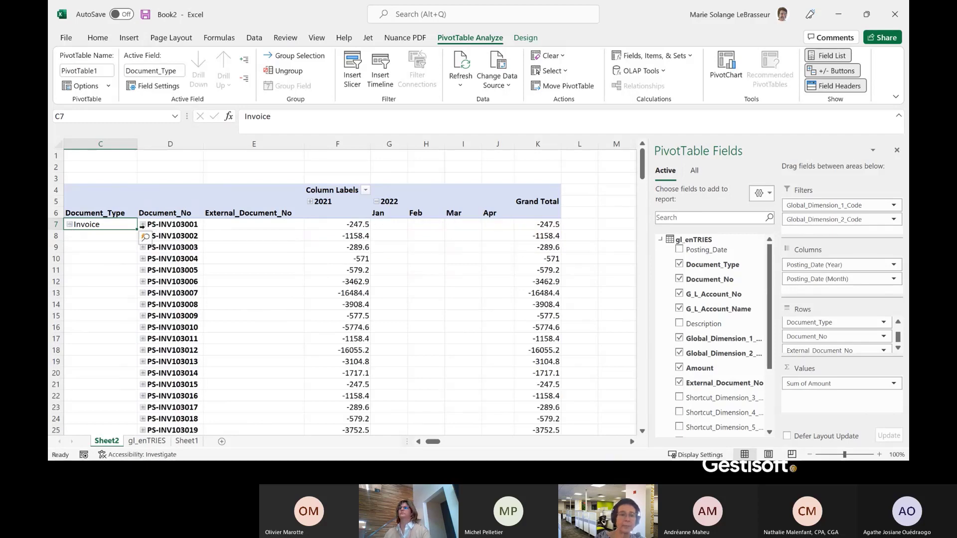
click(143, 225)
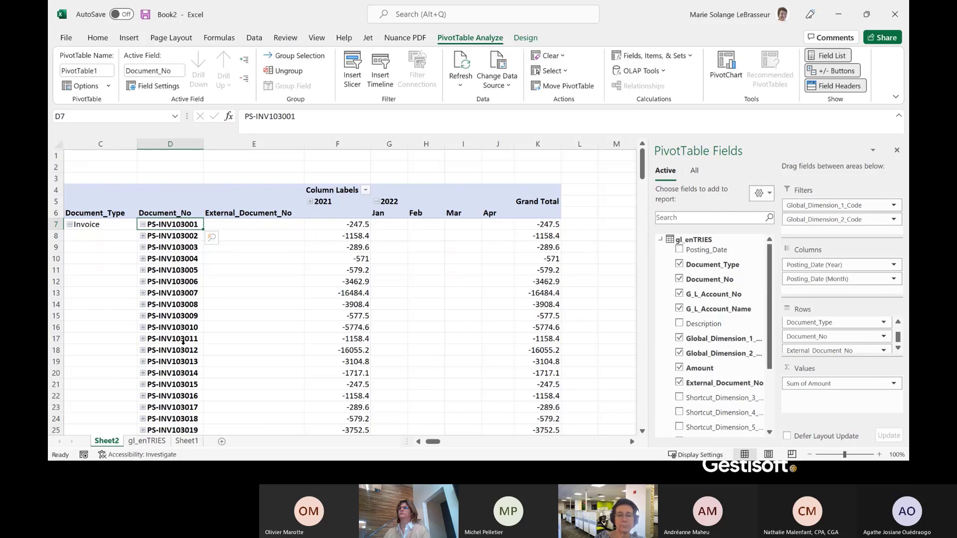
drag(431, 444, 426, 443)
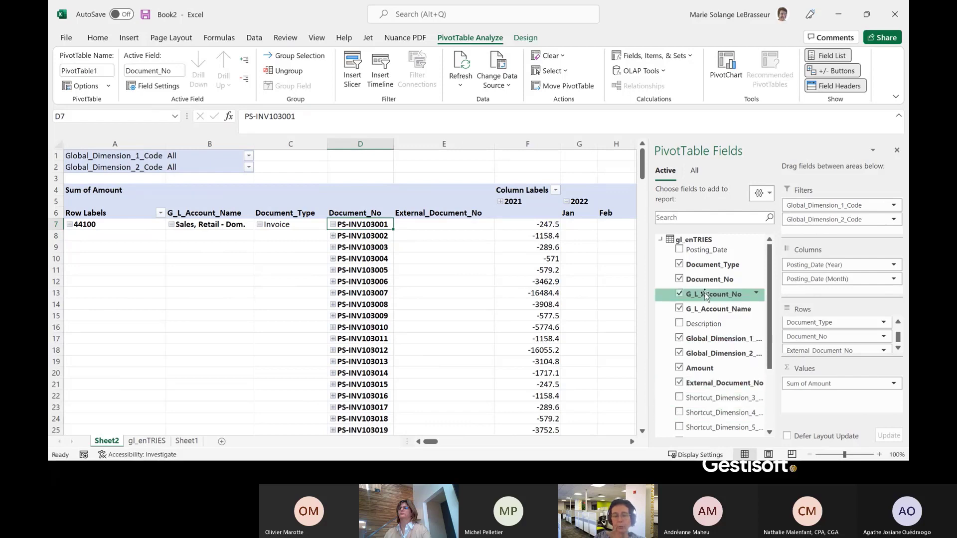
Collapse the Sales, Retail - Dom. account and filter the PivotTable's Global_Dimension_2_Code to LARGE.
click(171, 225)
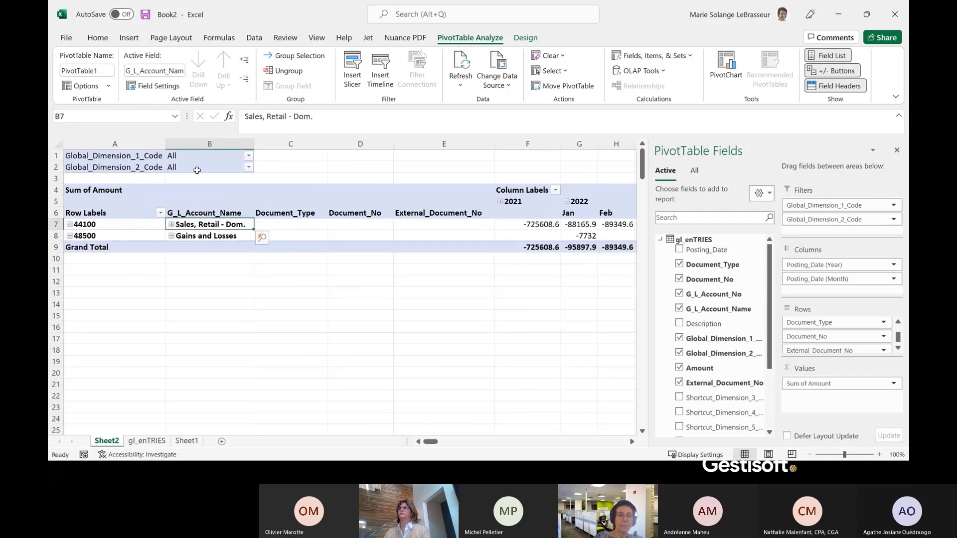
click(249, 167)
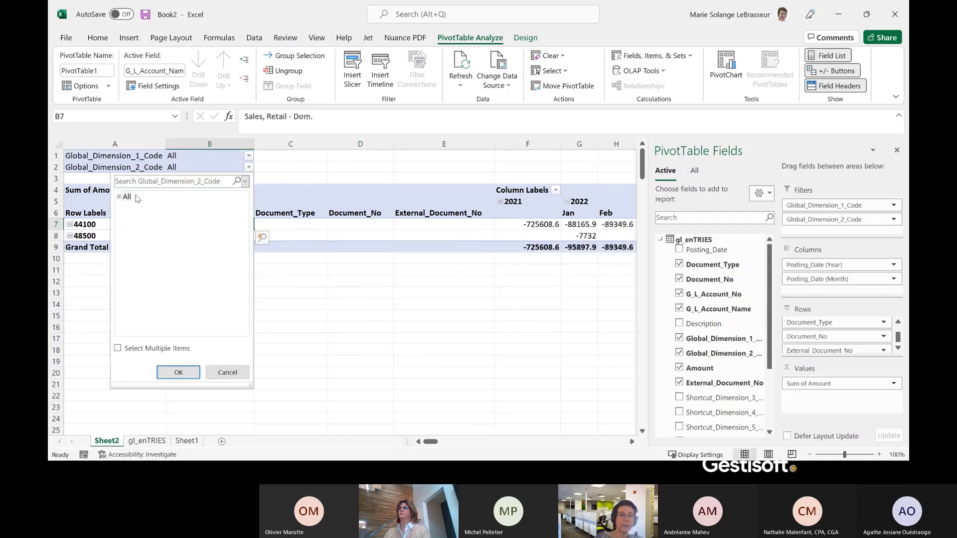
click(119, 197)
click(142, 219)
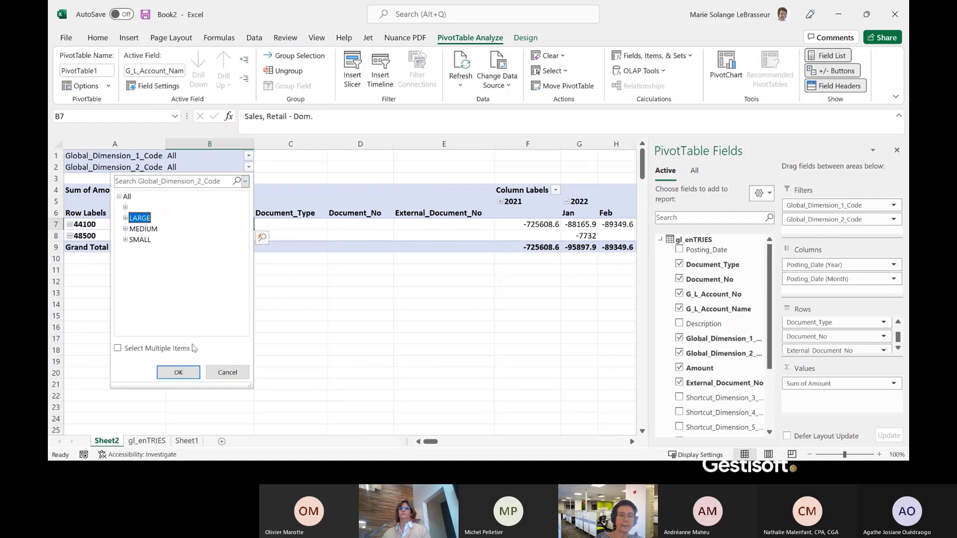
click(185, 374)
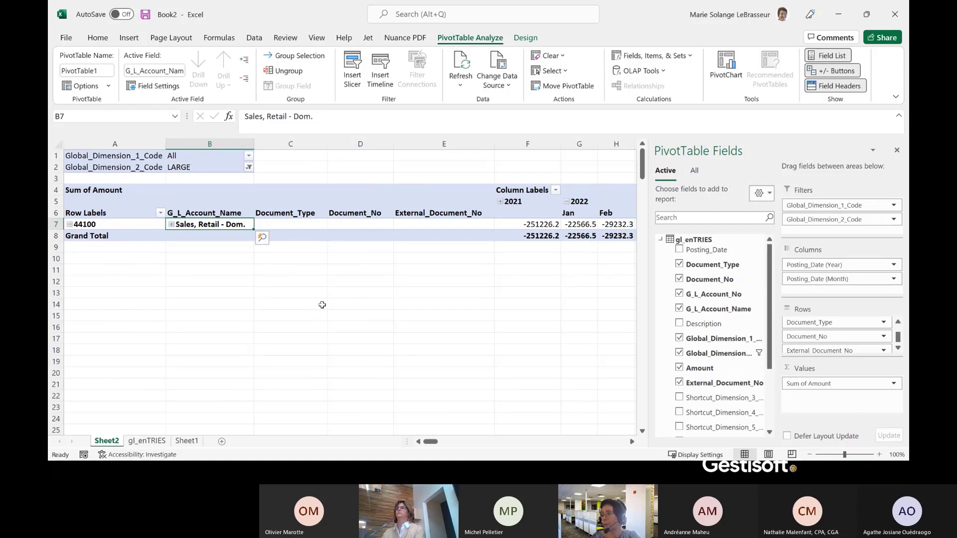
Switch to Business Central, go back from the analysis view entries and close the sales analysis matrix.
click(838, 14)
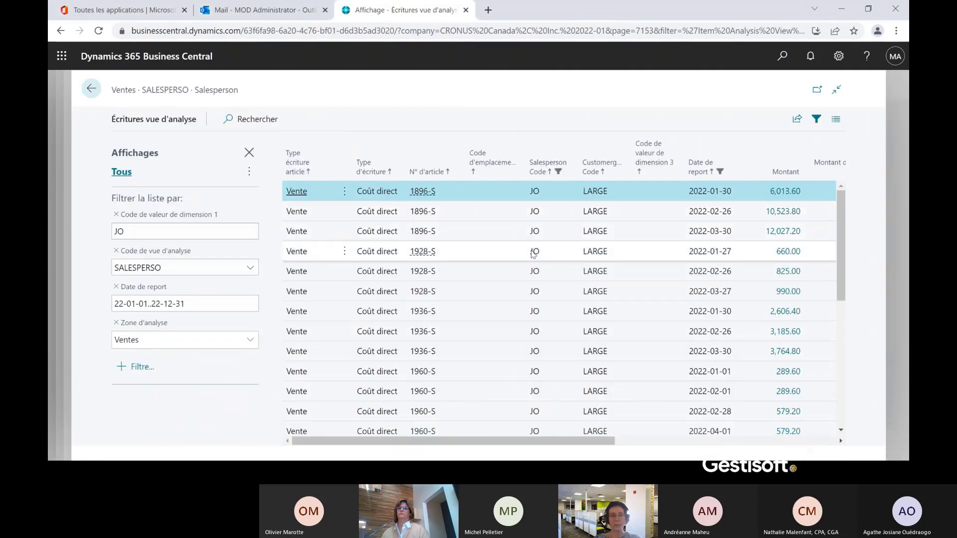
click(92, 88)
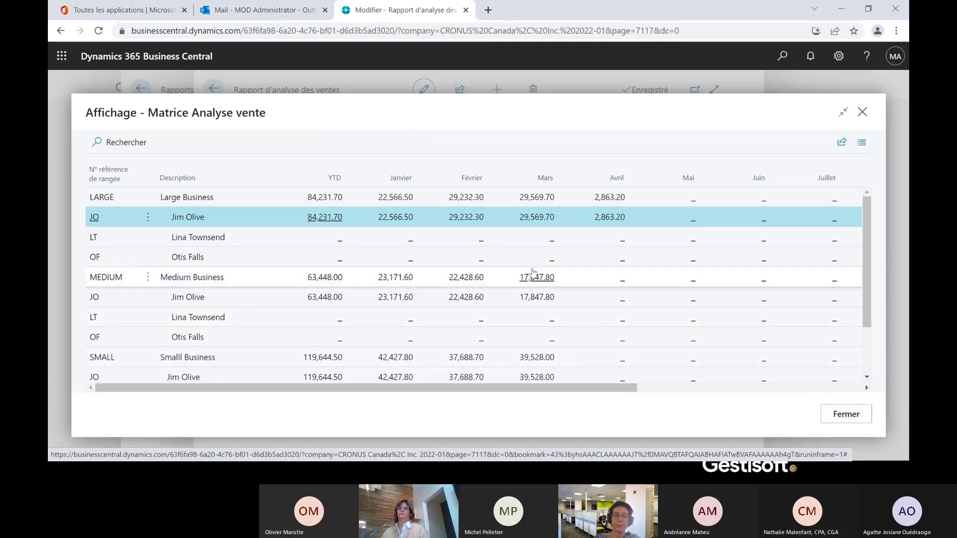
click(847, 418)
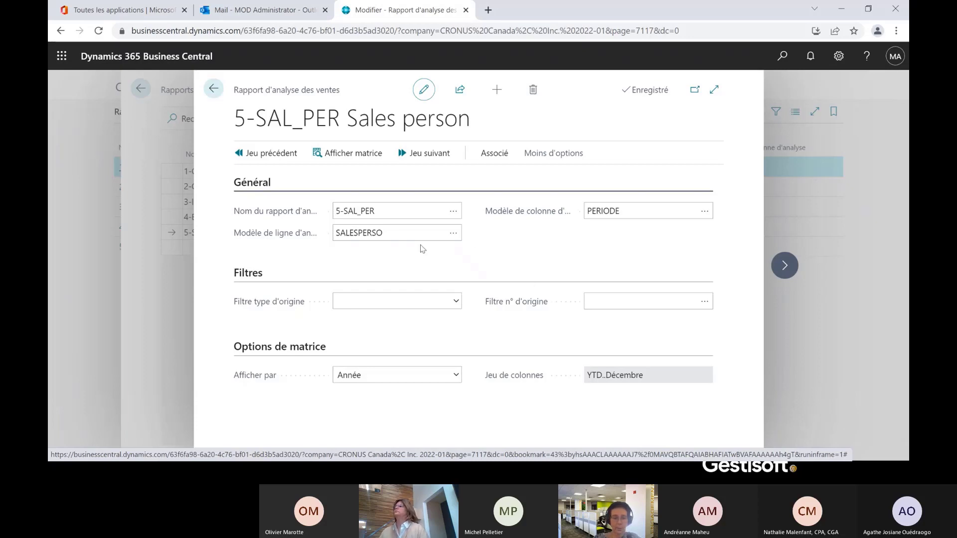
Switch to the running PowerPoint slide show and advance from the objectives recap through the references to the questions slide.
key(super)
mouse_move(383, 473)
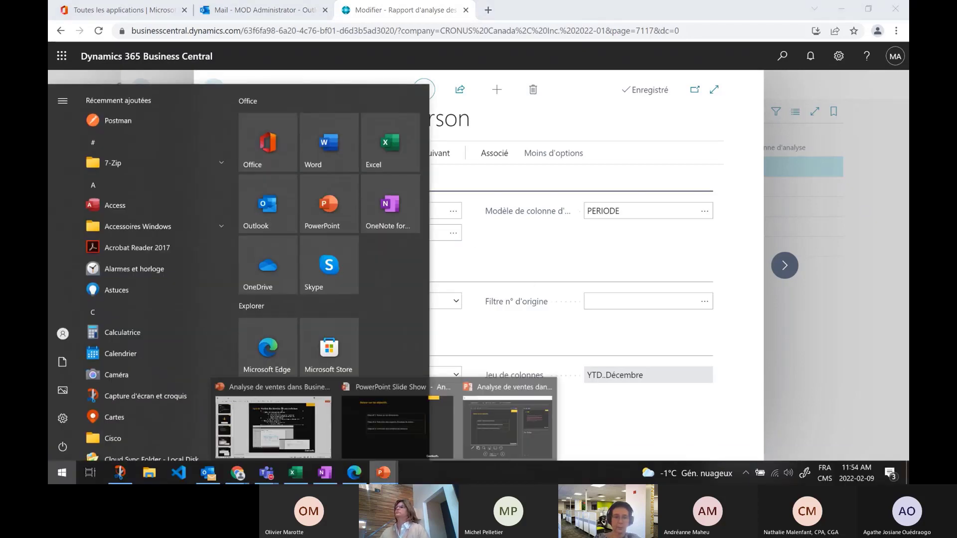
click(390, 442)
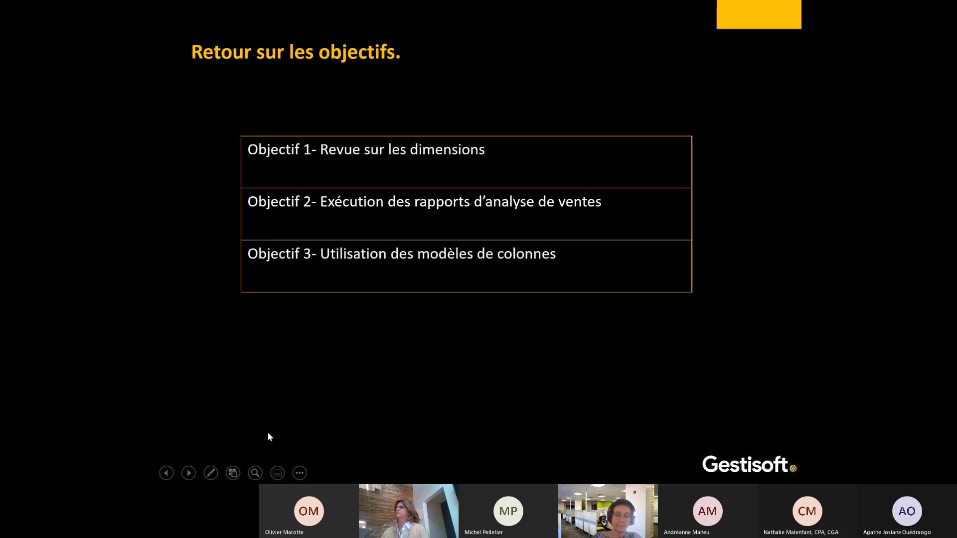
click(188, 473)
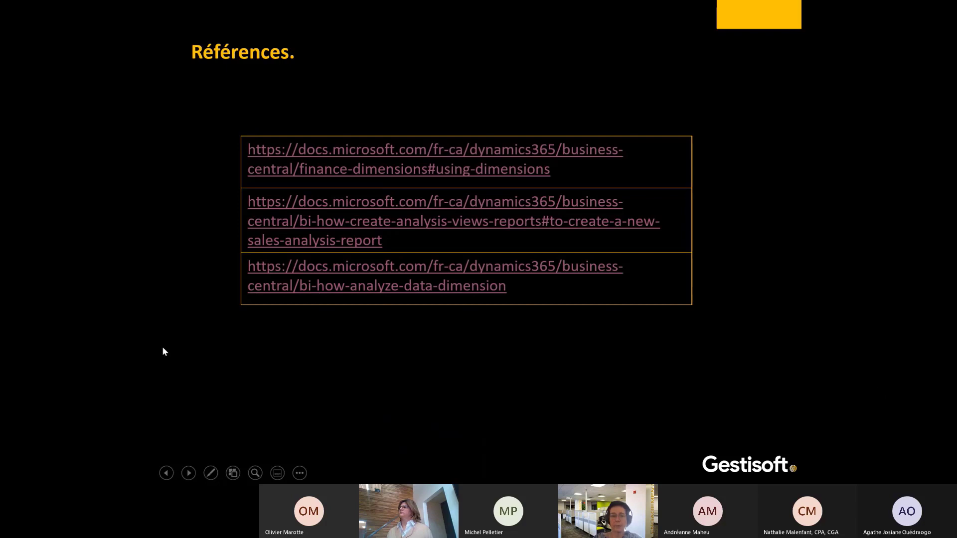
click(185, 473)
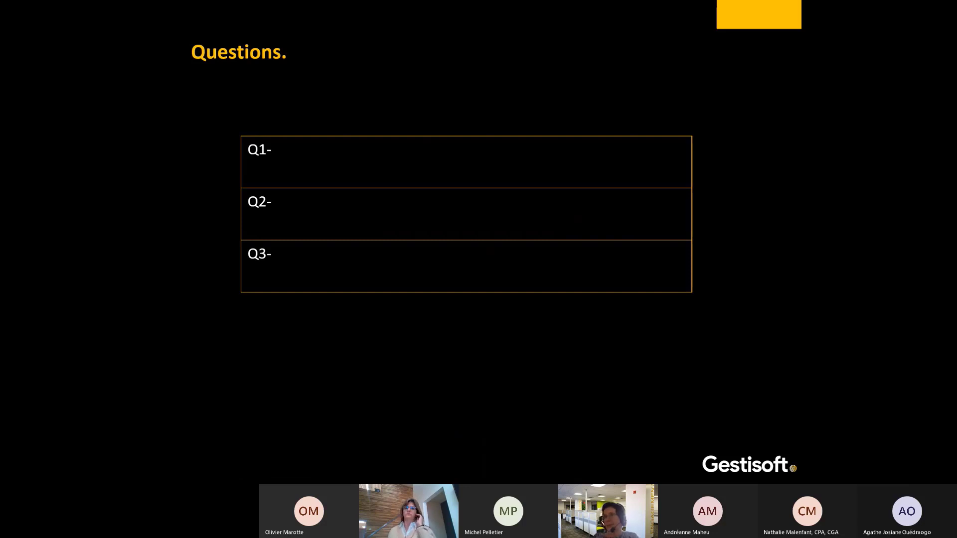
Switch to the Teams meeting window and dismiss its recording notice.
drag(907, 82, 388, 1)
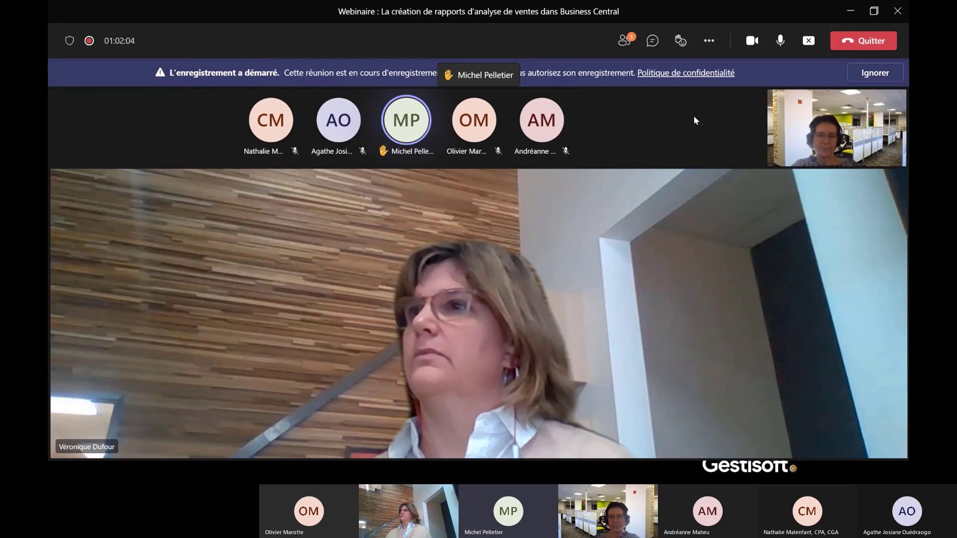
click(875, 73)
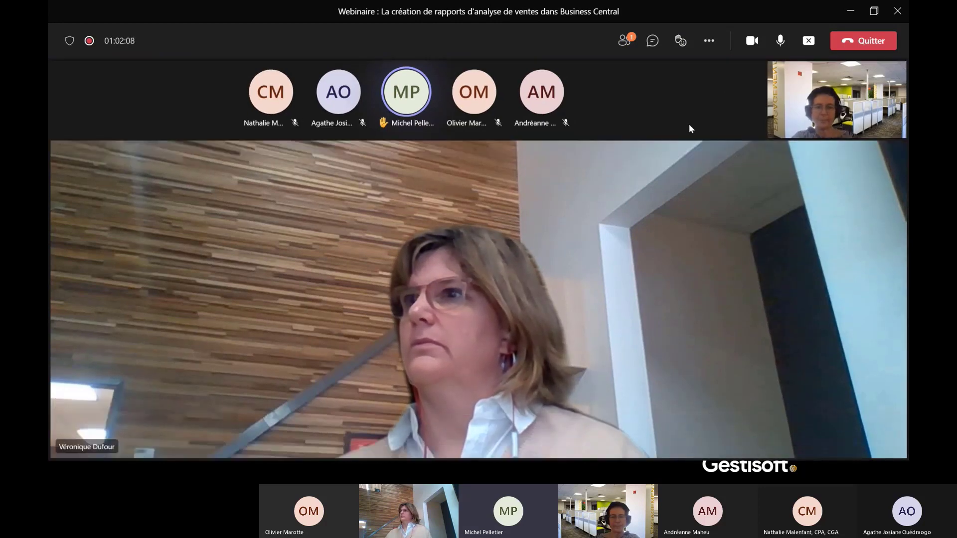